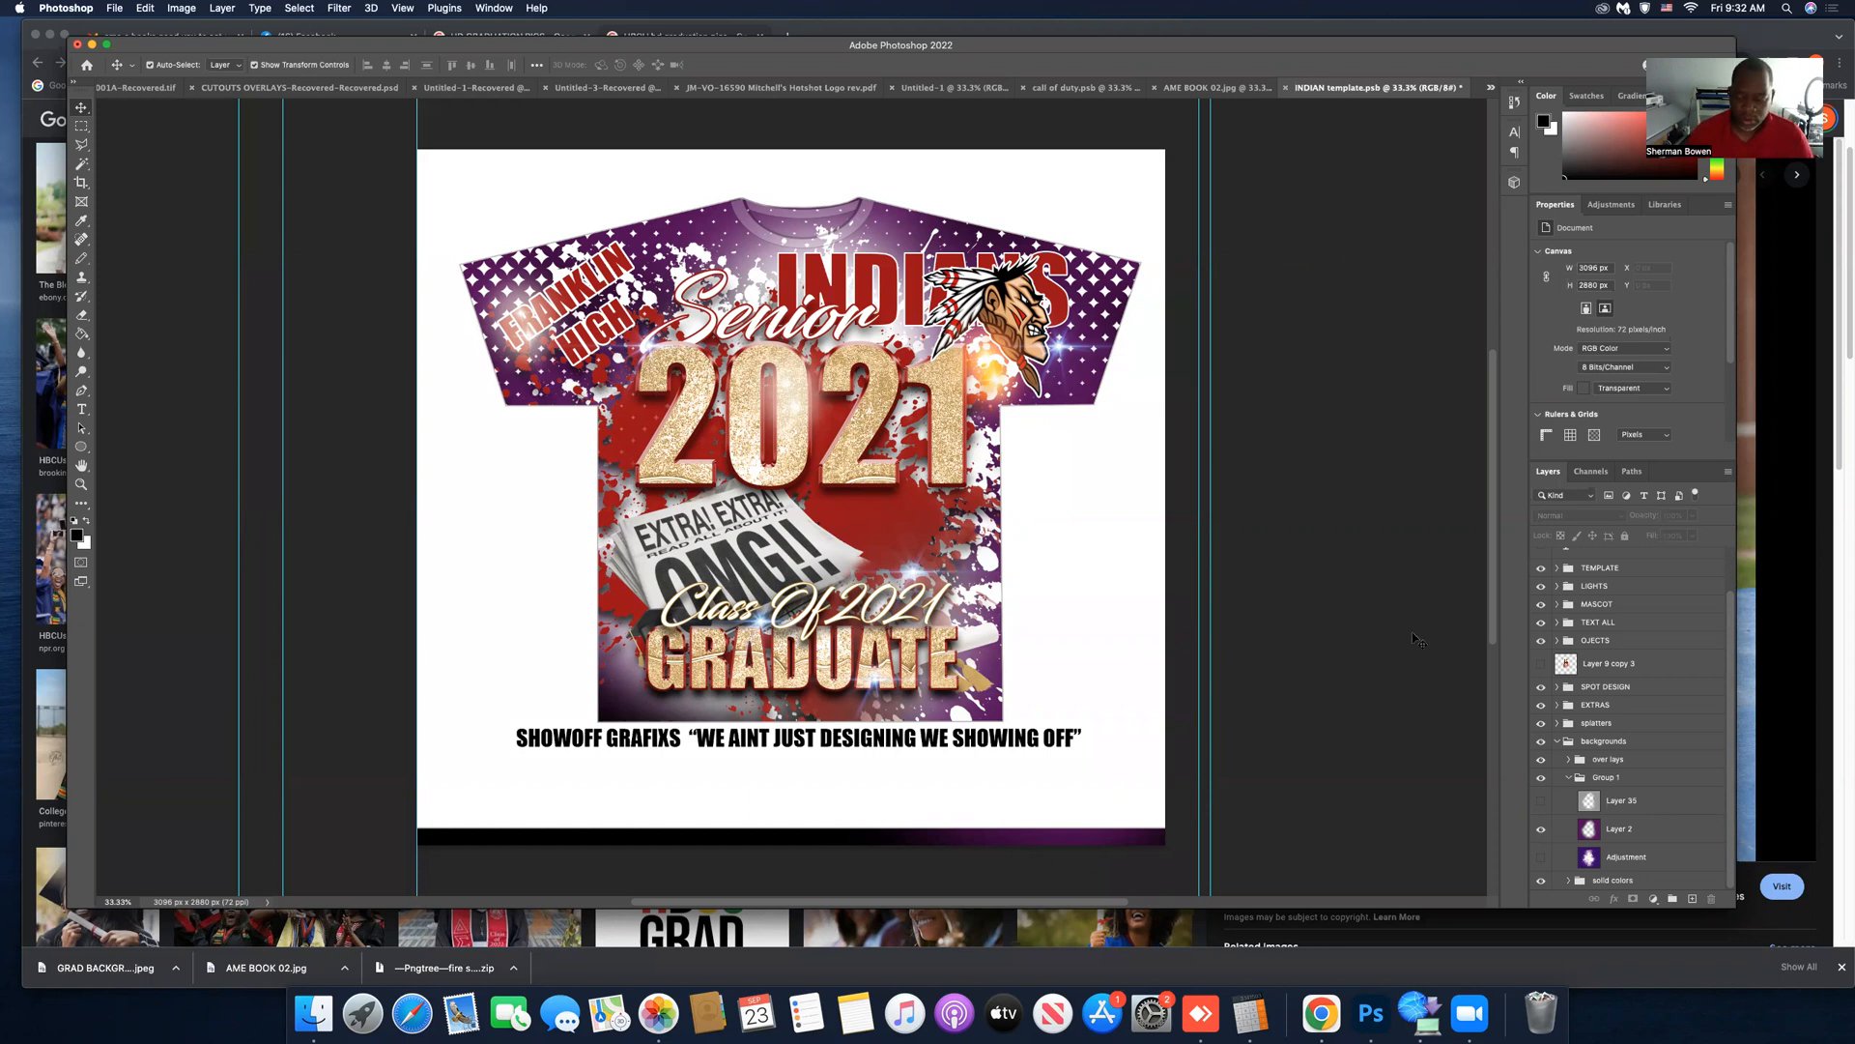
# Switch to Chrome and copy the enlarged photo of the crouching graduate in the blue suit from the image results.
pyautogui.click(1322, 1015)
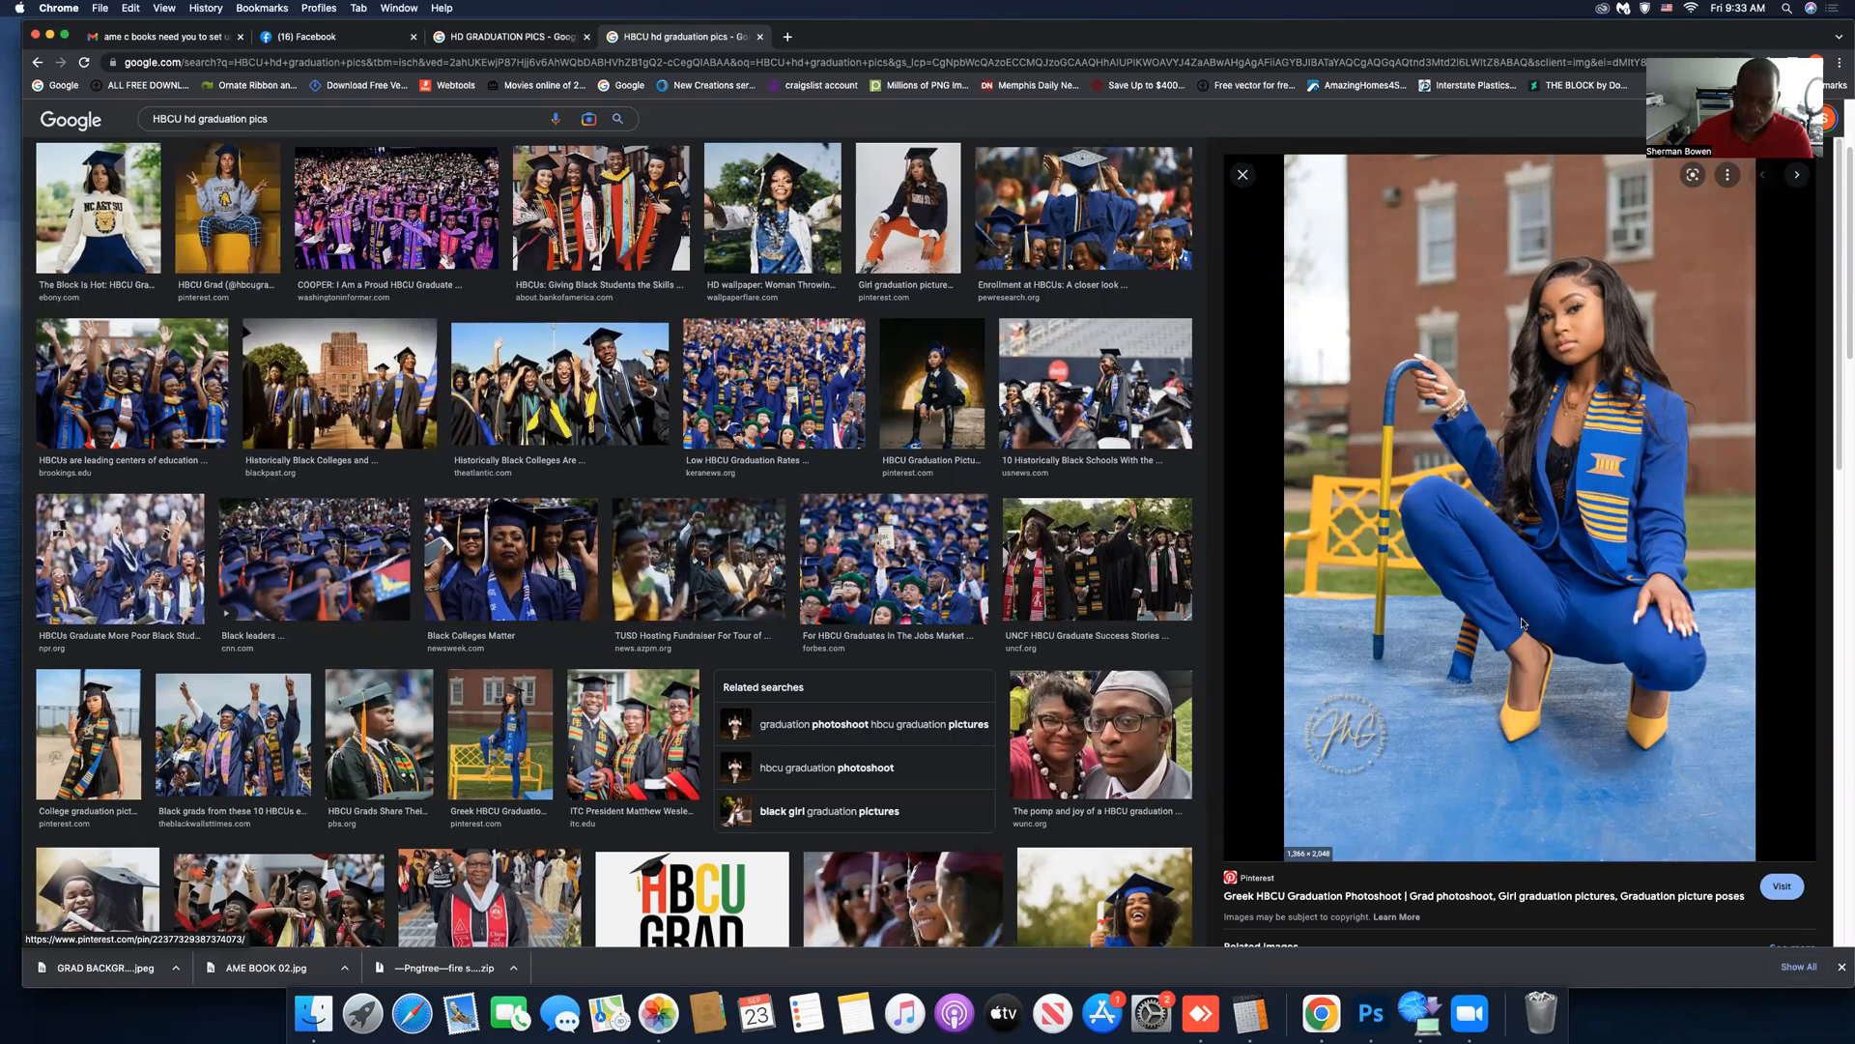
pyautogui.rightClick(1664, 663)
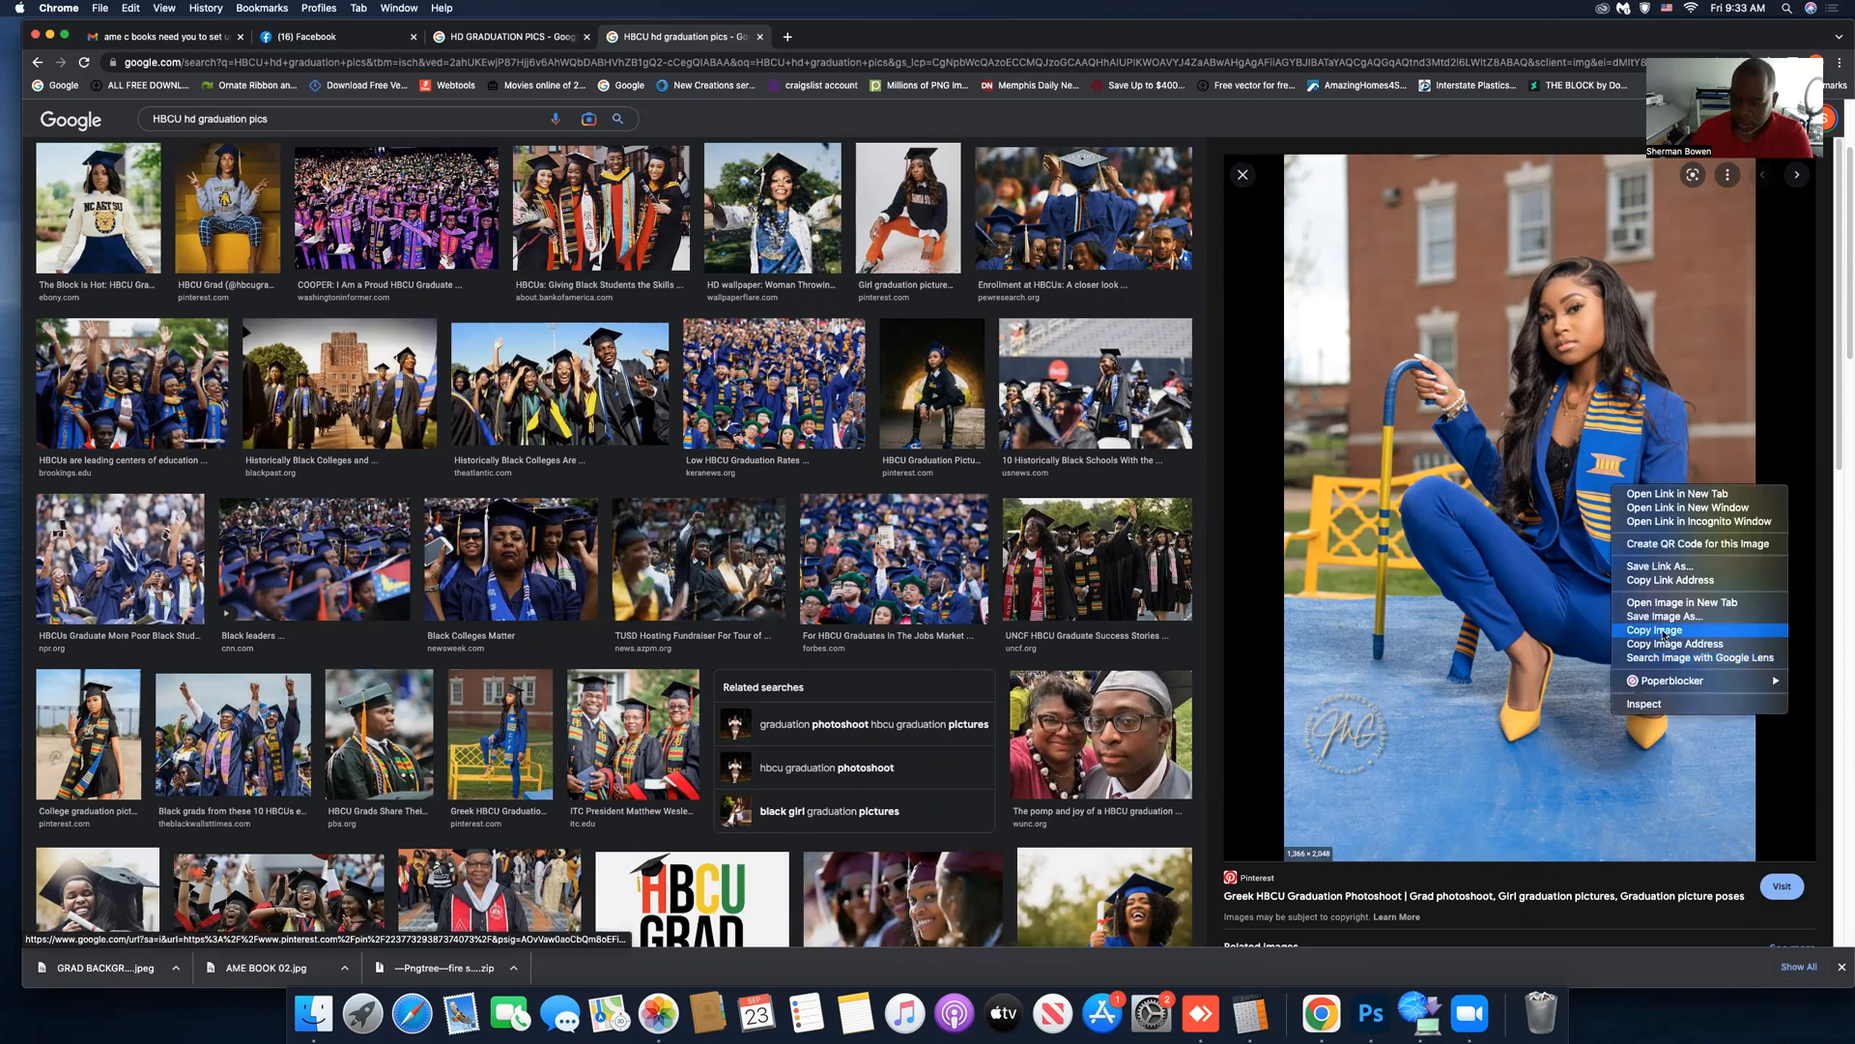
pyautogui.click(1664, 636)
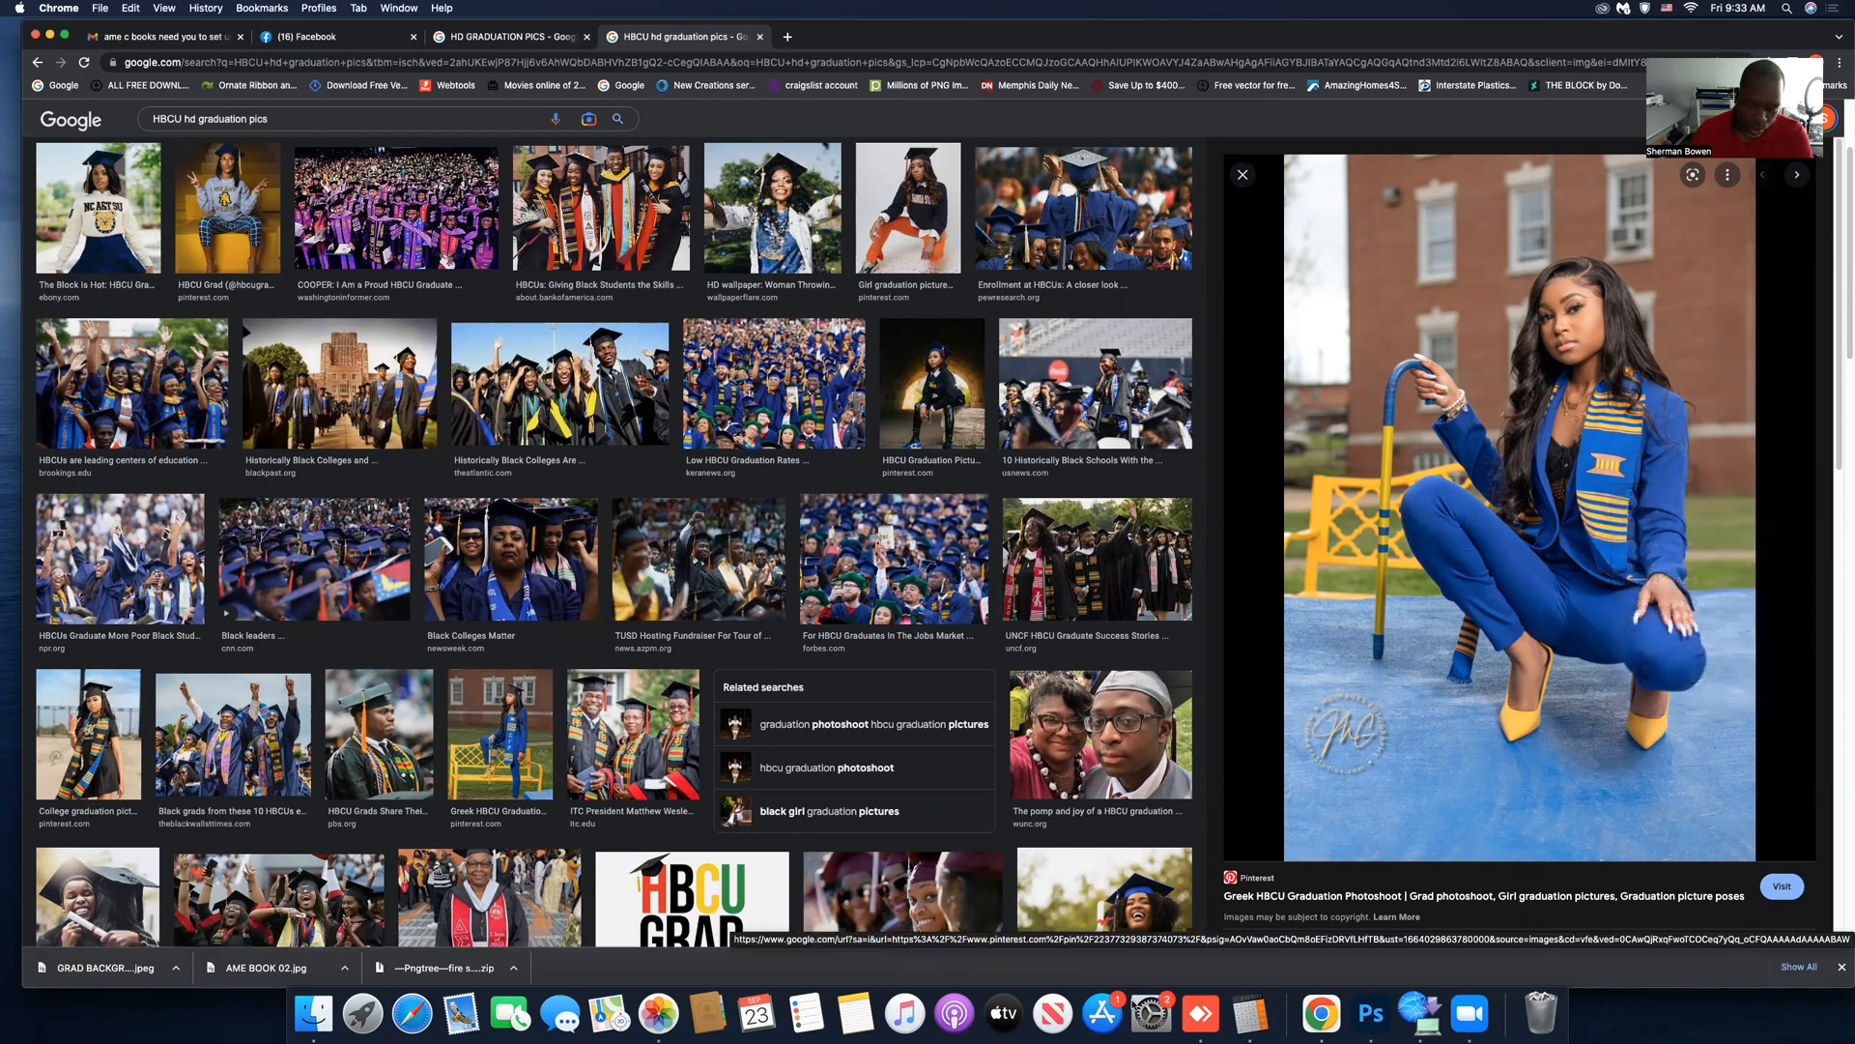
# Switch to Photoshop and paste the copied graduate photo above the red splatter layer in the INDIAN template.
pyautogui.click(1371, 1012)
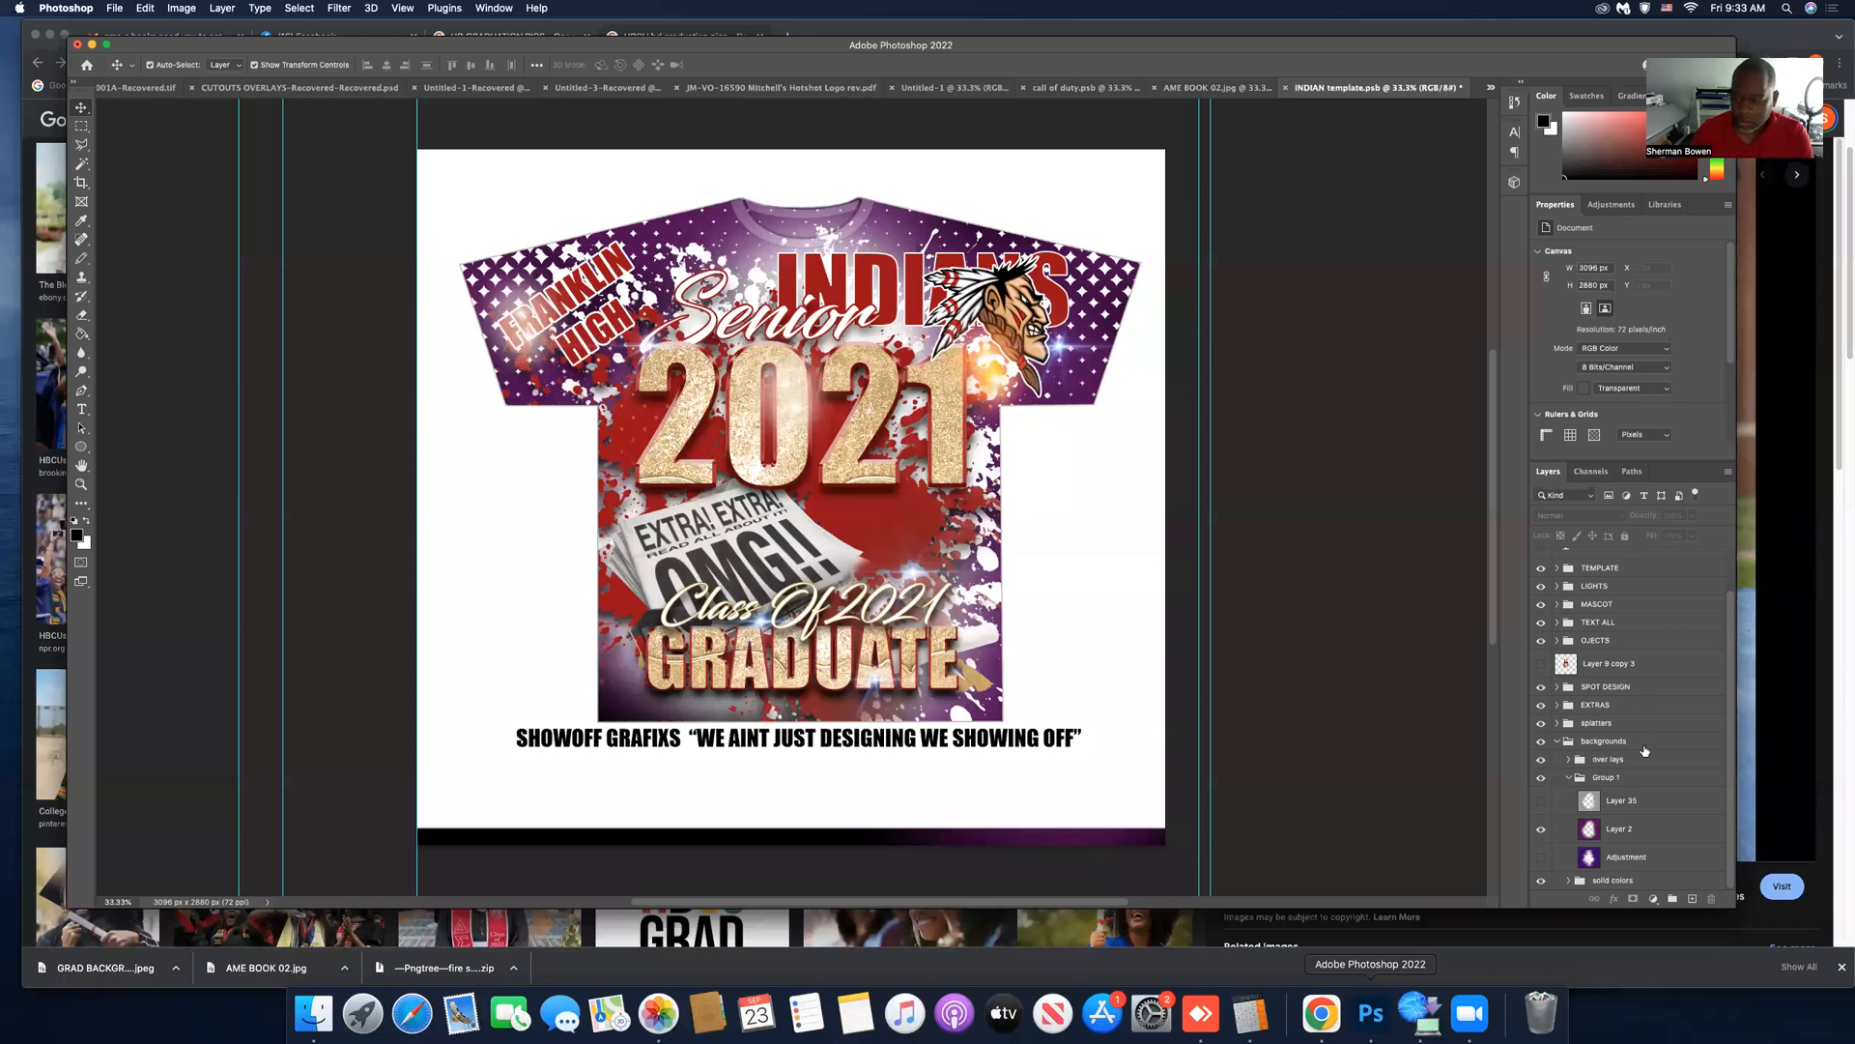
pyautogui.scroll(2, 1643, 741)
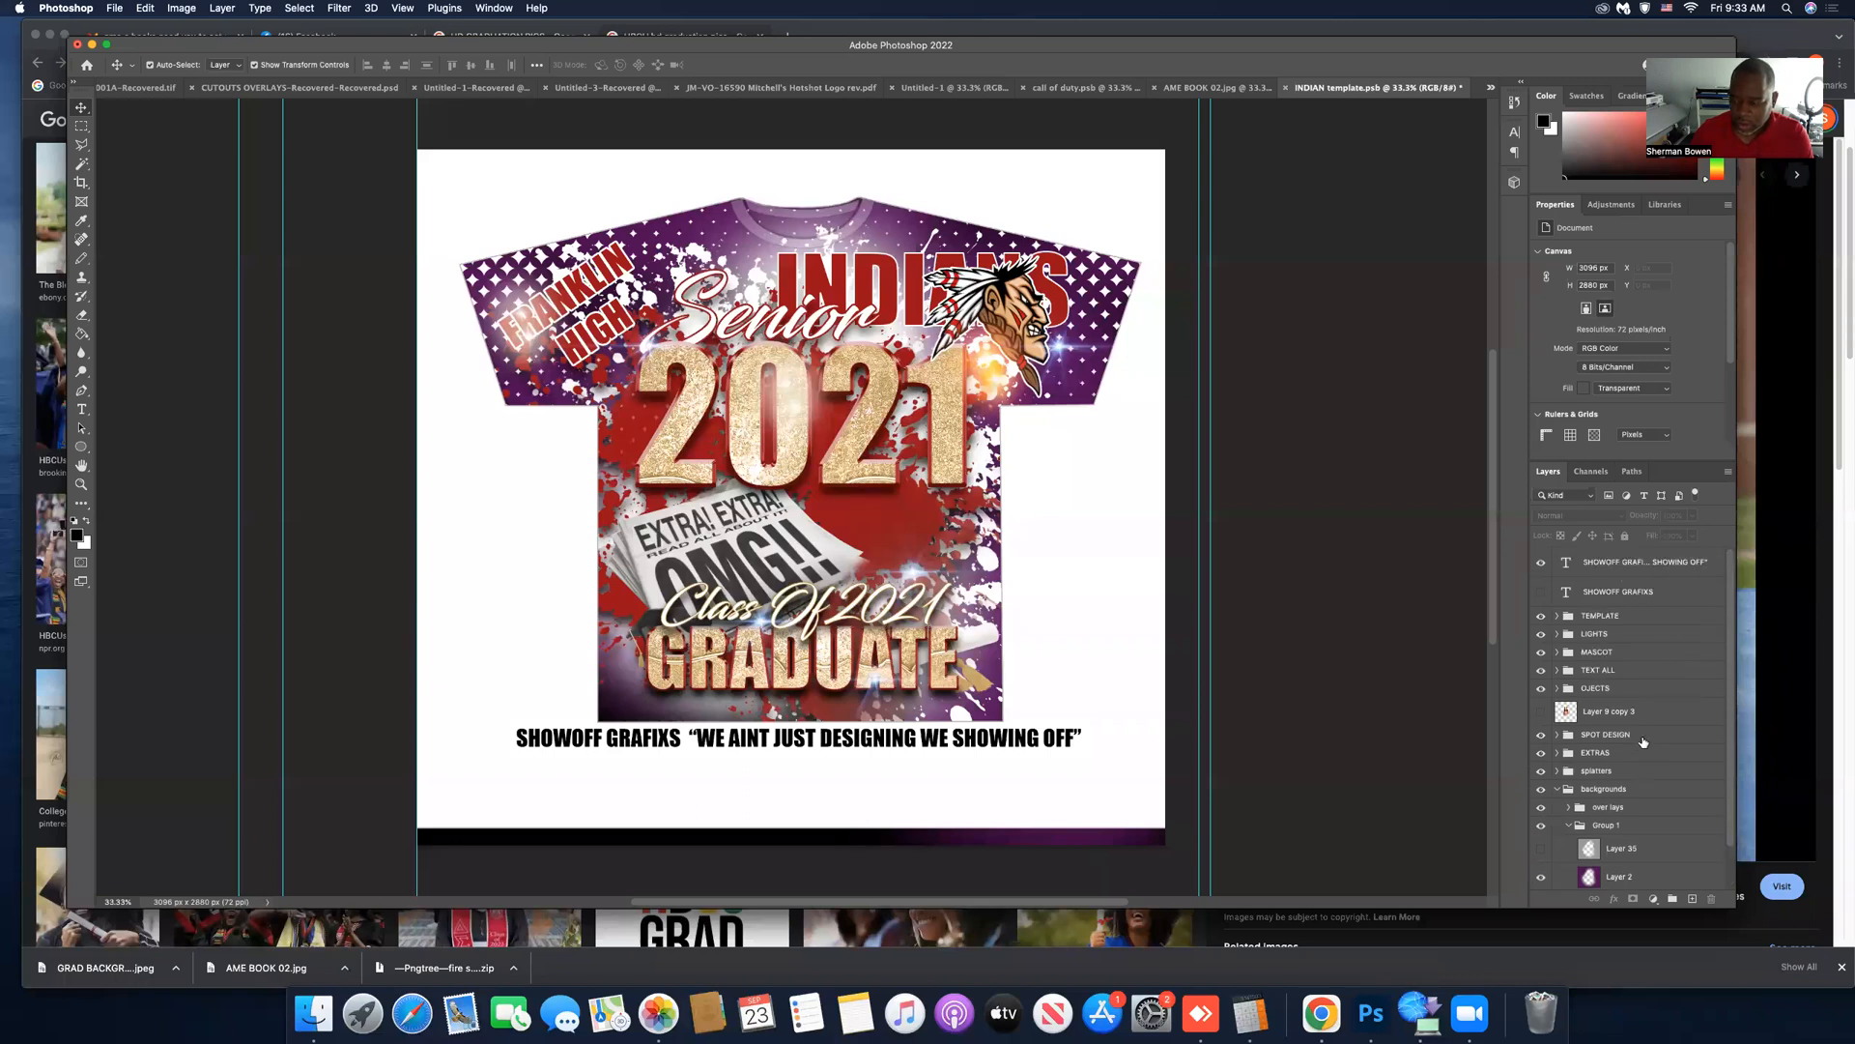
pyautogui.scroll(-2, 1642, 741)
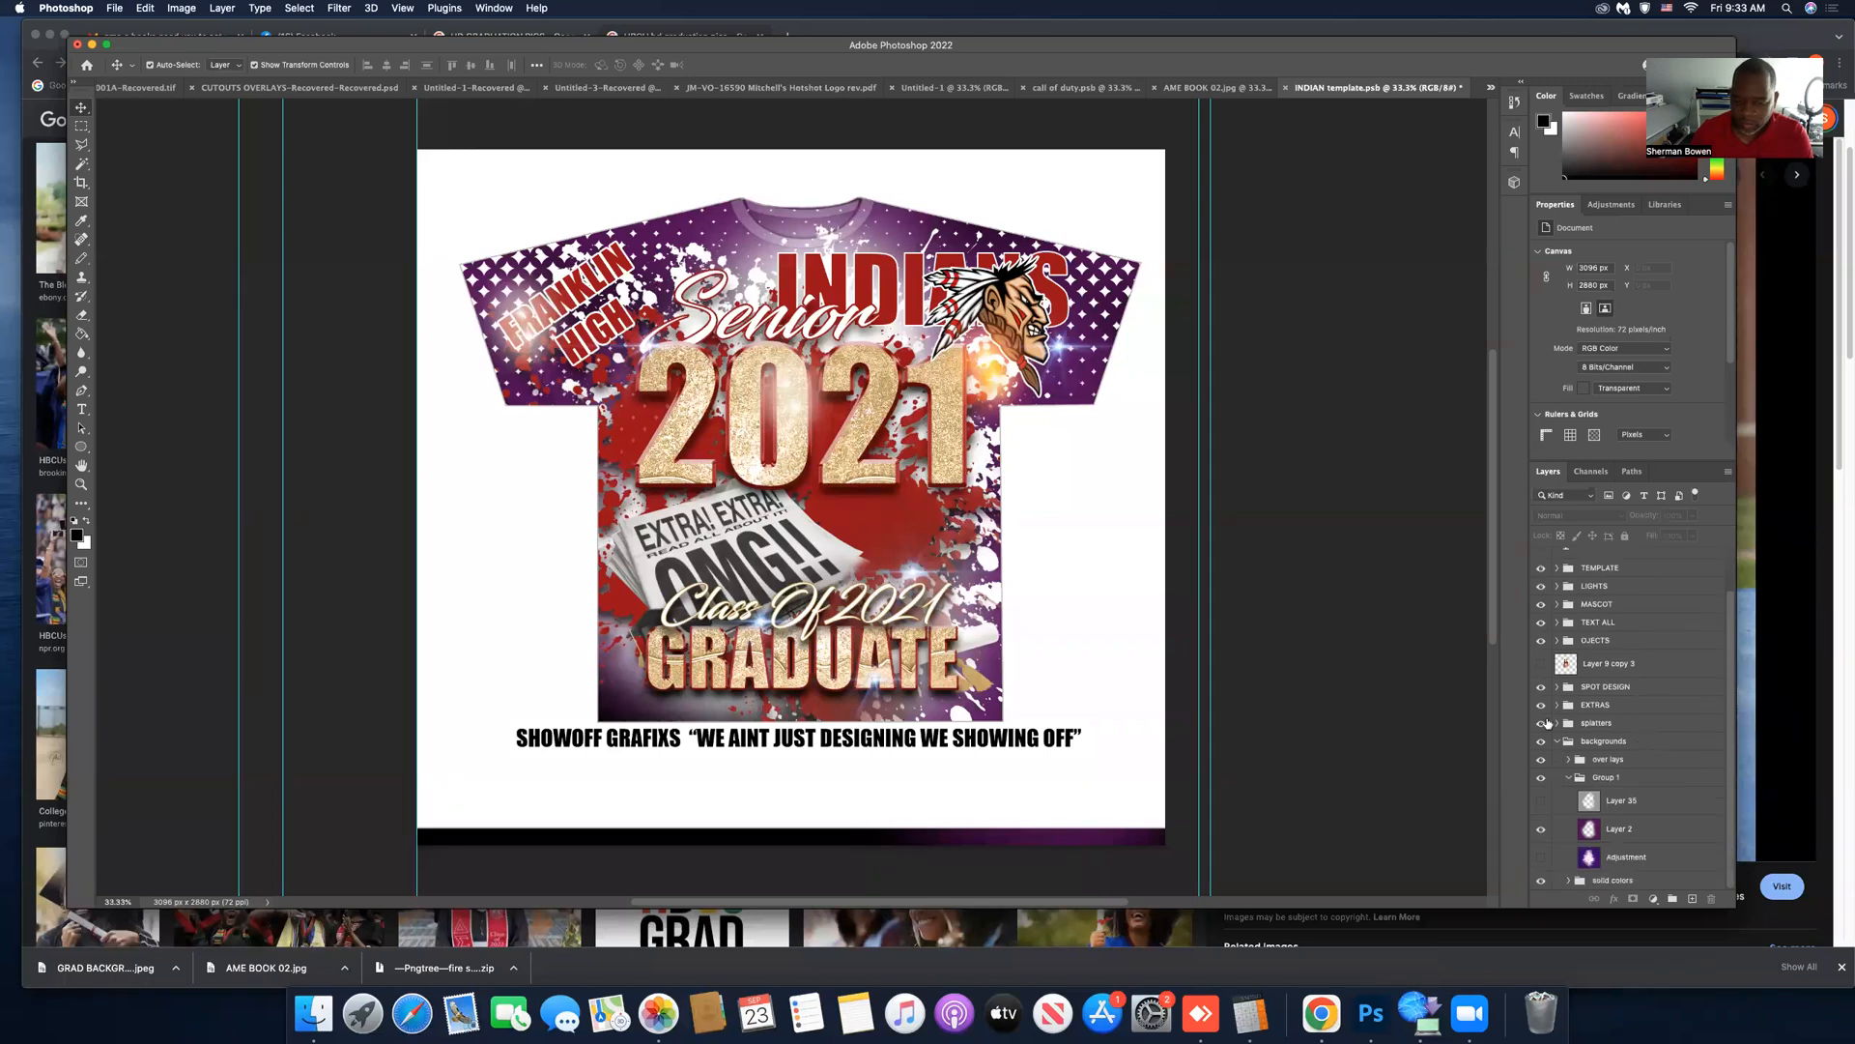
pyautogui.click(860, 522)
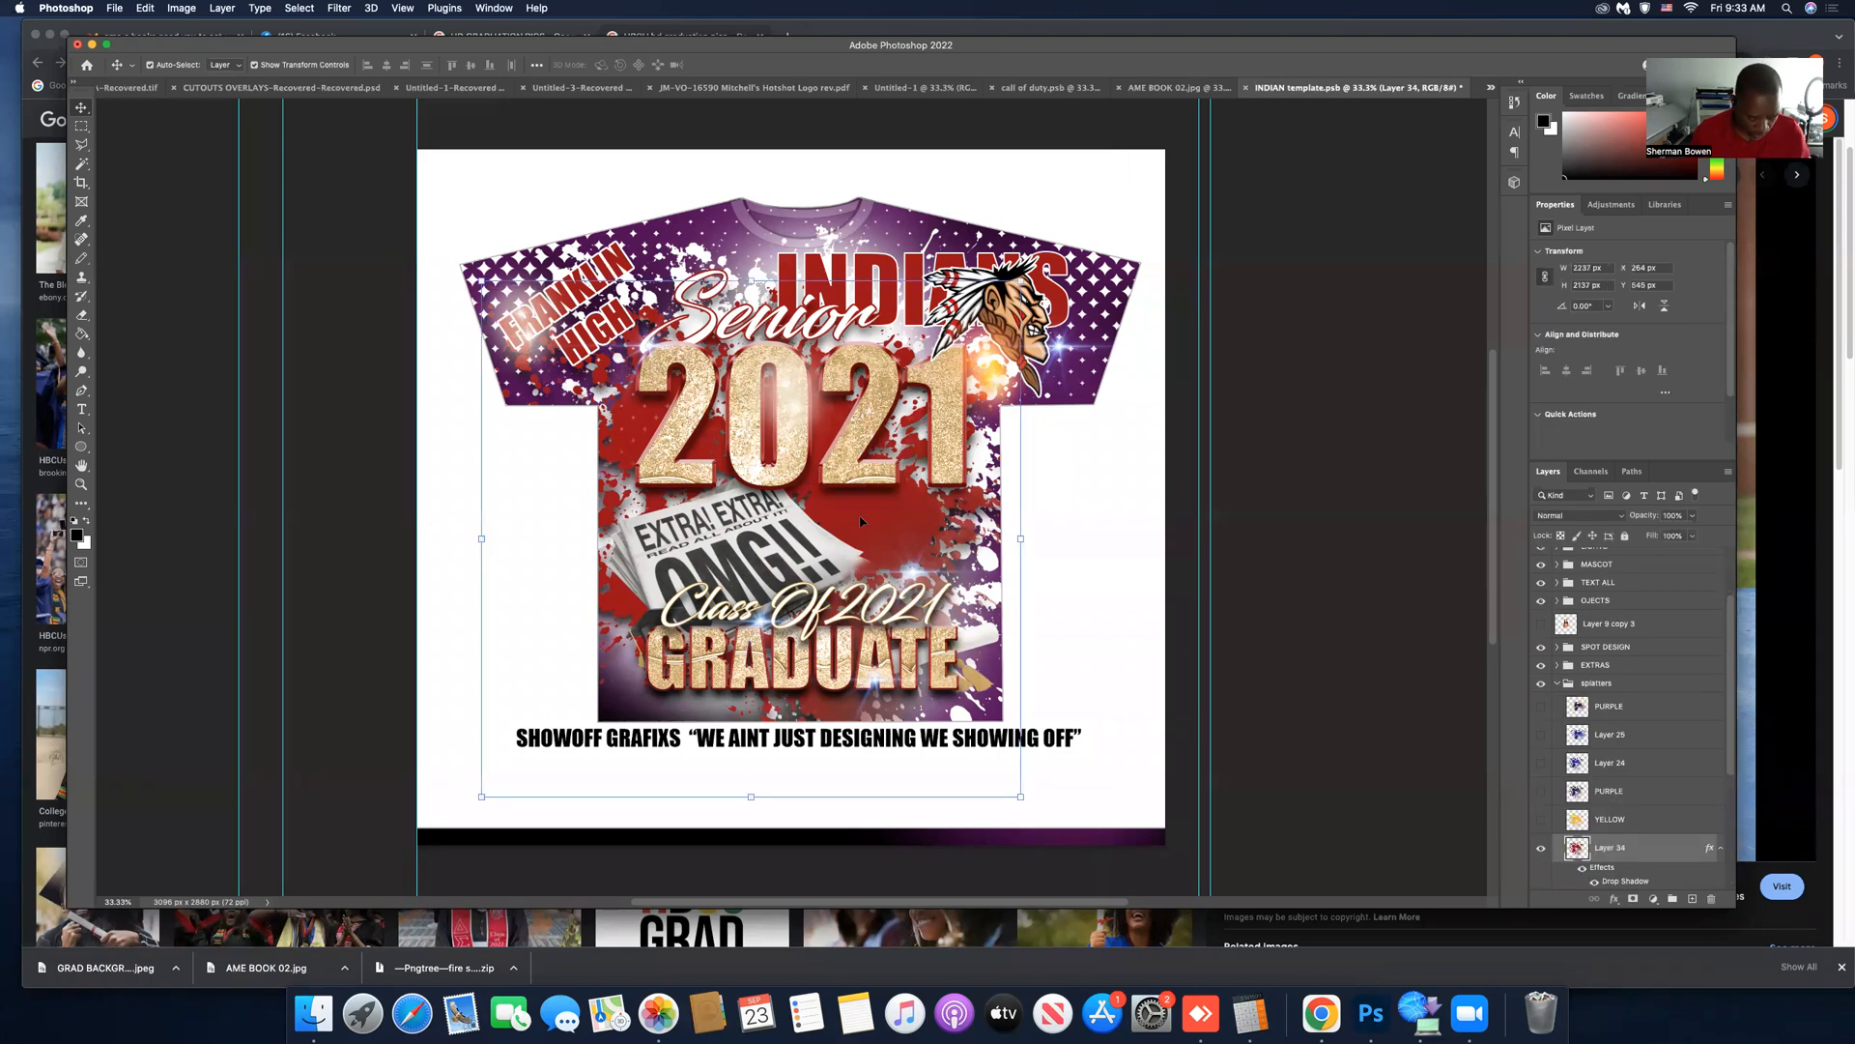
pyautogui.press('super+t')
pyautogui.press('super+v')
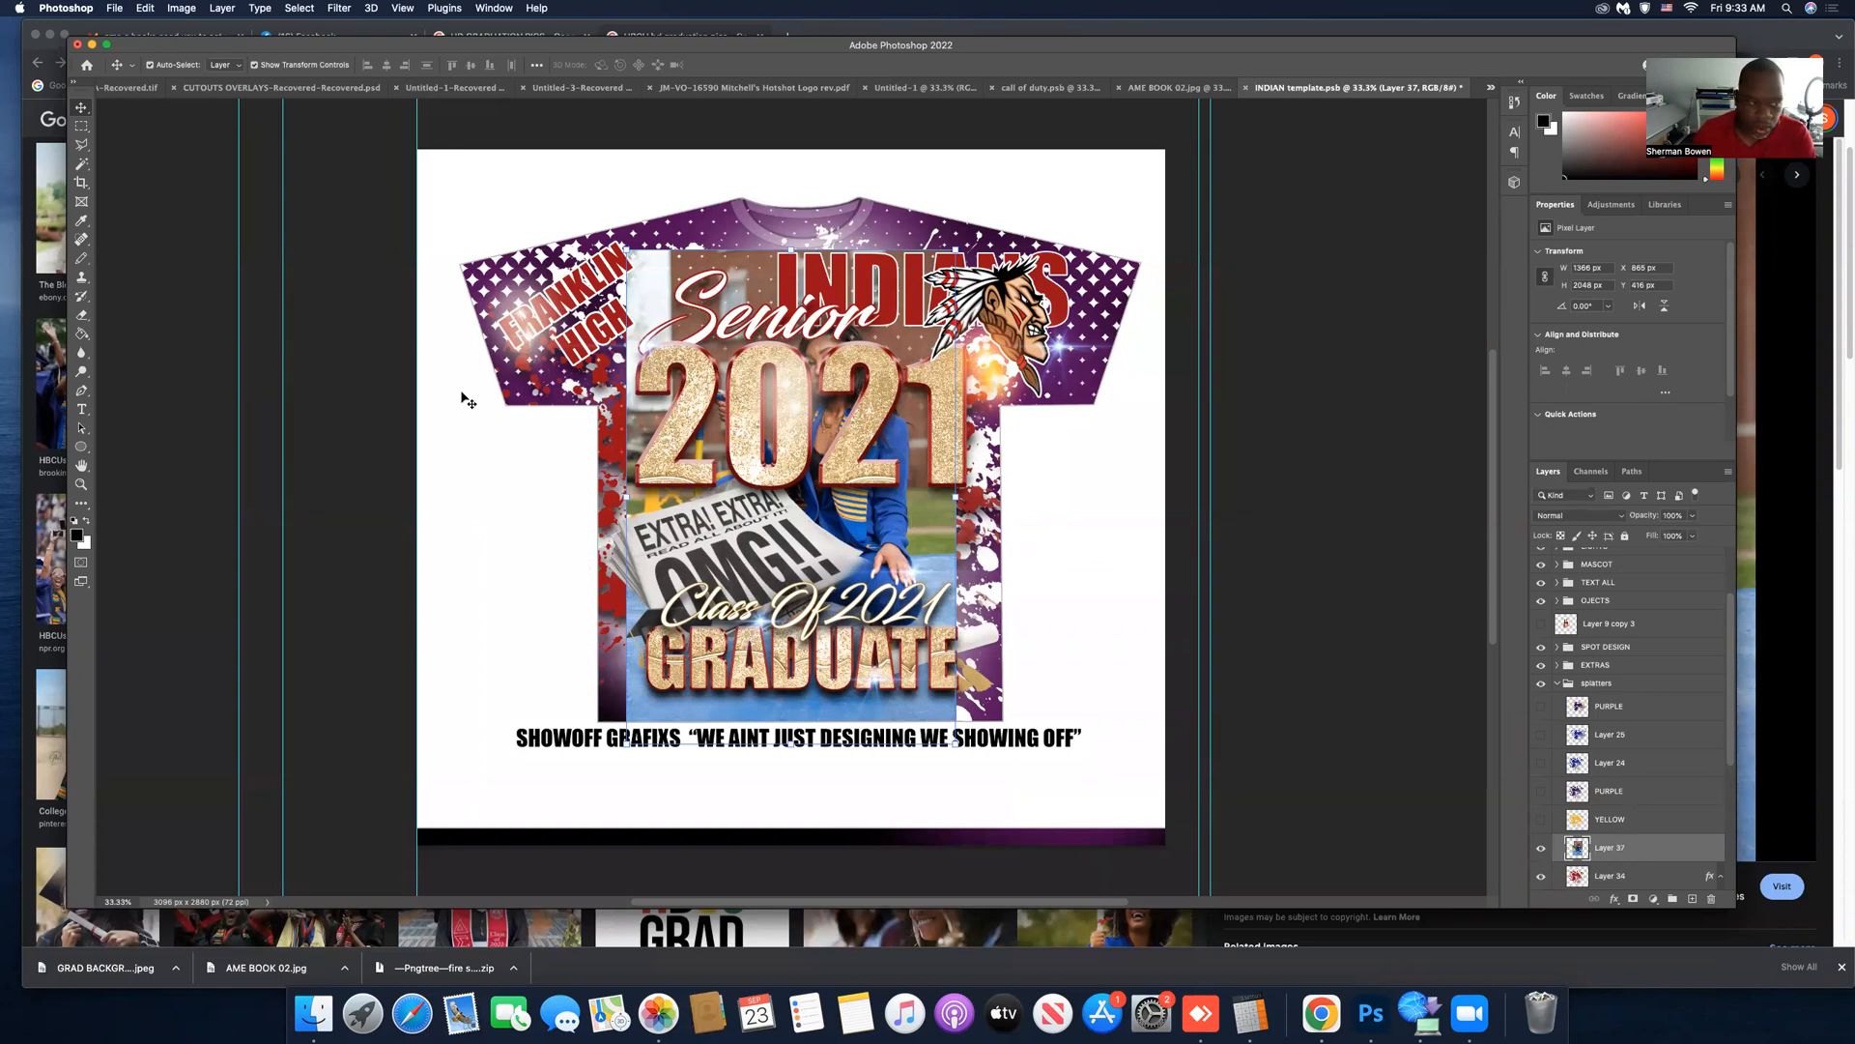
# Sample the blue of the graduate's suit with the Eyedropper and move the photo layer between the TEXT ALL and OJECTS groups.
pyautogui.click(83, 220)
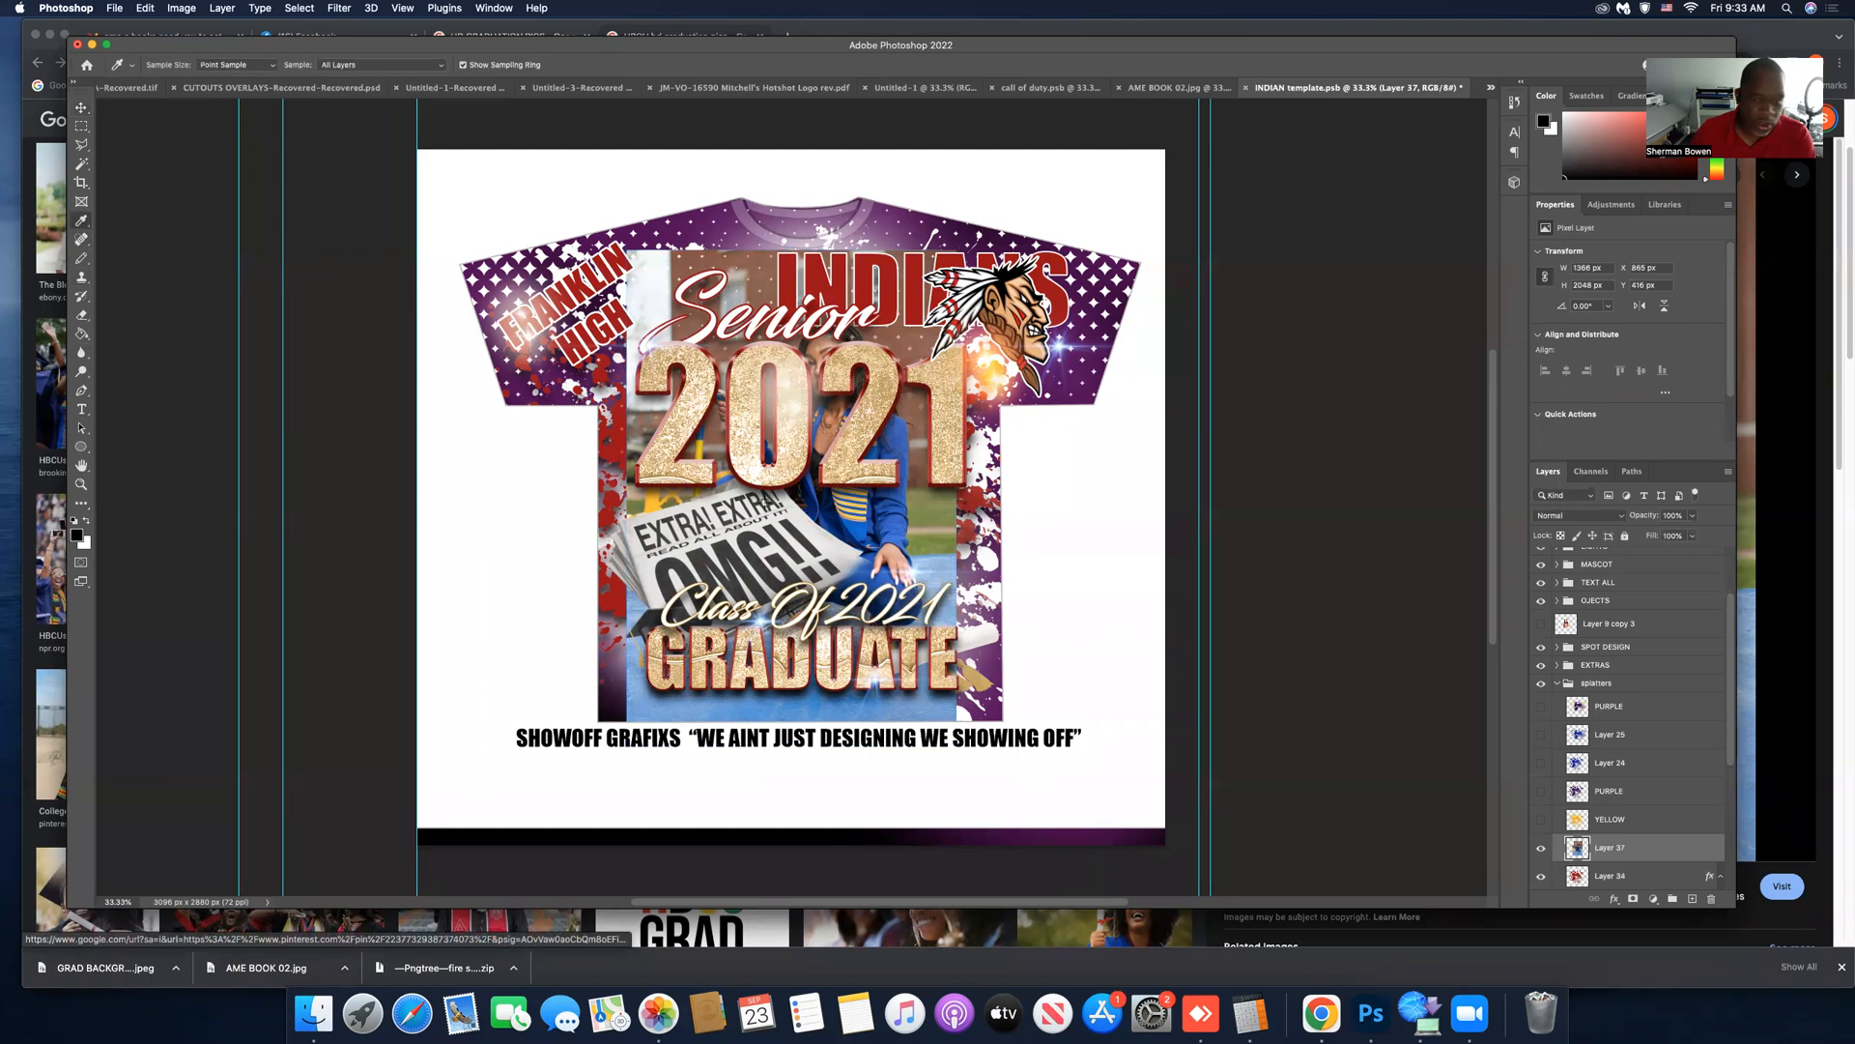
pyautogui.click(892, 517)
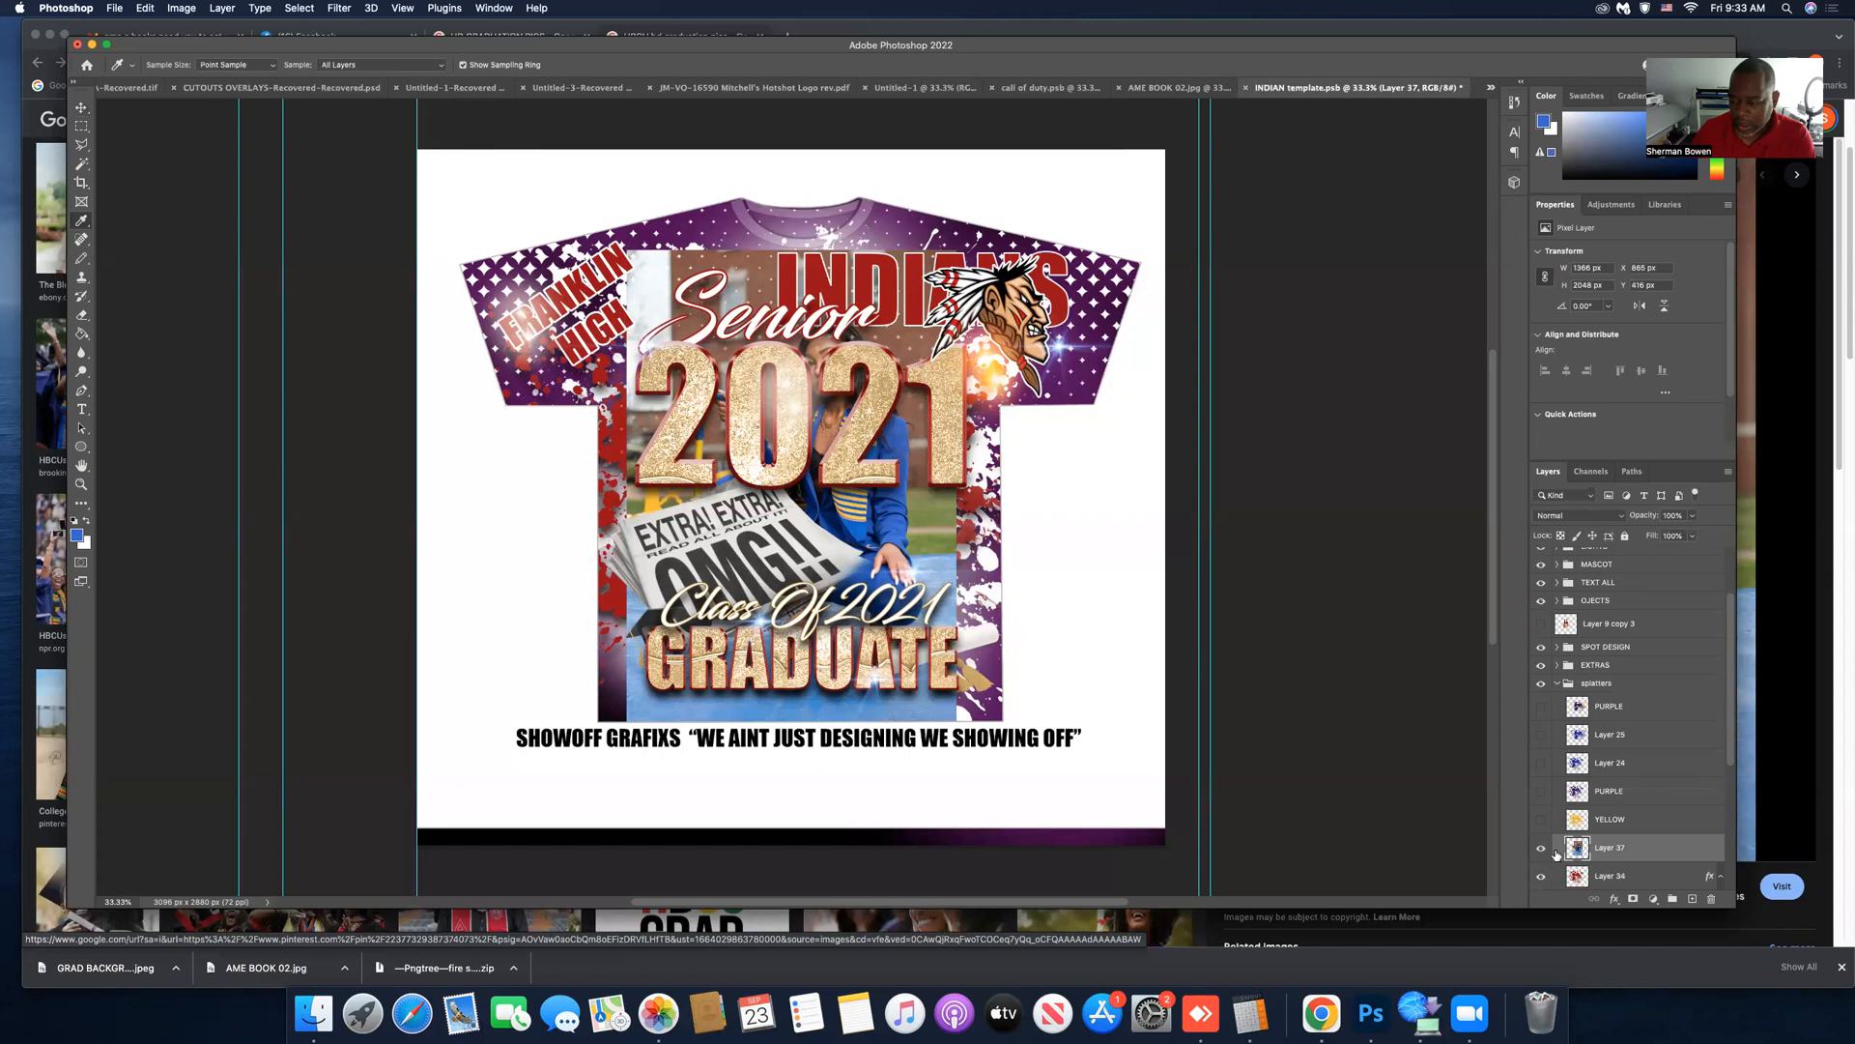
pyautogui.moveTo(1657, 850); pyautogui.dragTo(1633, 597)
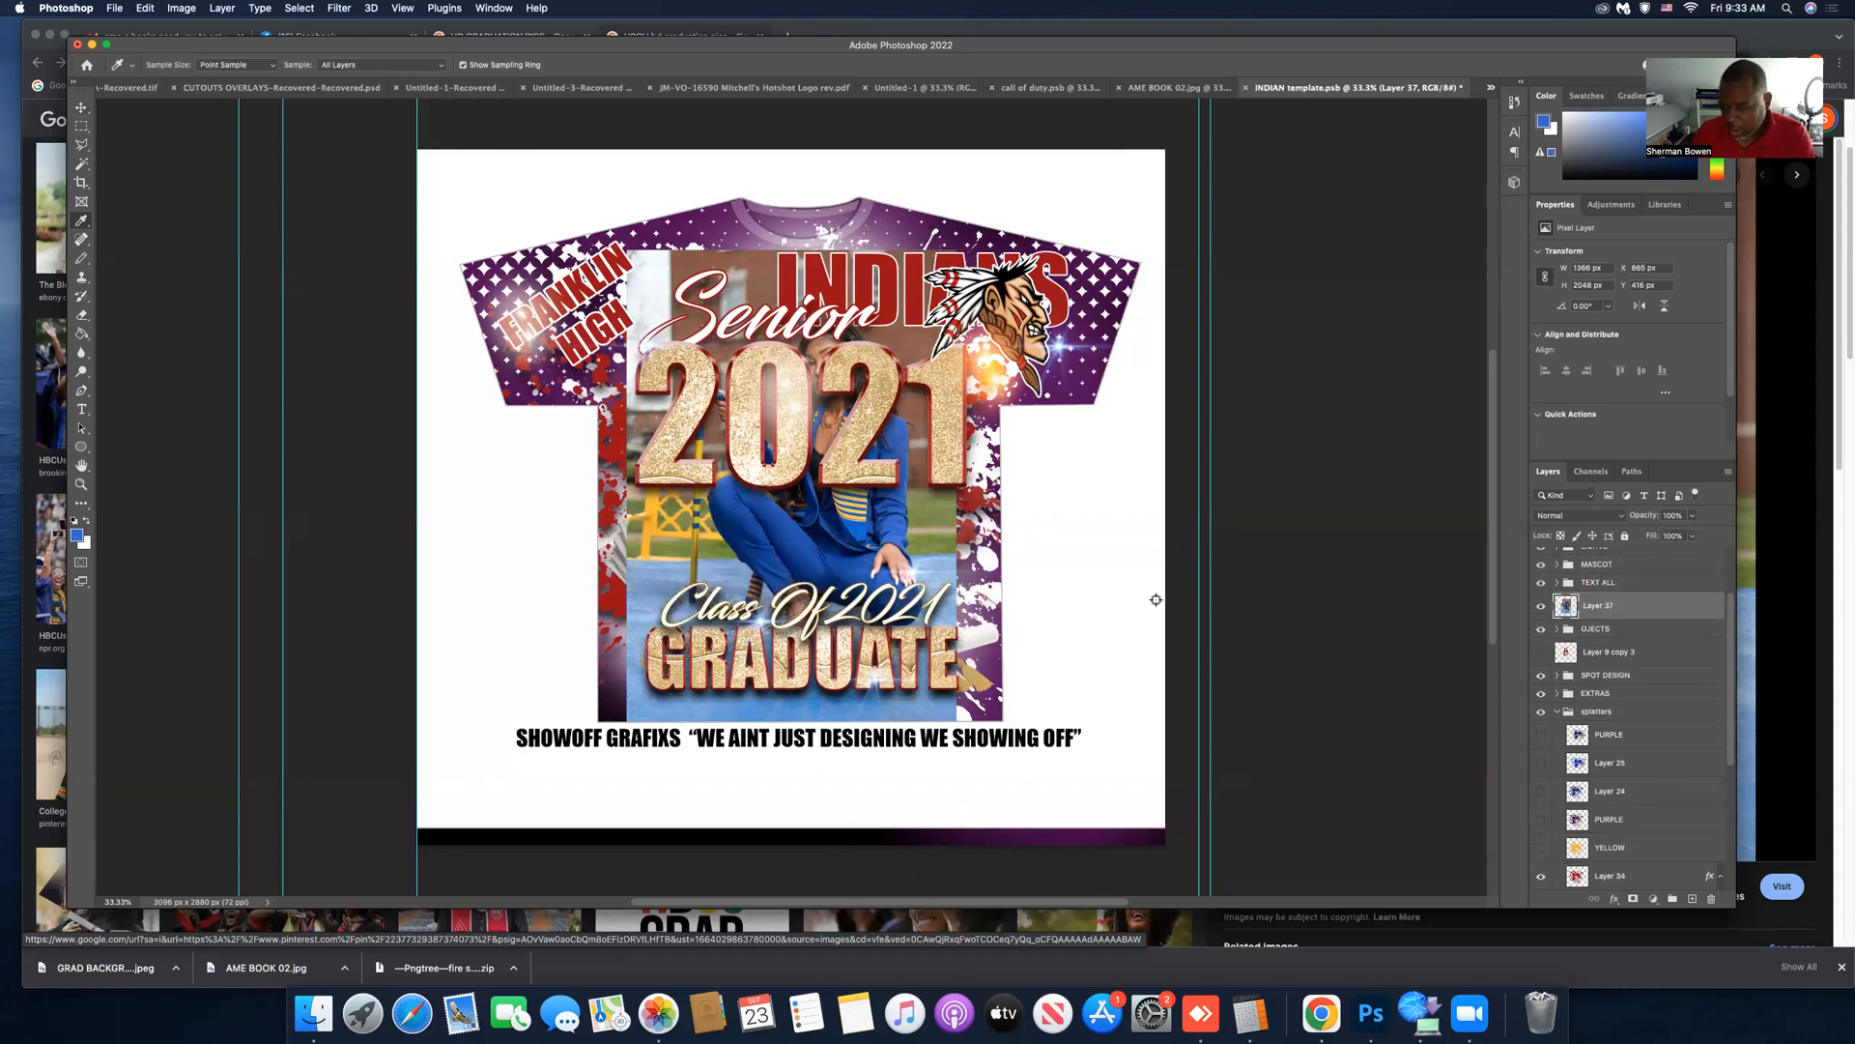
pyautogui.click(1541, 606)
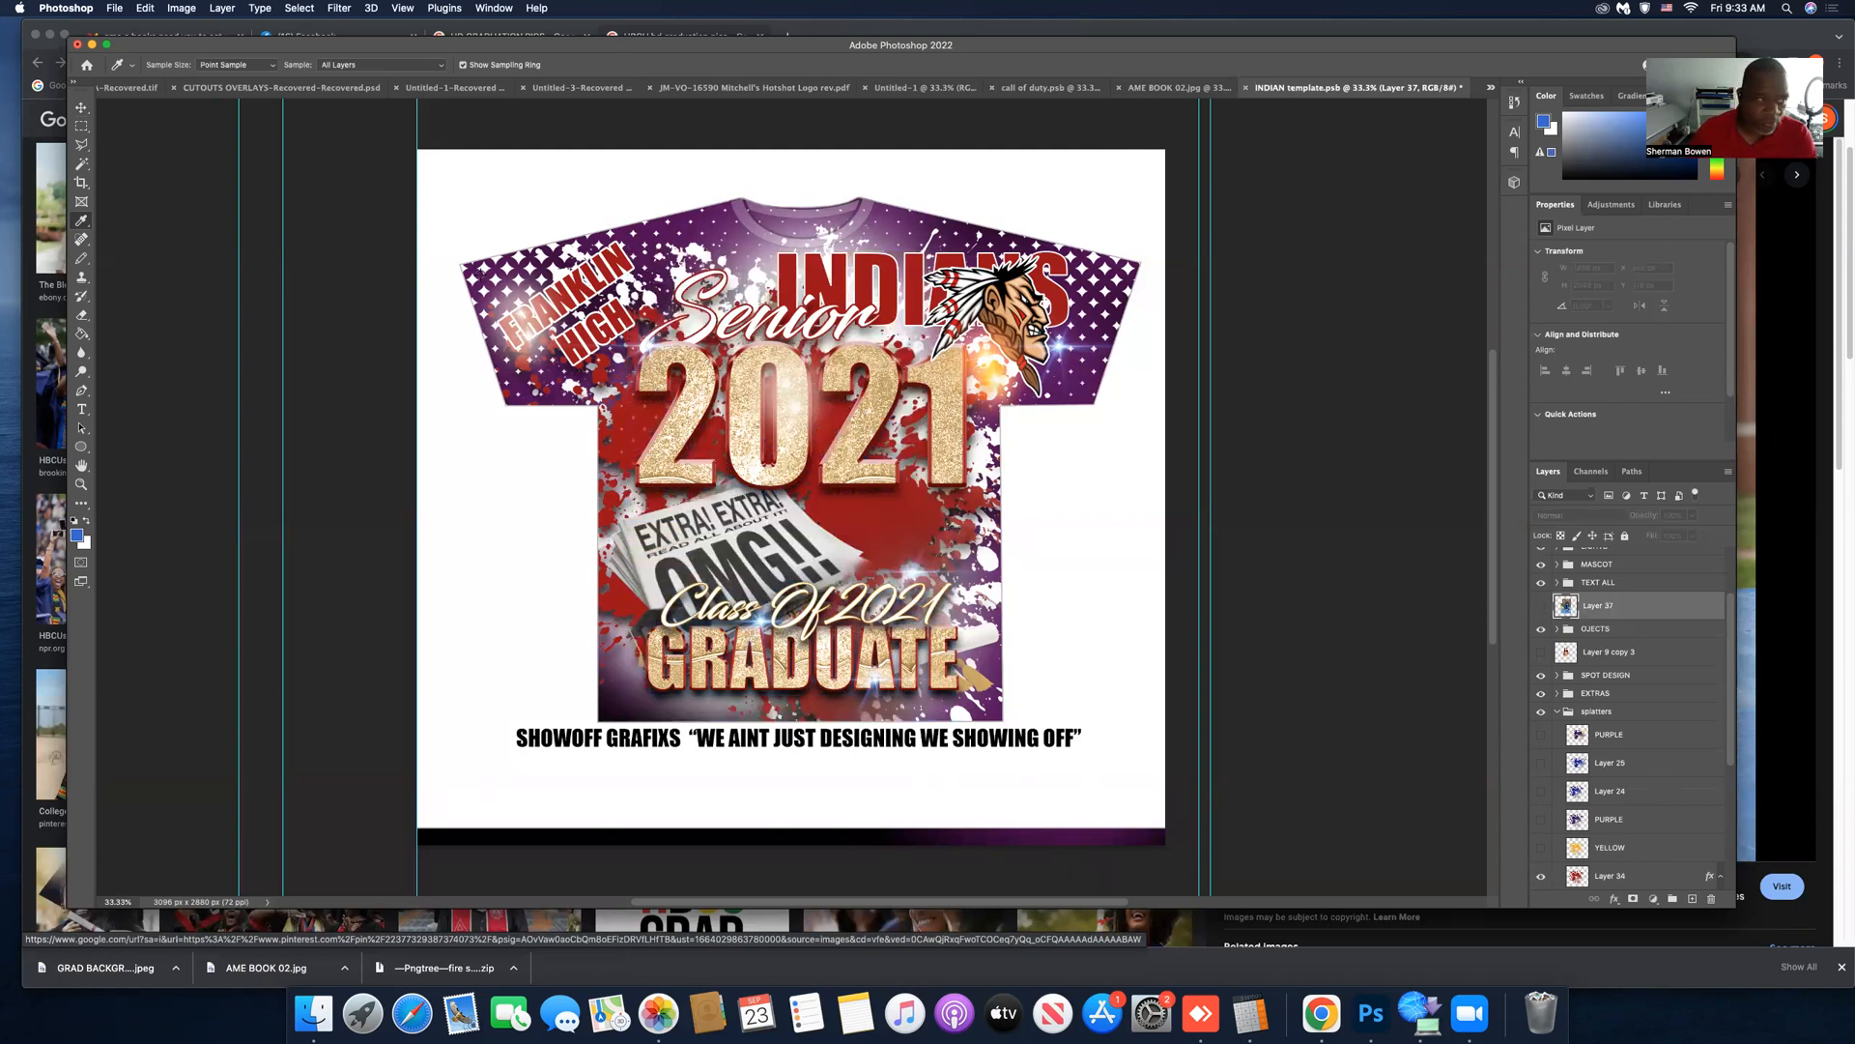
pyautogui.press('v')
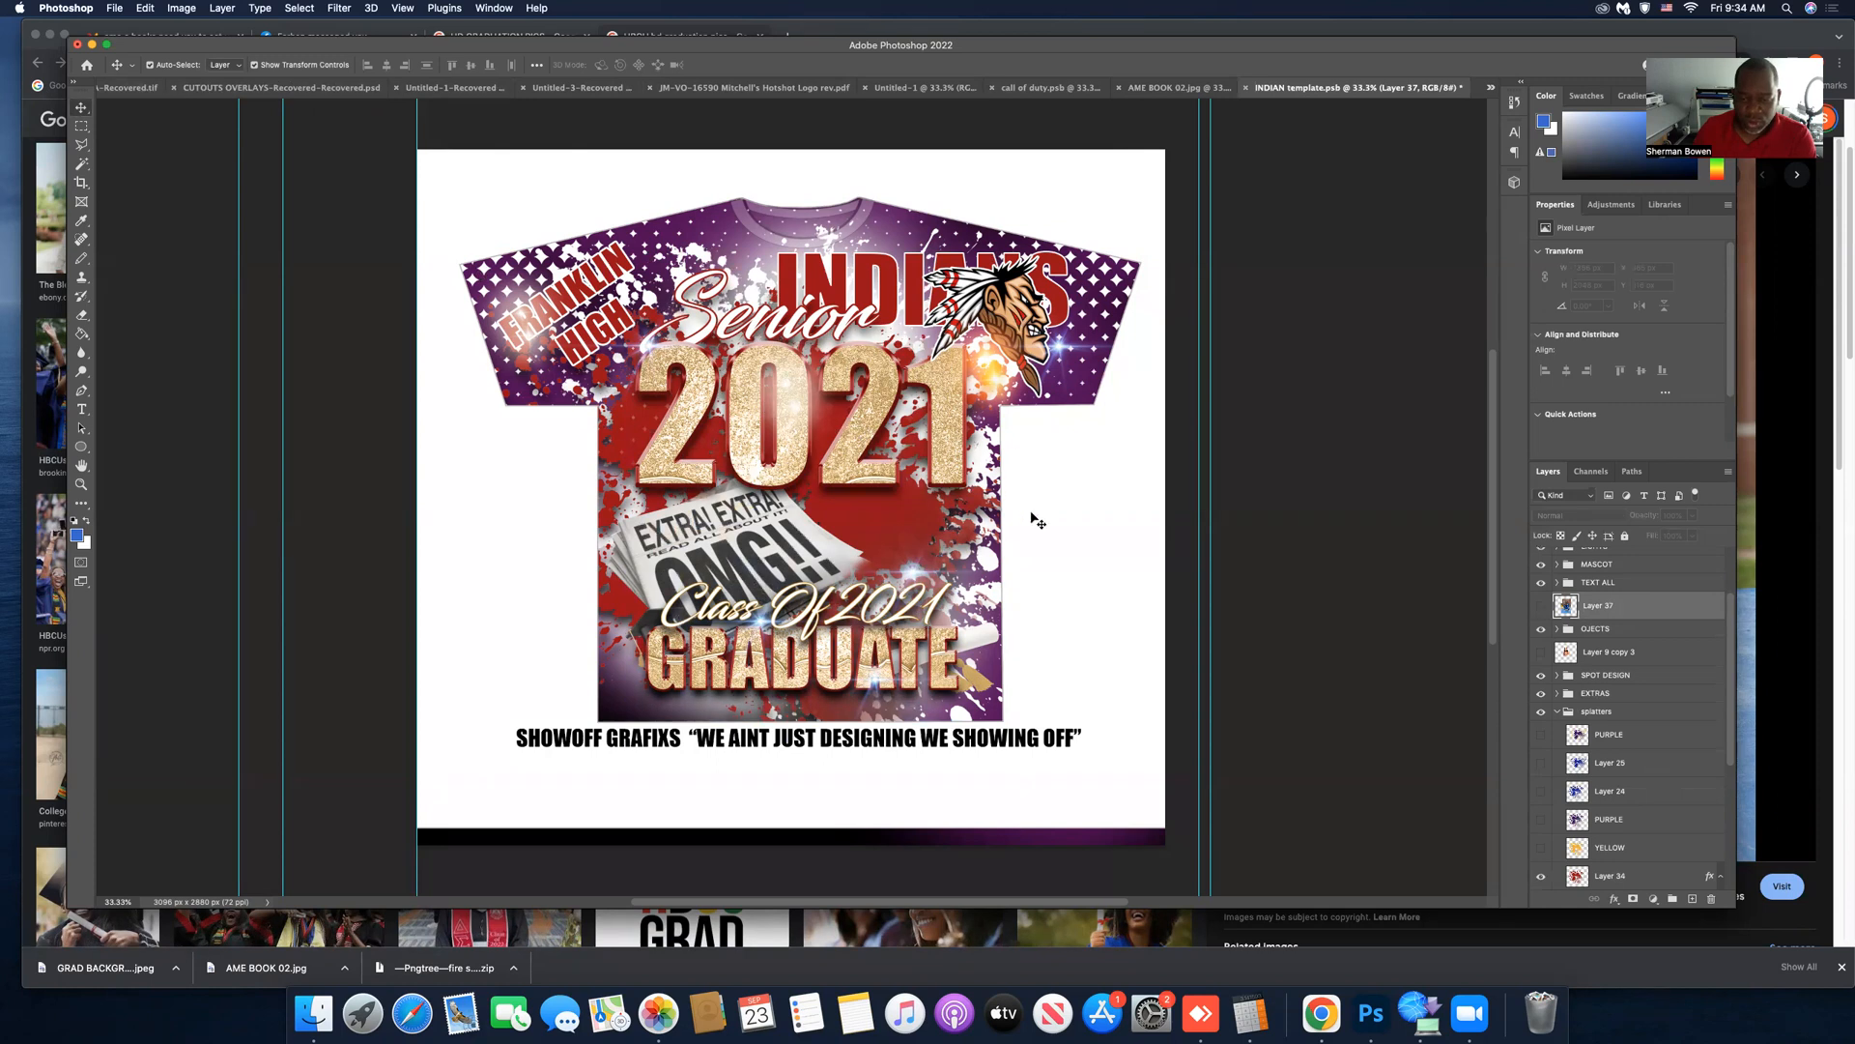
pyautogui.click(967, 236)
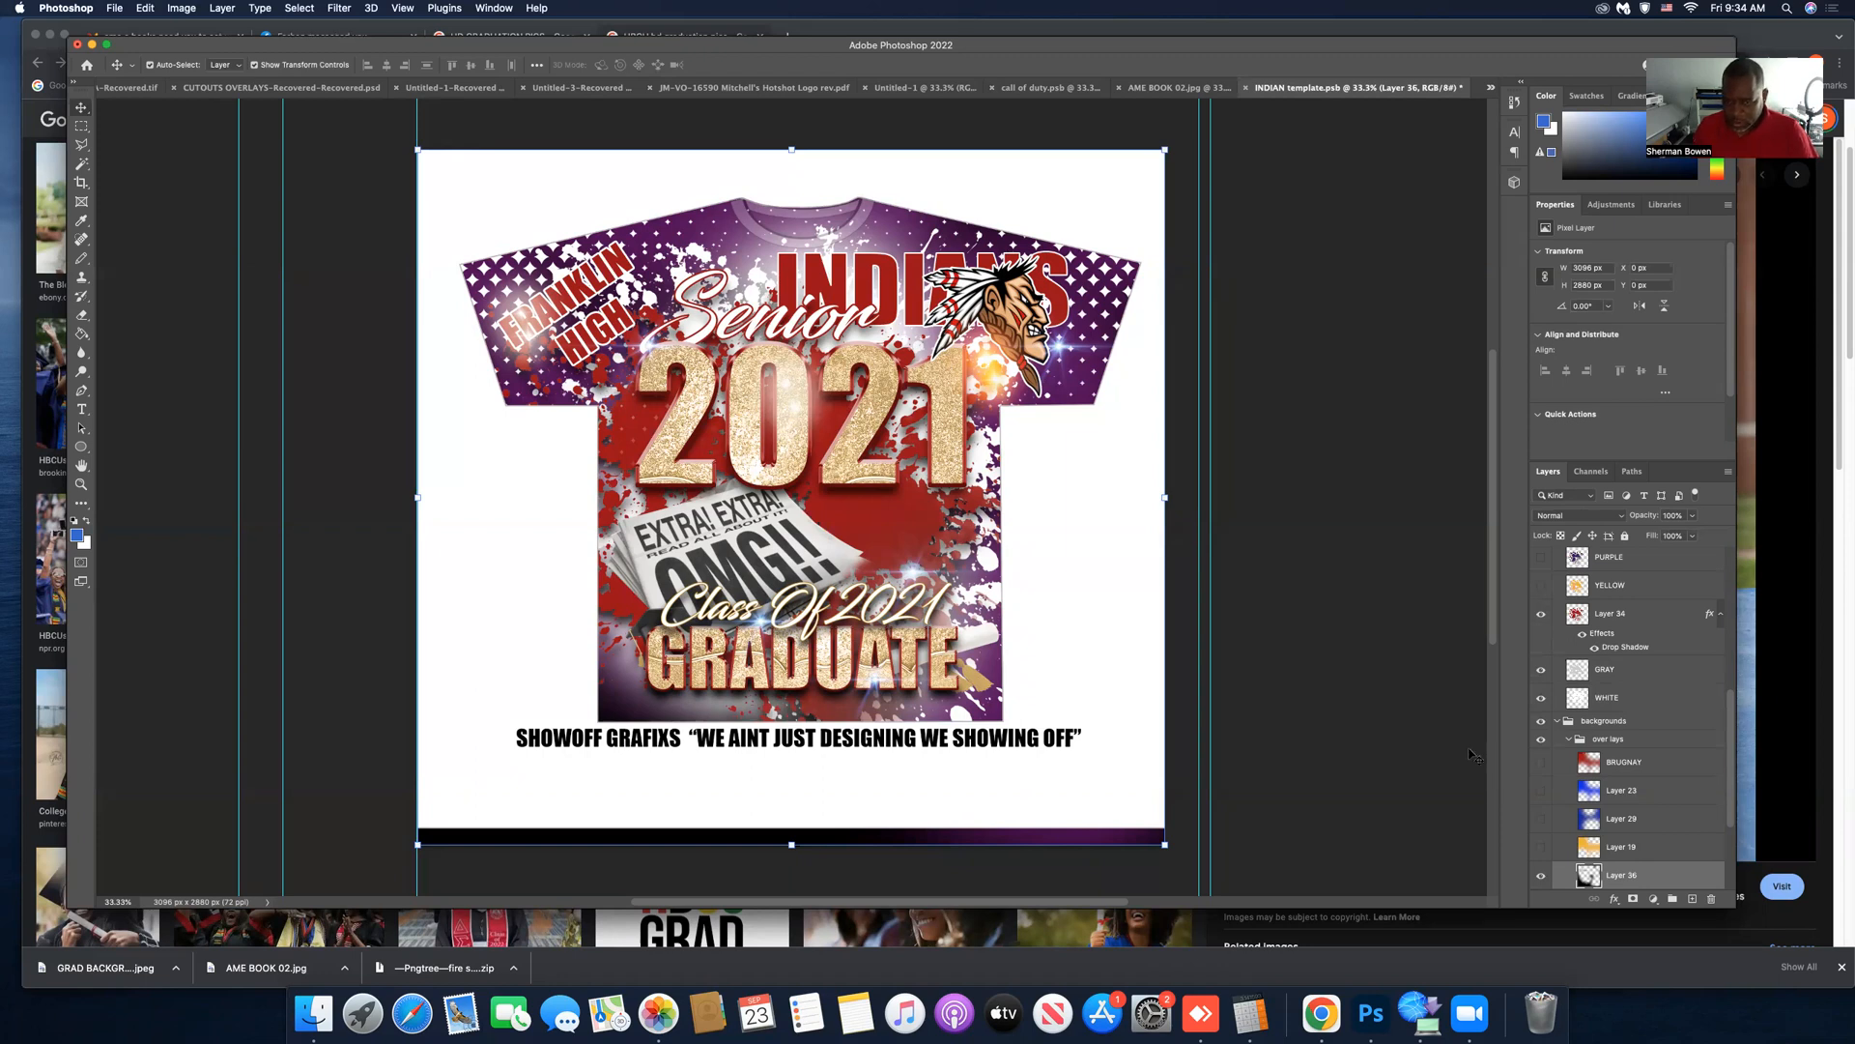
pyautogui.scroll(-3, 1063, 575)
pyautogui.click(1080, 237)
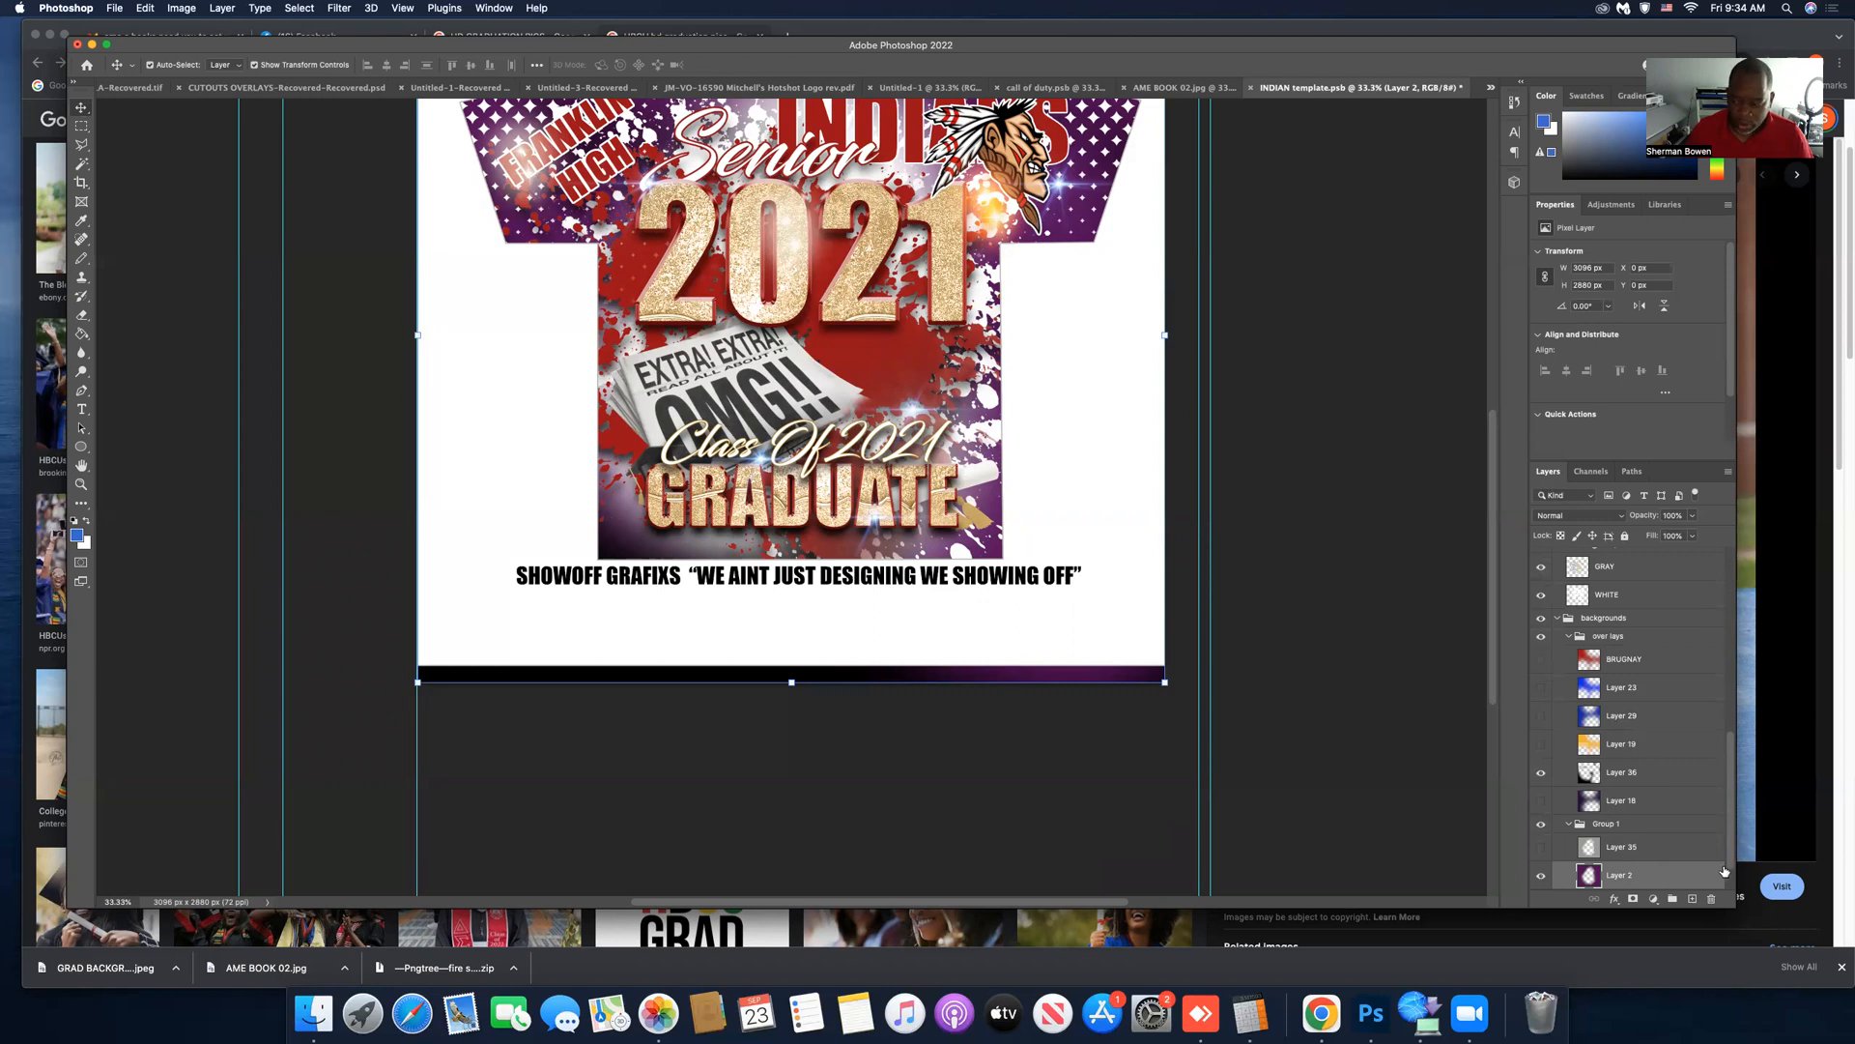
pyautogui.doubleClick(1699, 874)
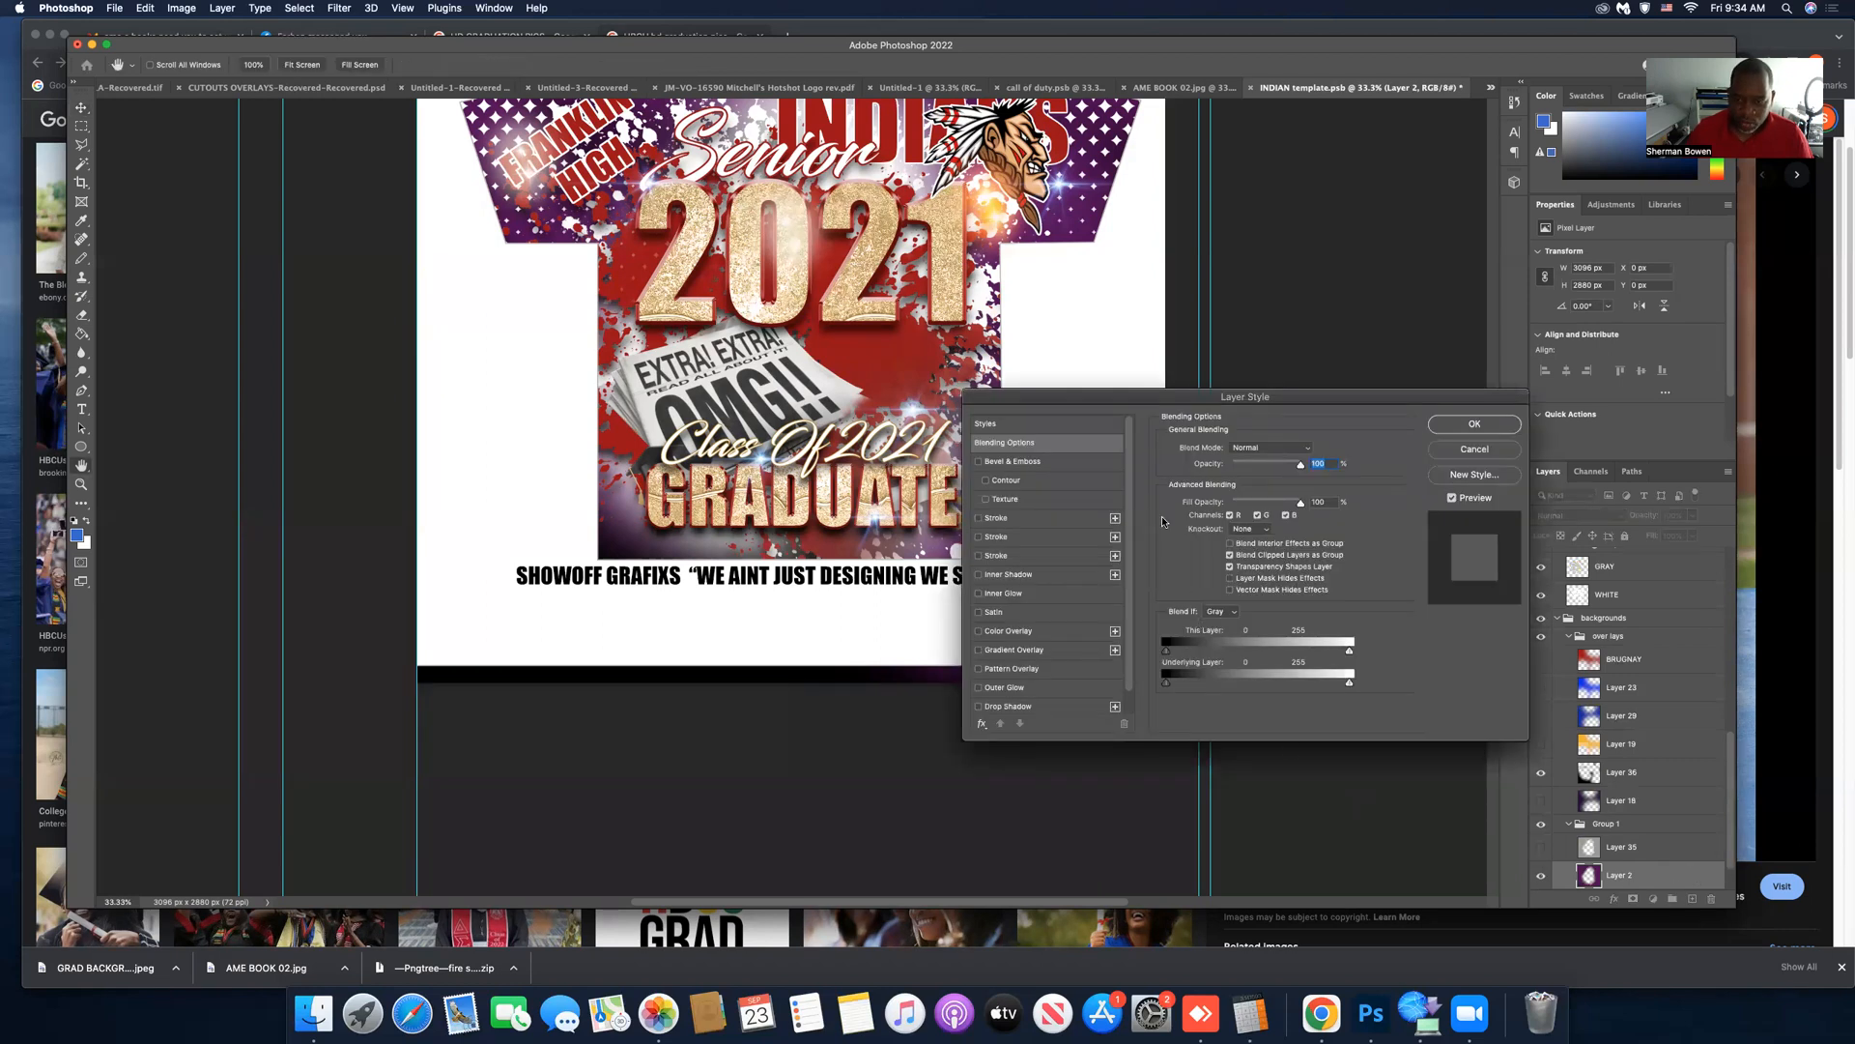
pyautogui.click(1059, 628)
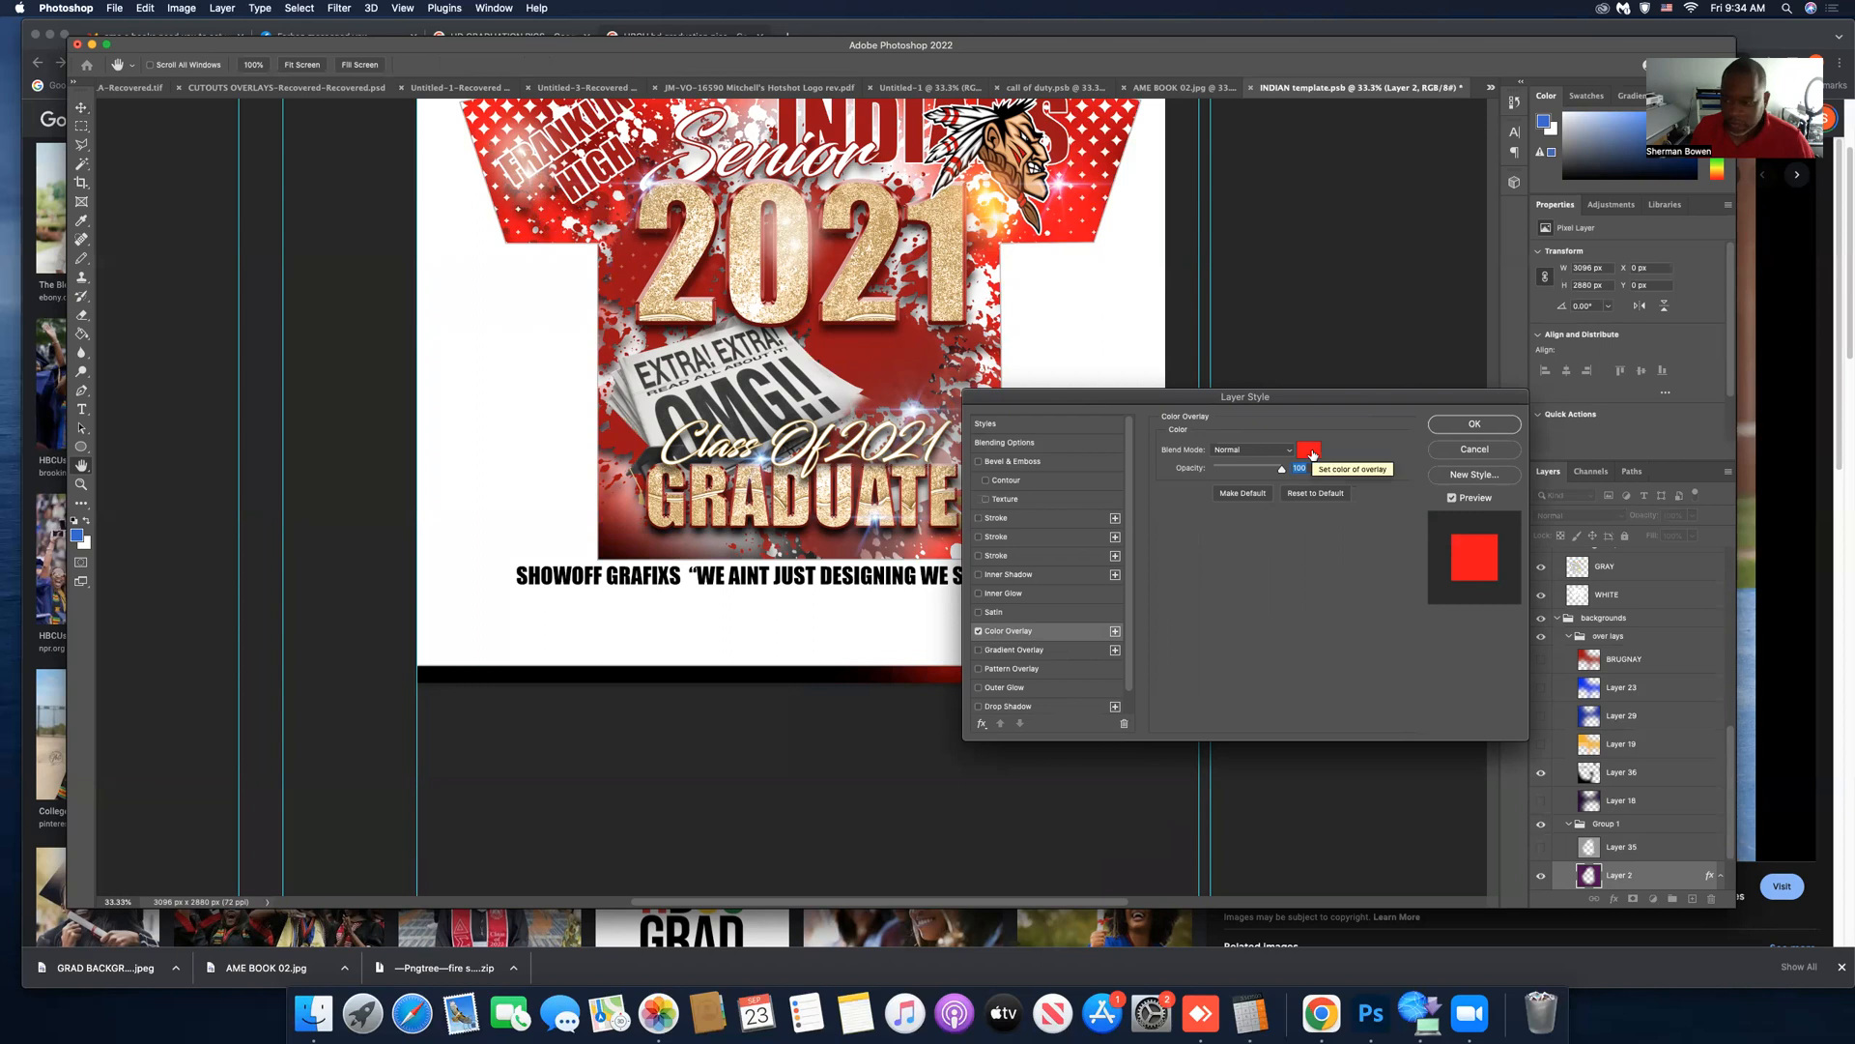
pyautogui.click(1475, 449)
pyautogui.scroll(5, 1656, 713)
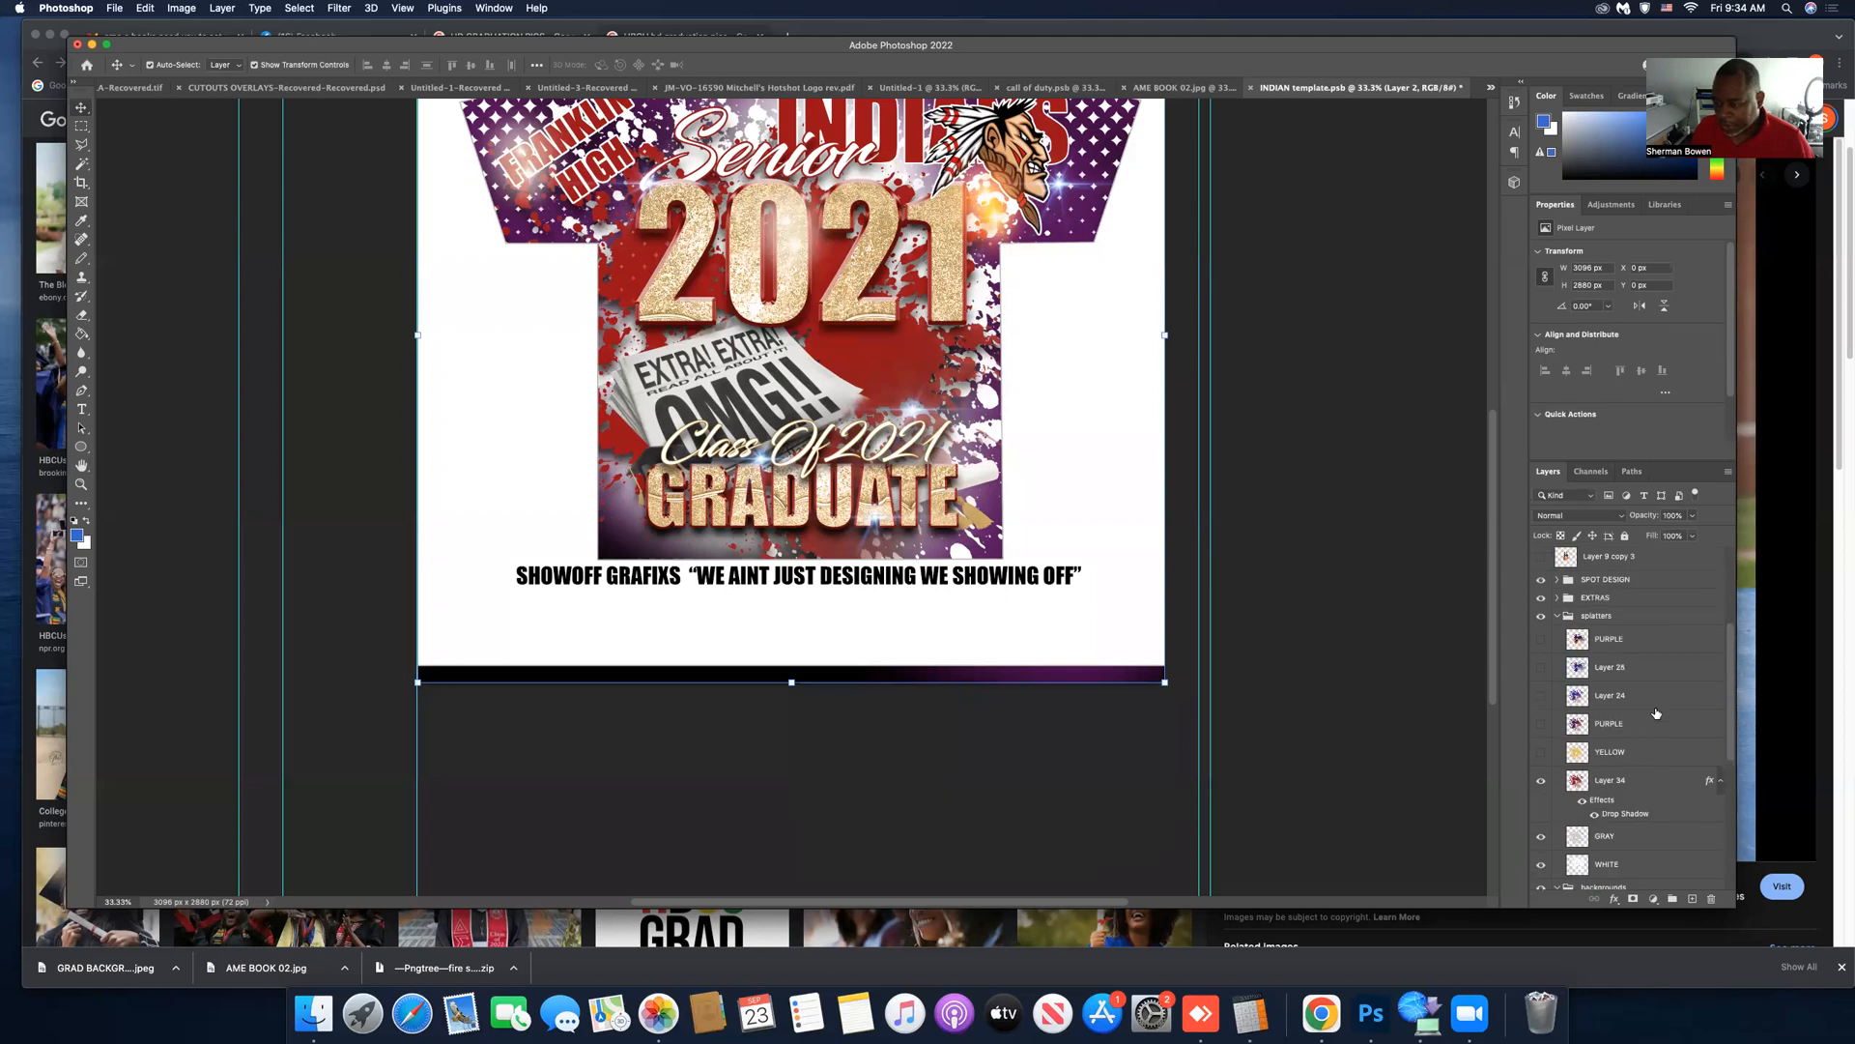
pyautogui.scroll(3, 1656, 713)
pyautogui.click(1541, 615)
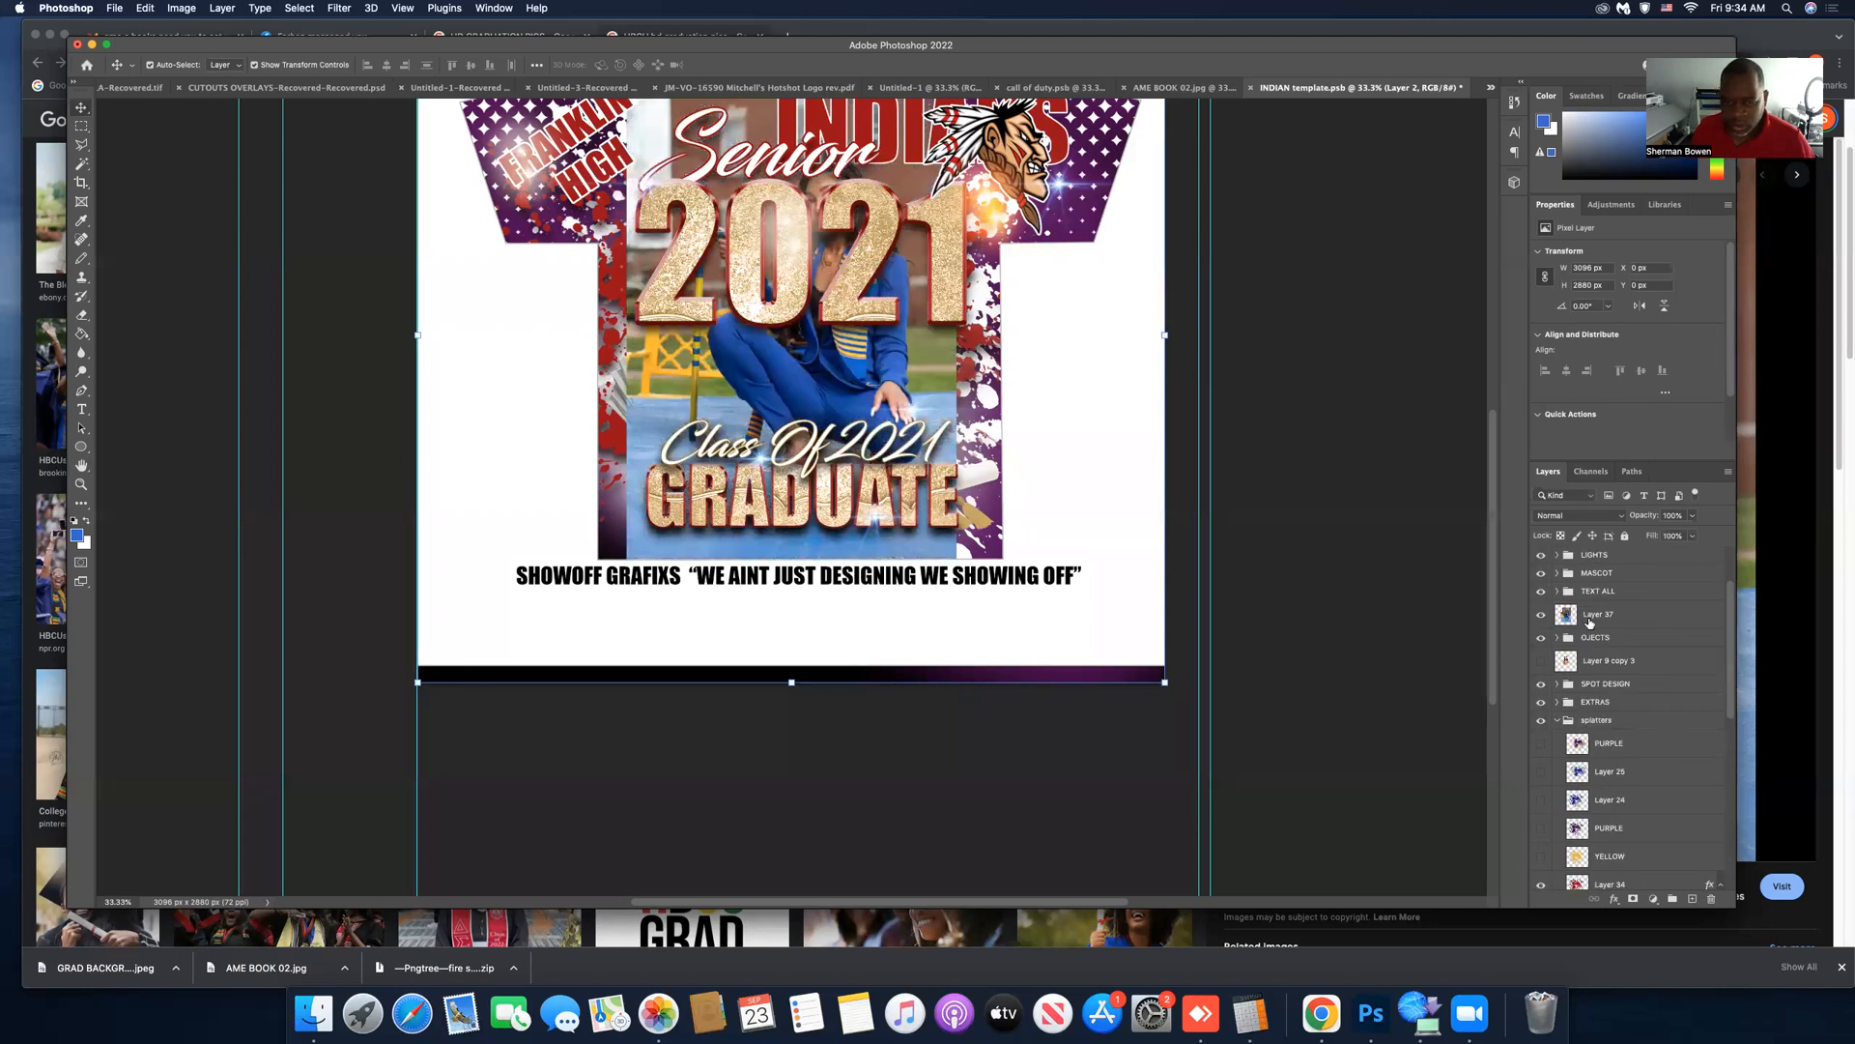
# Add a Color Overlay to Layer 2 in the backgrounds group, using the blue 1a4da6 sampled from the graduate's suit.
pyautogui.scroll(-3, 1685, 825)
pyautogui.scroll(-5, 1686, 824)
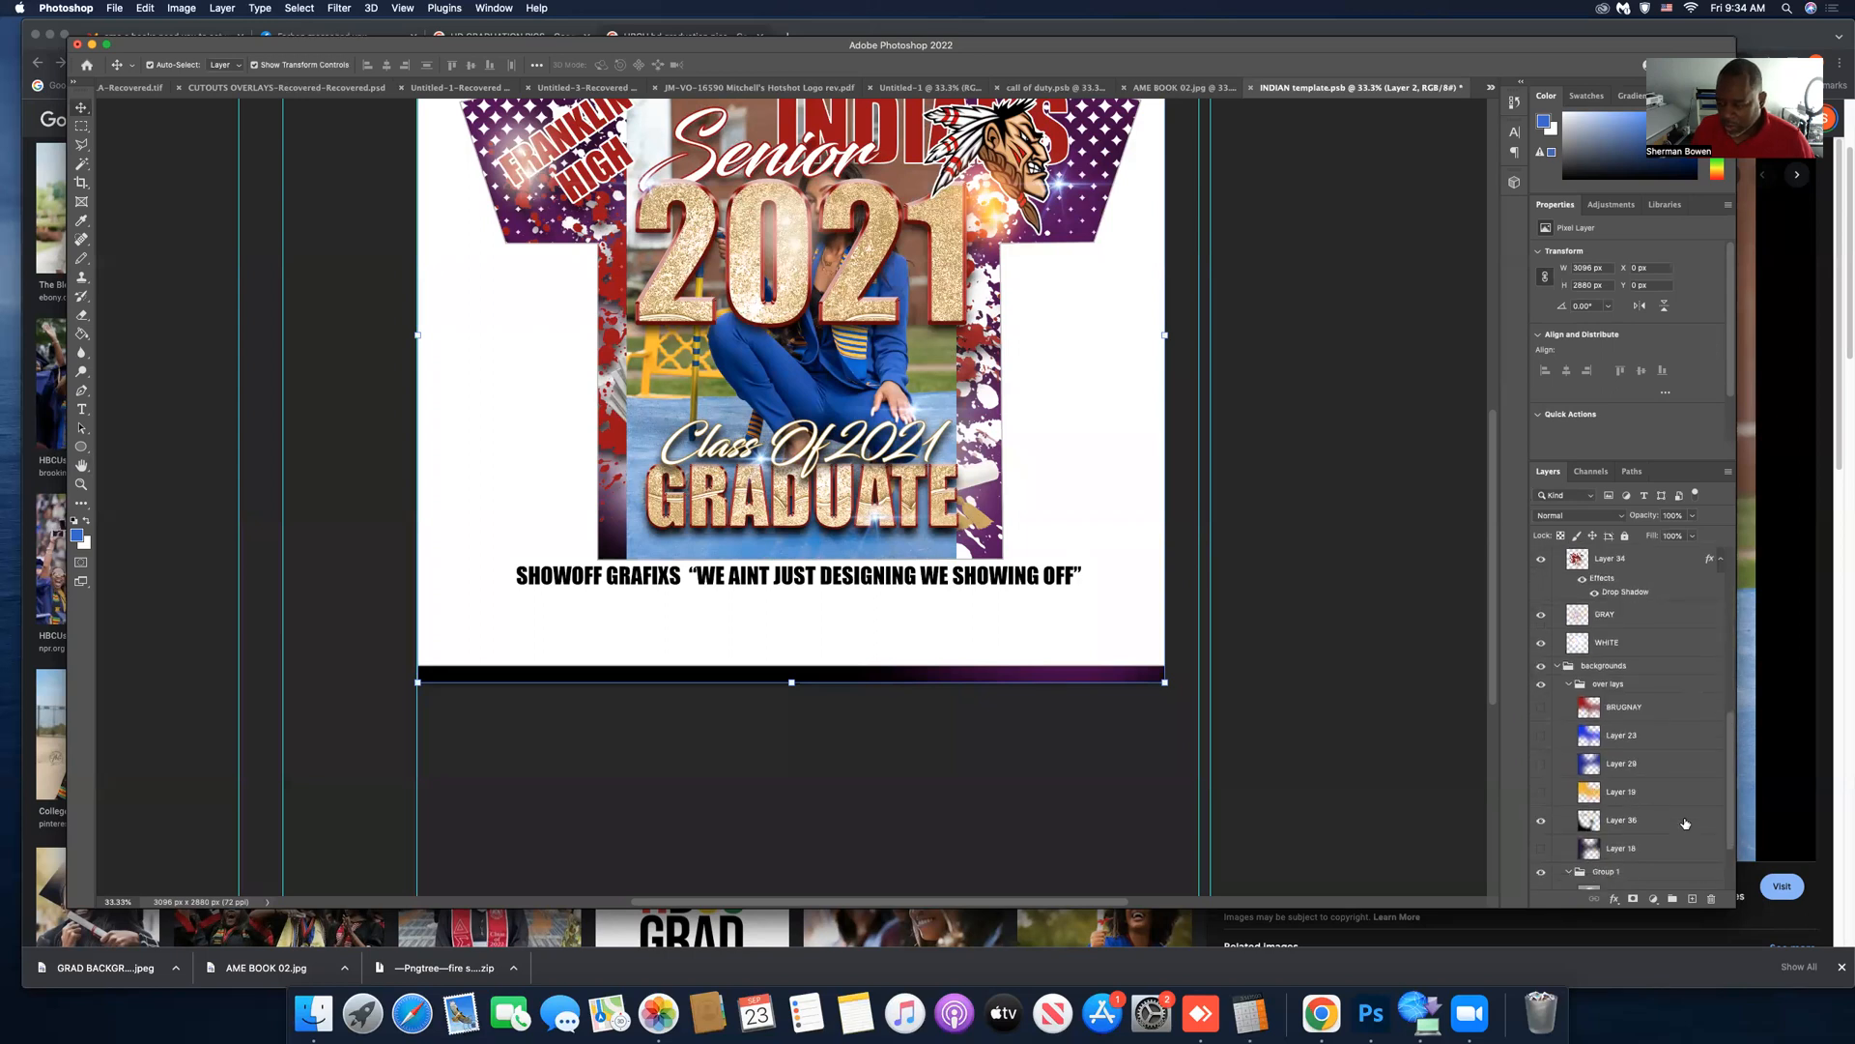
pyautogui.scroll(-2, 1686, 824)
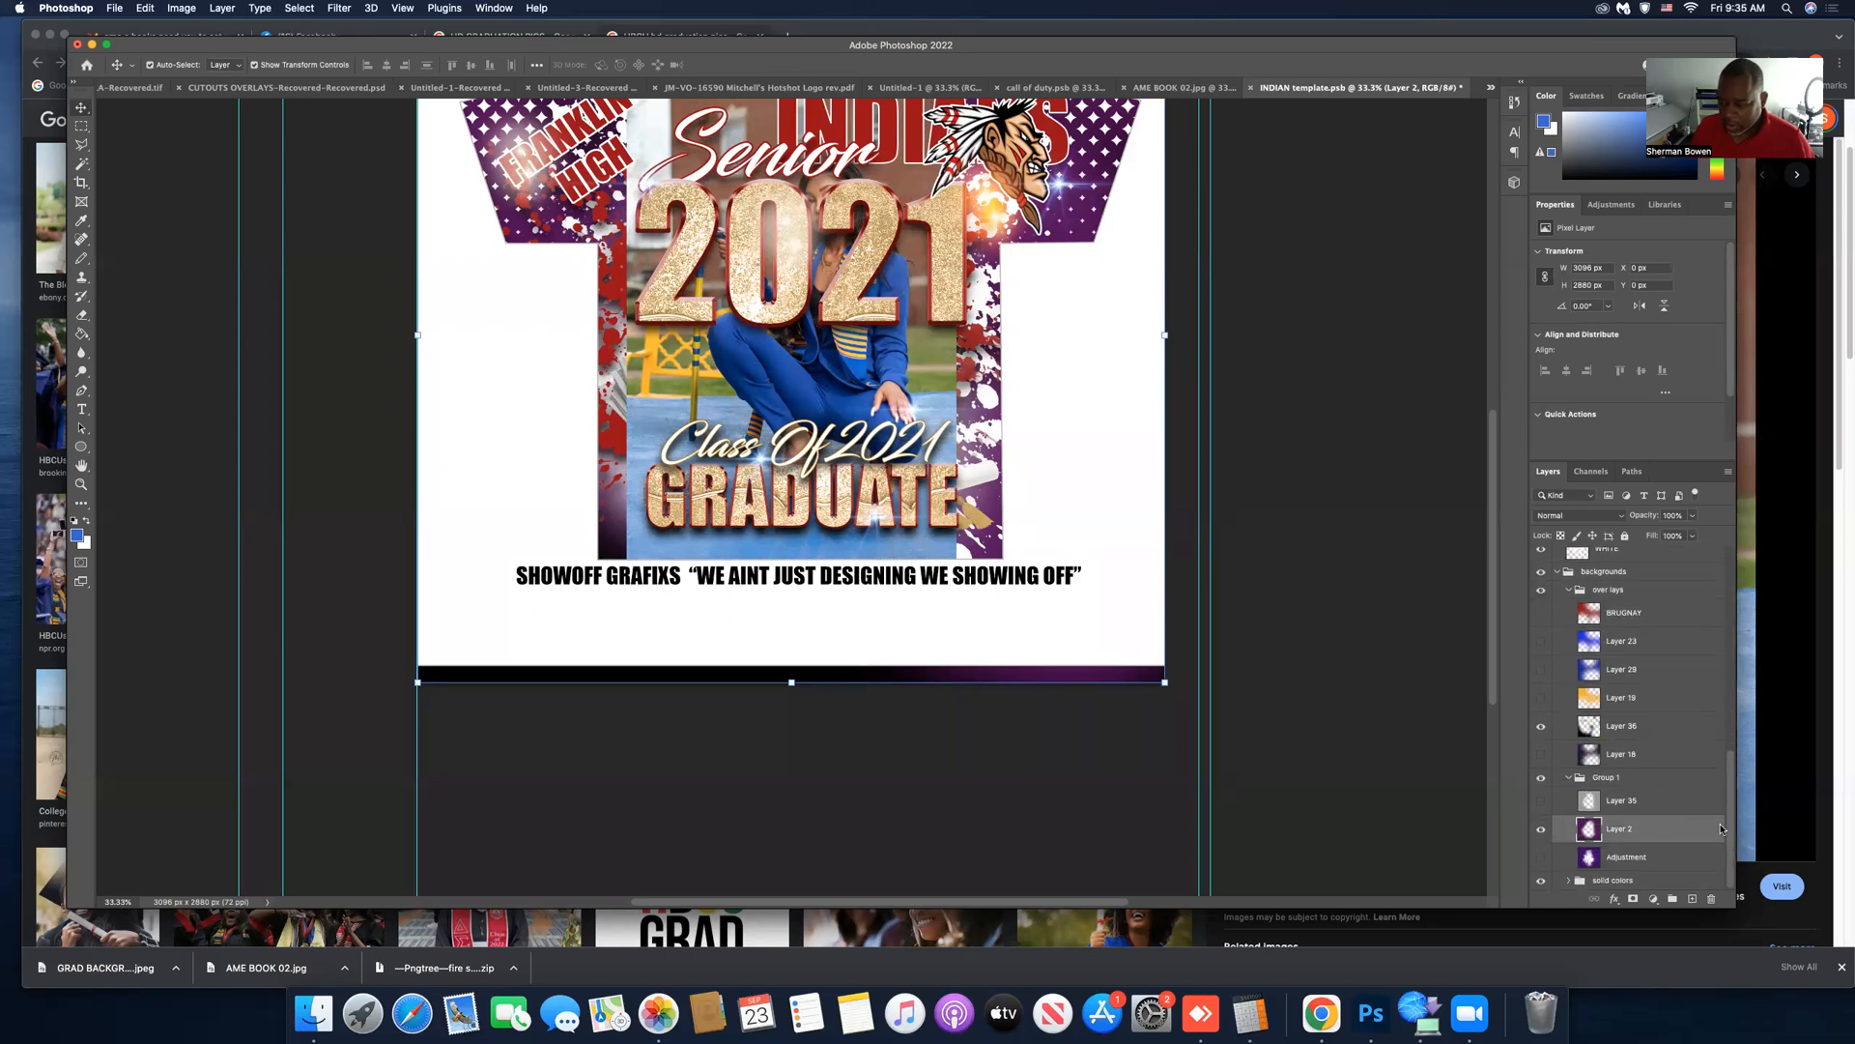
pyautogui.doubleClick(1722, 829)
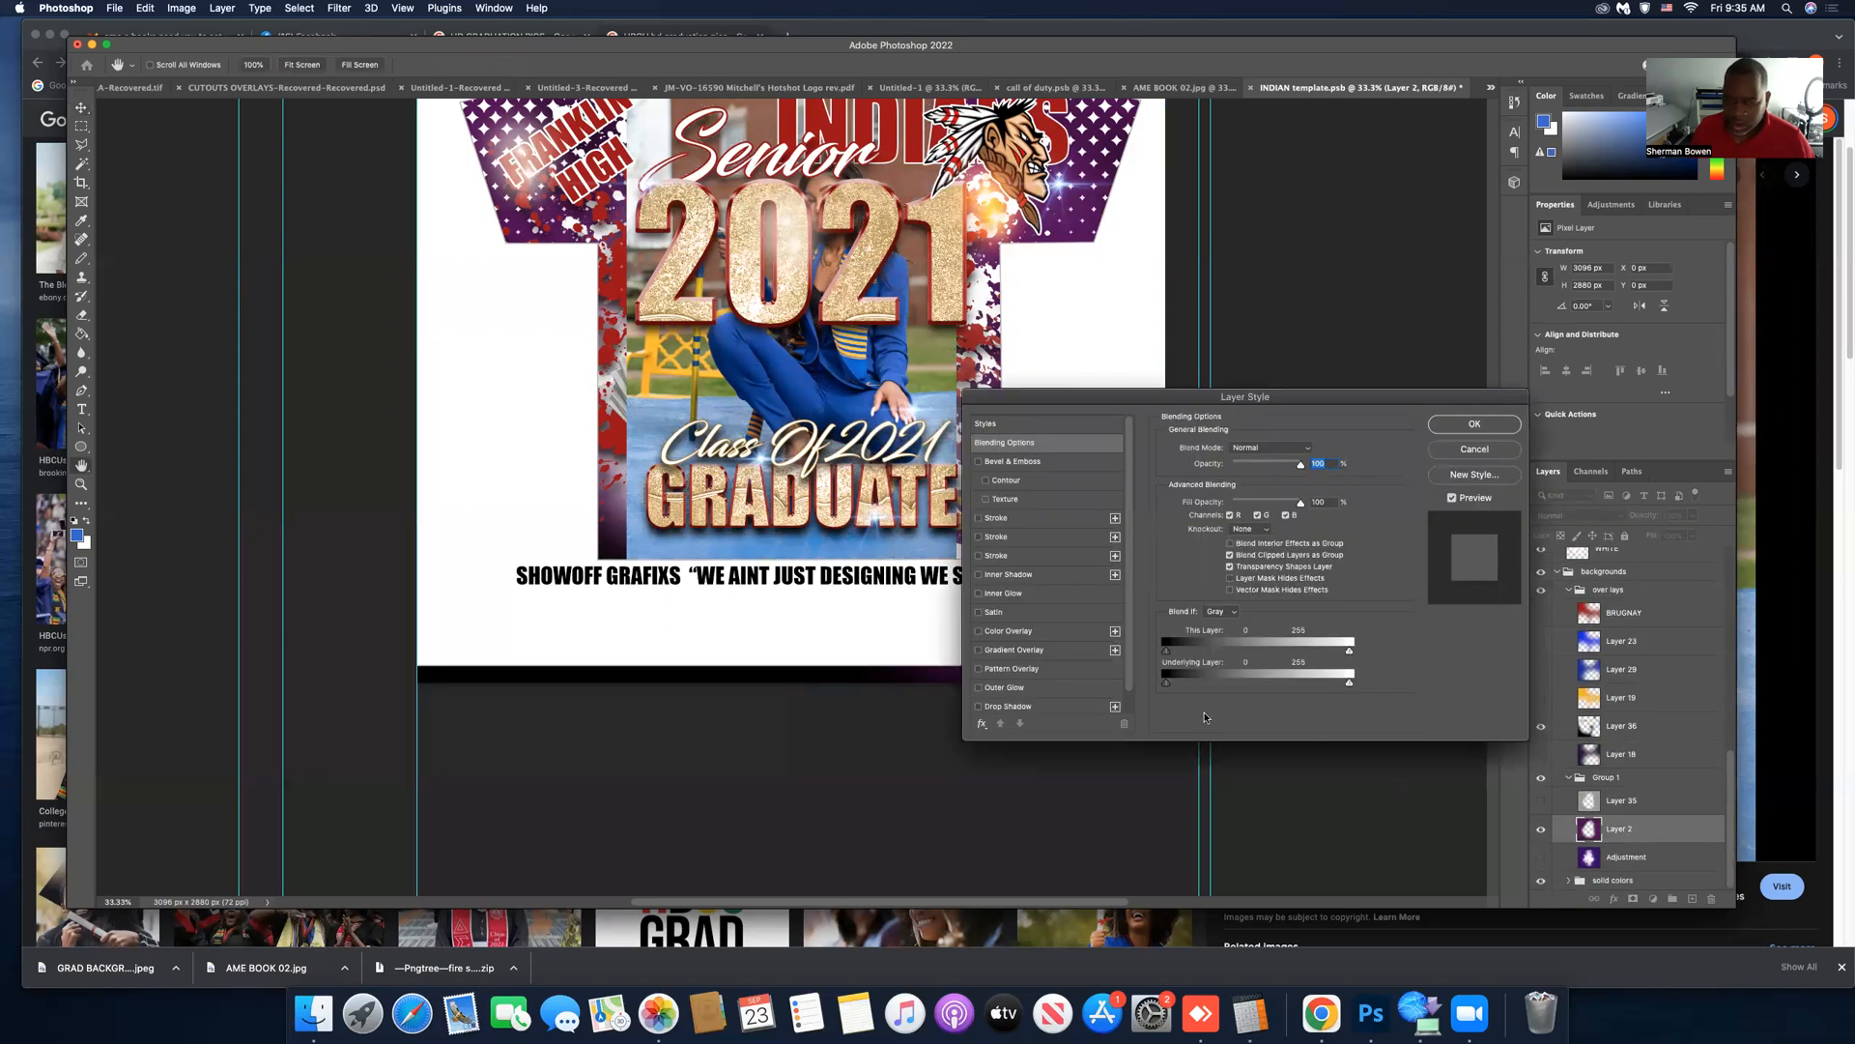
pyautogui.click(1067, 634)
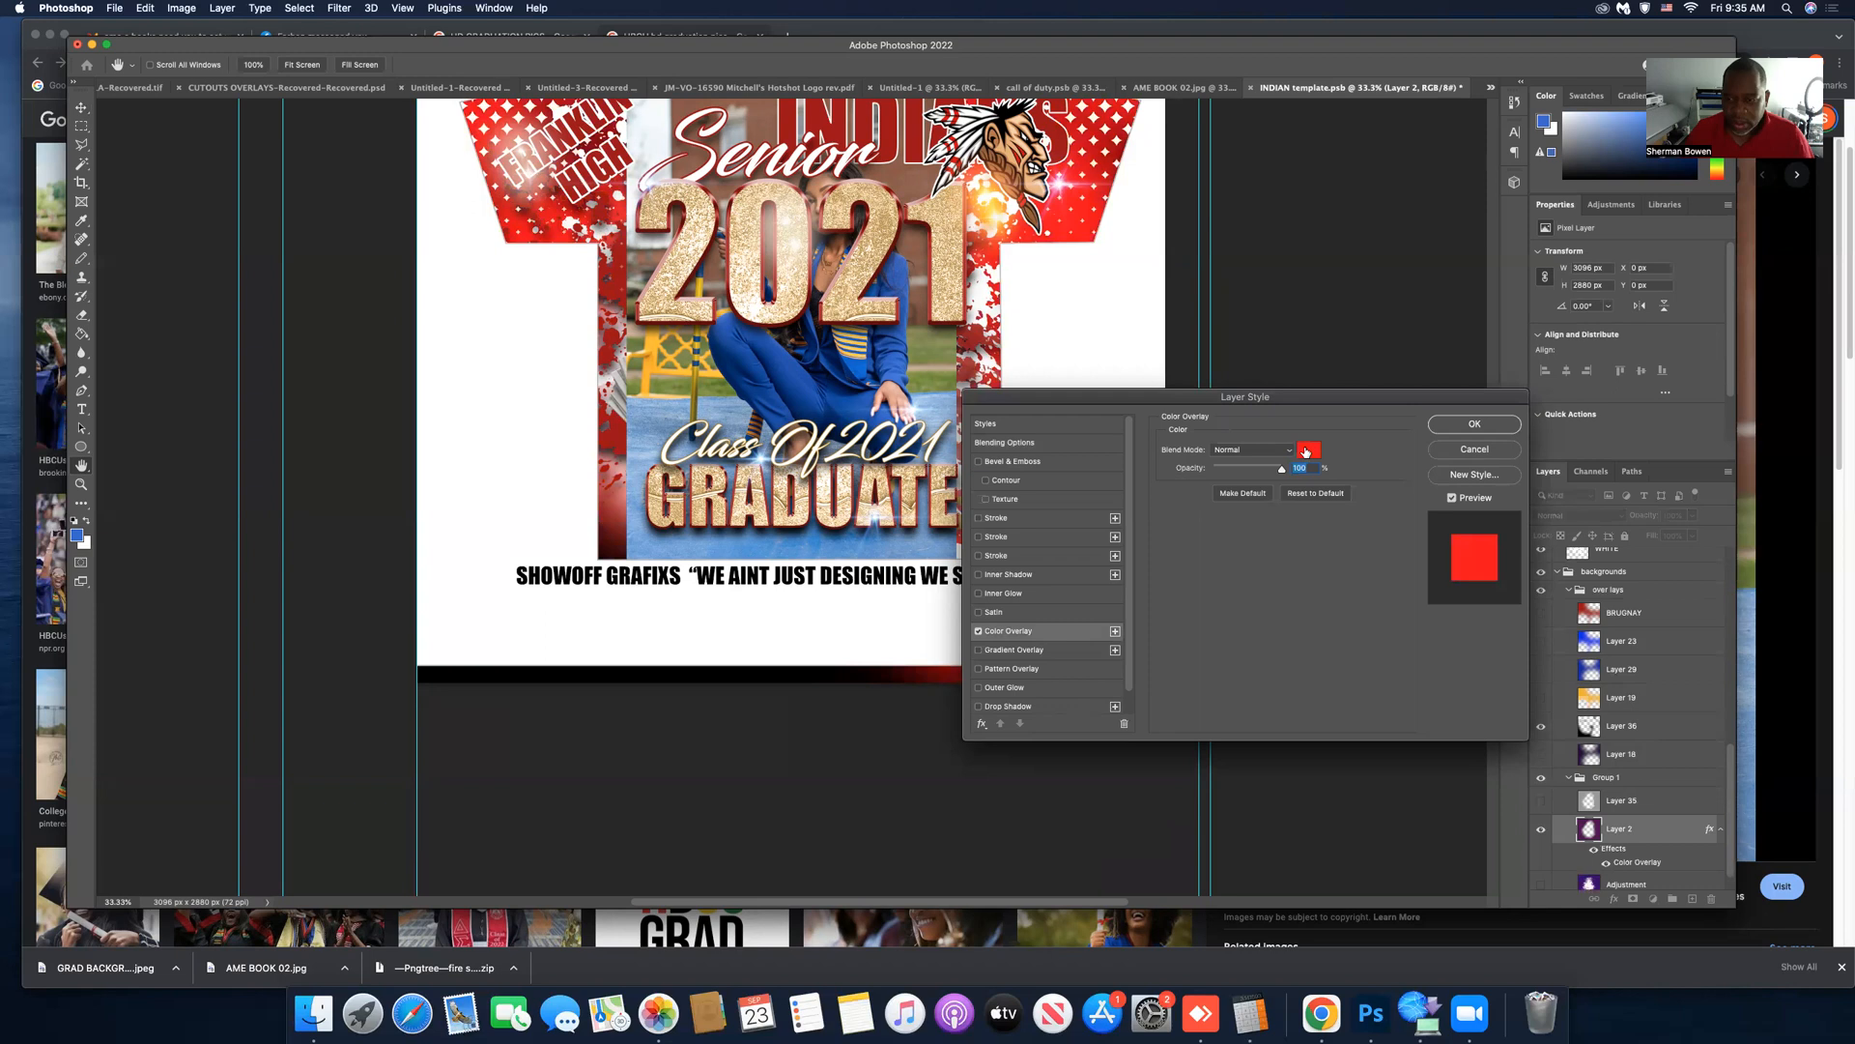
pyautogui.click(1308, 450)
pyautogui.click(904, 363)
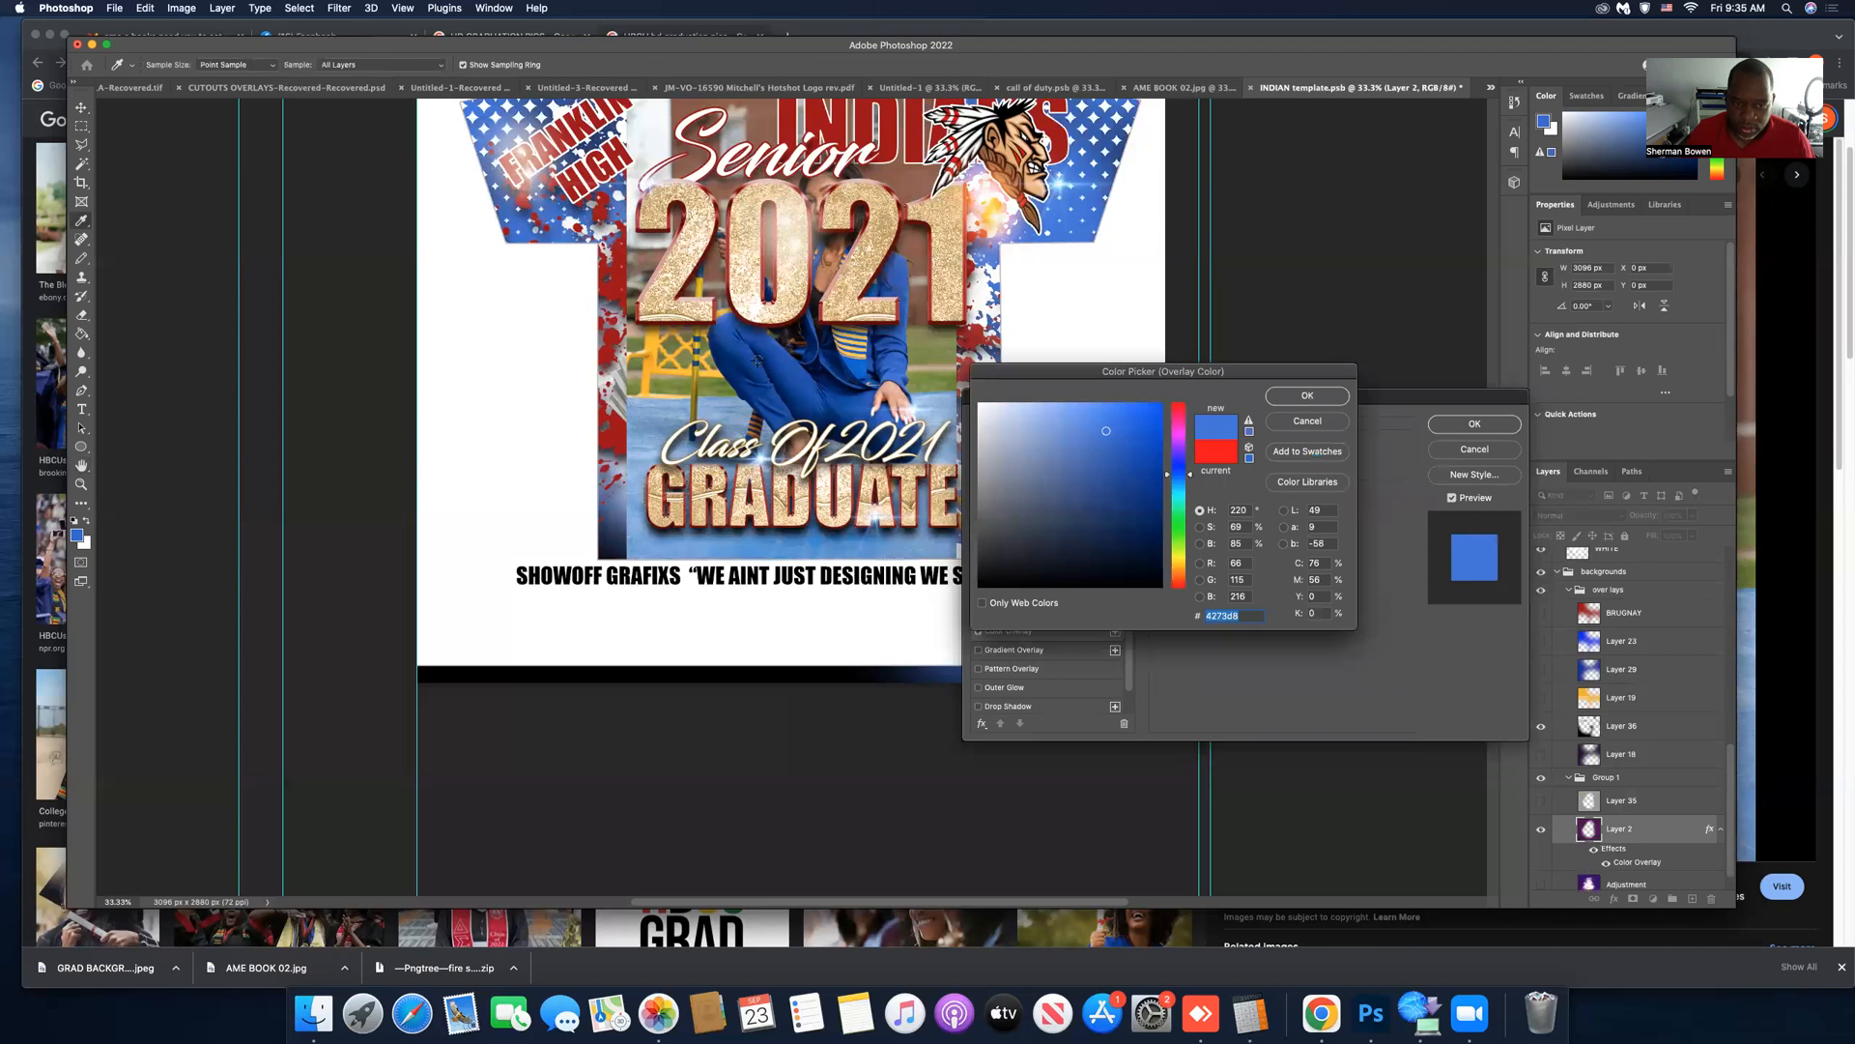
pyautogui.click(760, 365)
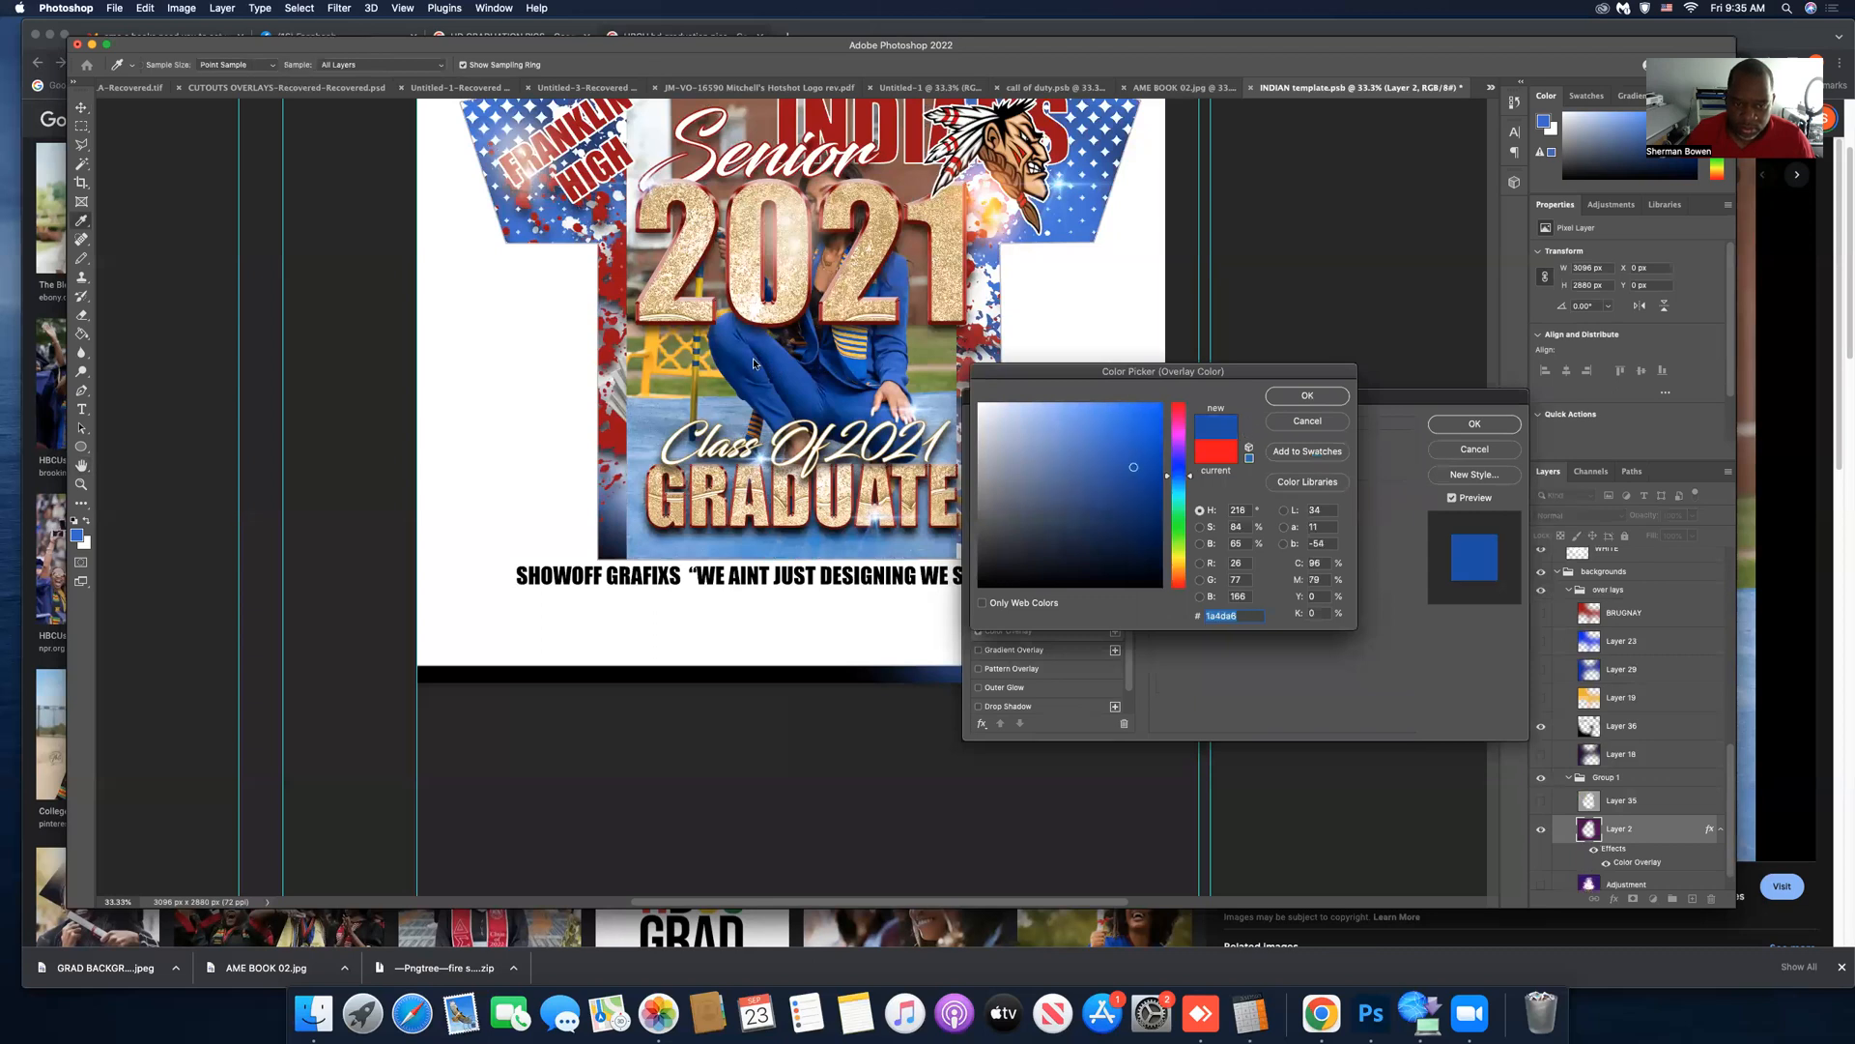
pyautogui.click(1308, 395)
pyautogui.click(1469, 428)
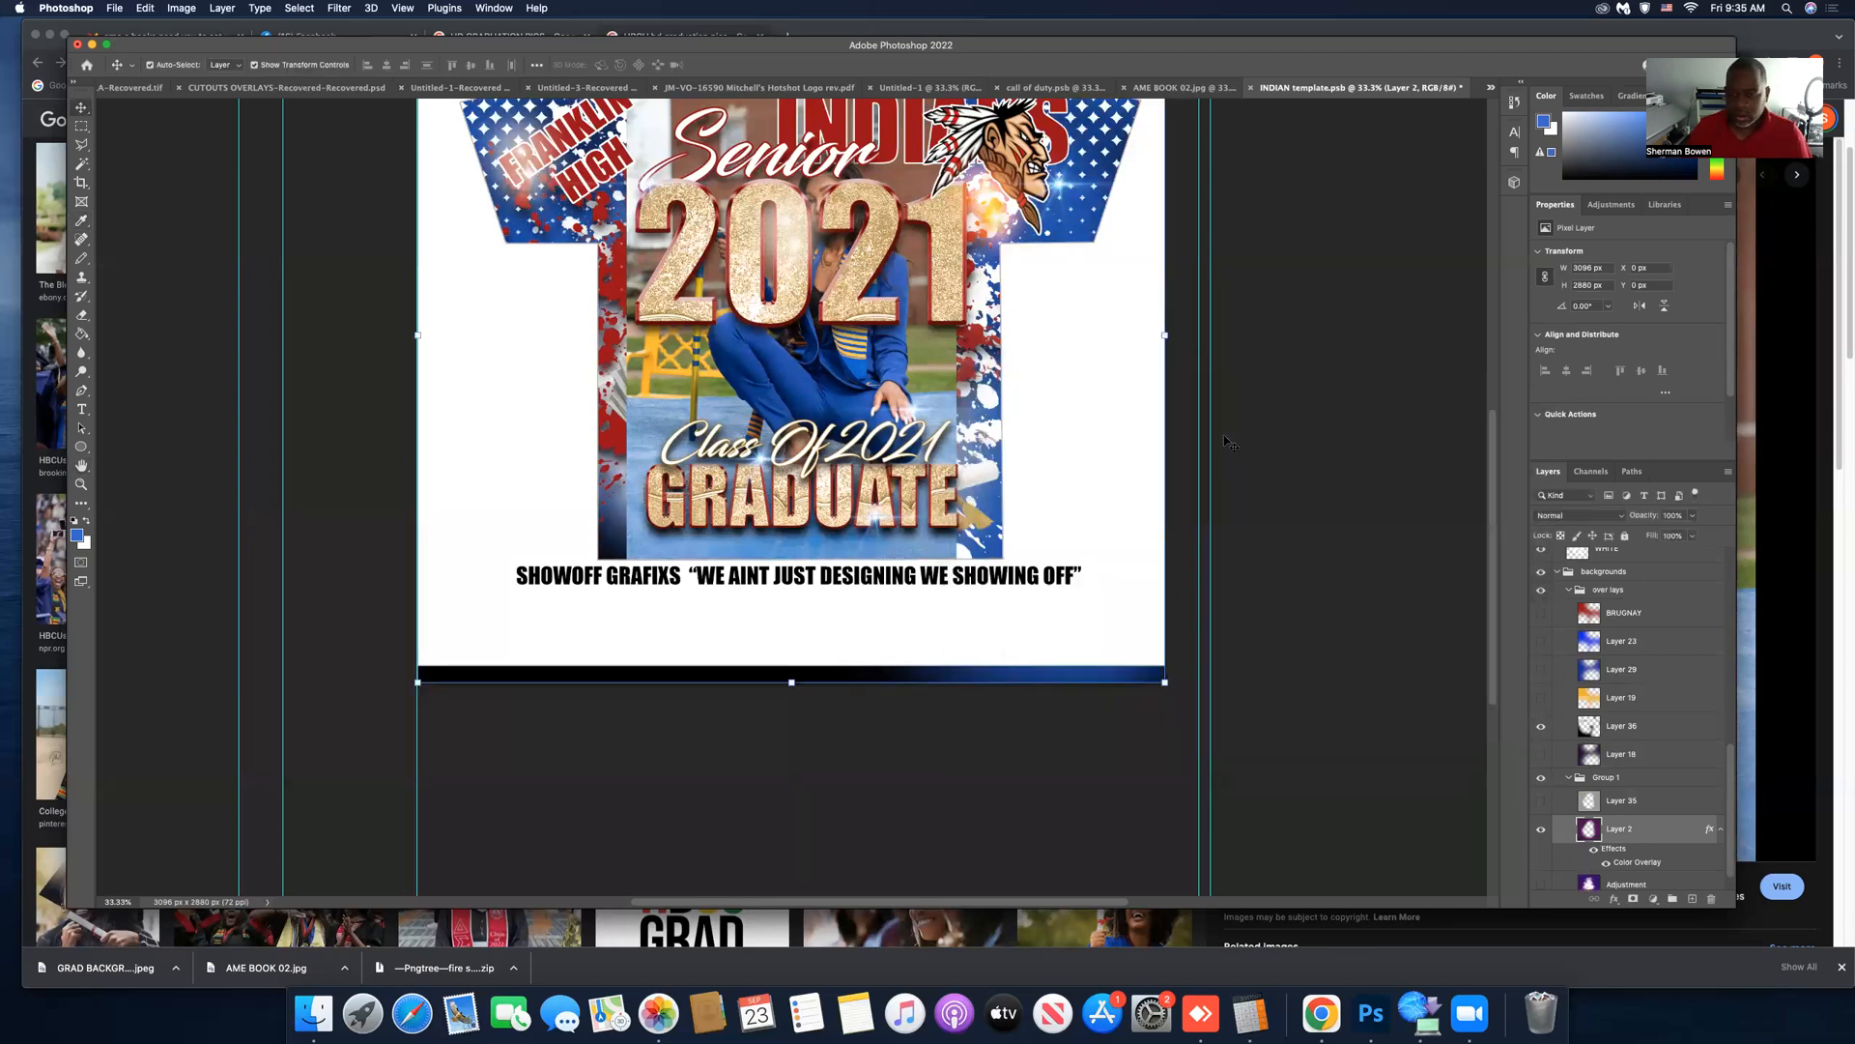
pyautogui.scroll(5, 1228, 441)
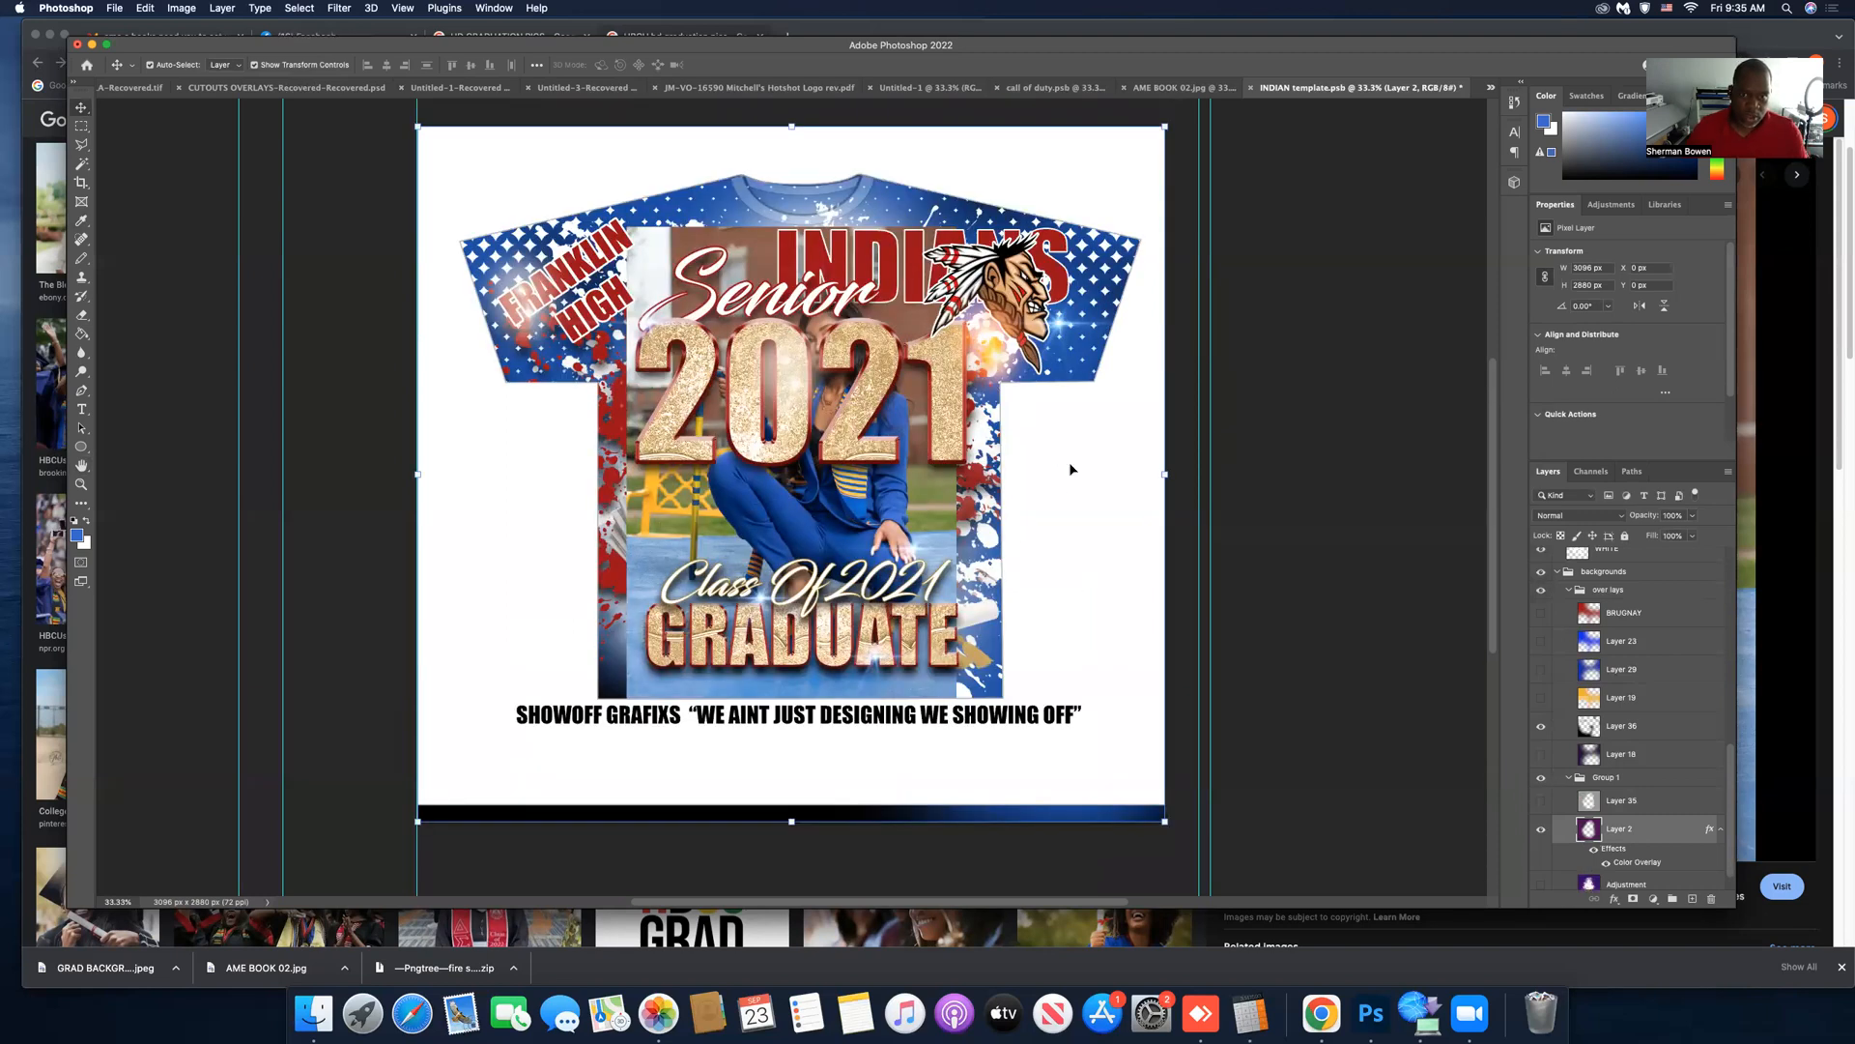
# Add a Color Overlay to the red splatter layer, using the golden yellow sampled from the graduate's stole.
pyautogui.click(318, 217)
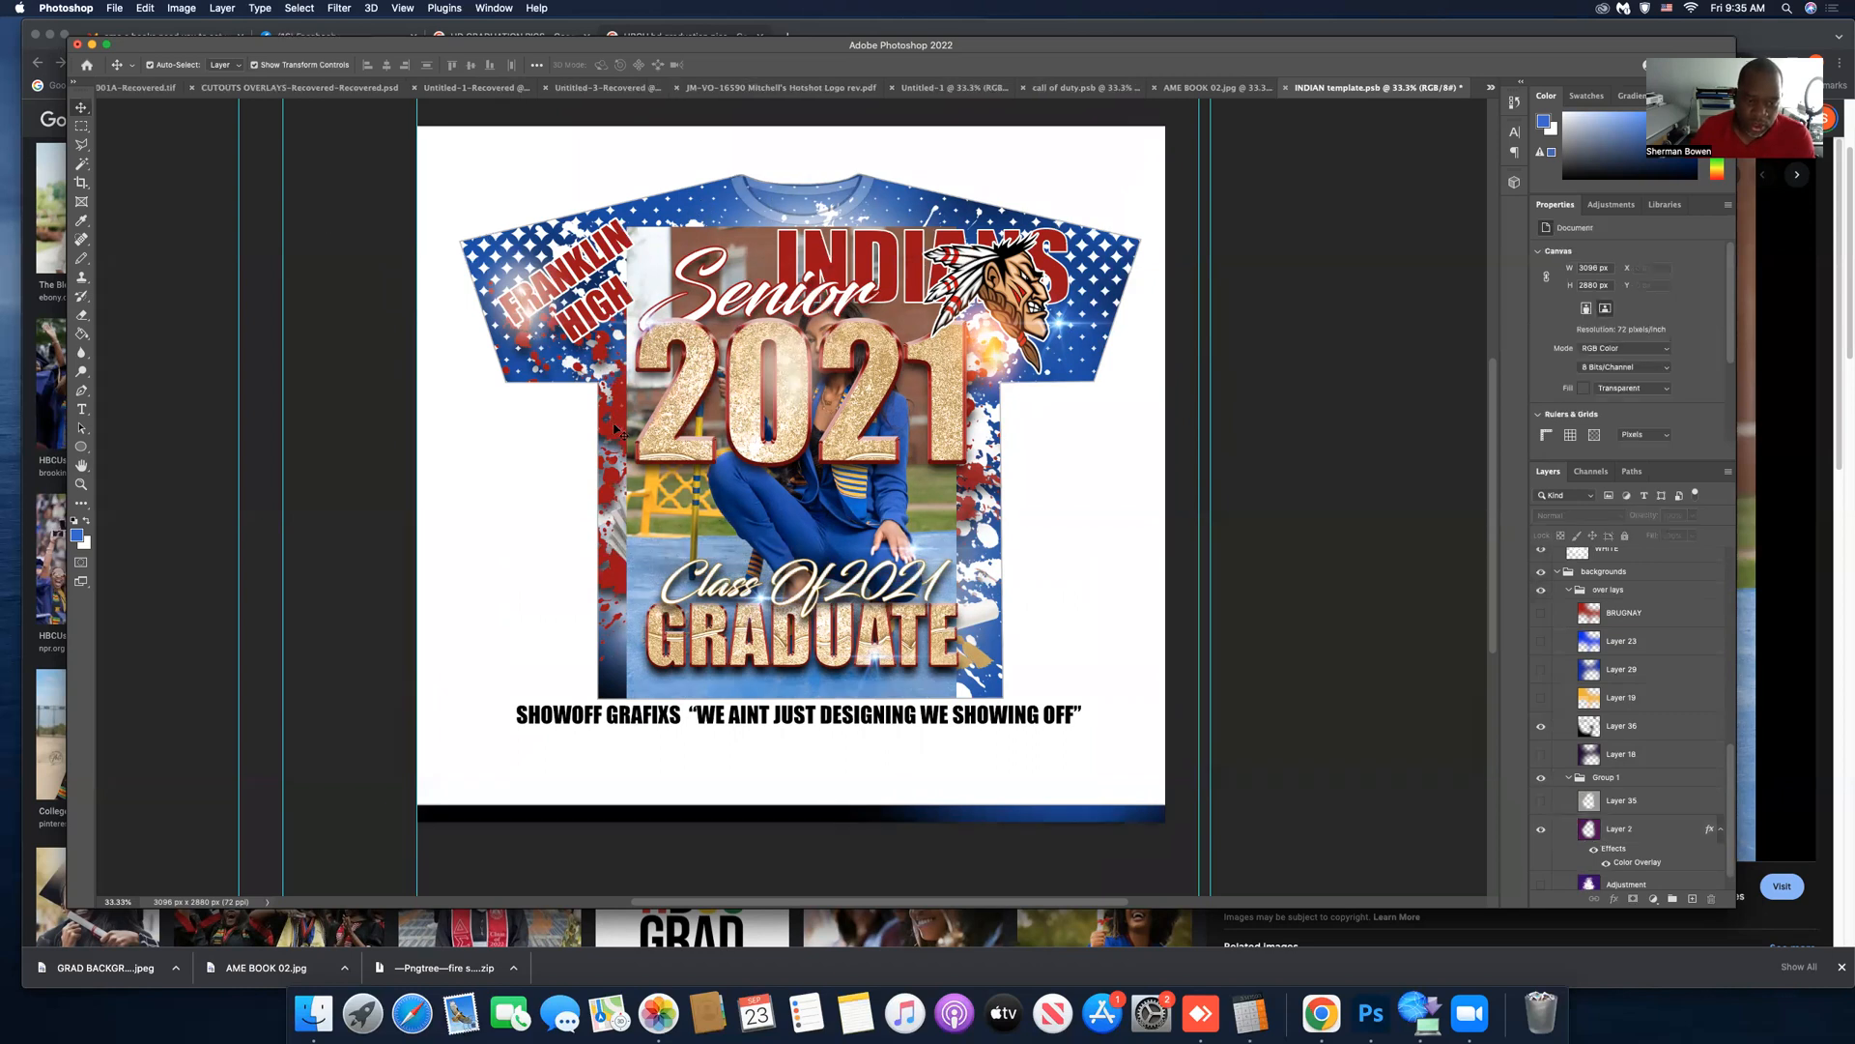
pyautogui.click(698, 426)
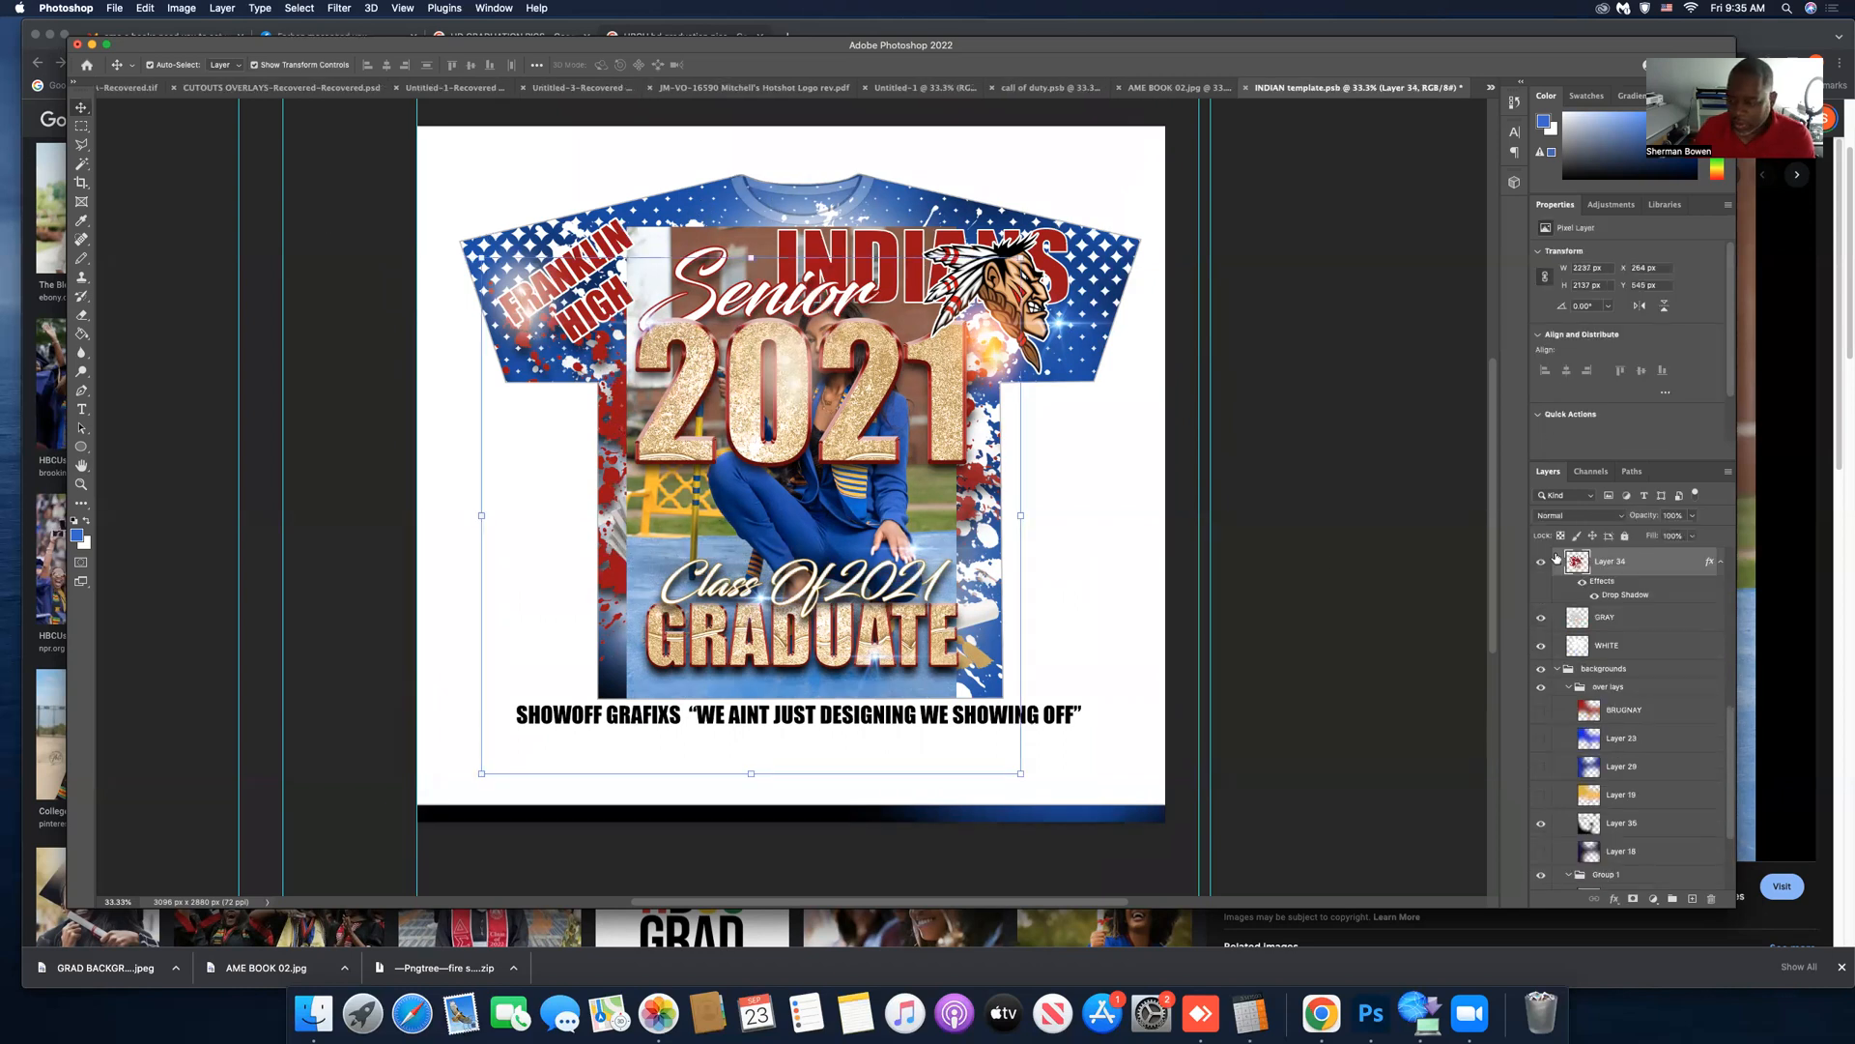
pyautogui.doubleClick(1710, 564)
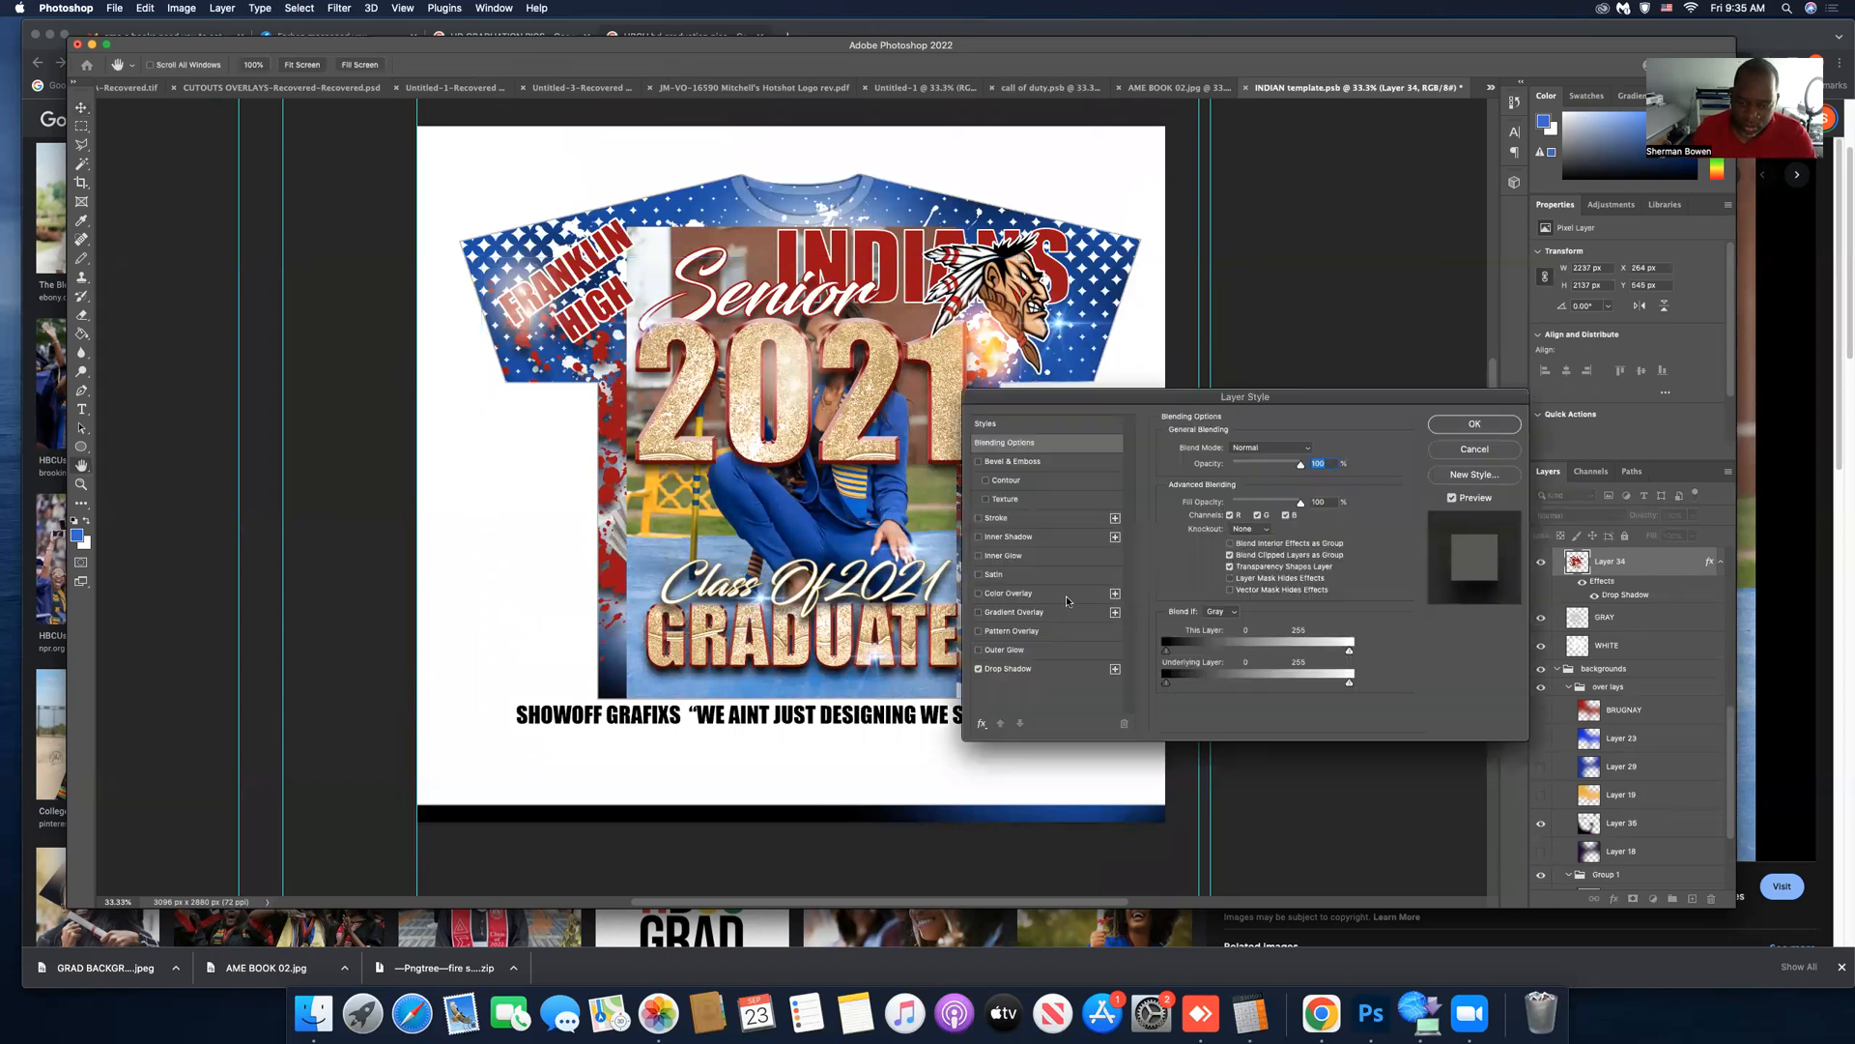
pyautogui.click(1066, 594)
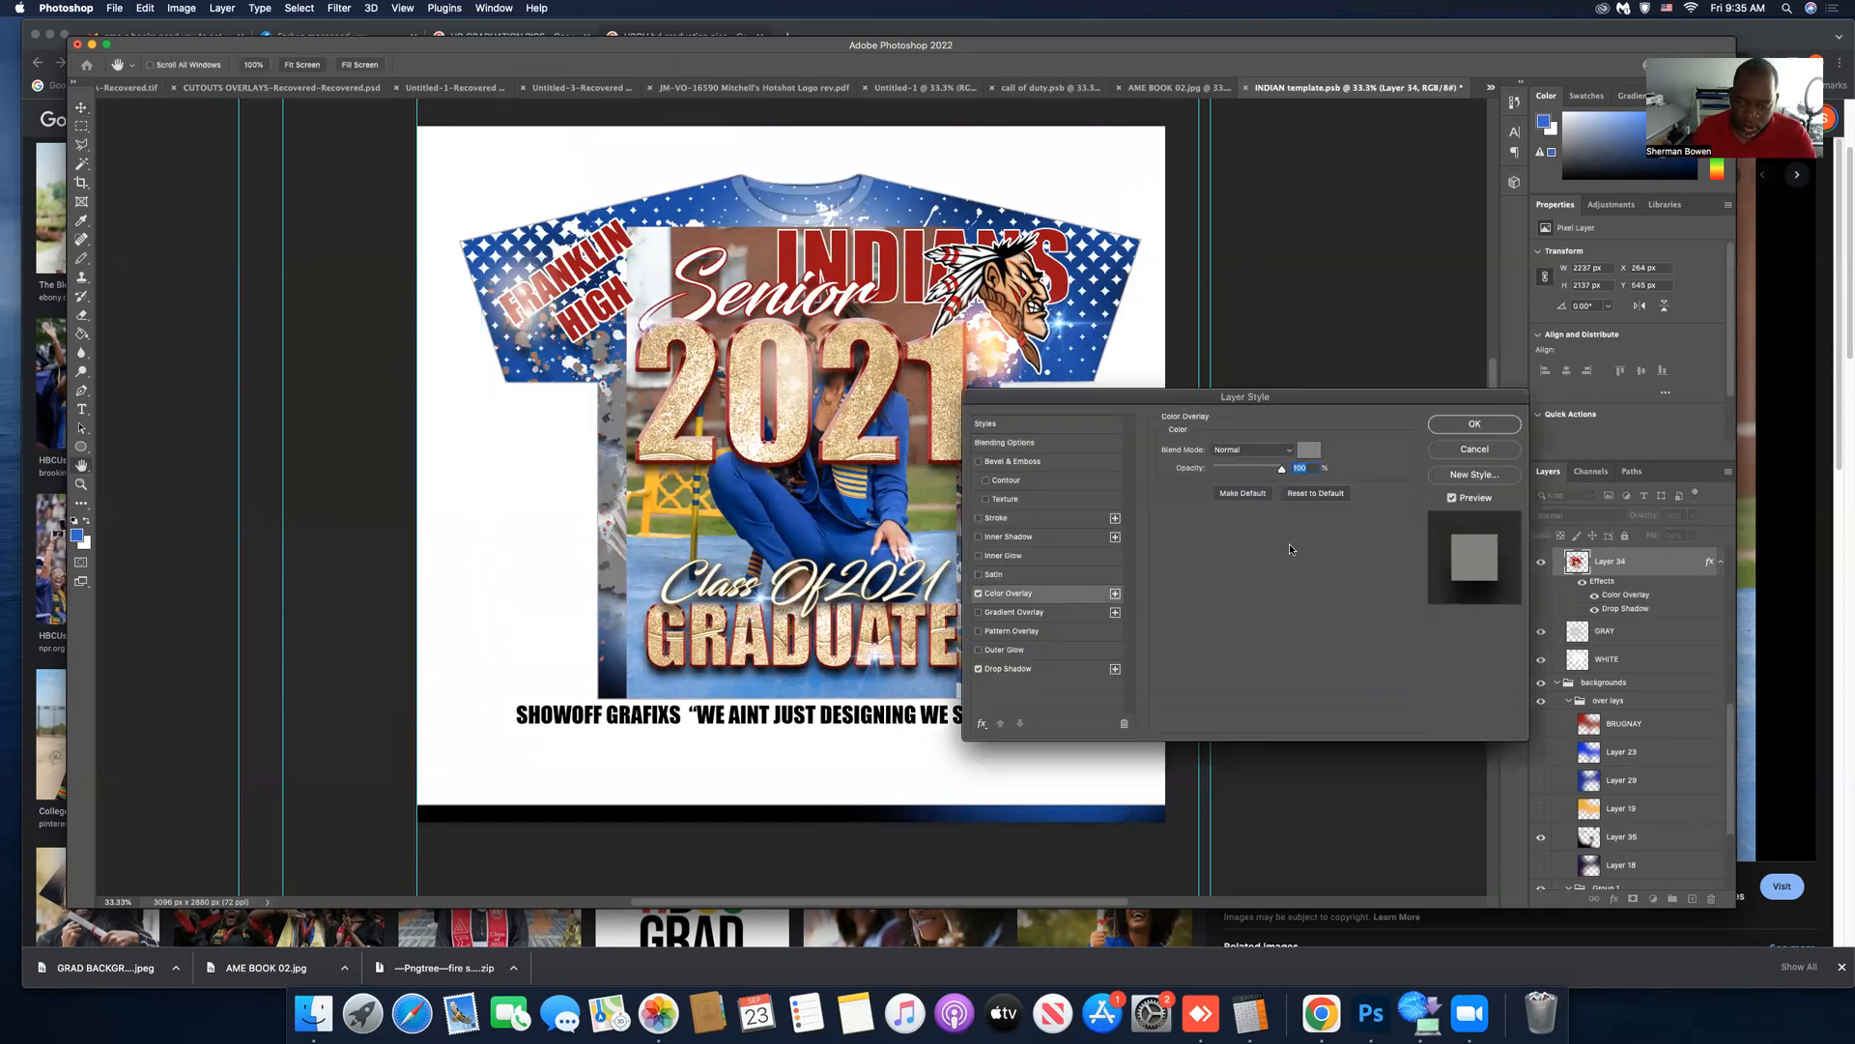
pyautogui.click(1310, 450)
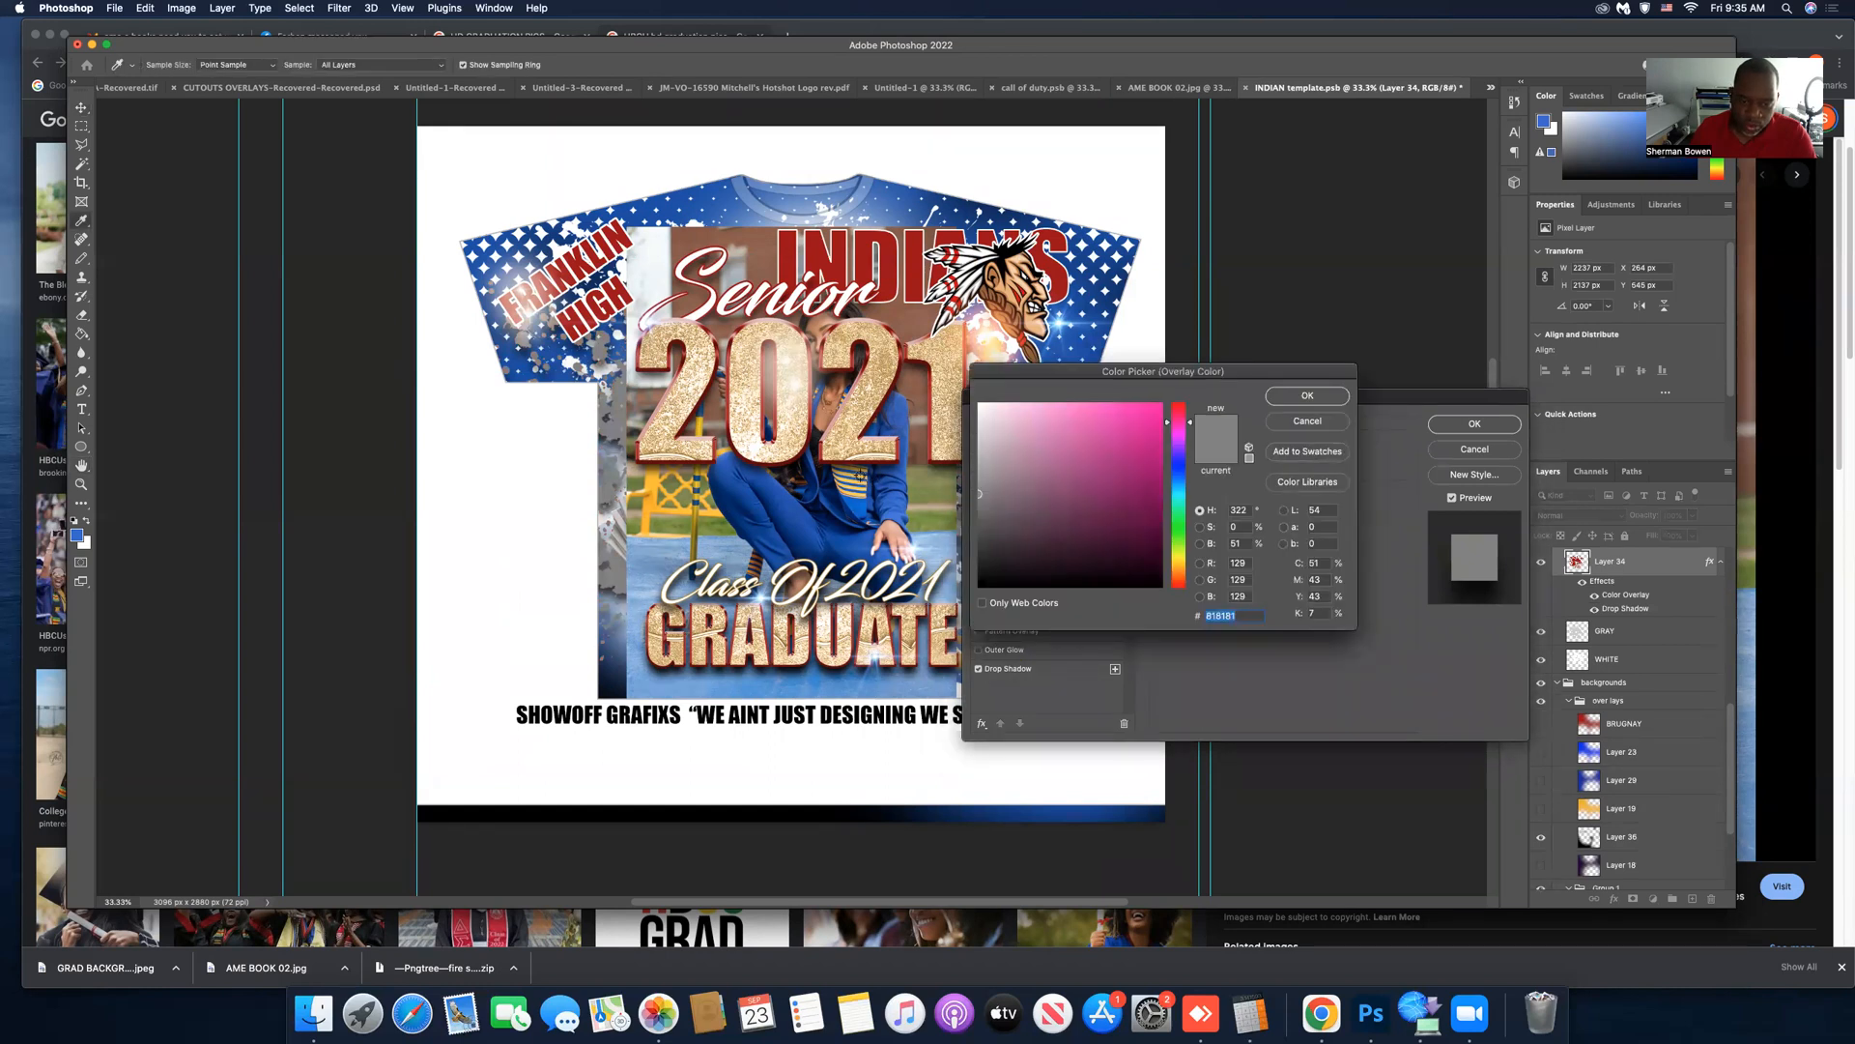
pyautogui.click(860, 474)
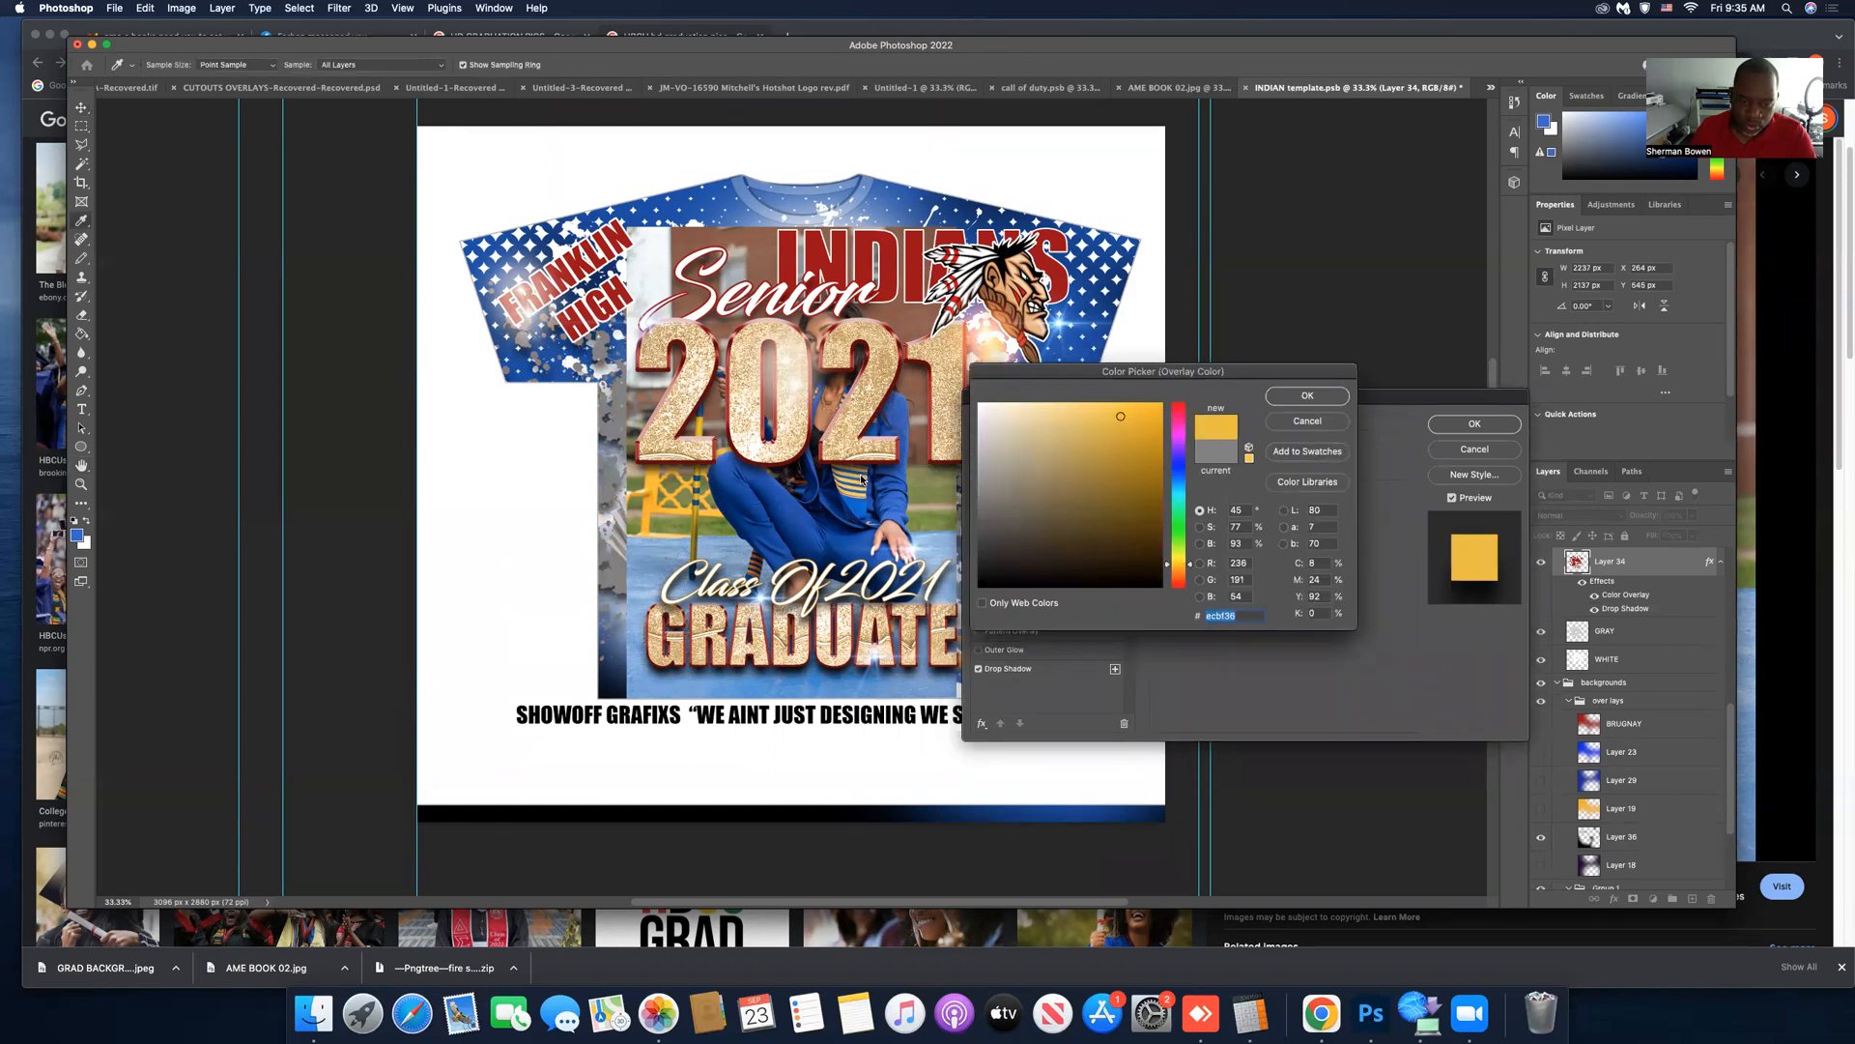
pyautogui.click(1307, 396)
pyautogui.click(1469, 426)
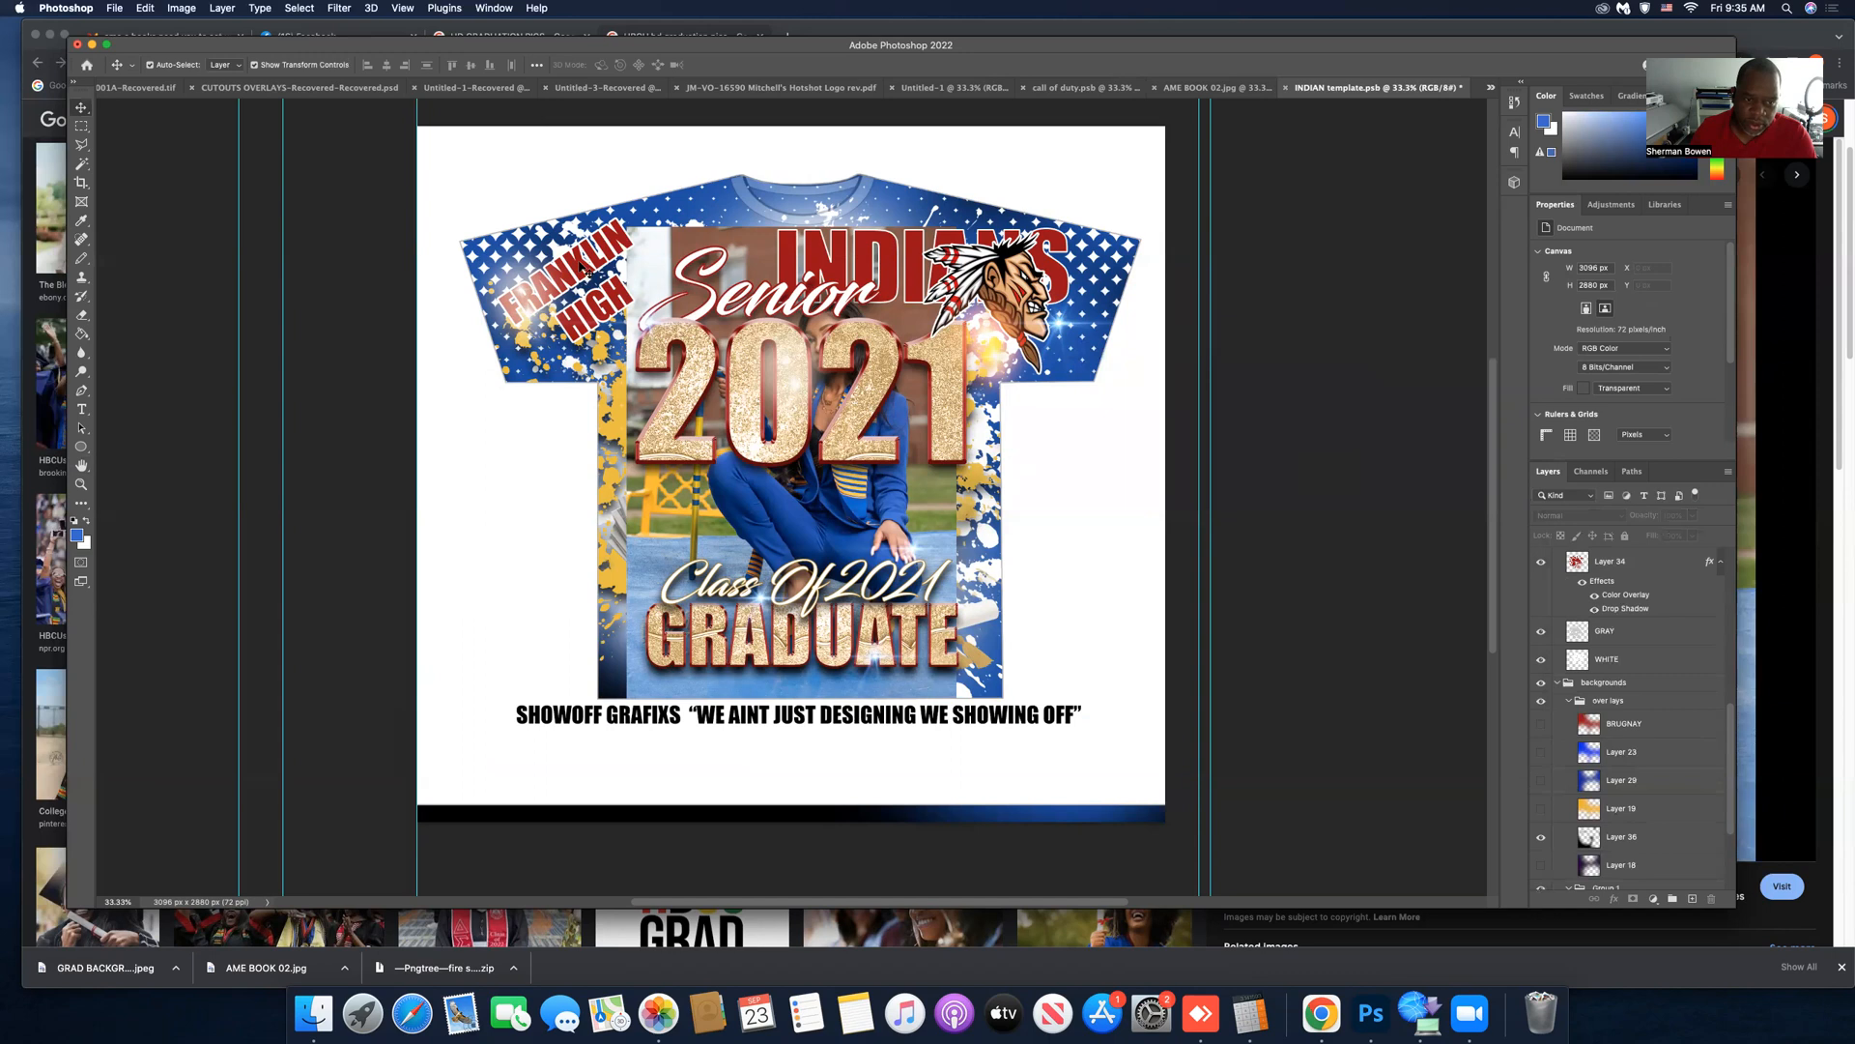
# Add a Color Overlay to the FRANKLIN HIGH text layer, using the golden yellow f7b324 sampled from the yellow bench in the photo.
pyautogui.click(579, 270)
pyautogui.doubleClick(1717, 562)
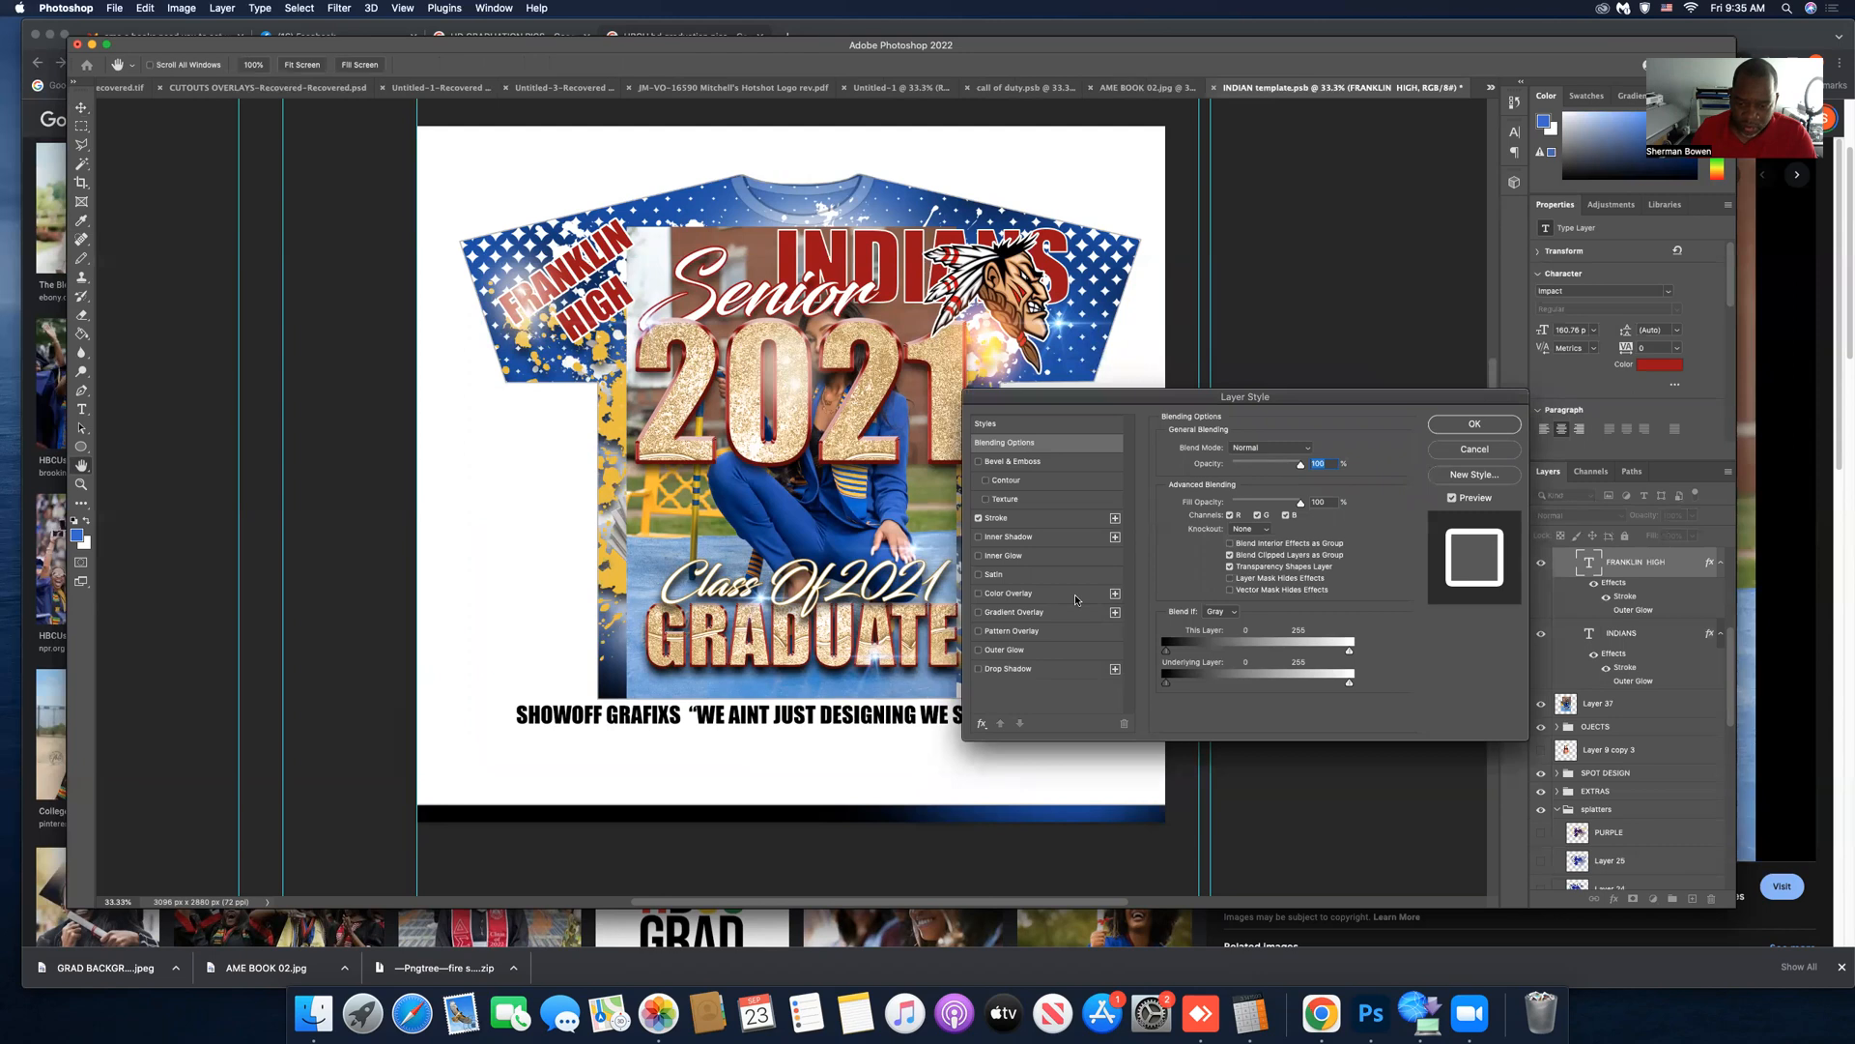
pyautogui.click(1075, 597)
pyautogui.click(1319, 450)
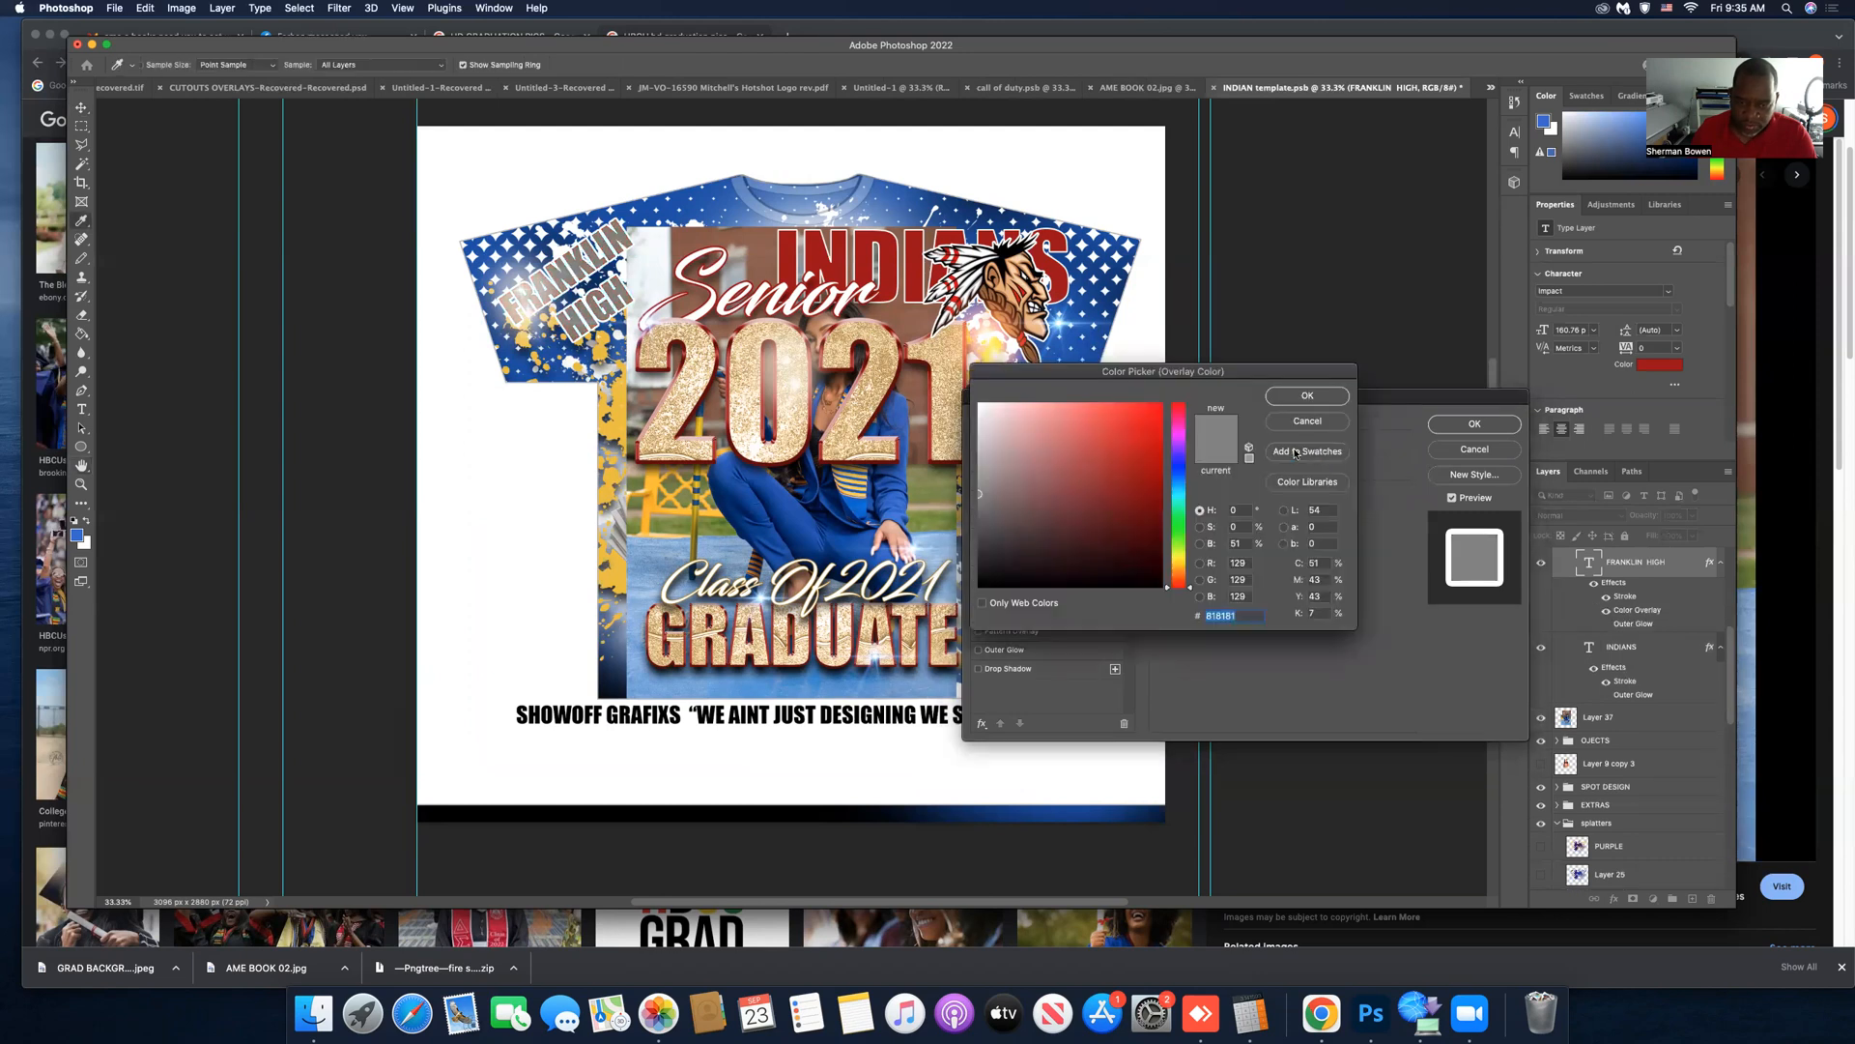
pyautogui.click(649, 505)
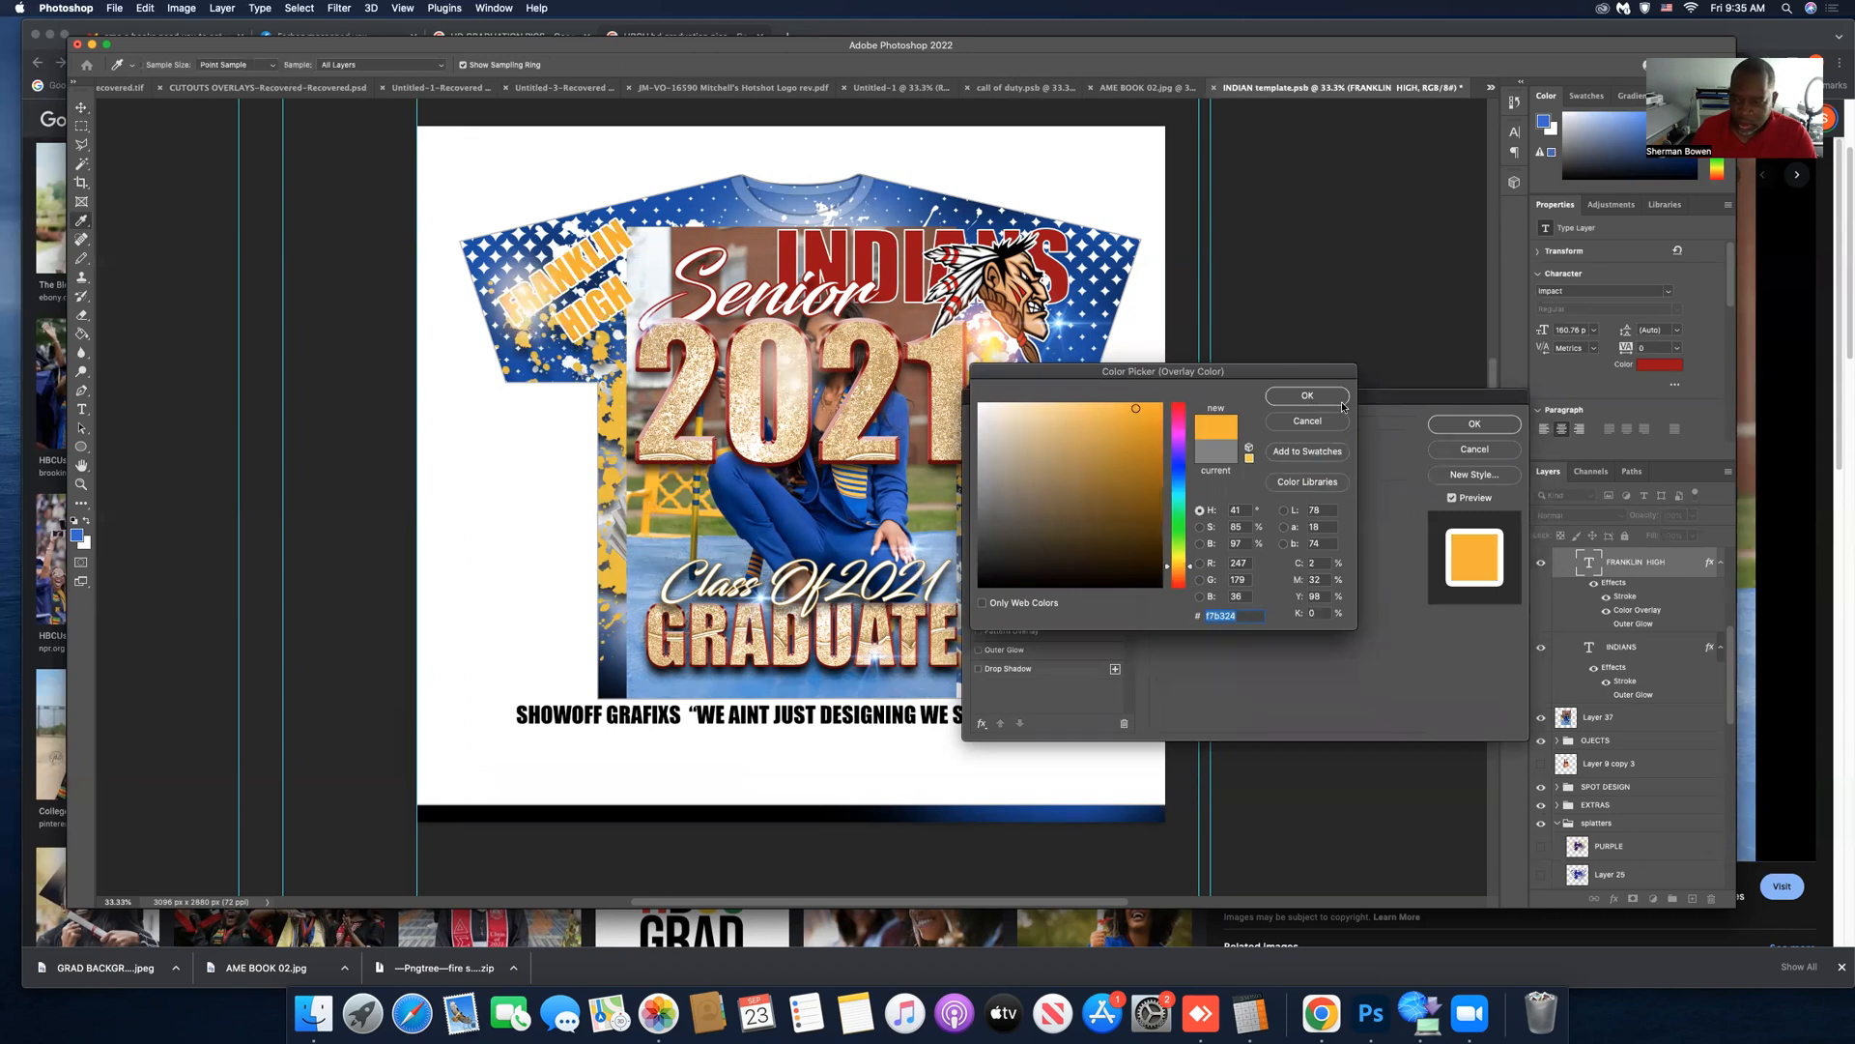
pyautogui.click(1309, 395)
pyautogui.press('Return')
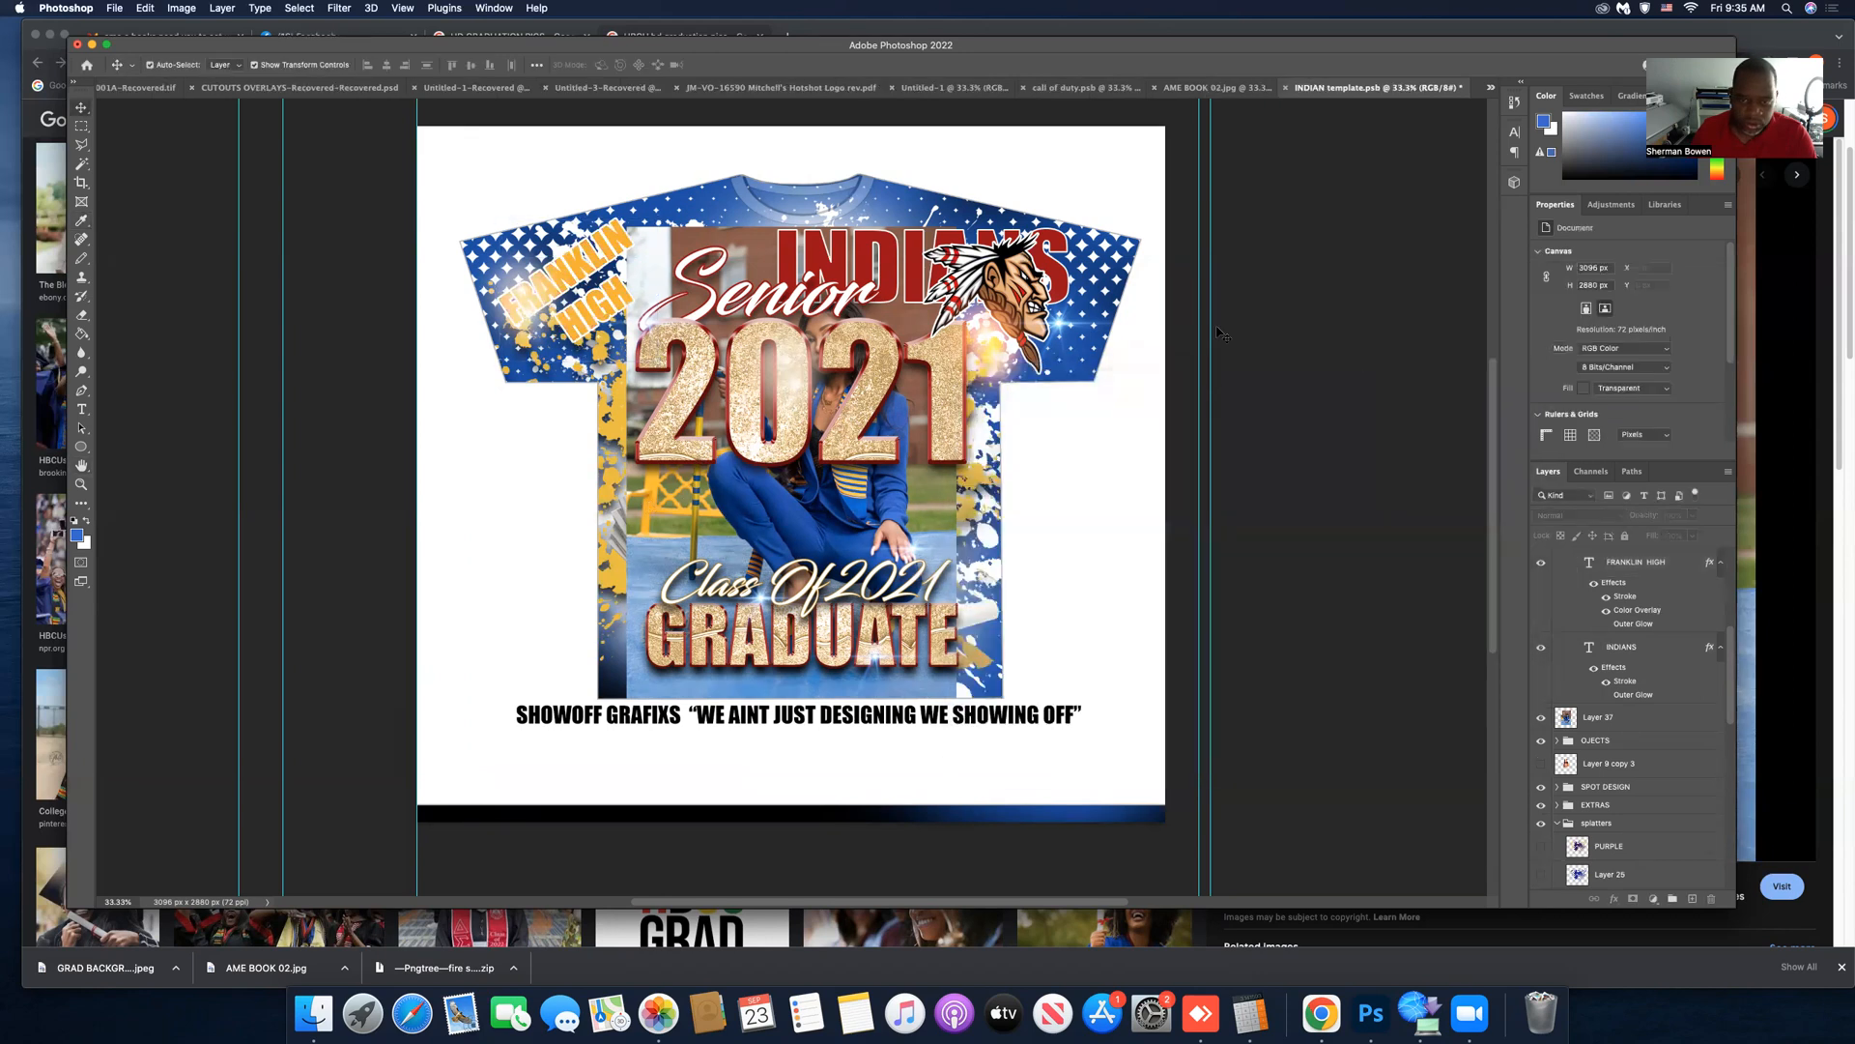
# Add a Color Overlay to the INDIANS text layer, using the gold ecbf36 sampled from the splatter beside the photo.
pyautogui.click(1067, 278)
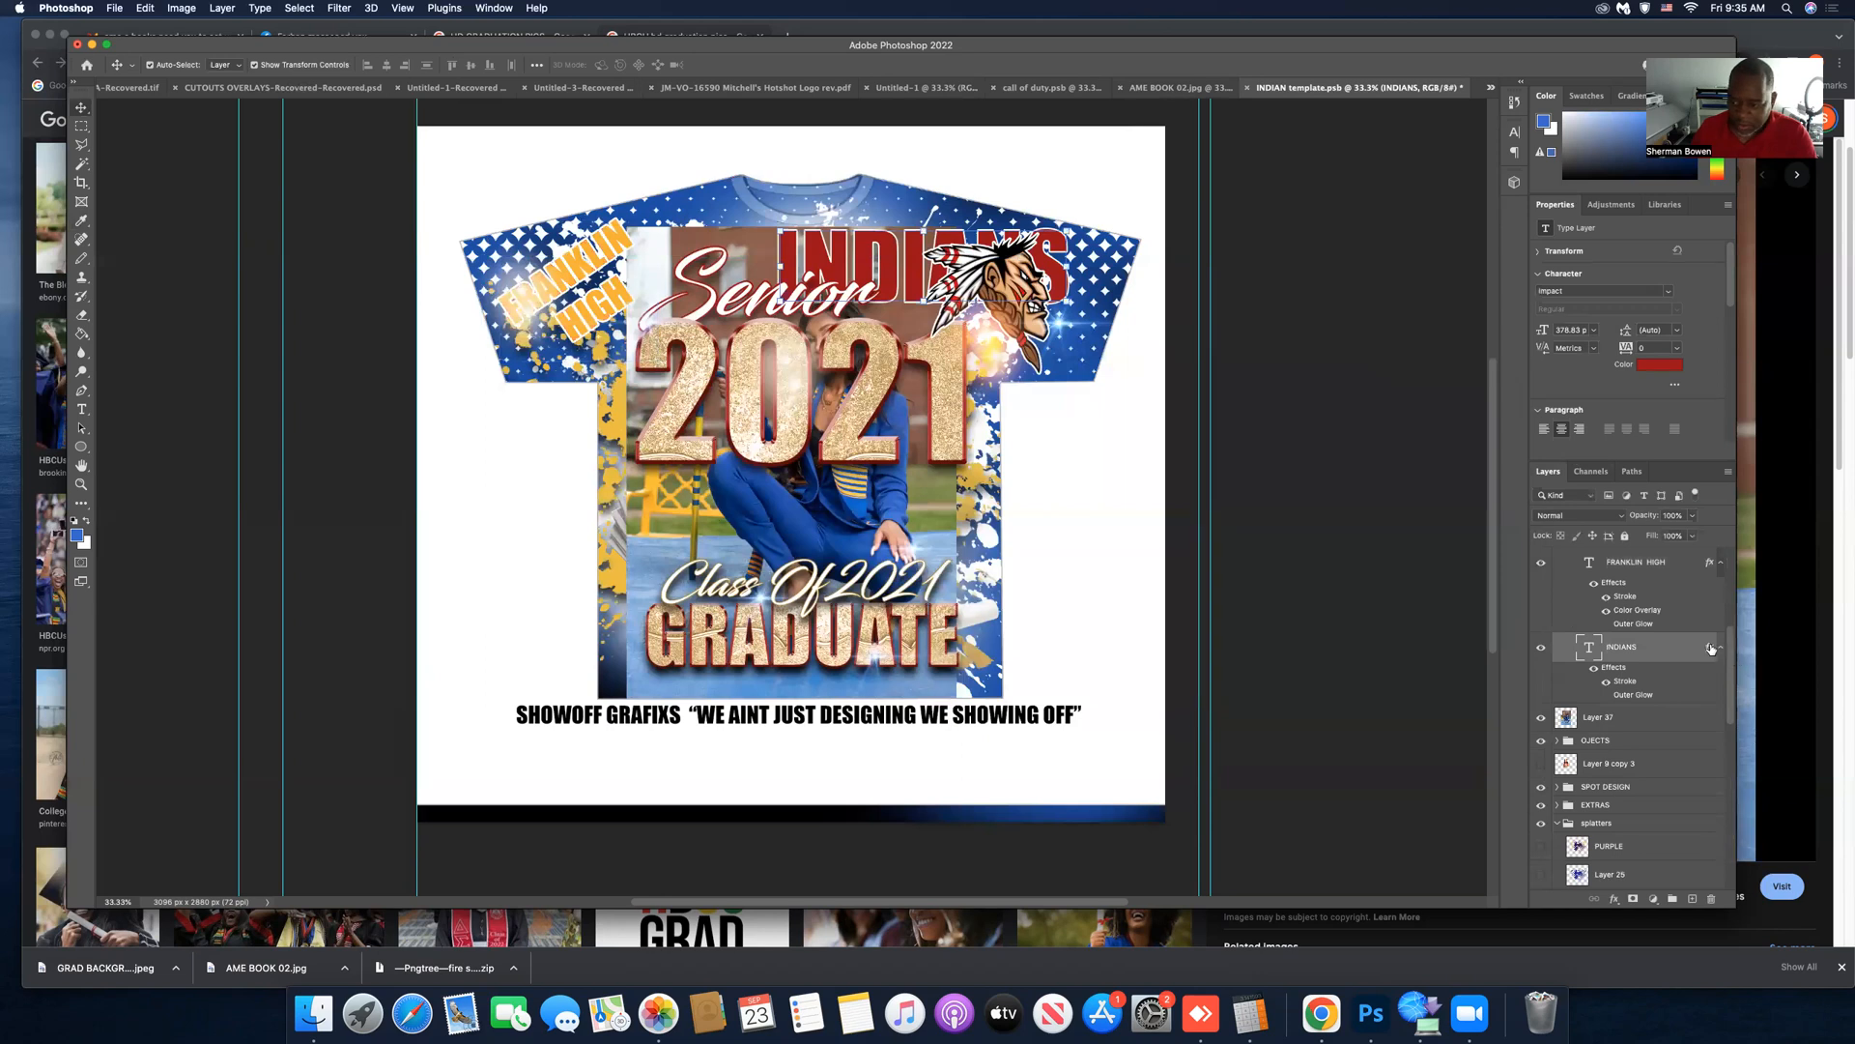
pyautogui.doubleClick(1711, 647)
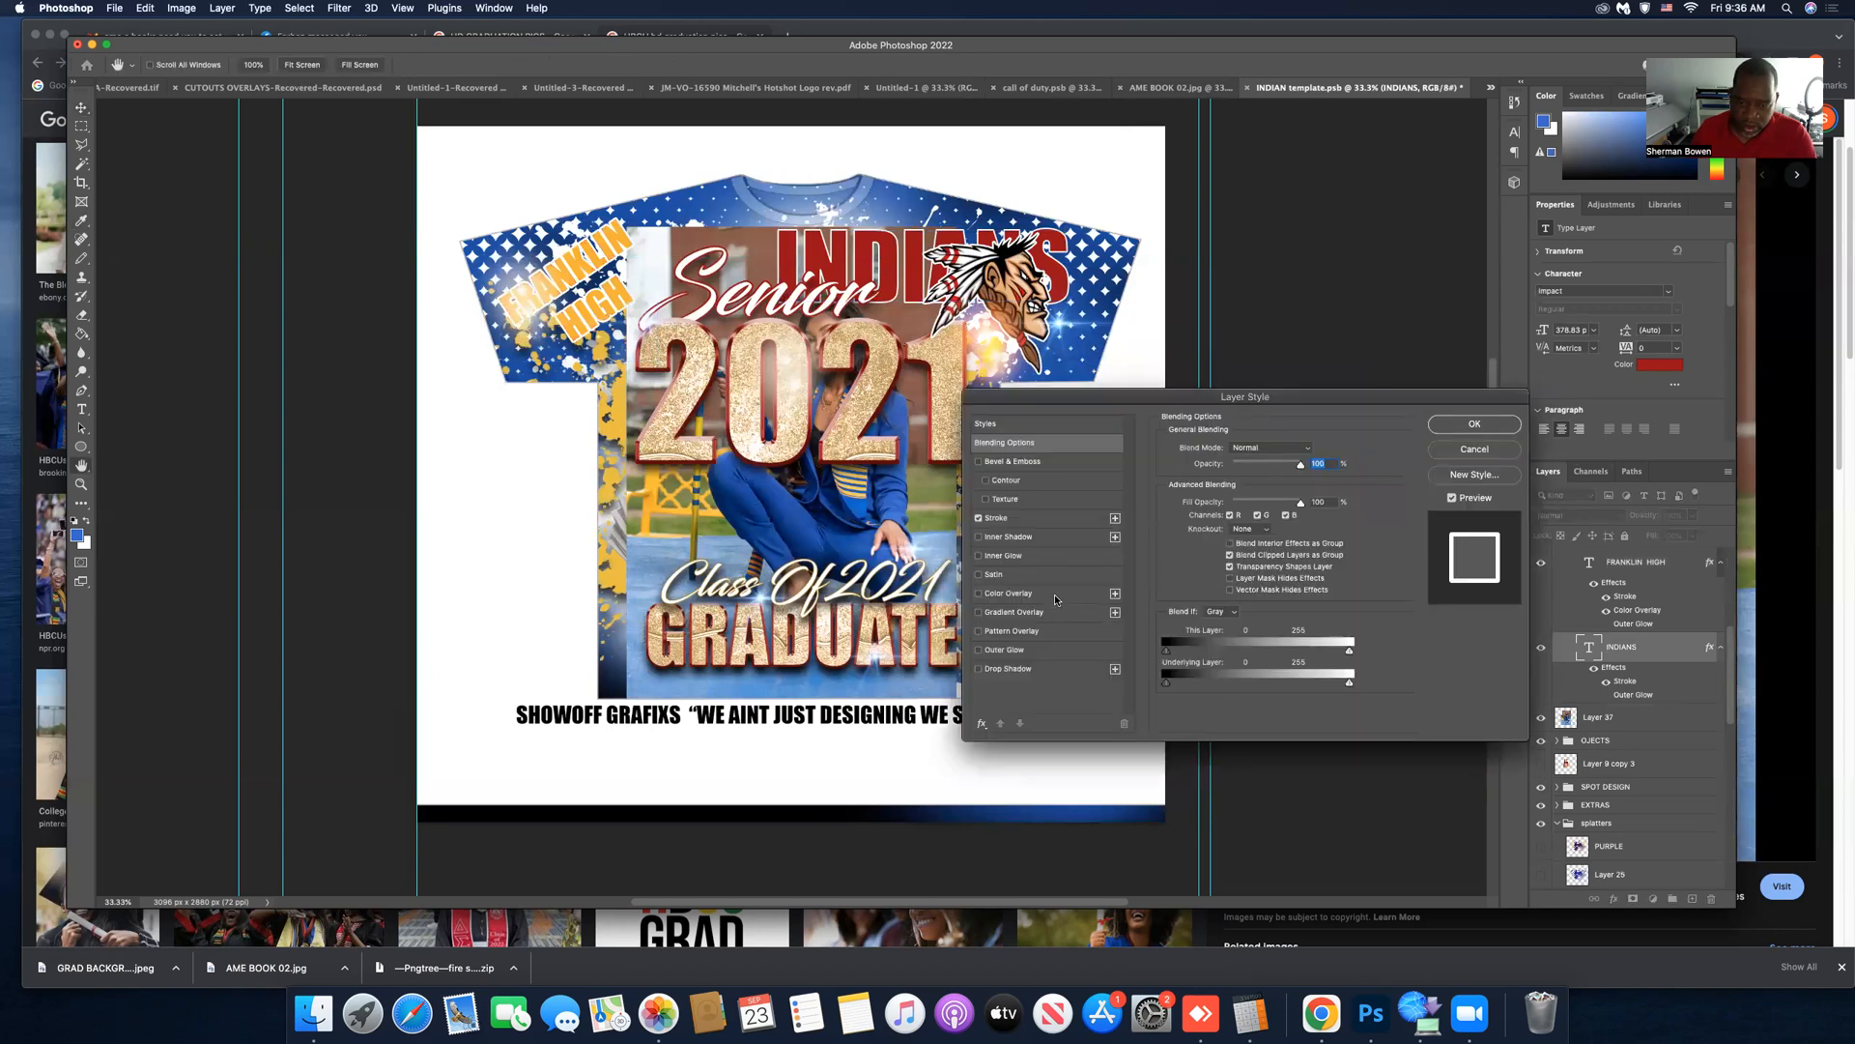
pyautogui.click(1025, 593)
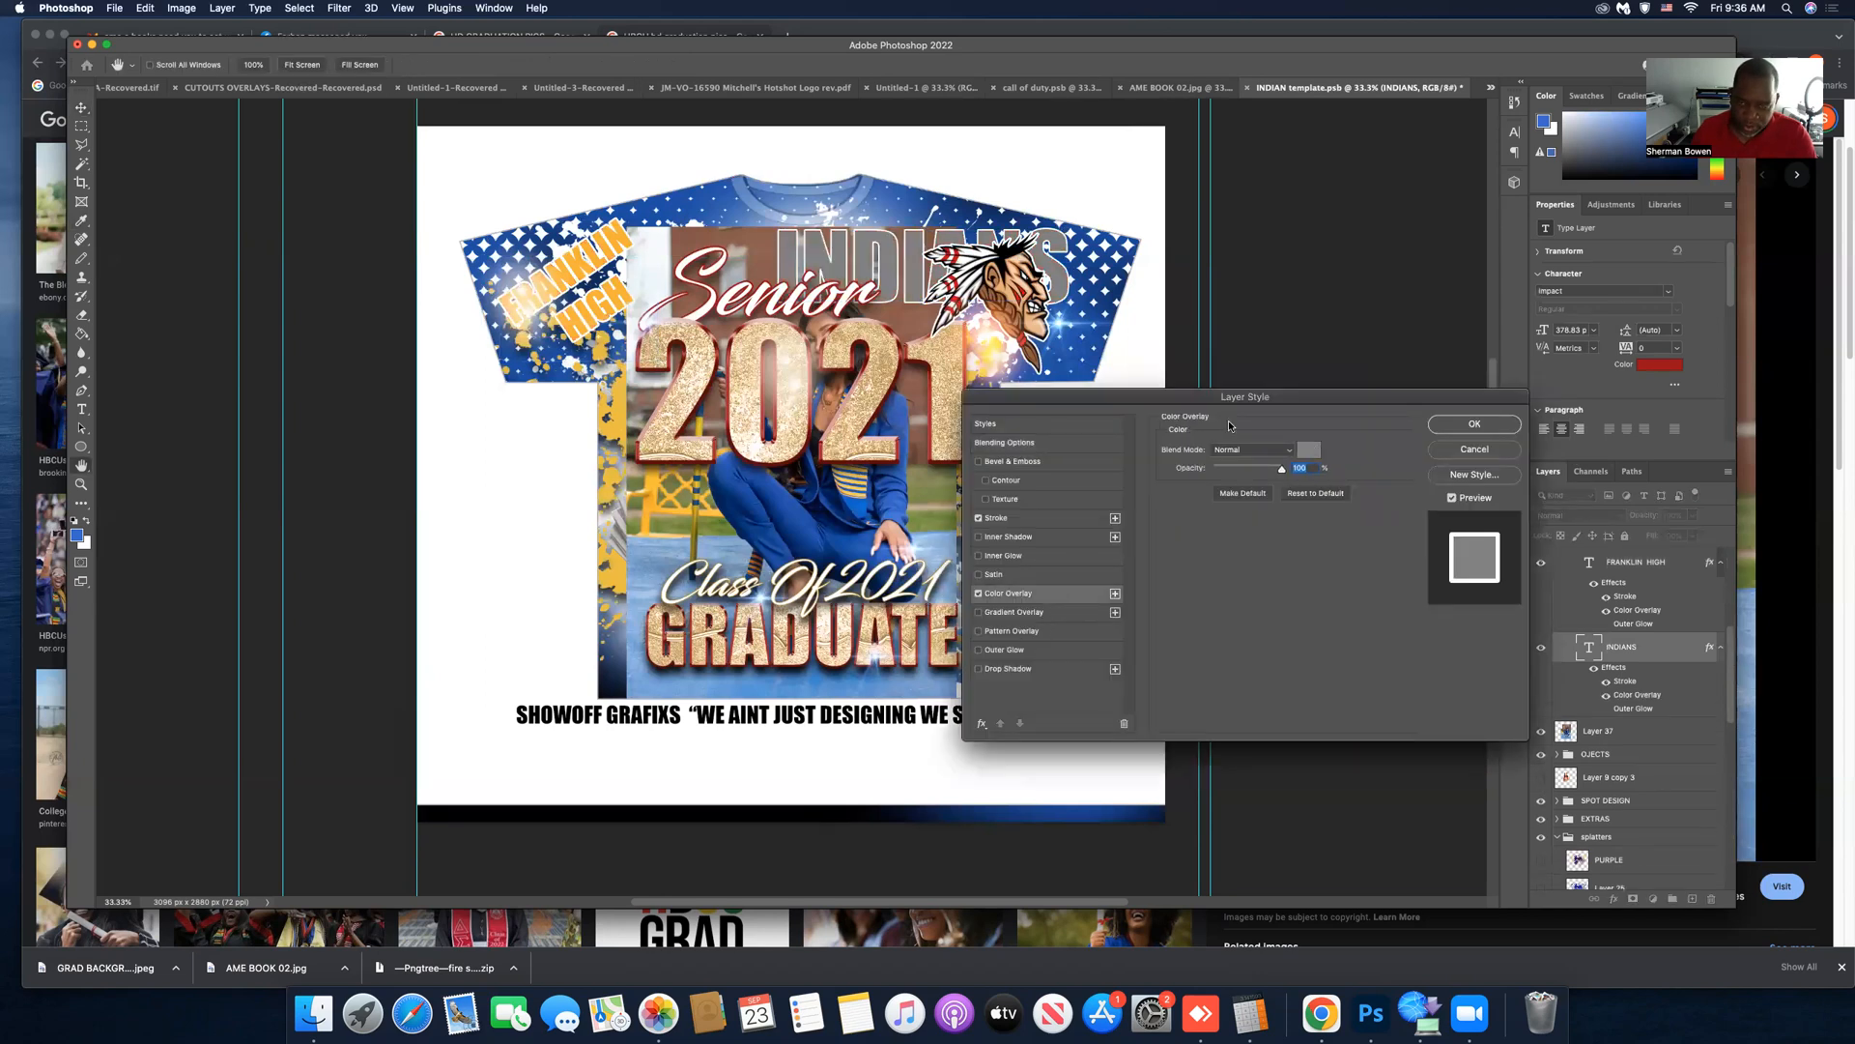
pyautogui.click(1311, 449)
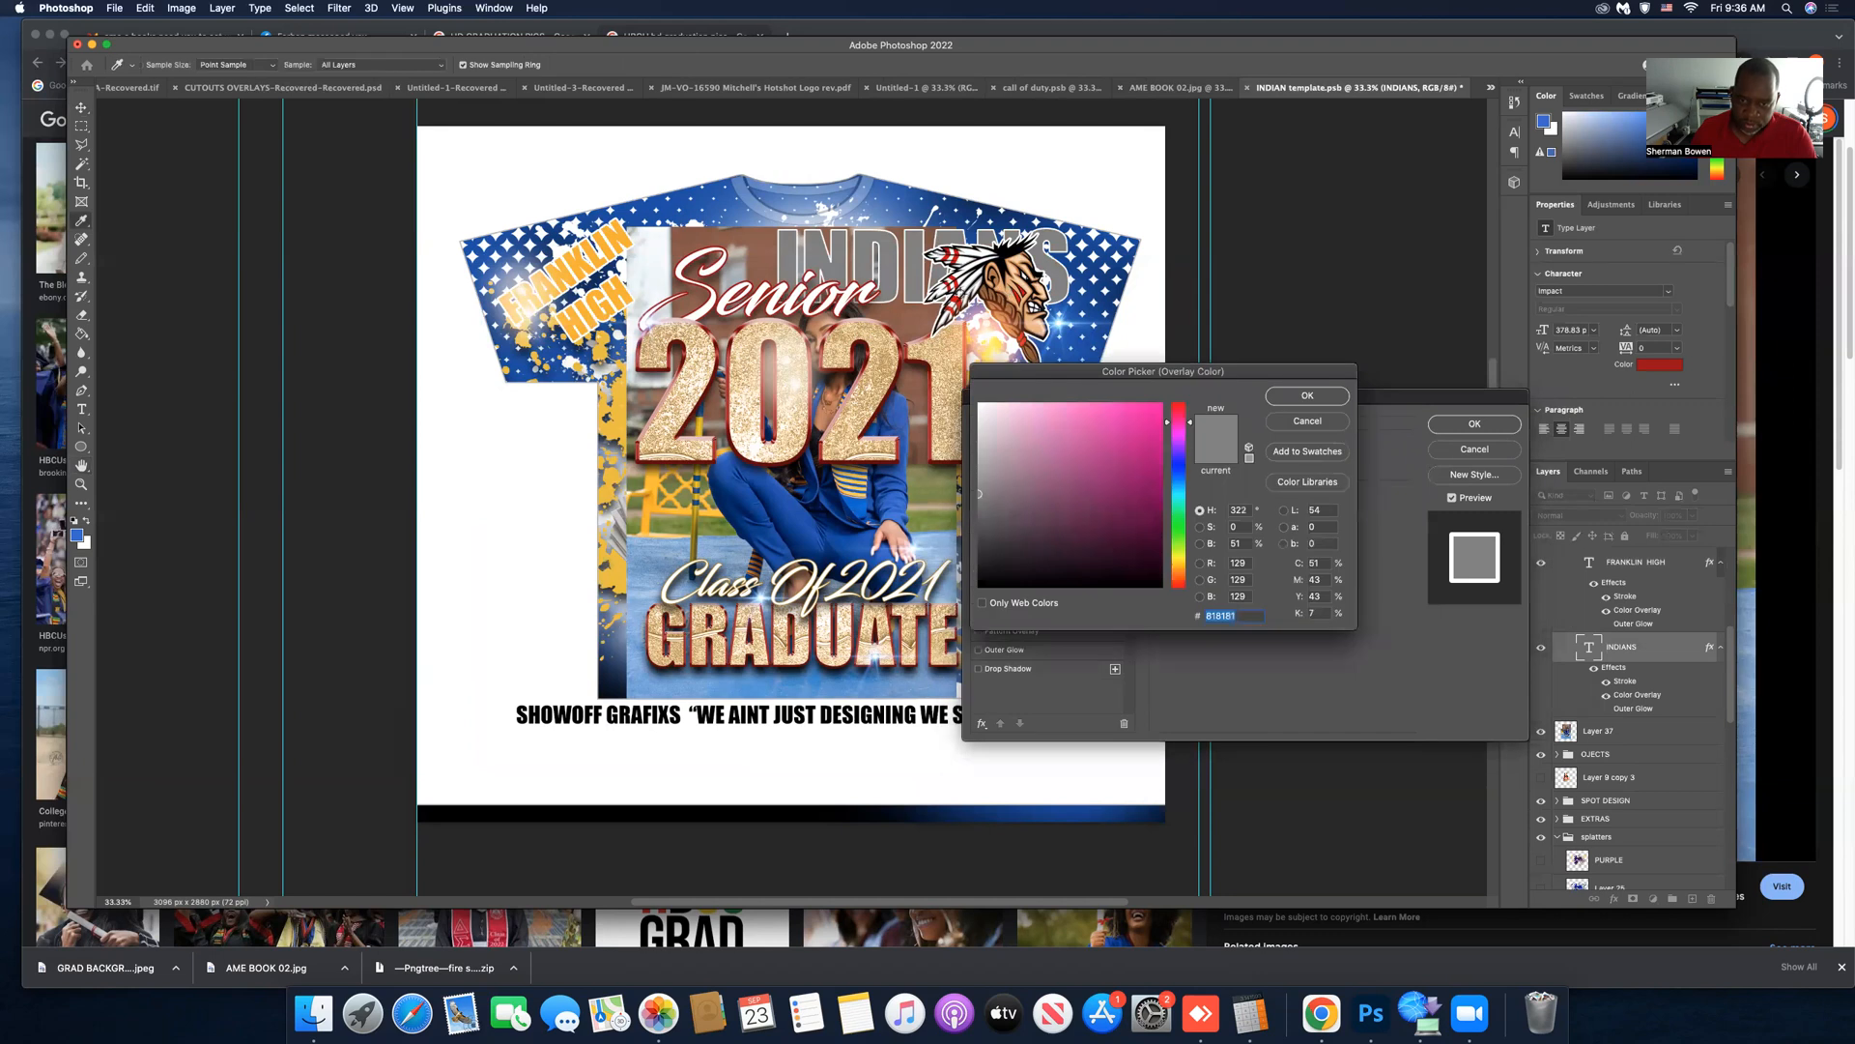
pyautogui.click(614, 422)
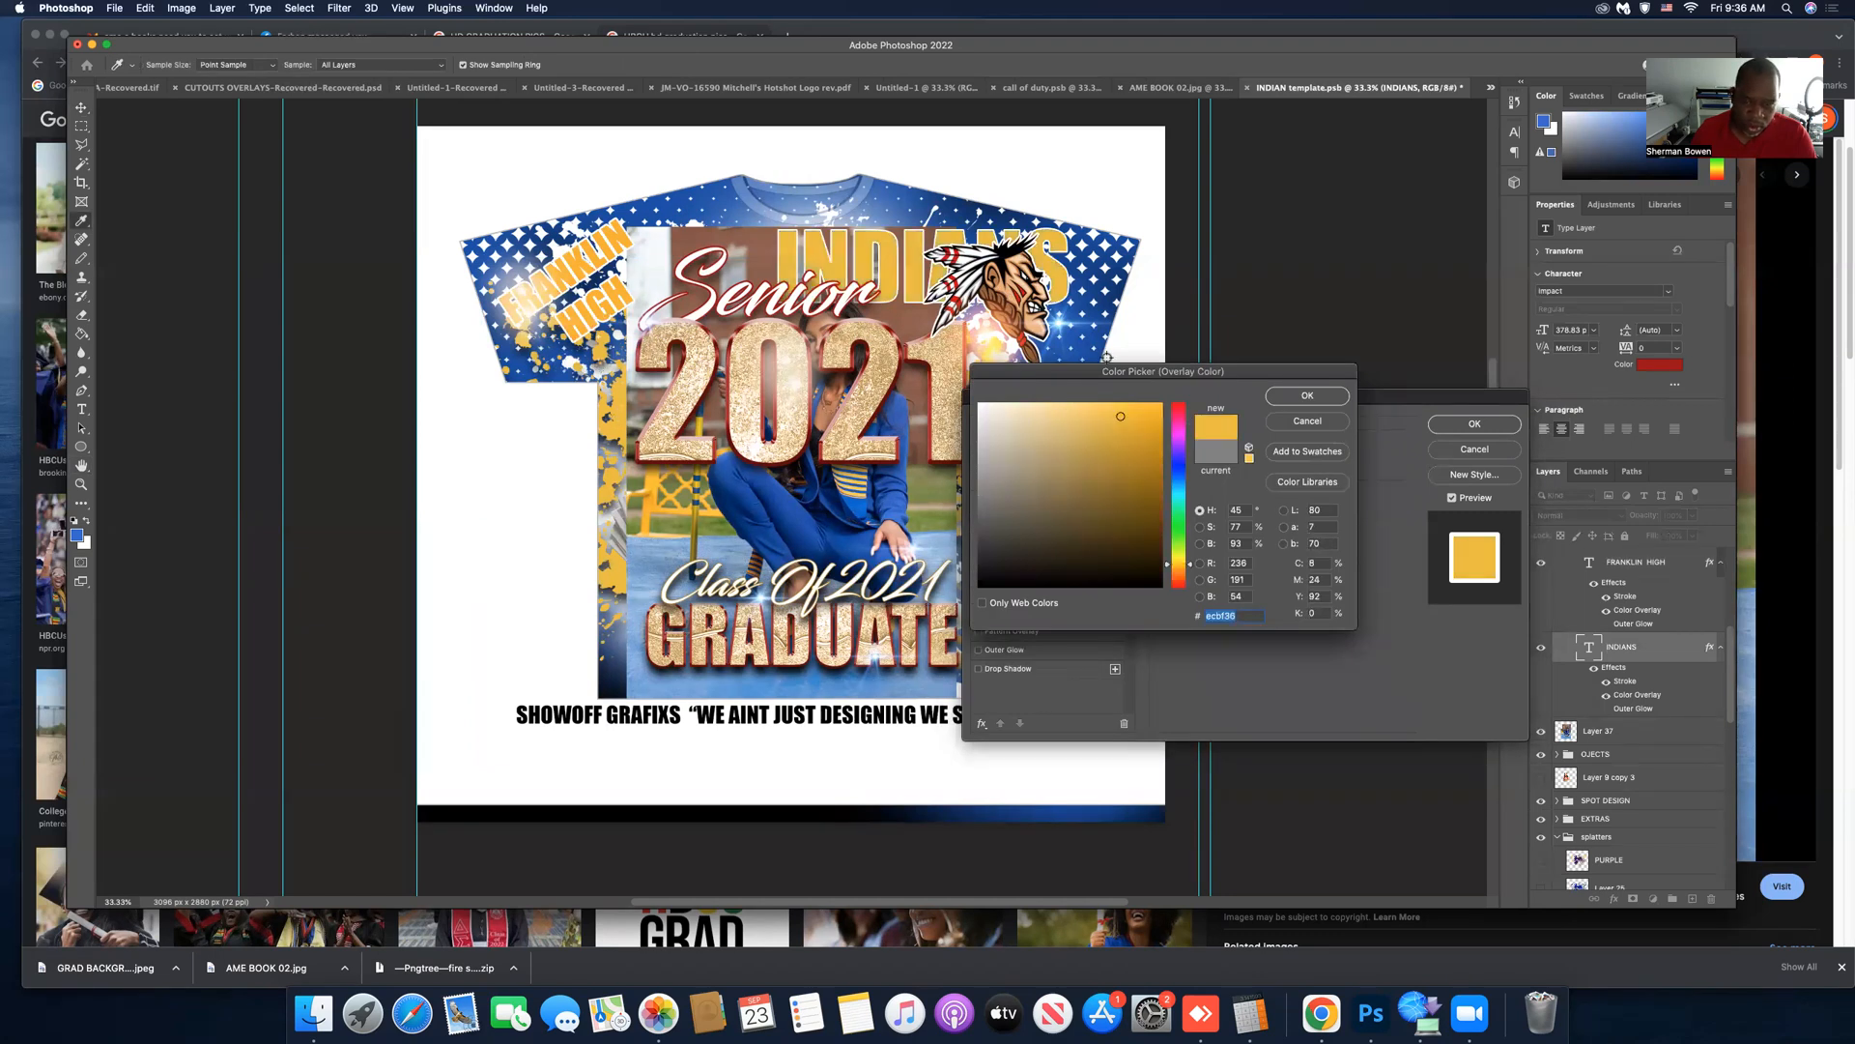
pyautogui.click(1304, 397)
pyautogui.click(1461, 432)
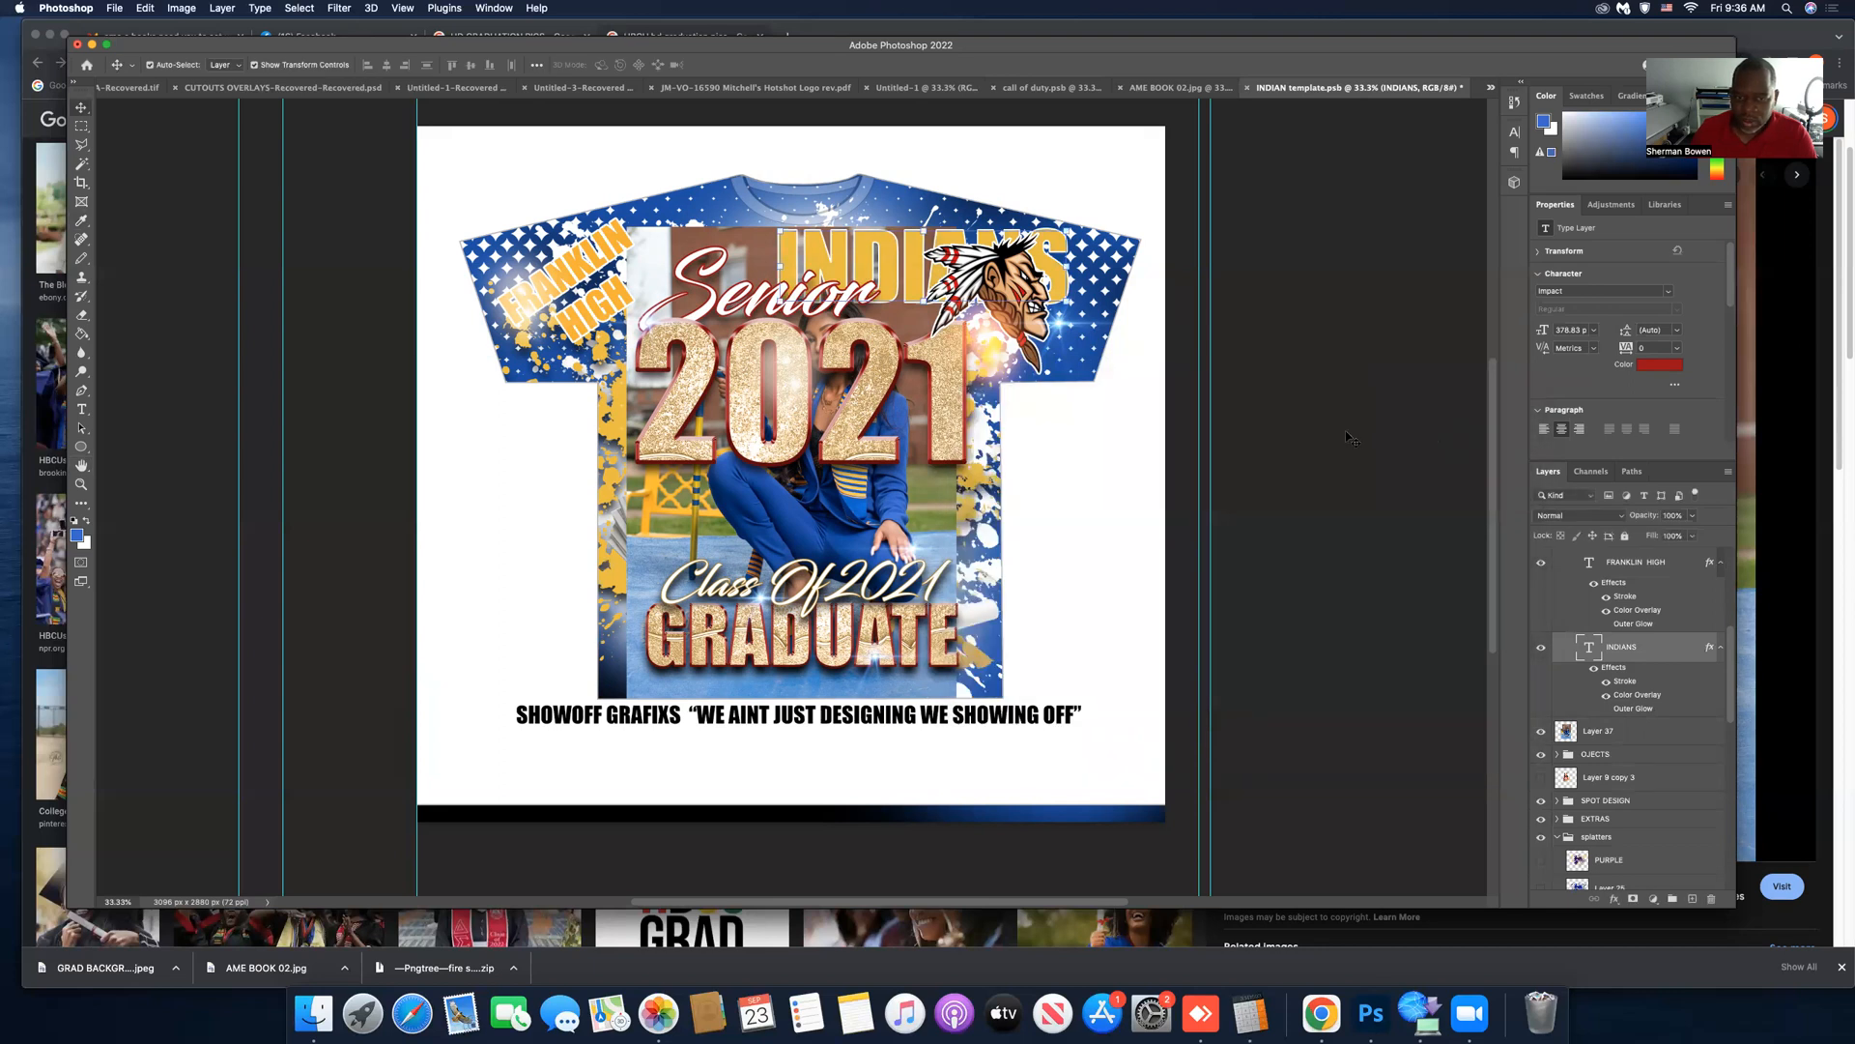
pyautogui.click(1240, 435)
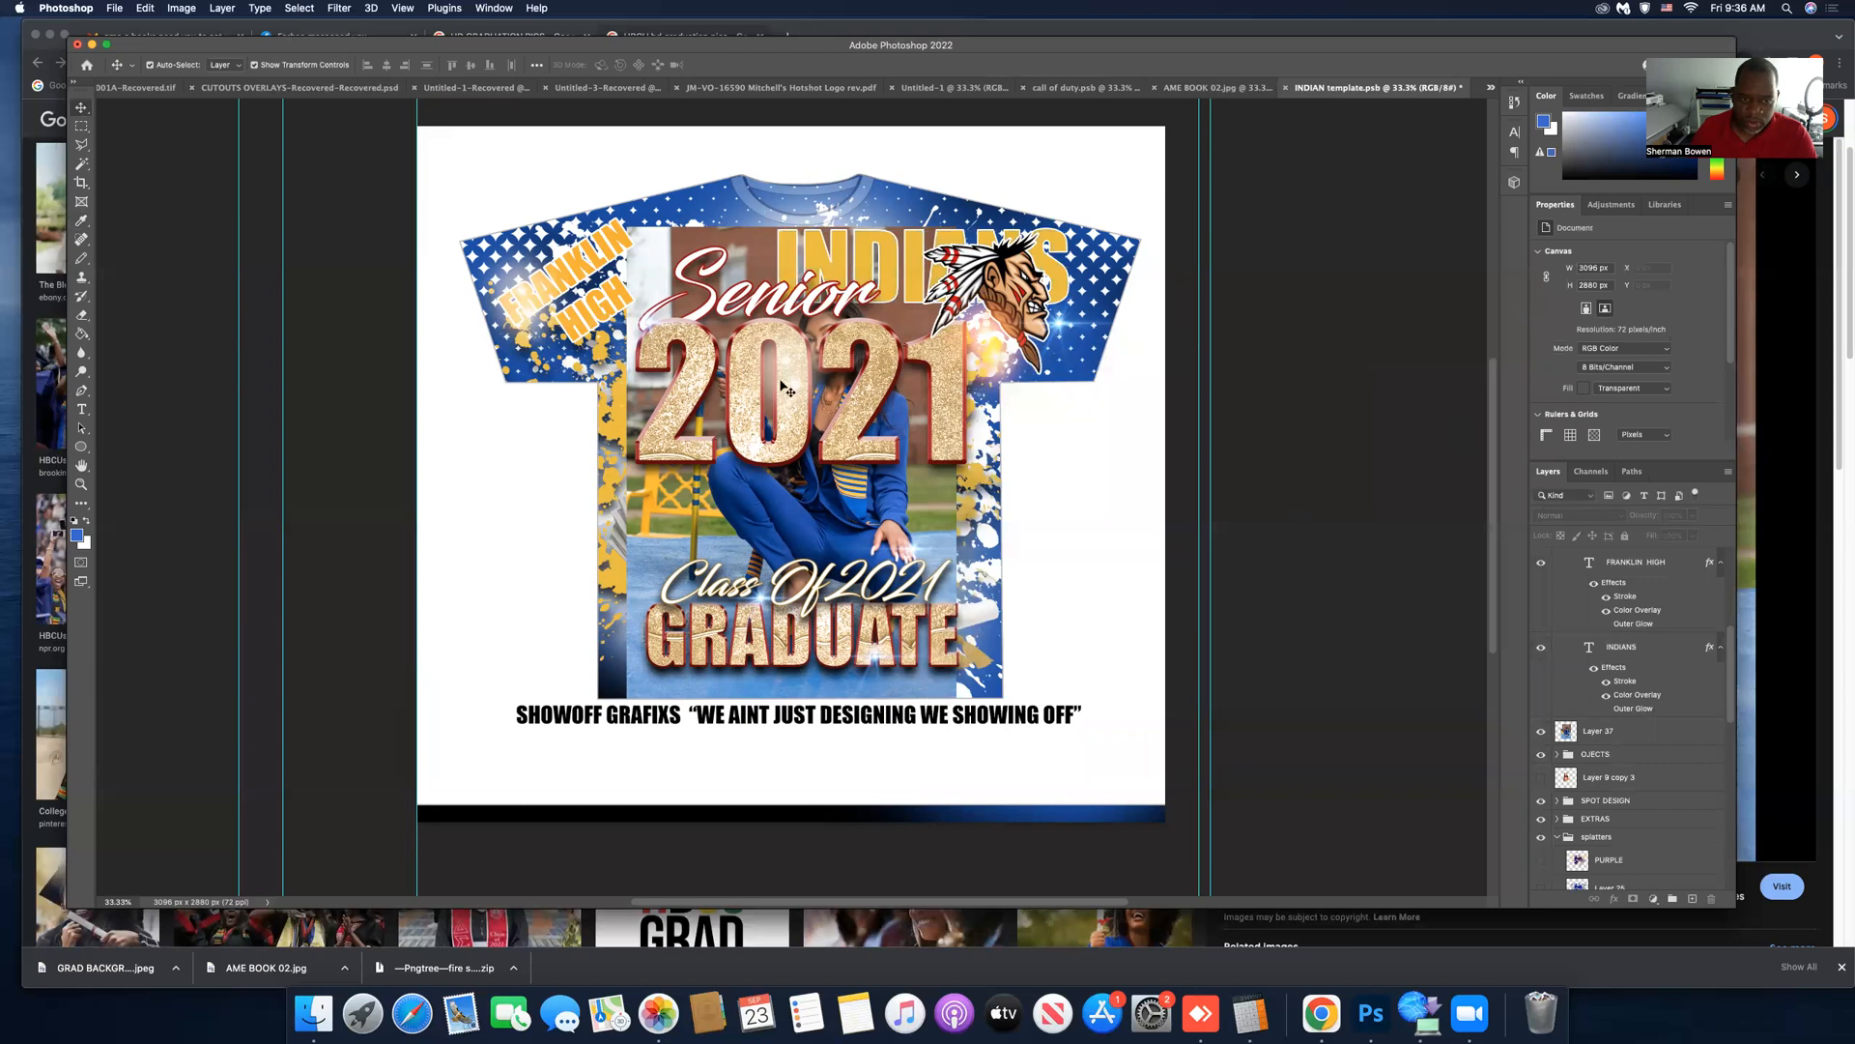
# Change the large year text from 2021 to 2022.
pyautogui.click(831, 430)
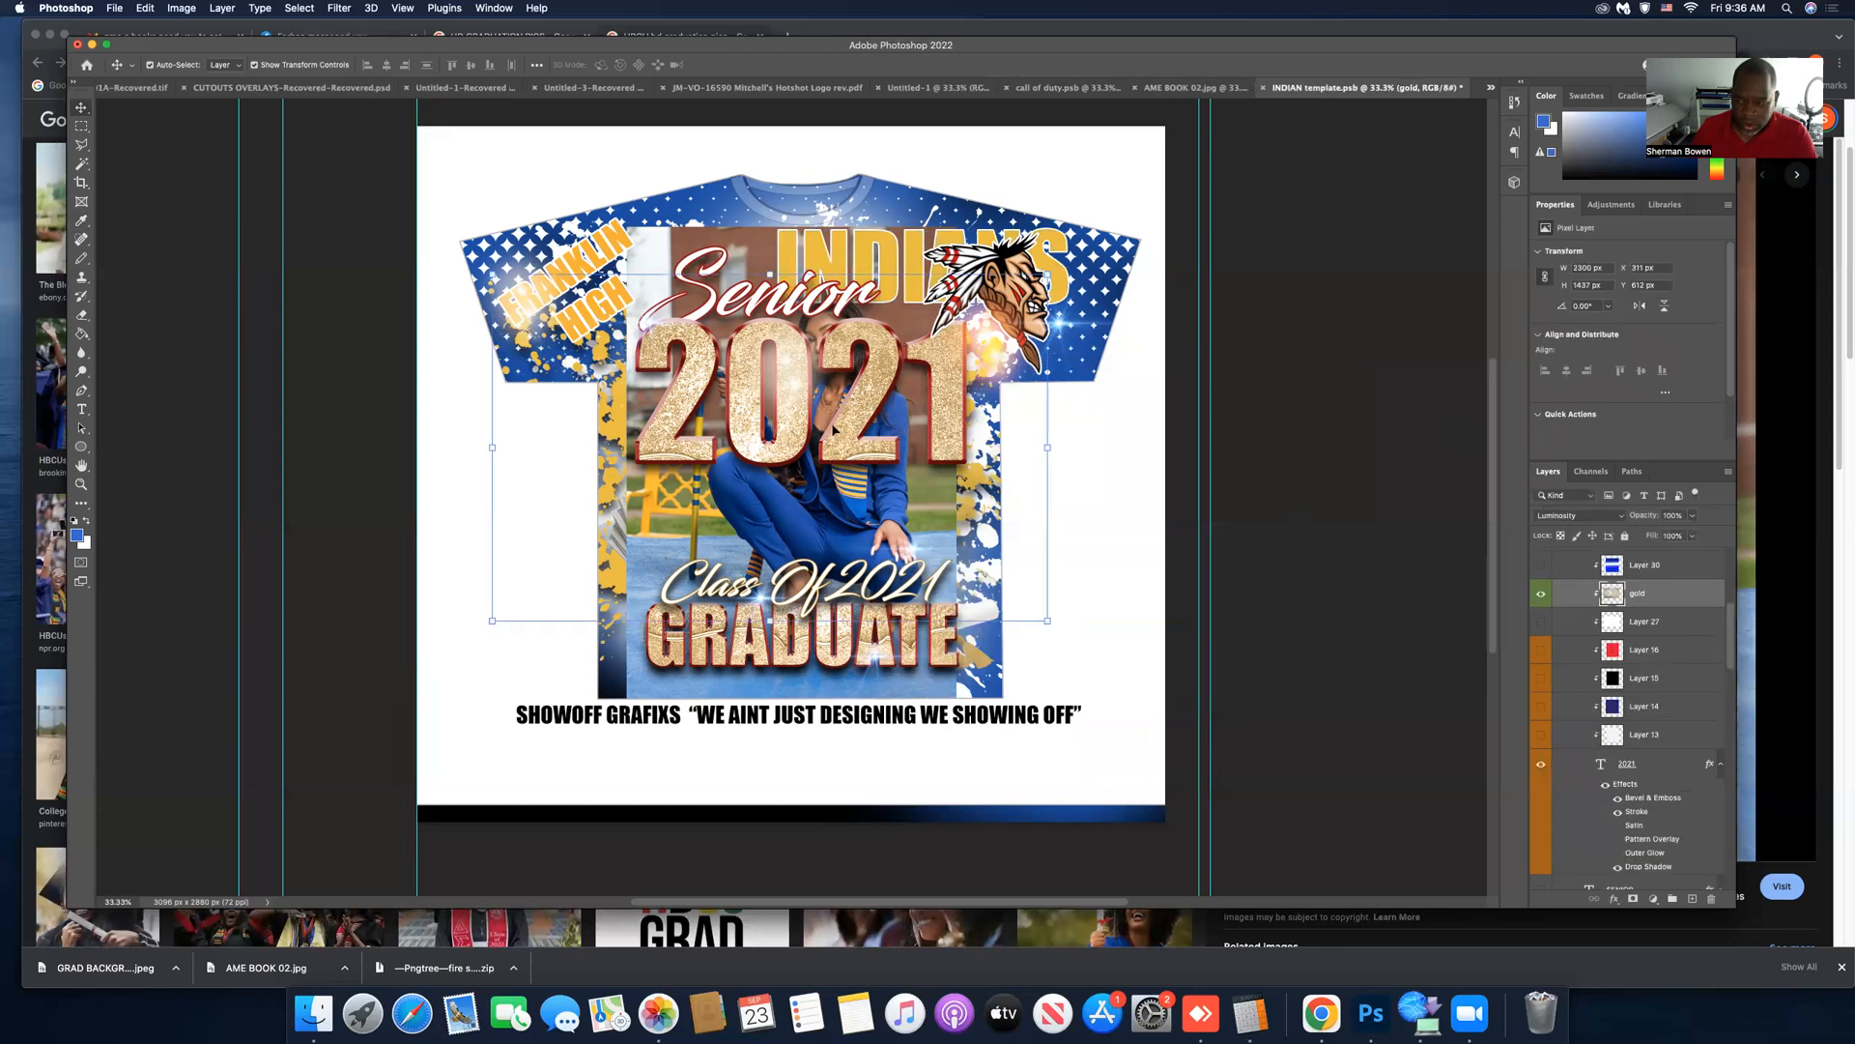
pyautogui.scroll(2, 1687, 647)
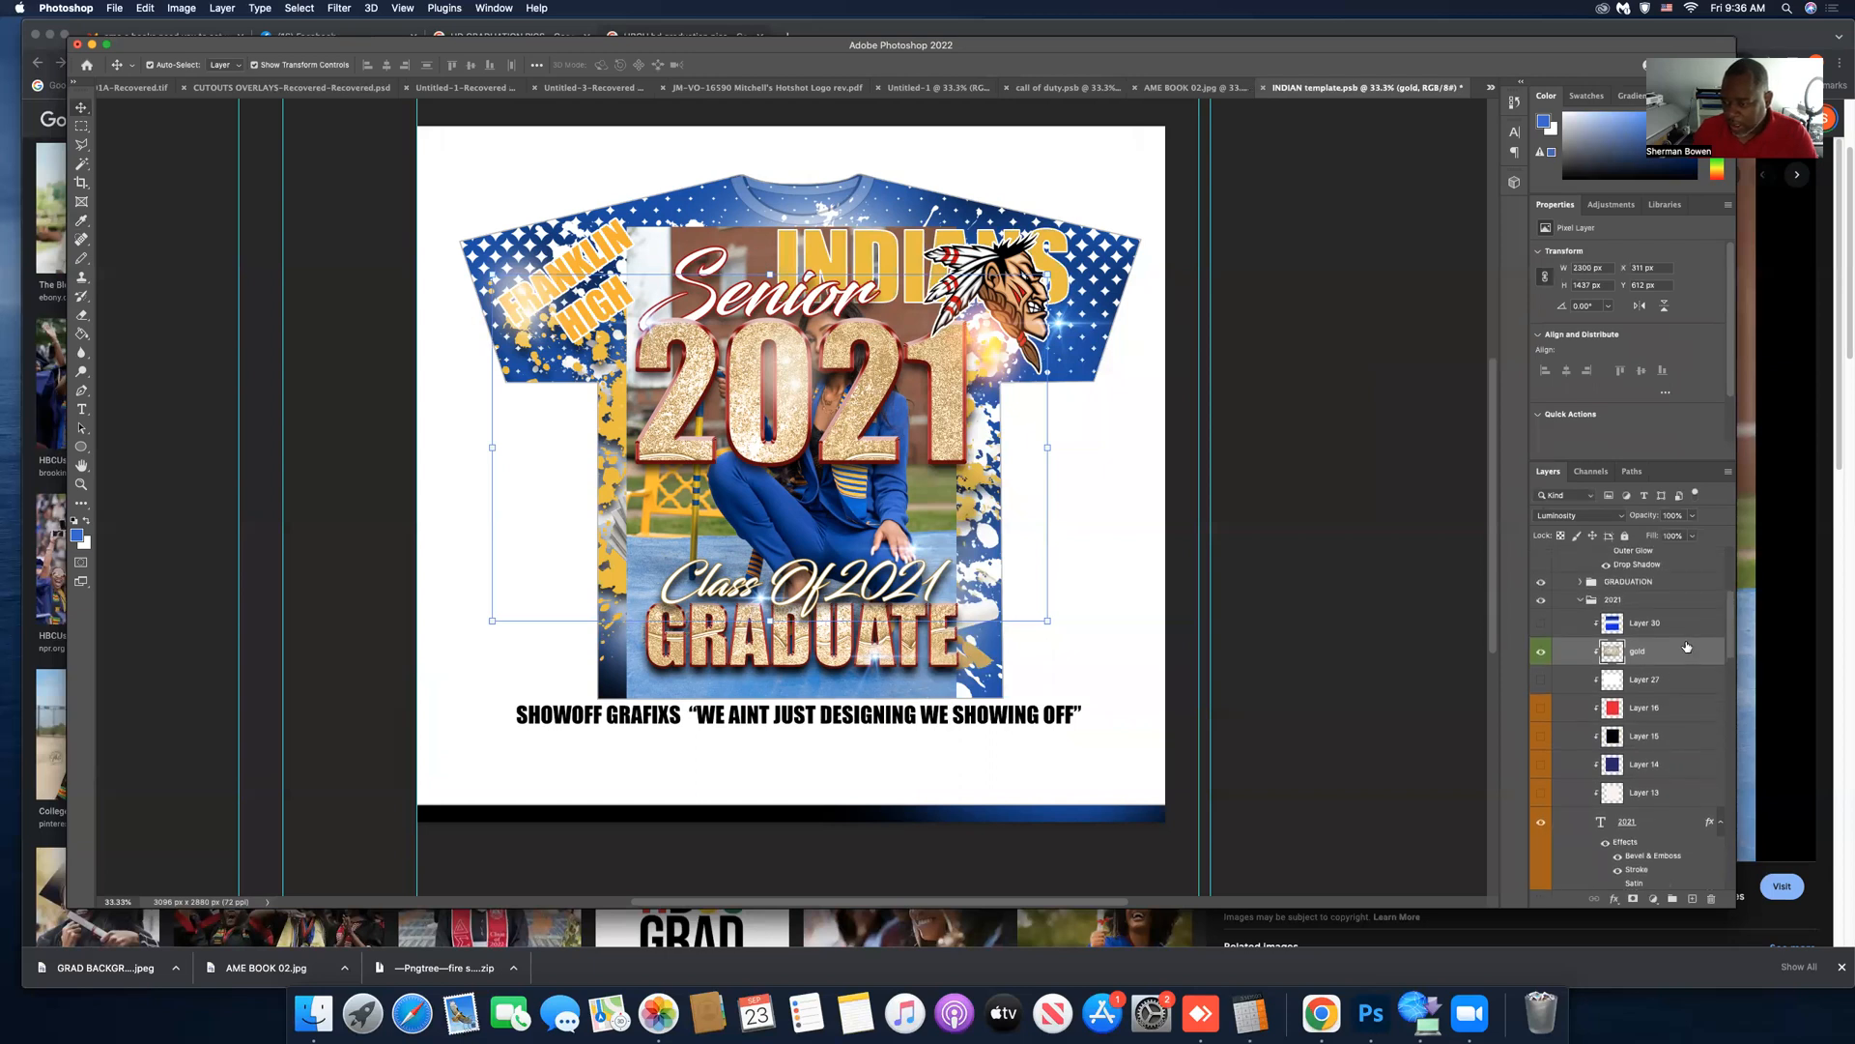
pyautogui.scroll(1, 1687, 646)
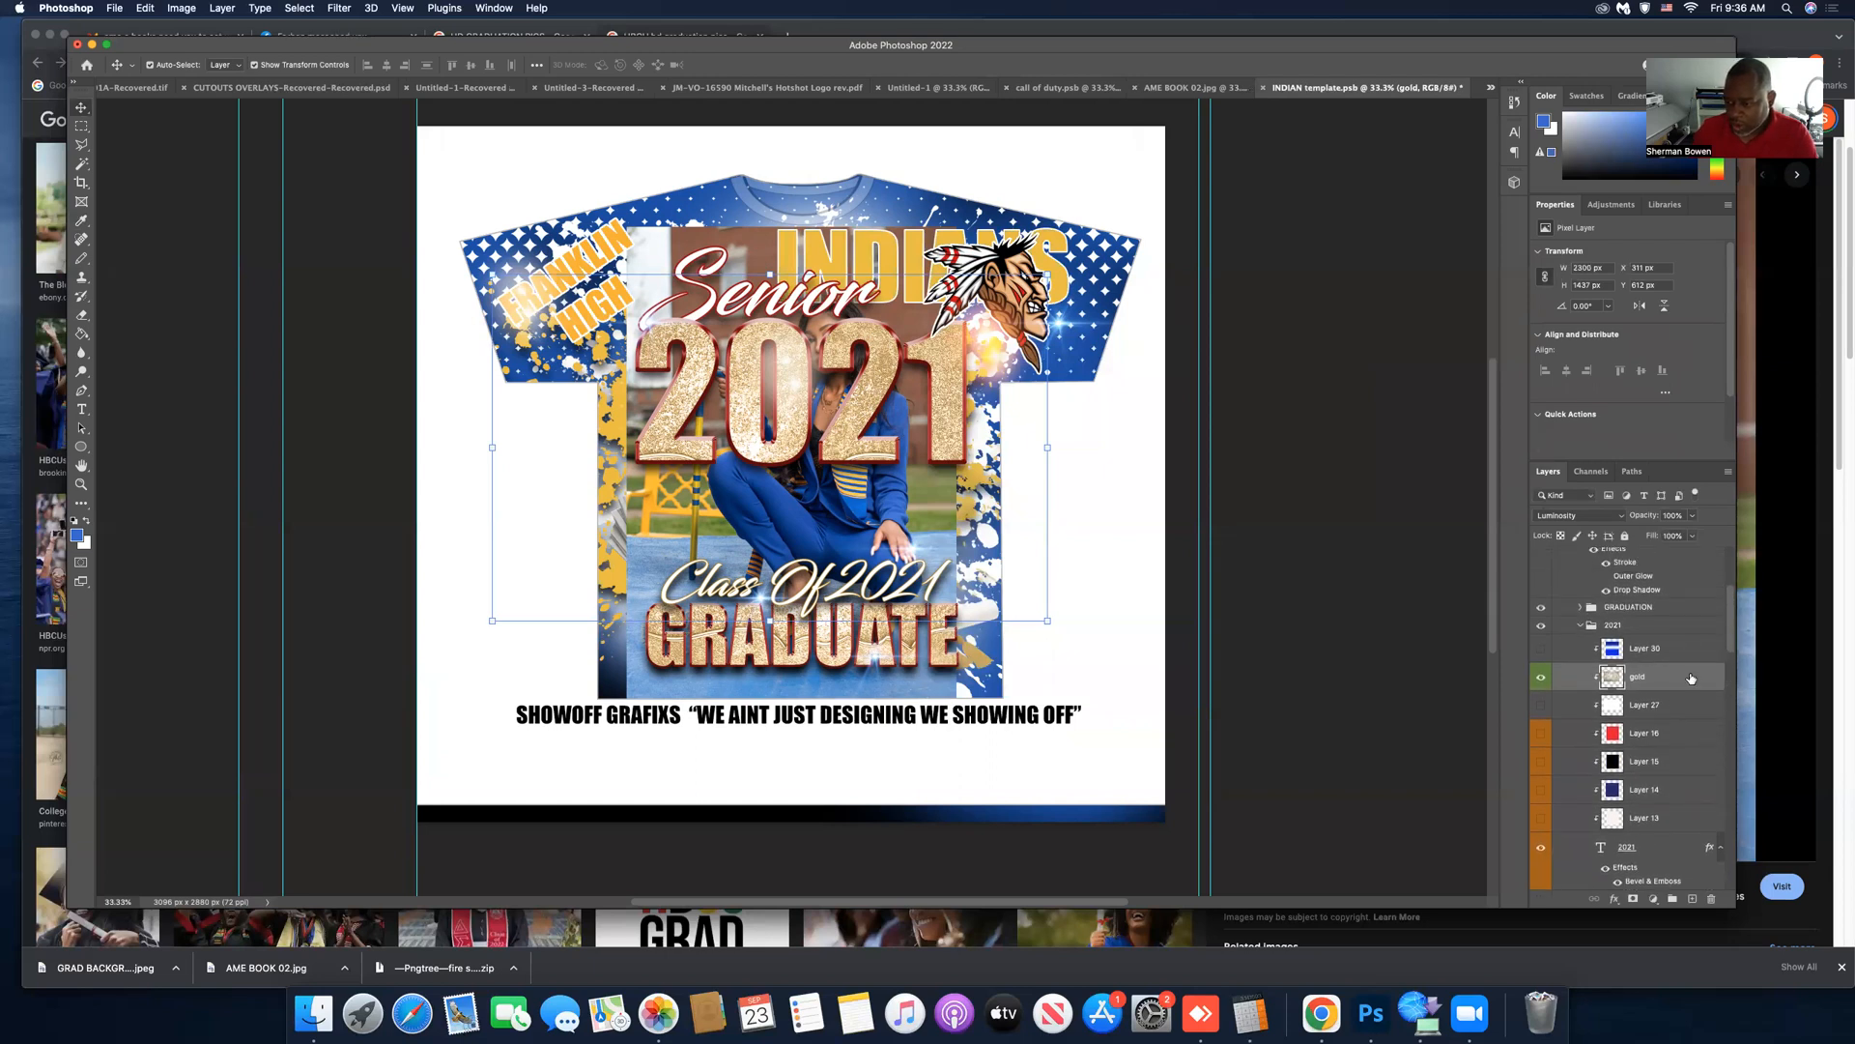
pyautogui.scroll(-3, 1693, 681)
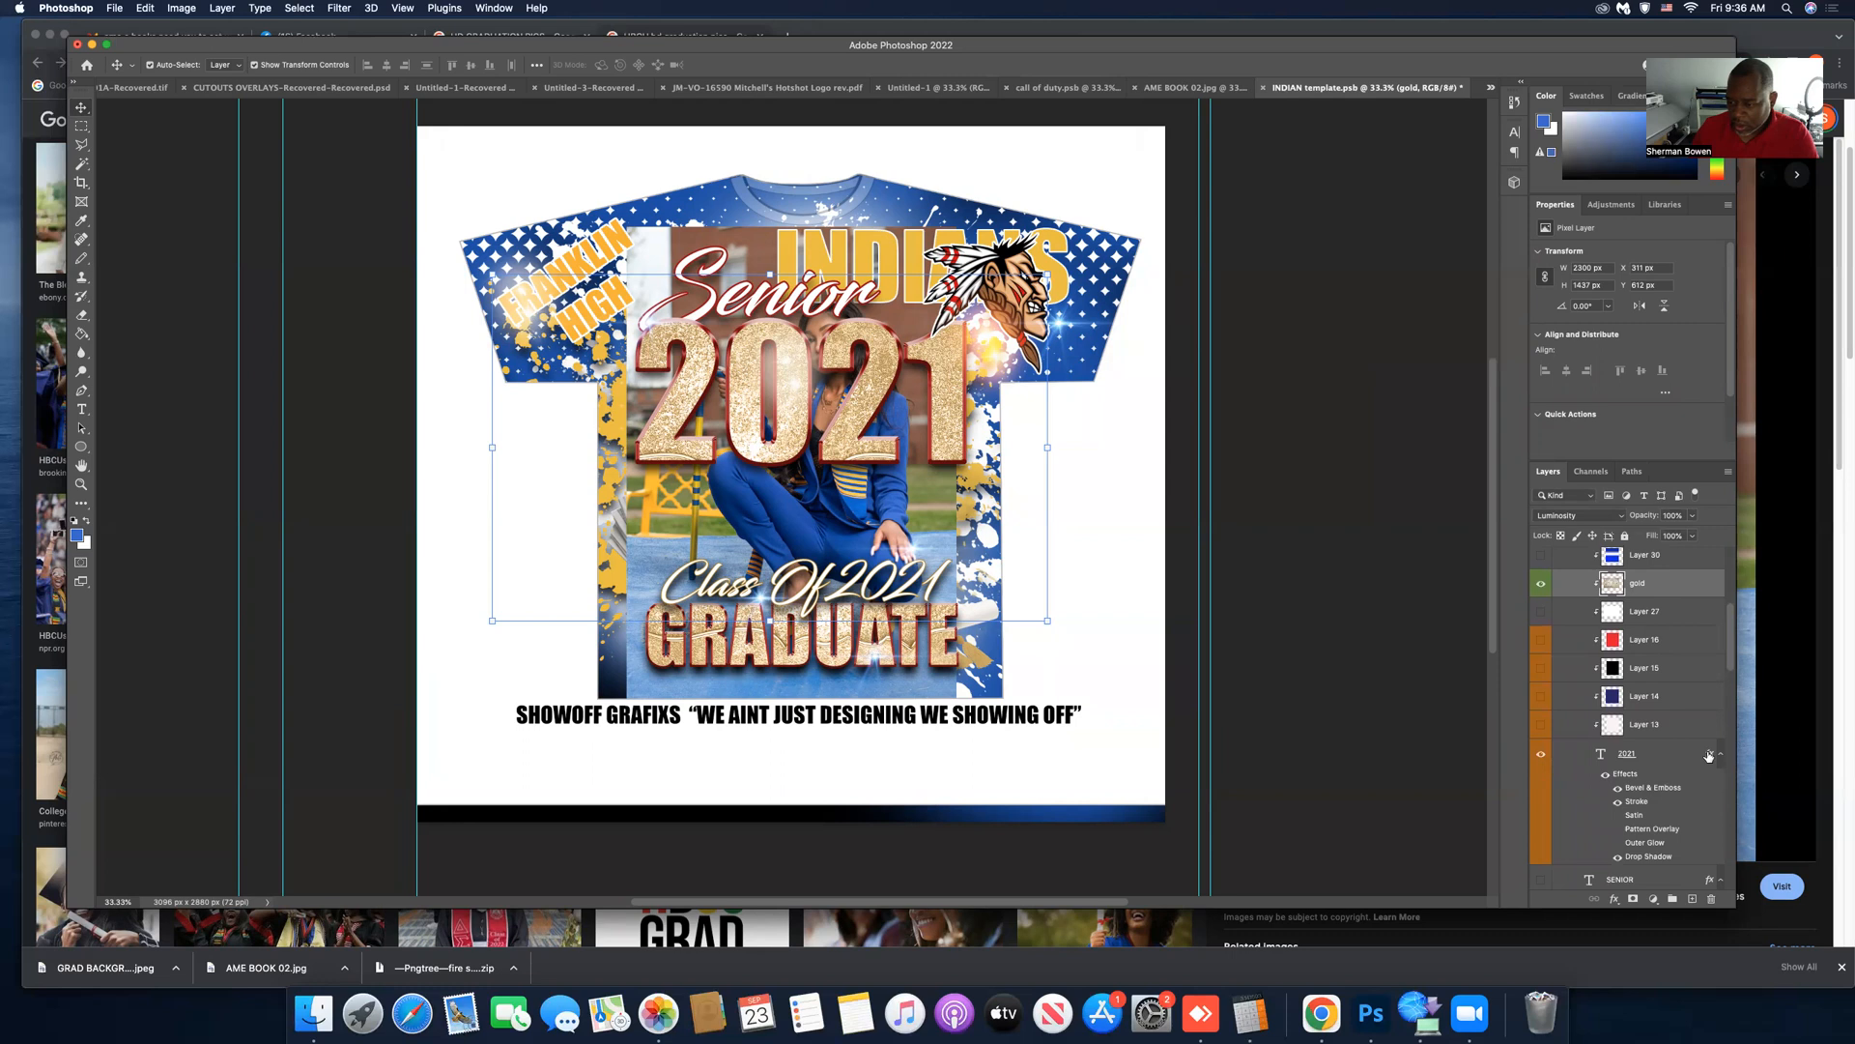
pyautogui.doubleClick(1601, 754)
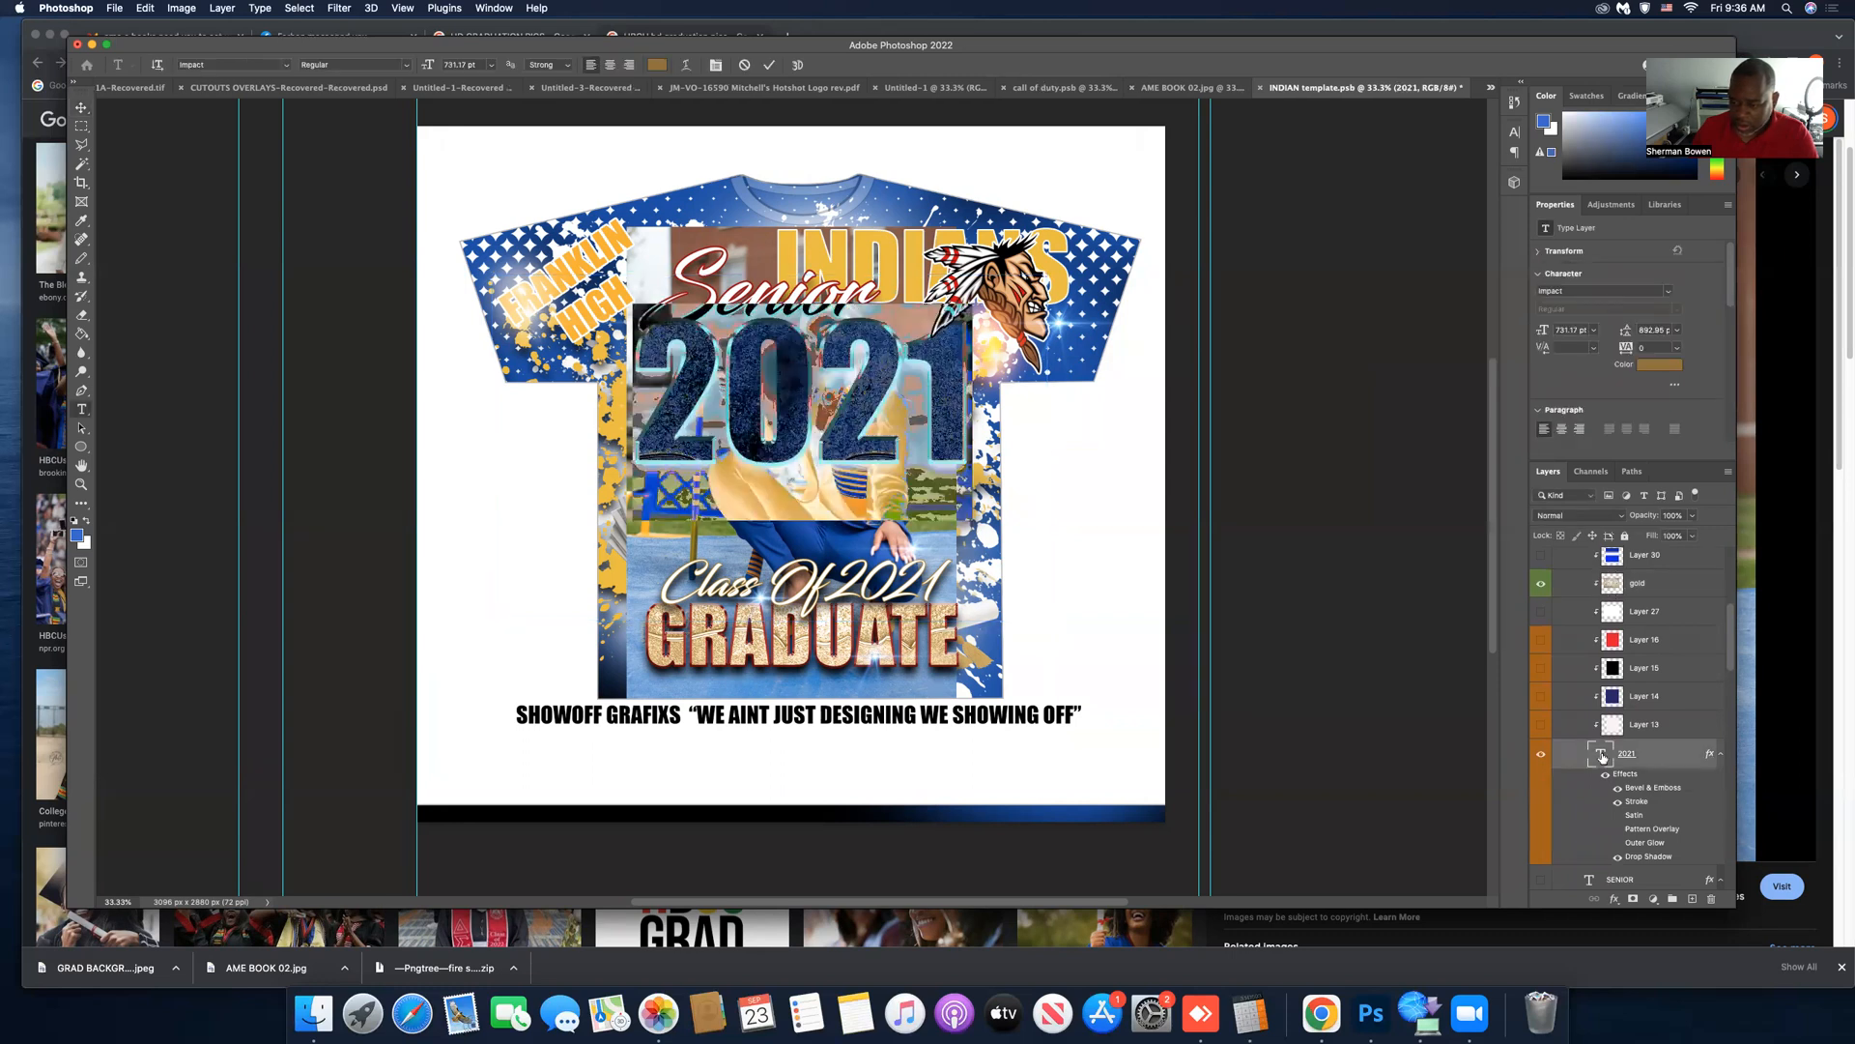
pyautogui.click(899, 372)
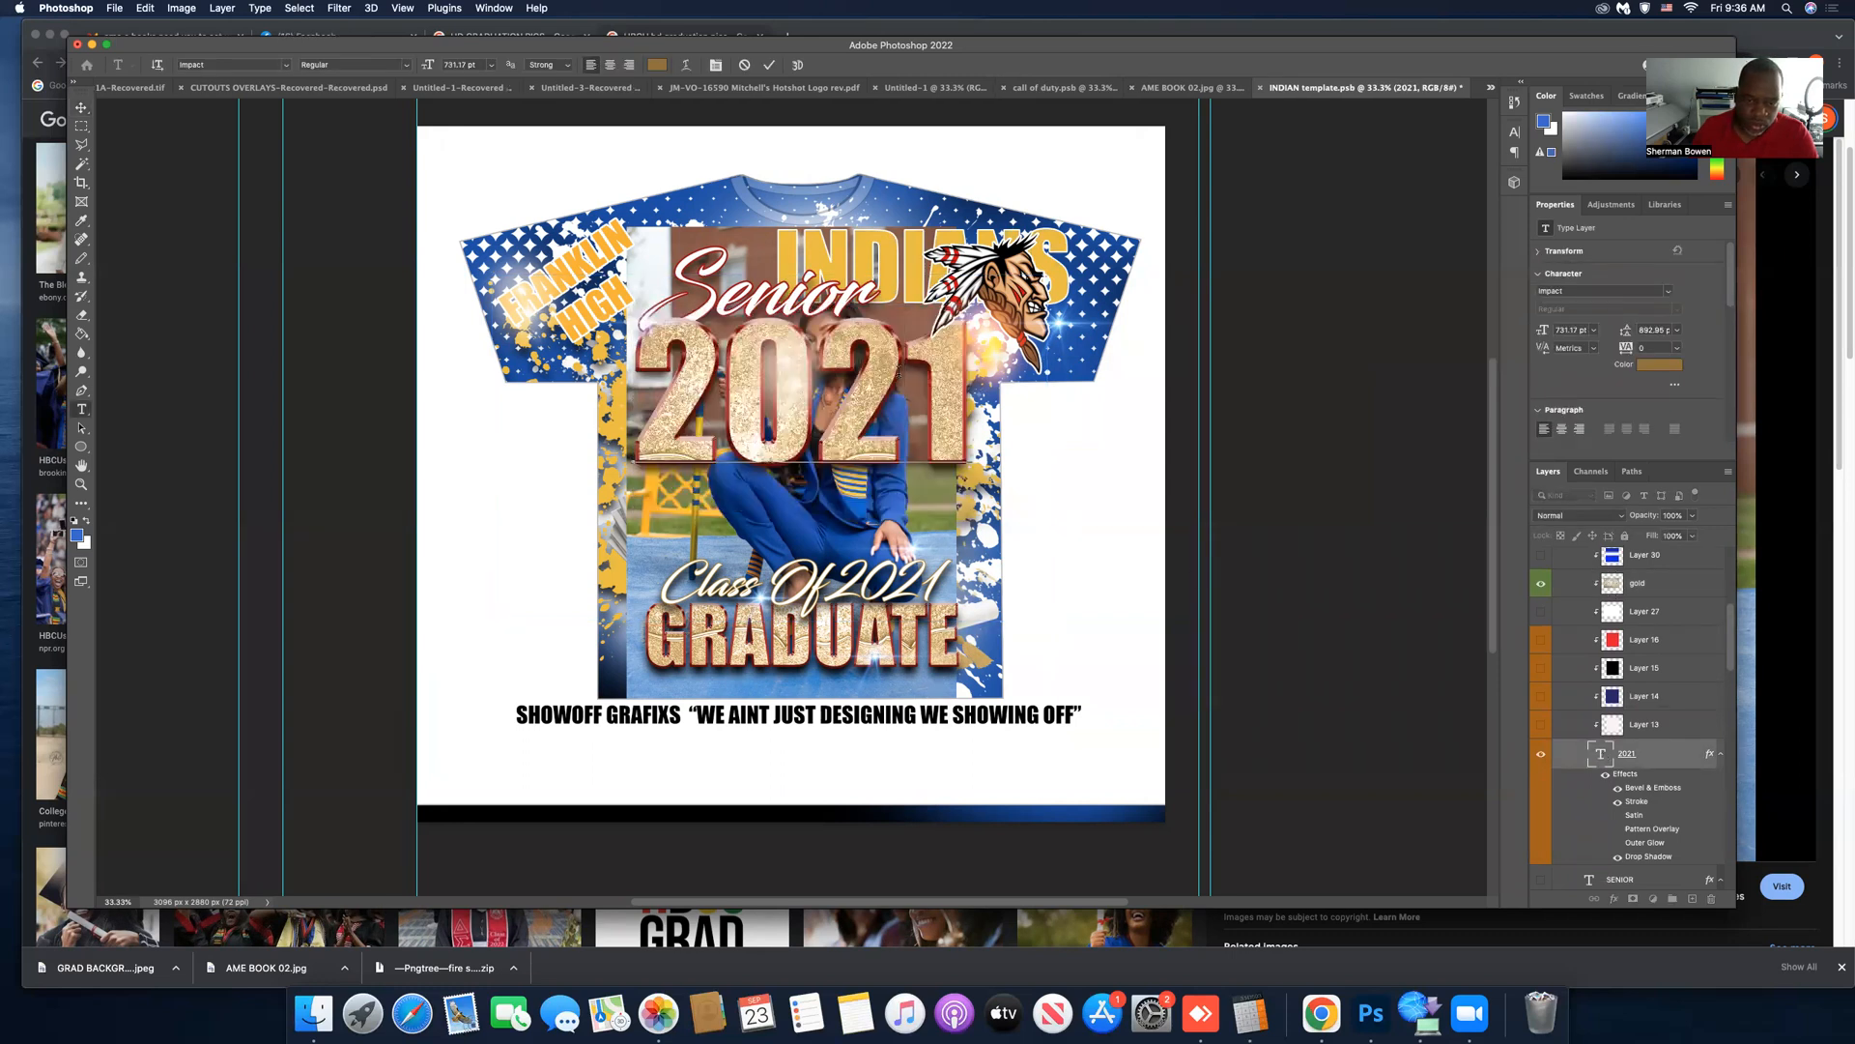
pyautogui.press('Delete')
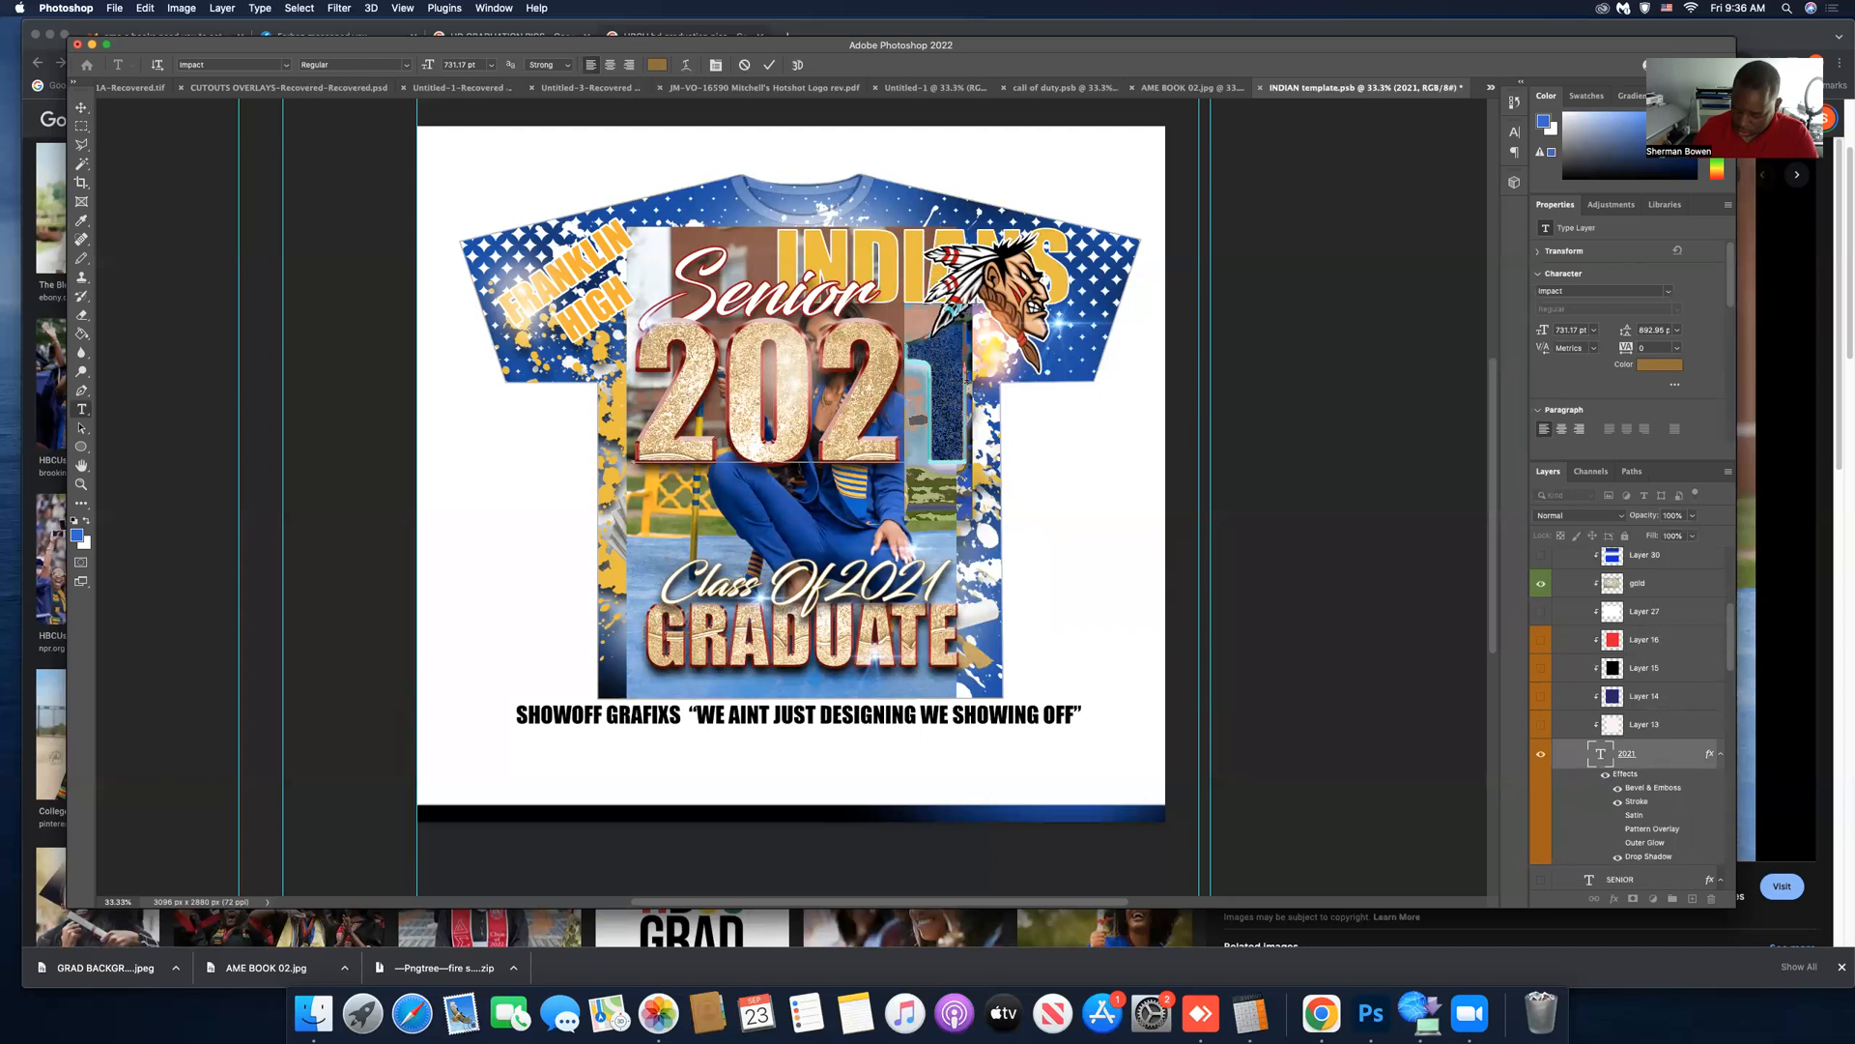
pyautogui.write('2')
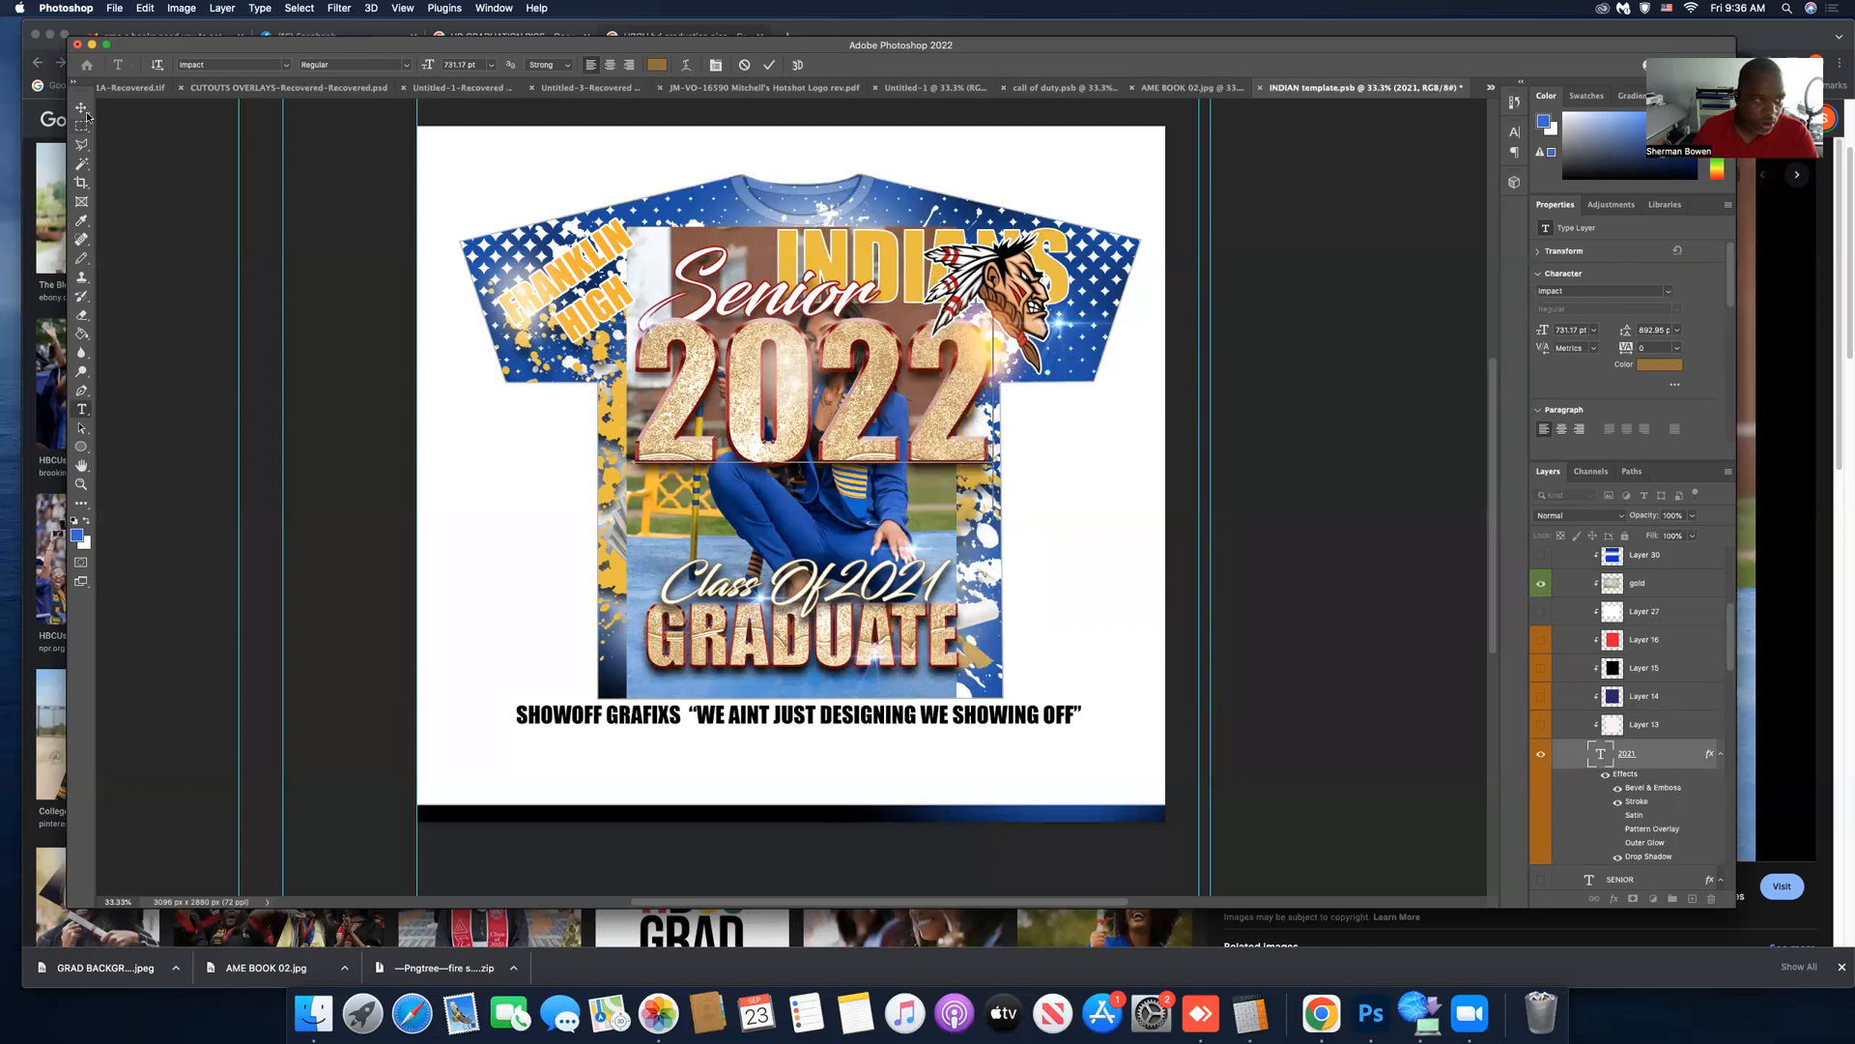
pyautogui.click(83, 110)
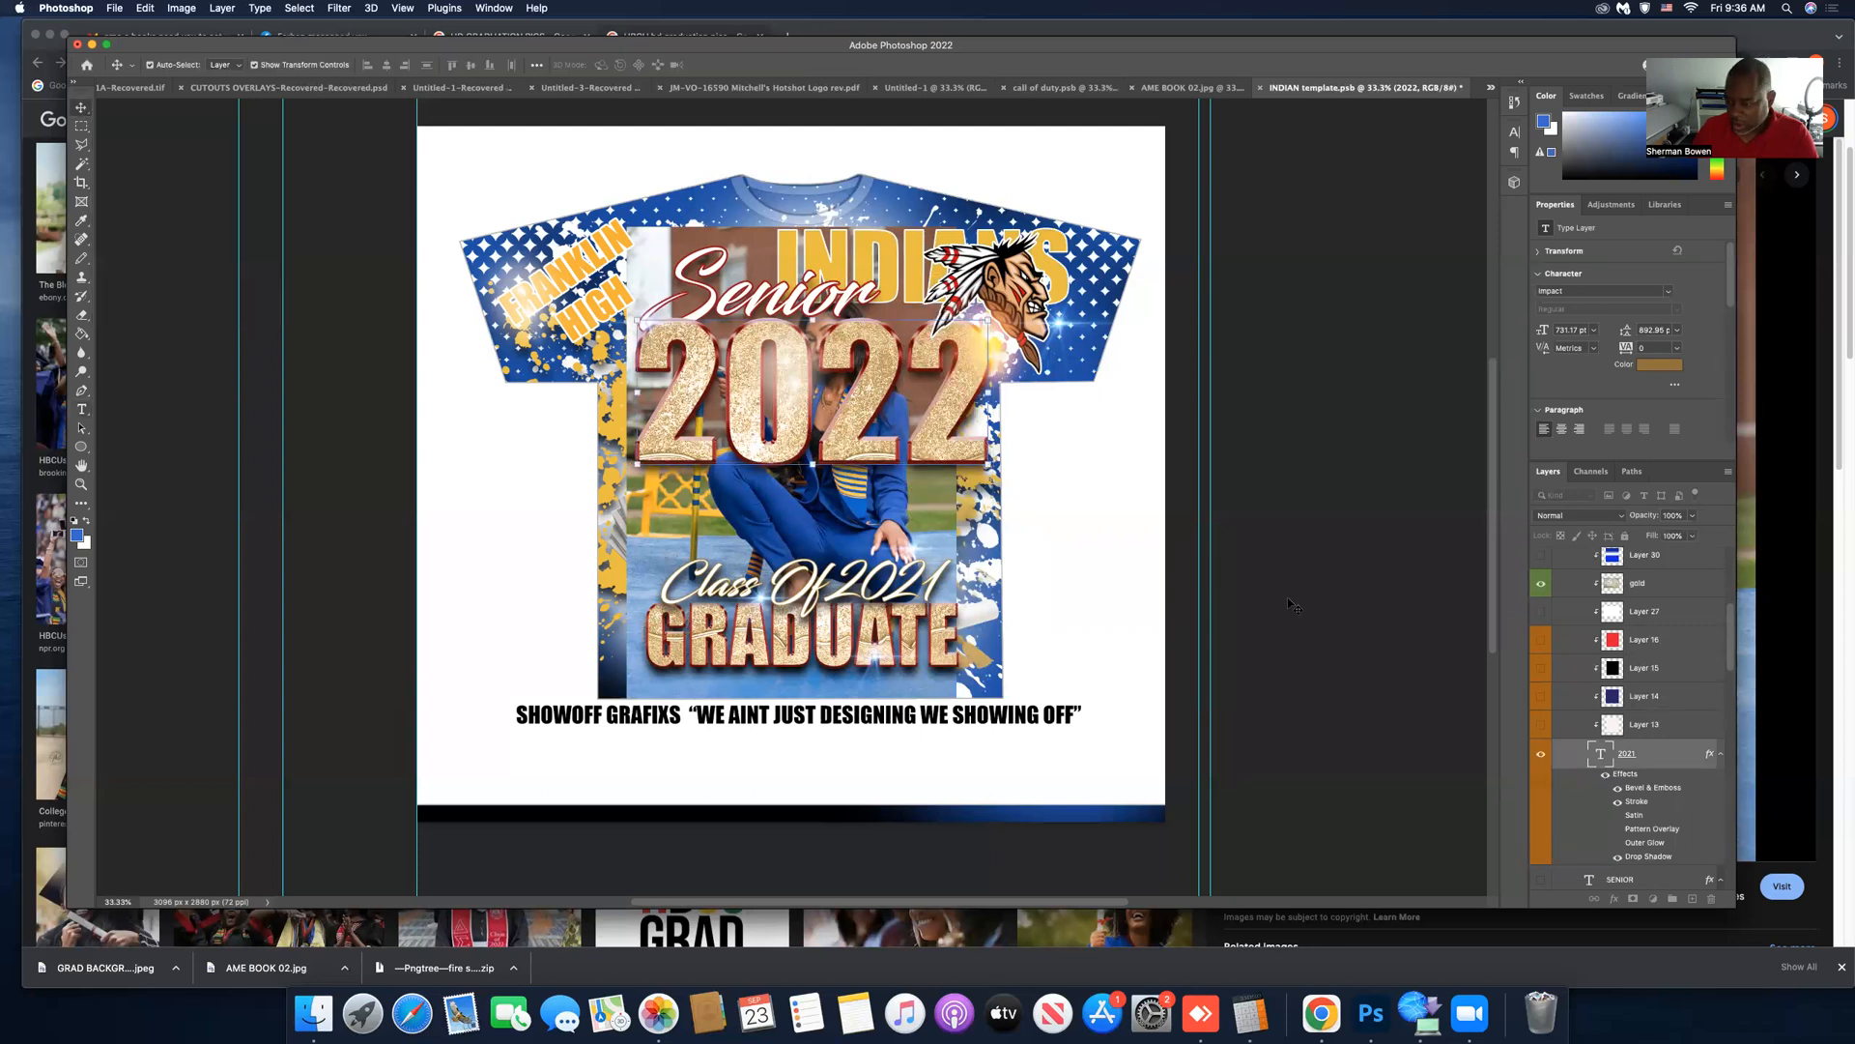
# Set the Stroke color of the 2022 text layer to the blue 1a499d sampled from the shirt sleeve.
pyautogui.doubleClick(1705, 757)
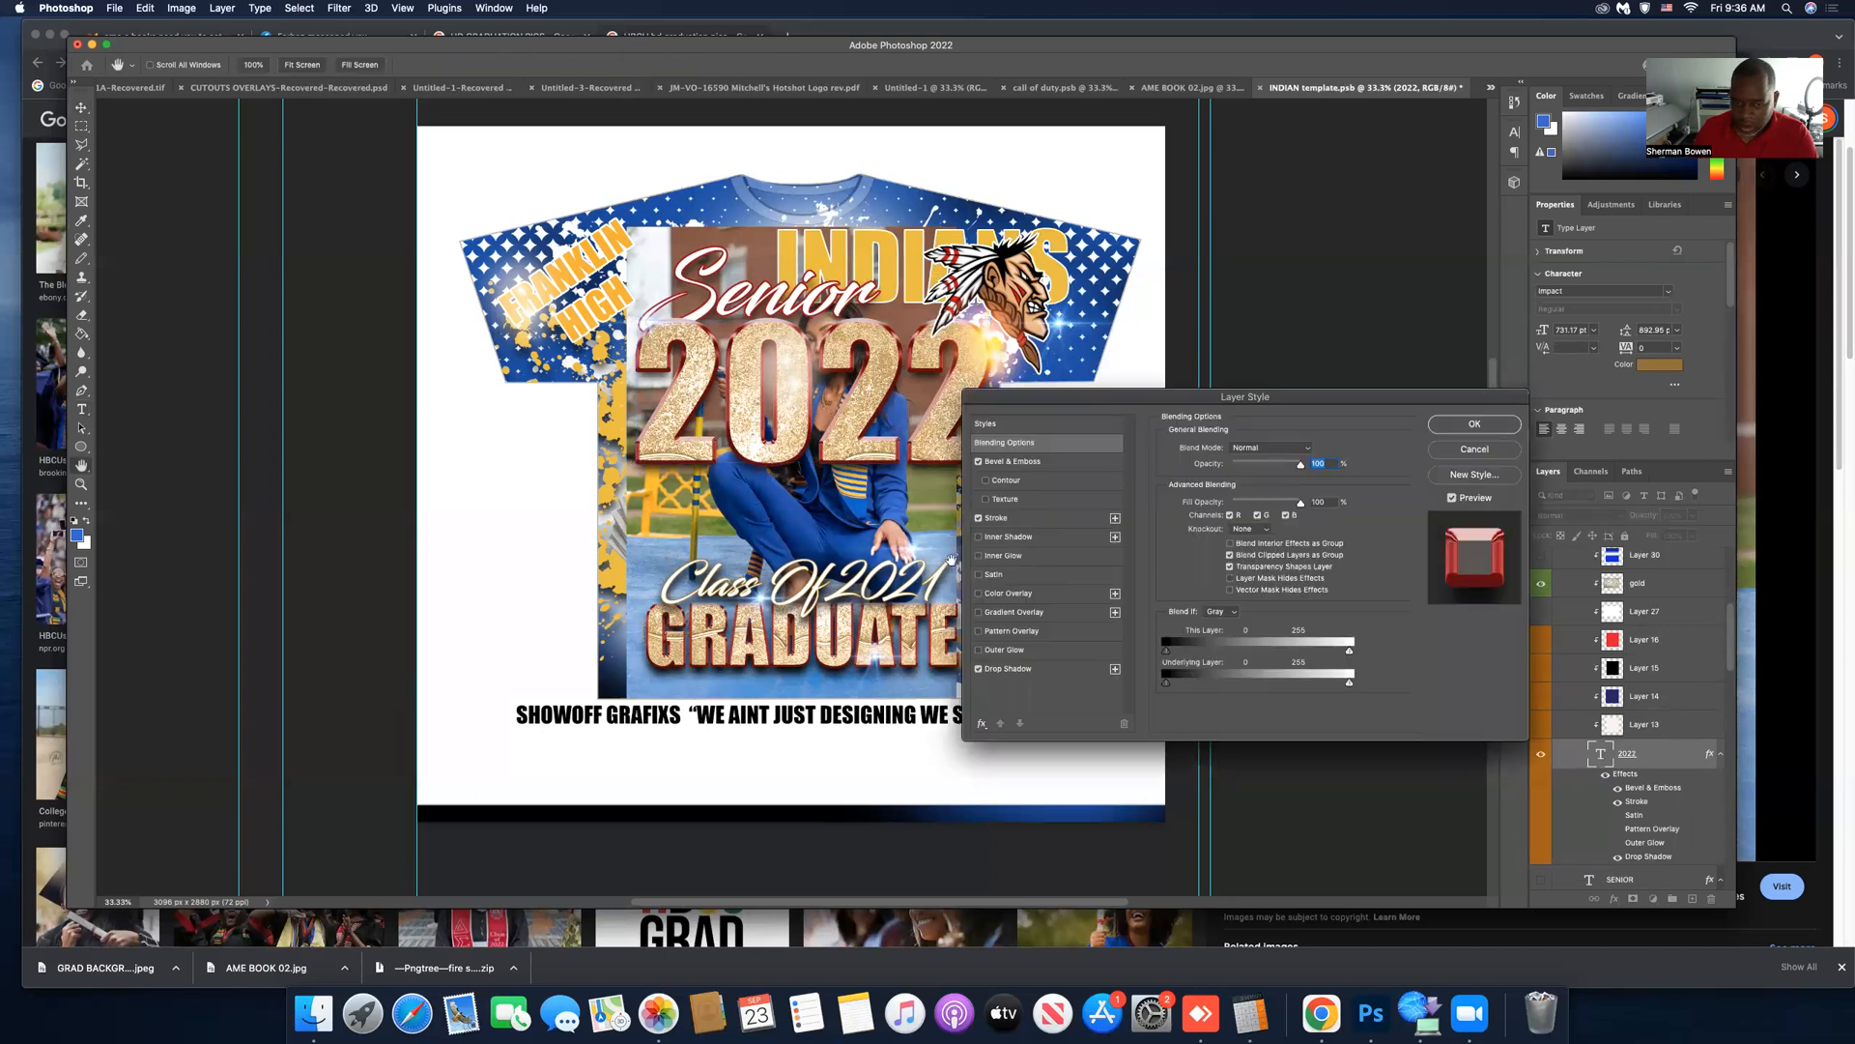
pyautogui.click(1045, 522)
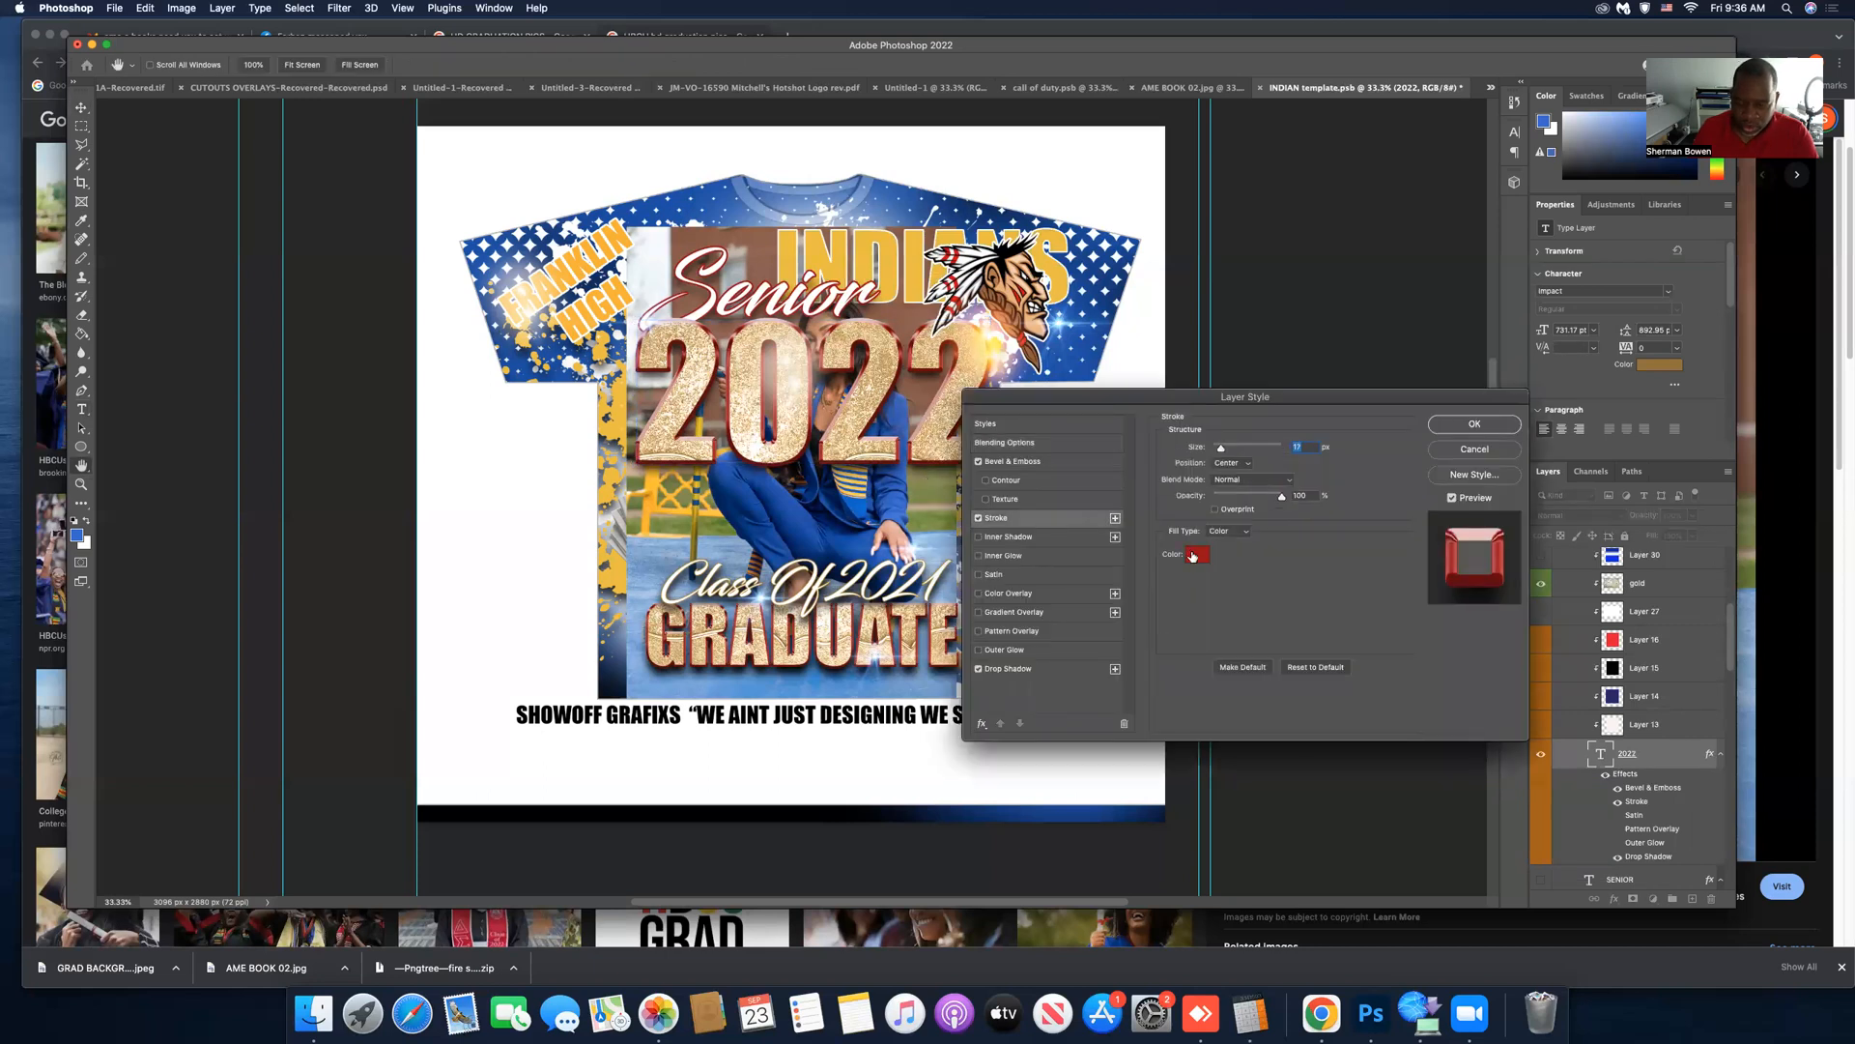
pyautogui.click(1192, 552)
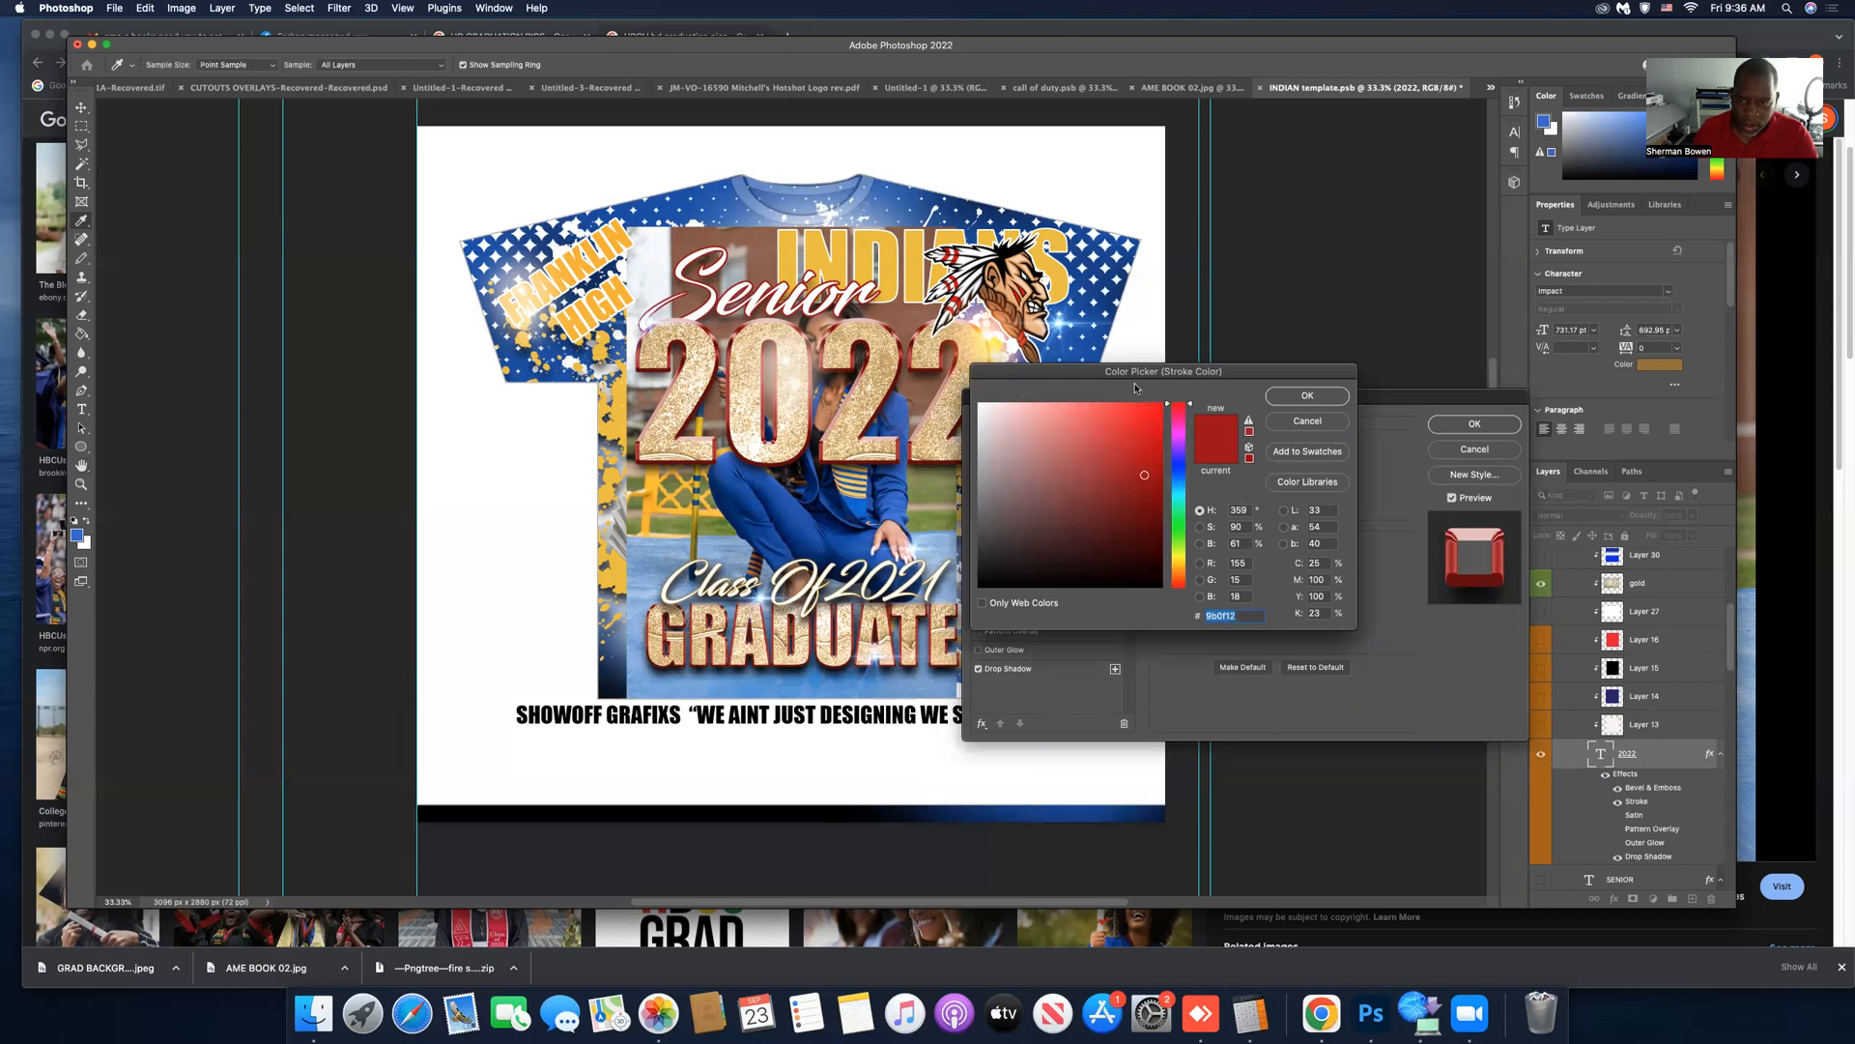
pyautogui.click(1095, 336)
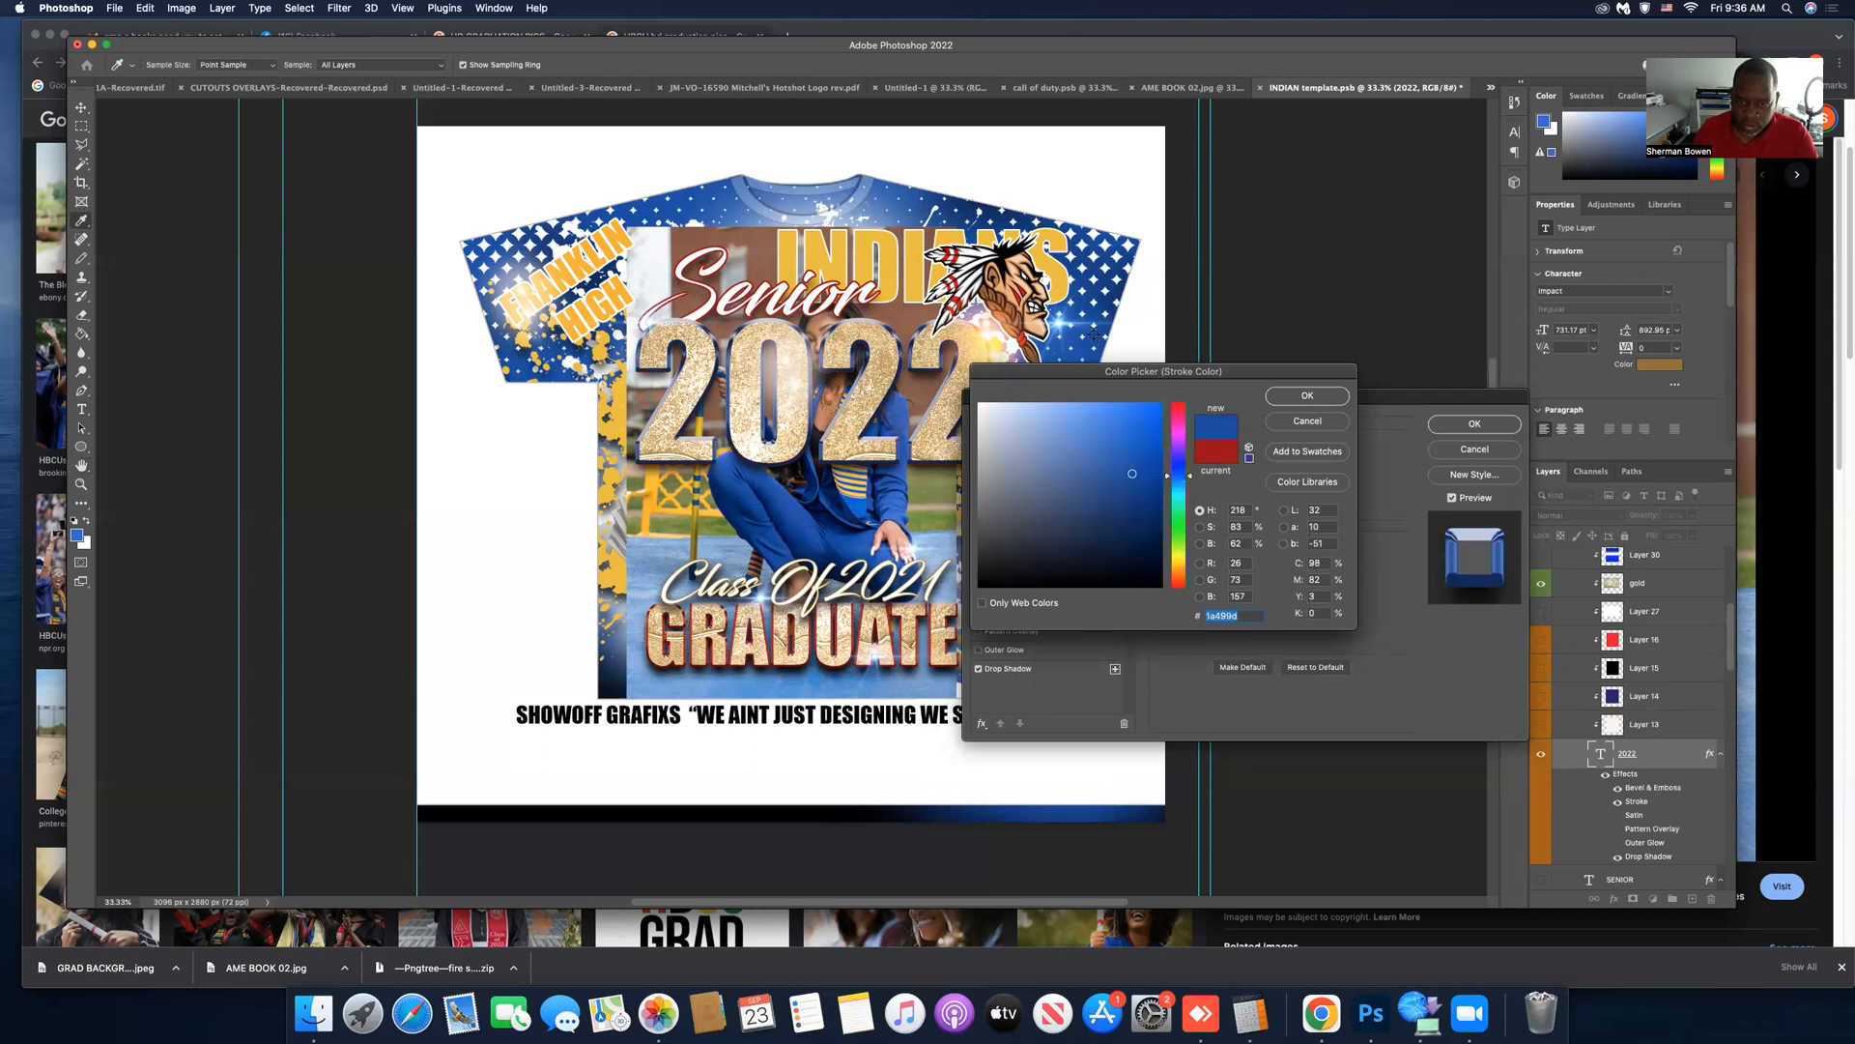
pyautogui.click(1280, 397)
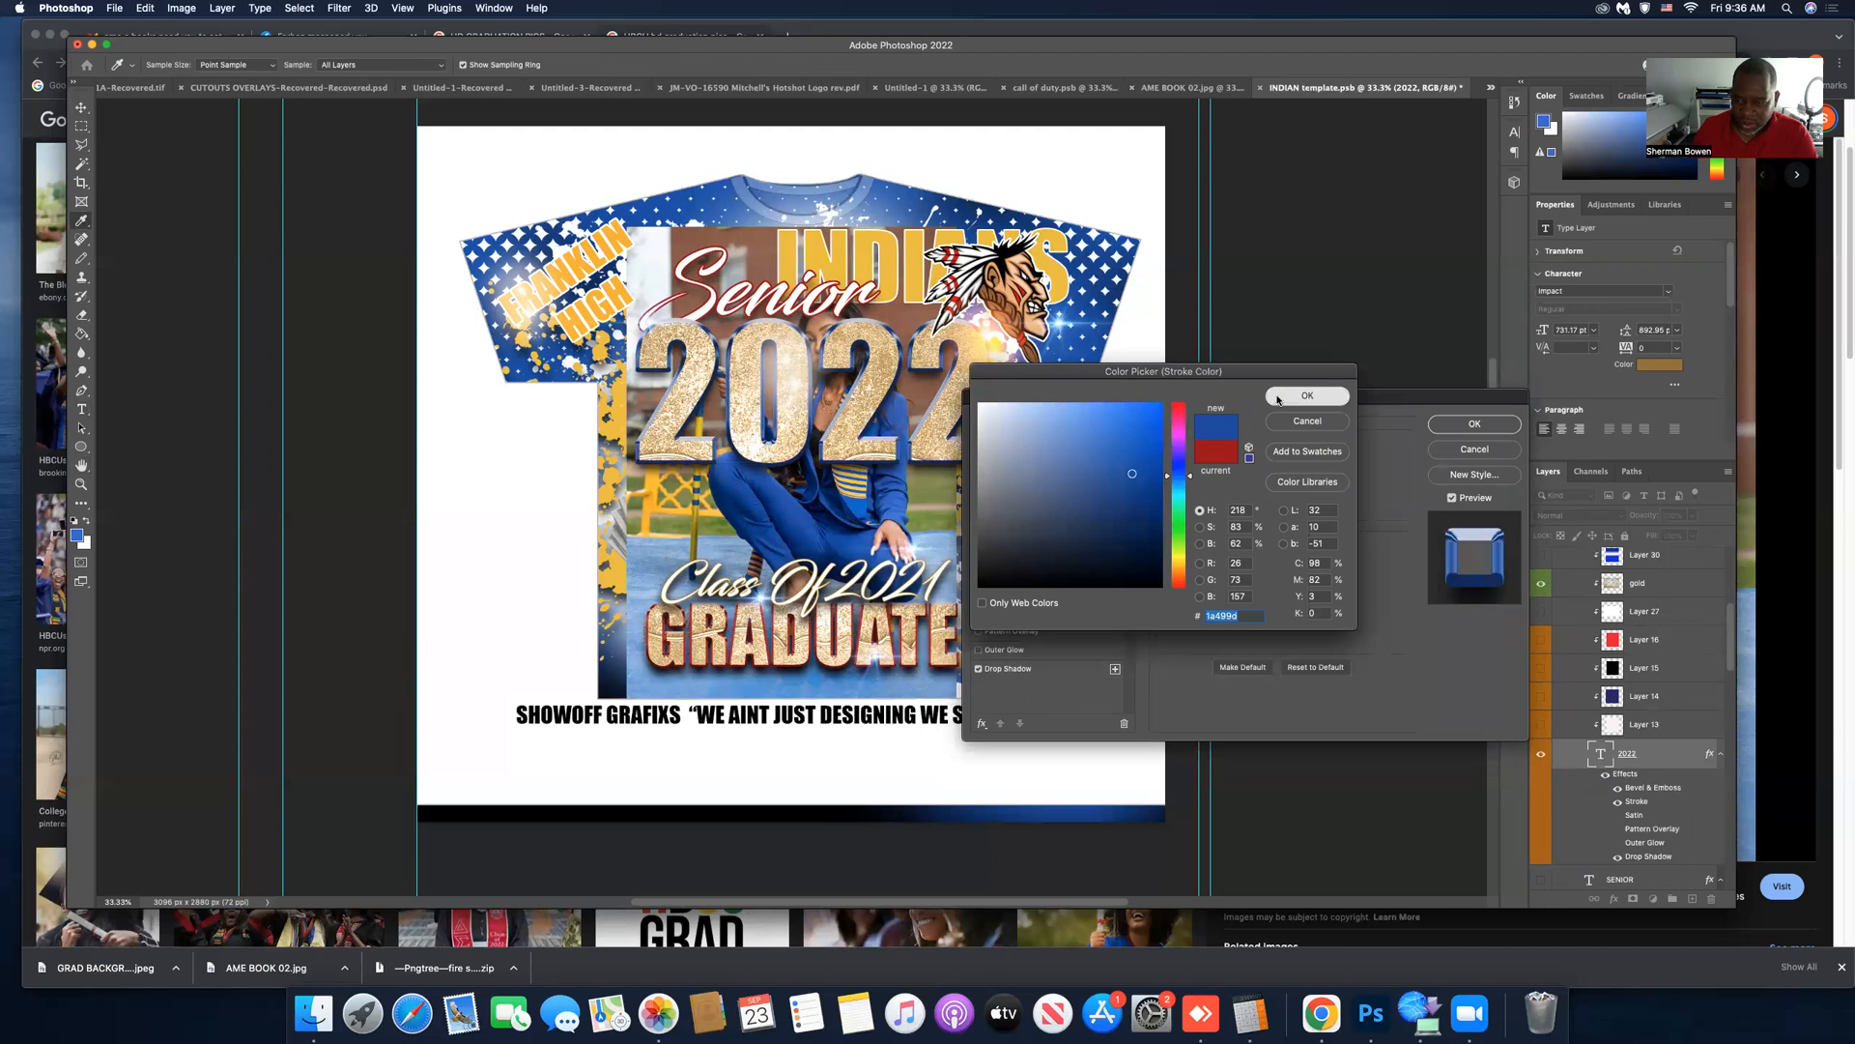
pyautogui.click(1453, 426)
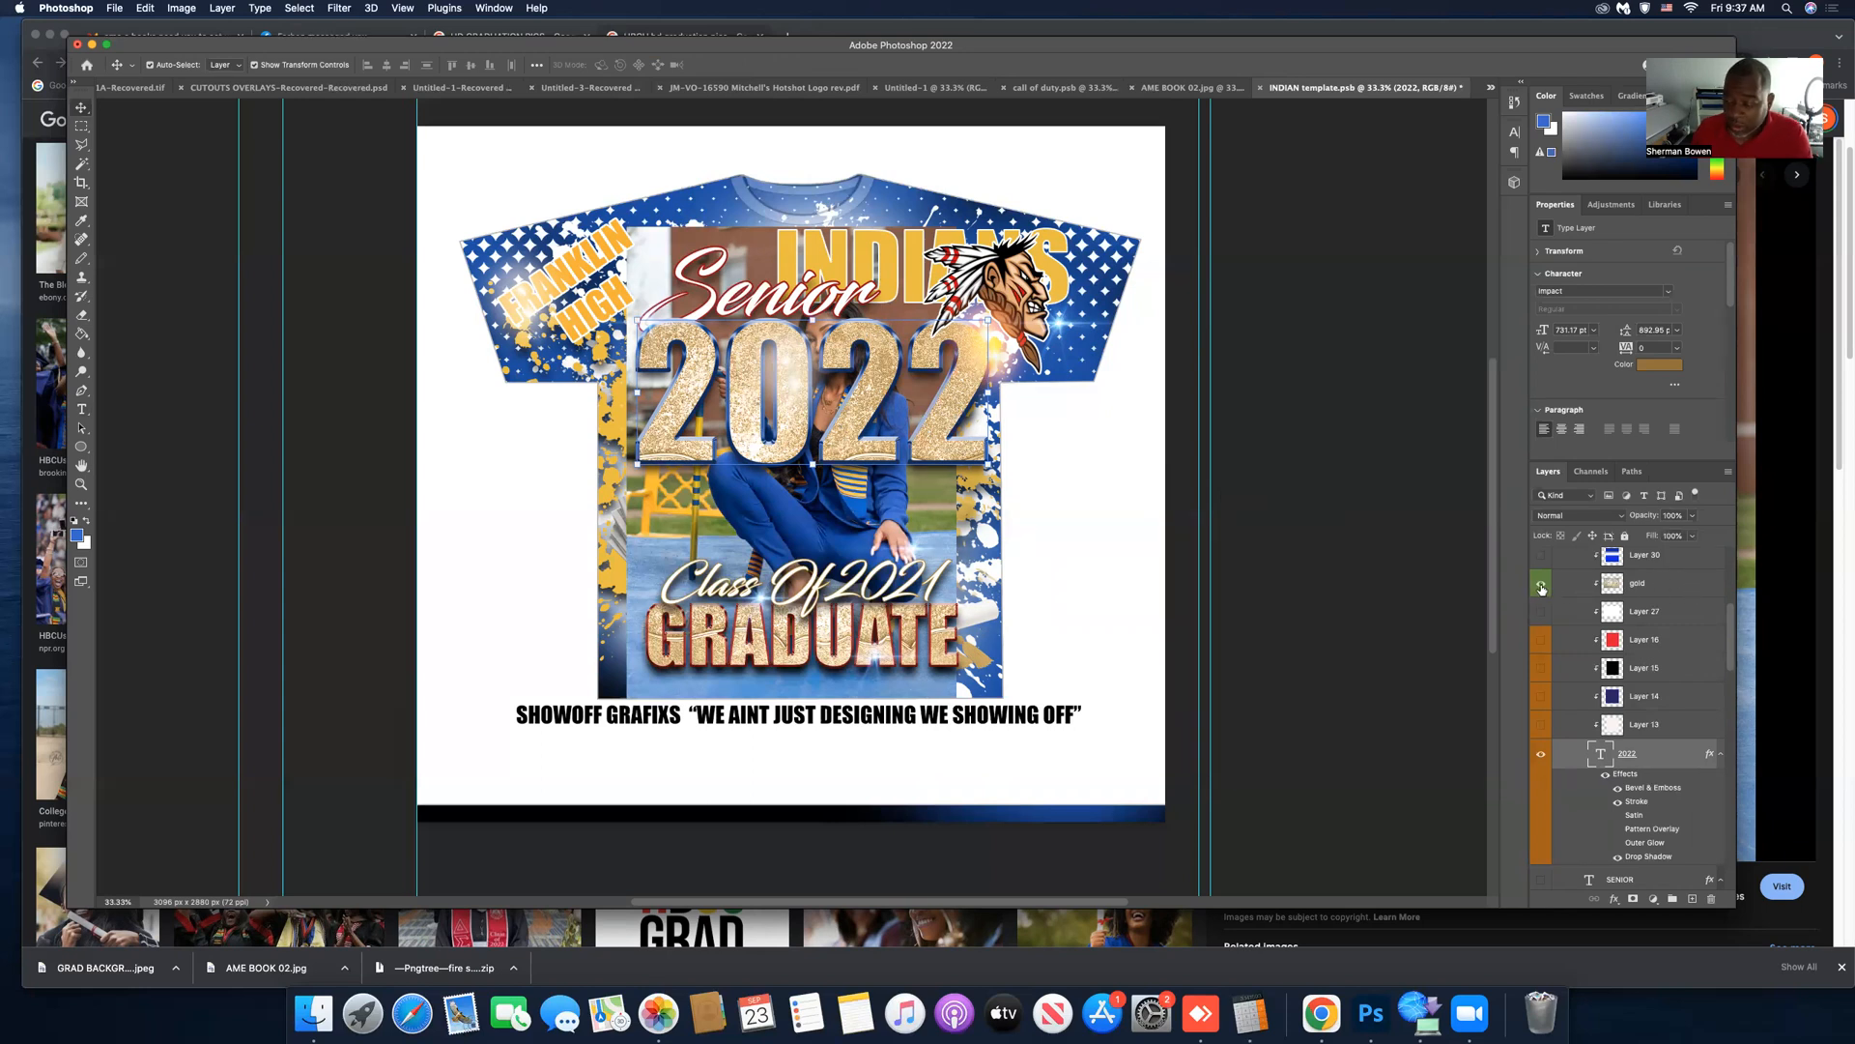
# Hide the gold glitter layer clipped to the 2022 text and show the red Layer 16.
pyautogui.scroll(3, 1621, 603)
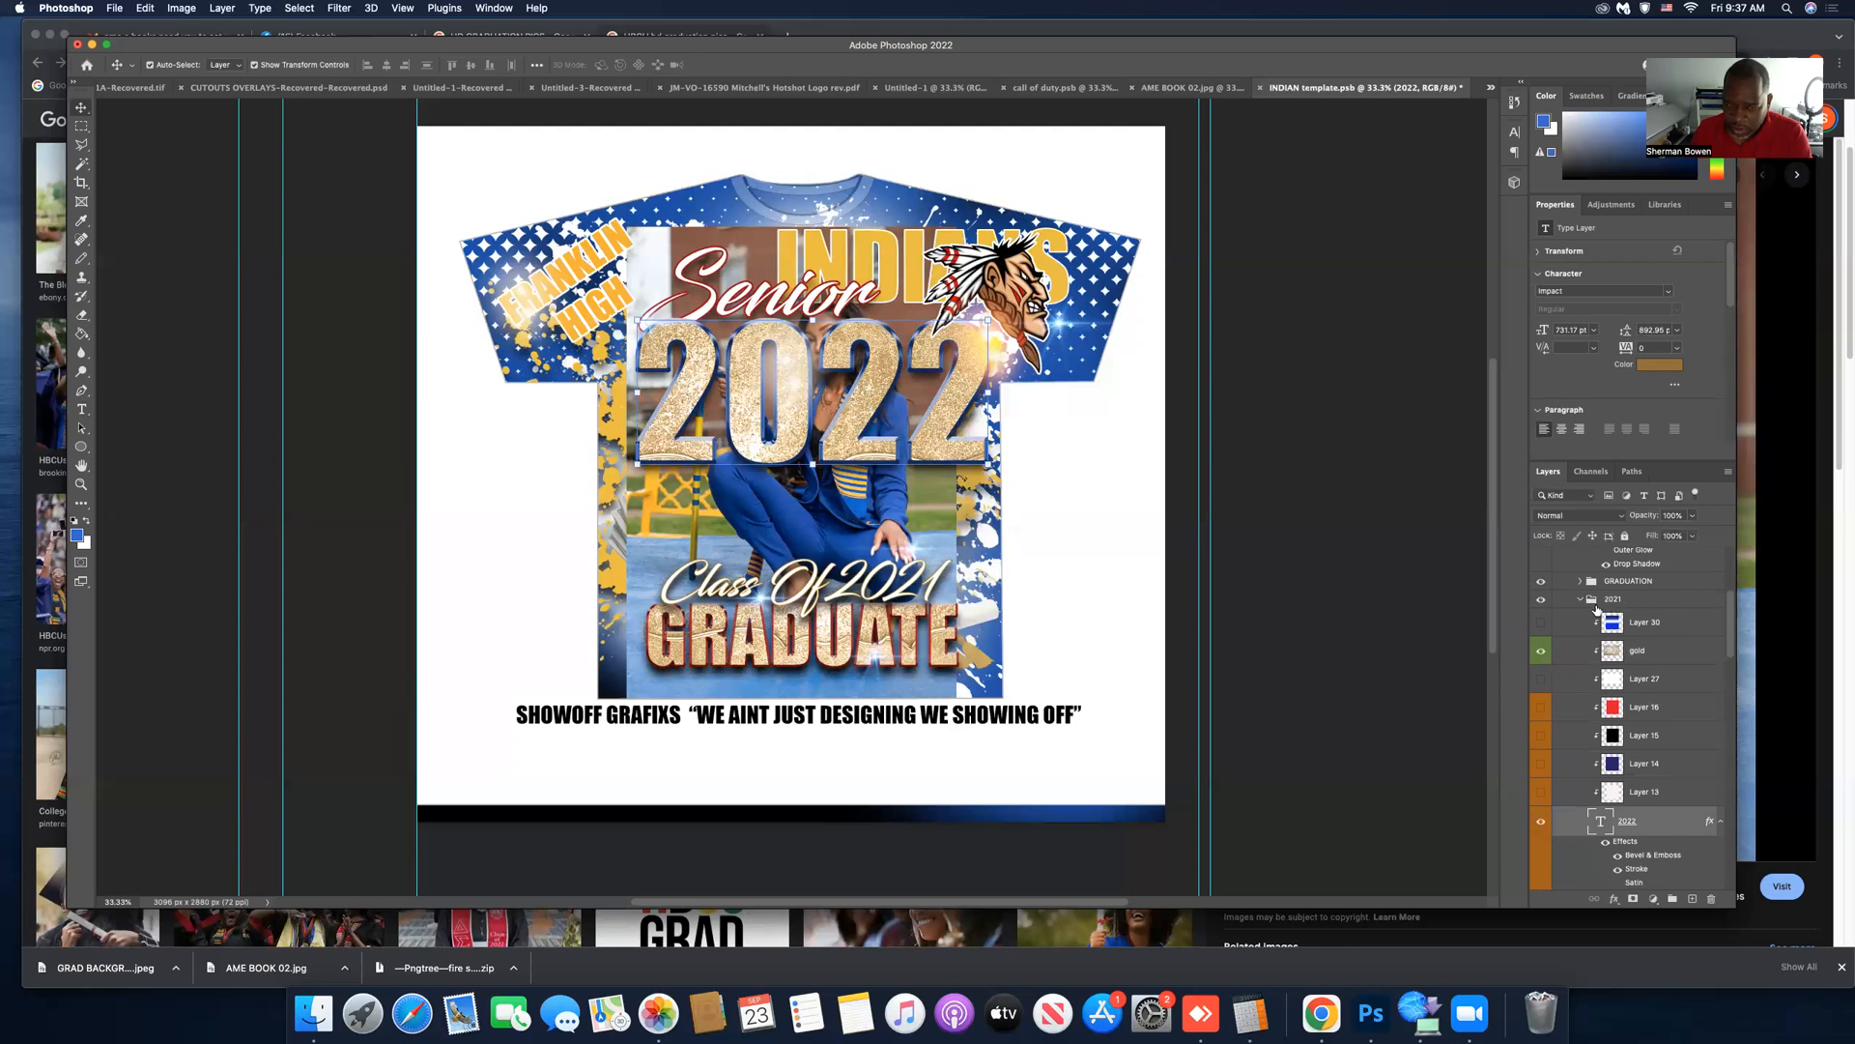
pyautogui.click(1540, 654)
pyautogui.click(1543, 711)
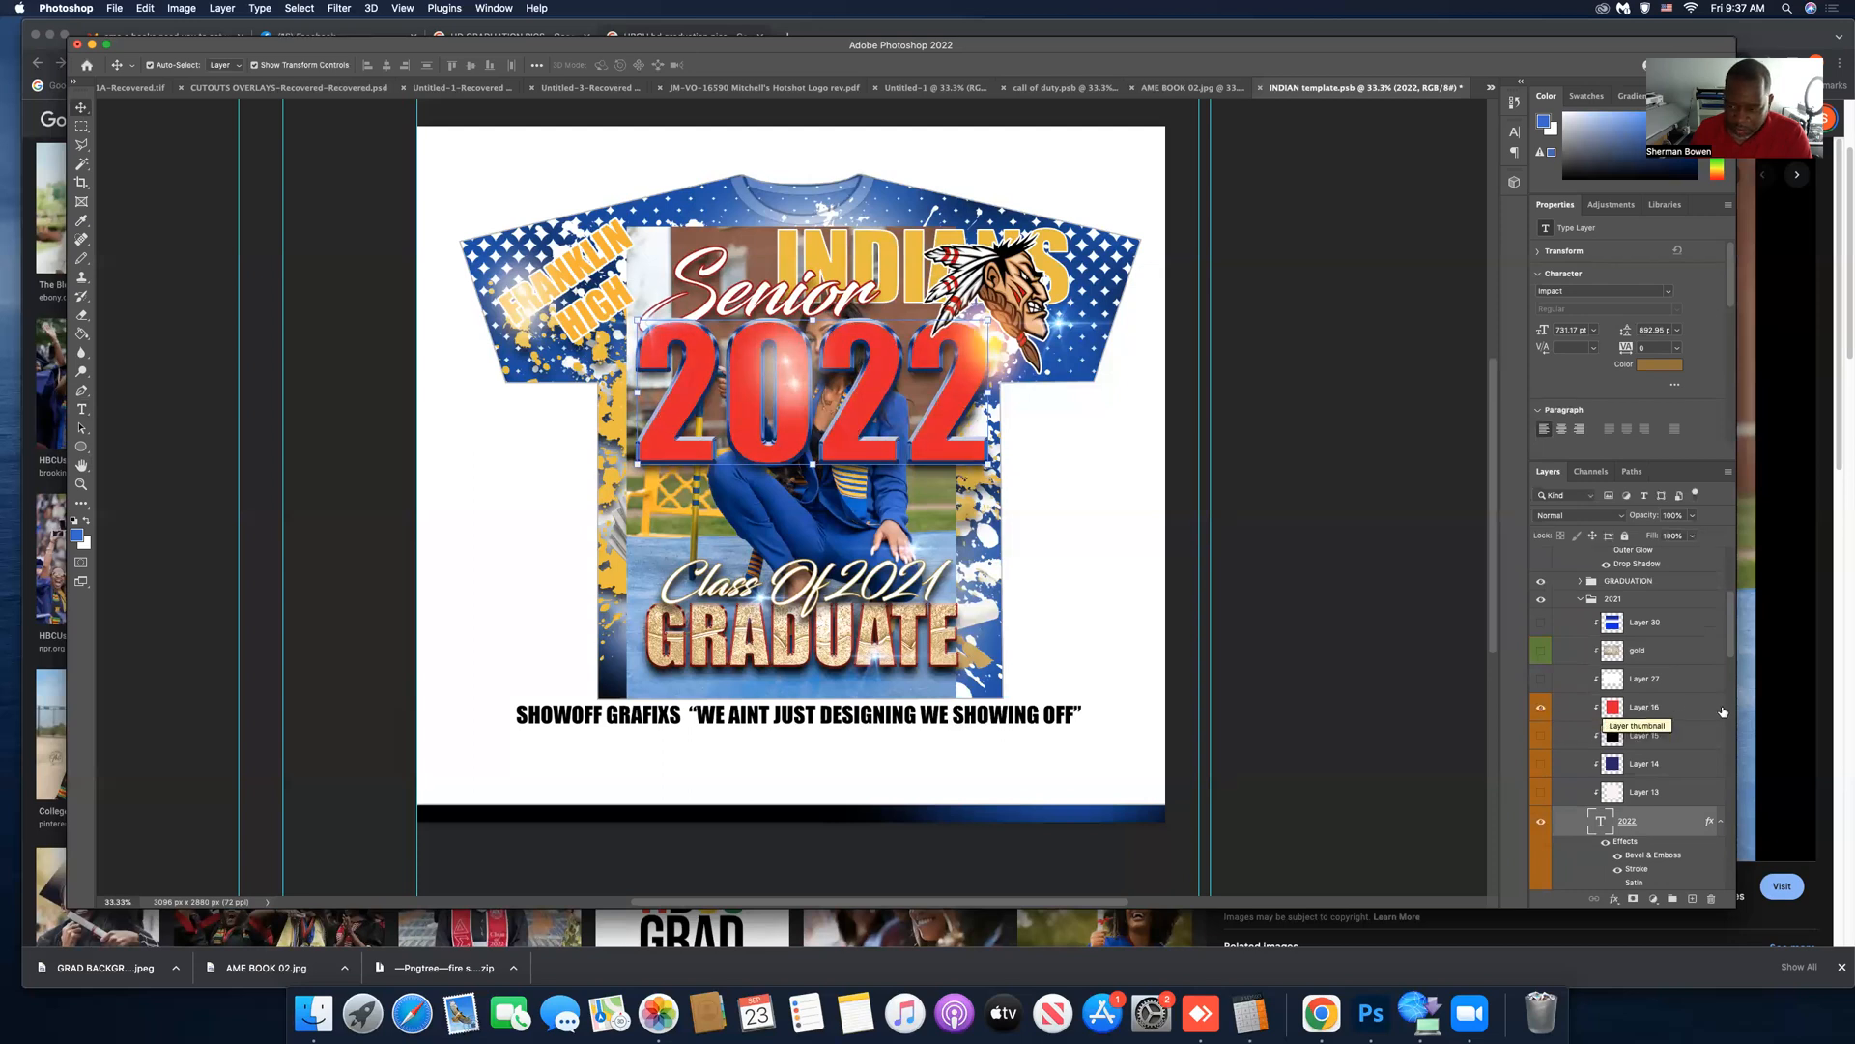
# Add a Color Overlay to Layer 16 in the golden yellow sampled from the INDIANS lettering, and show the gold glitter layer again.
pyautogui.doubleClick(1665, 711)
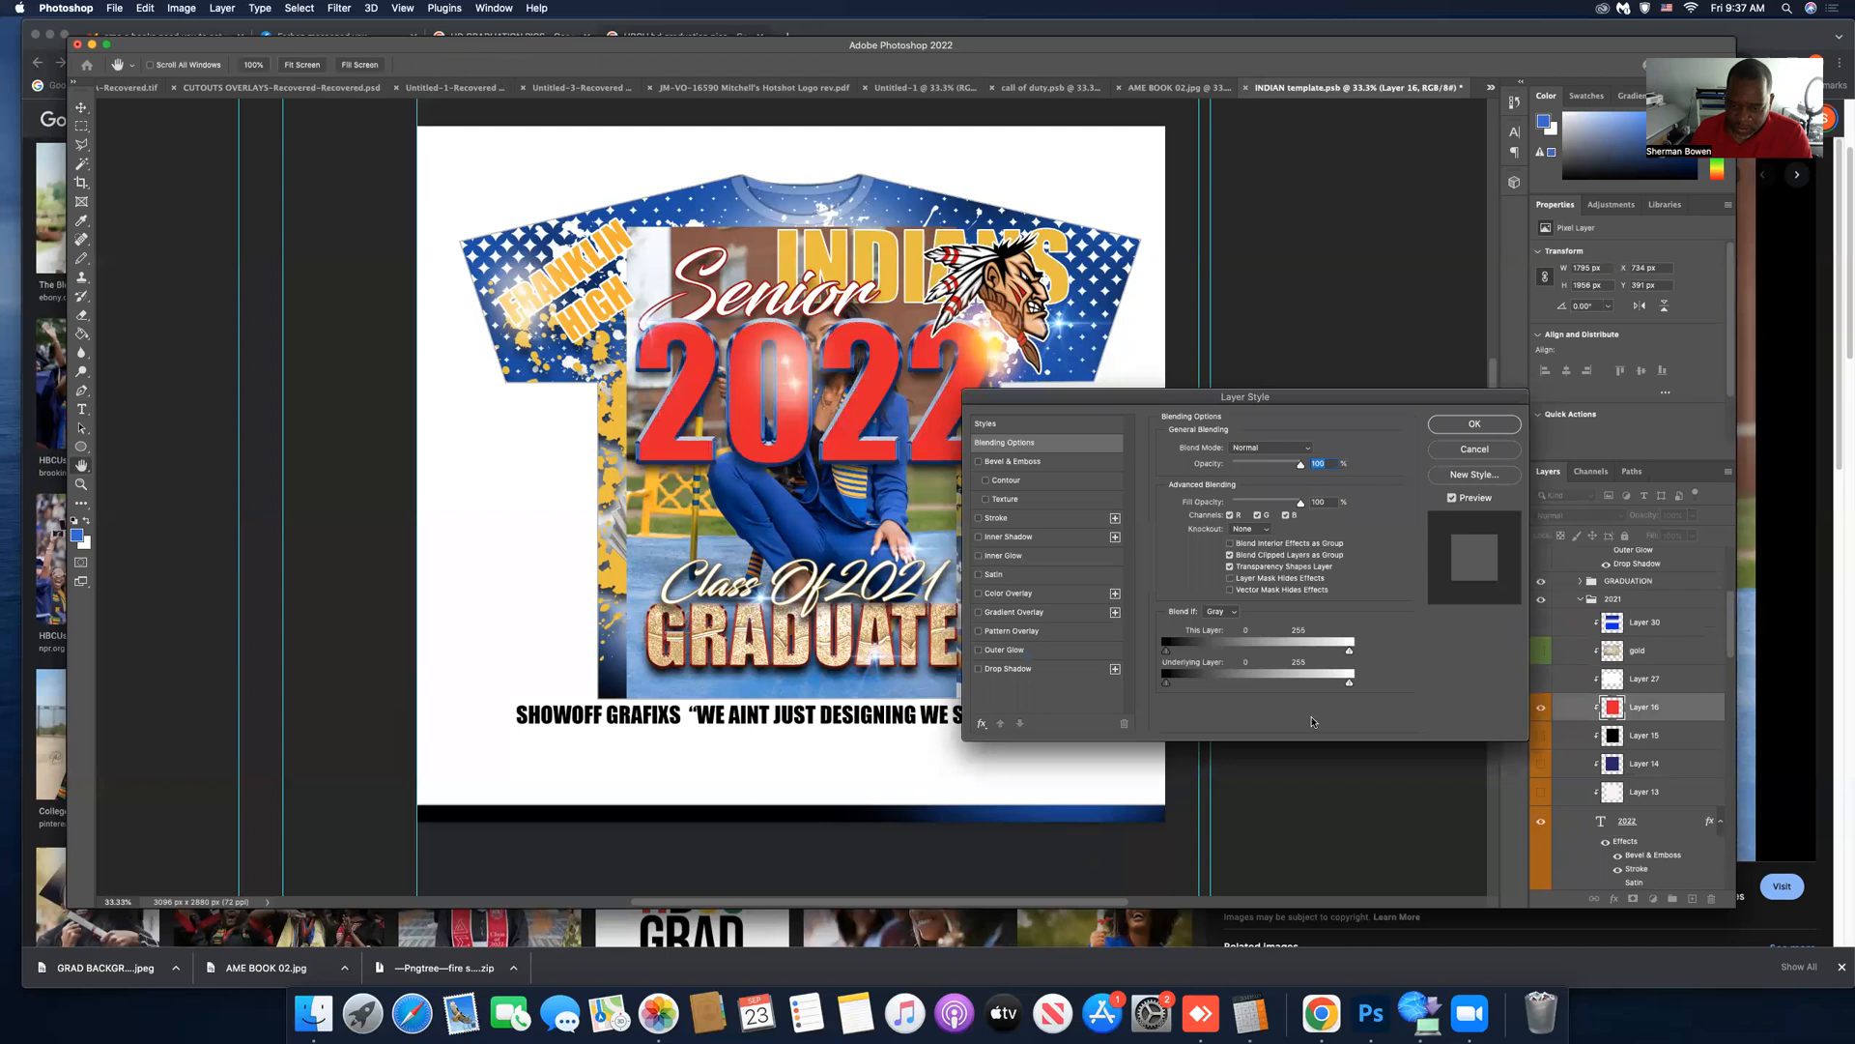
pyautogui.click(1054, 596)
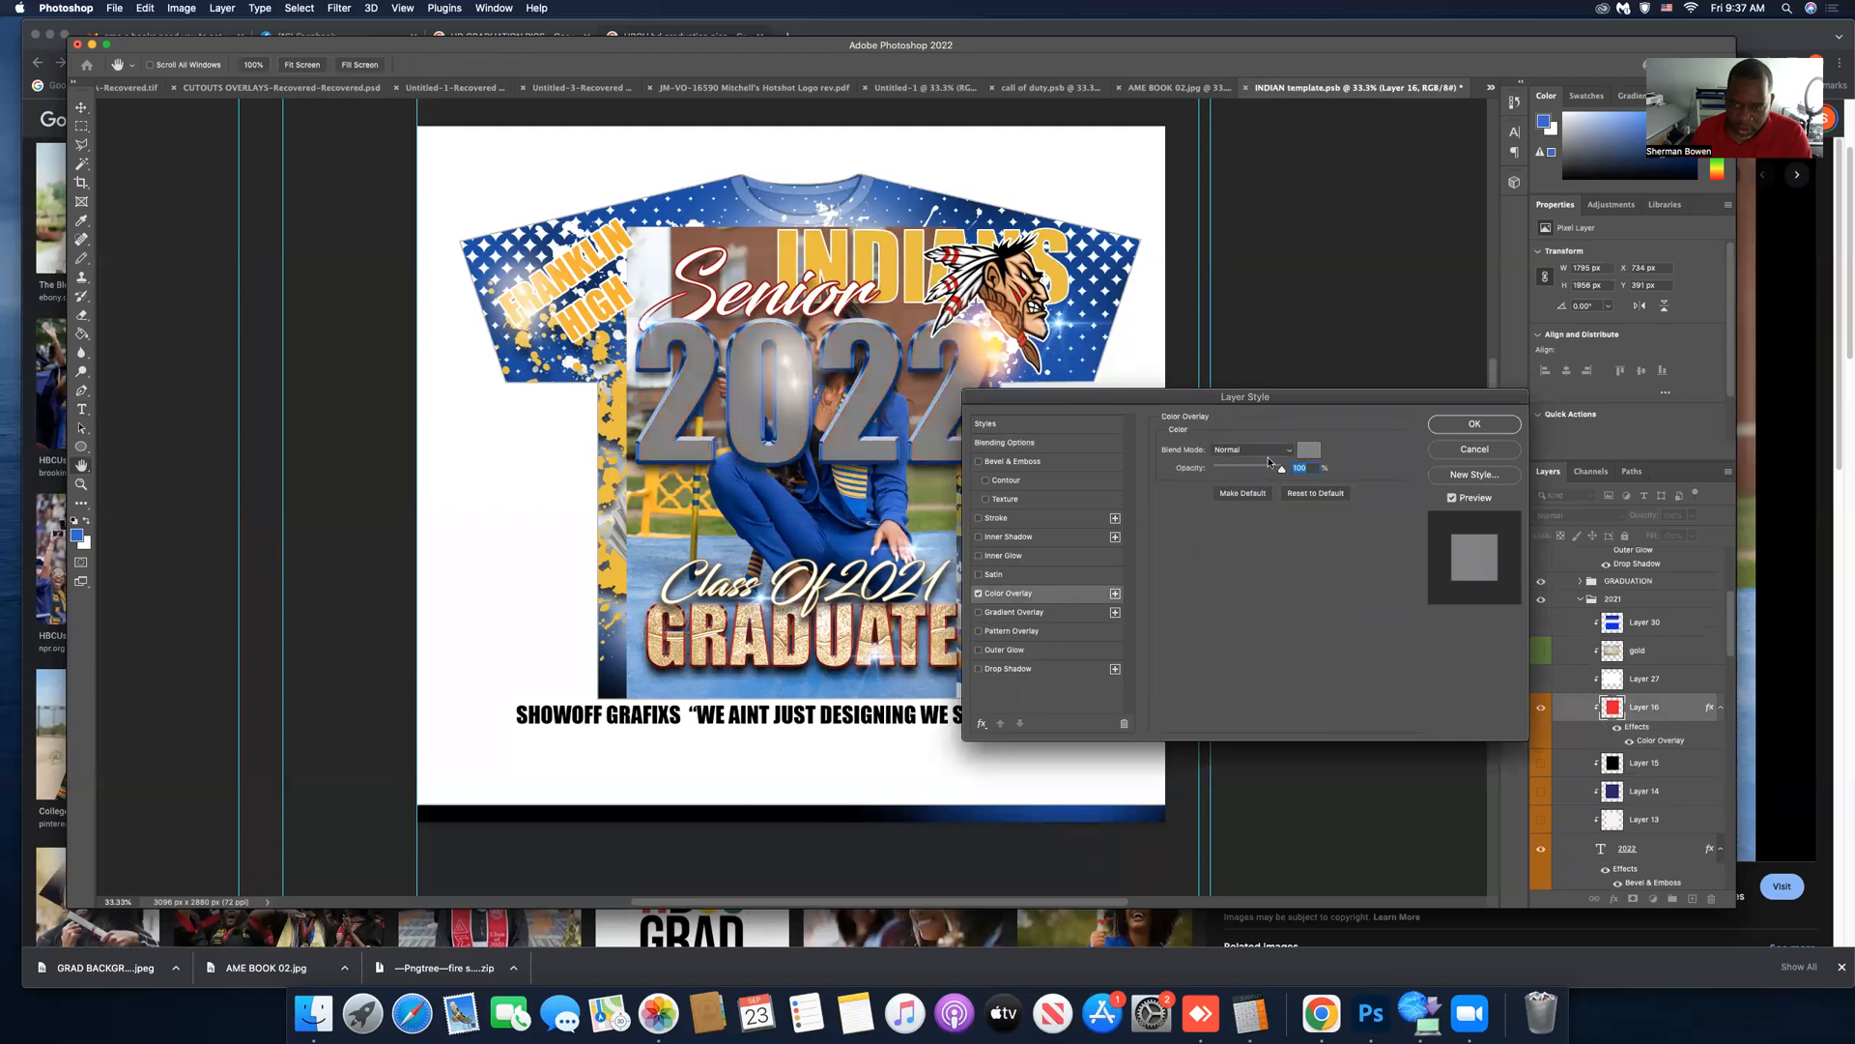
pyautogui.click(1300, 453)
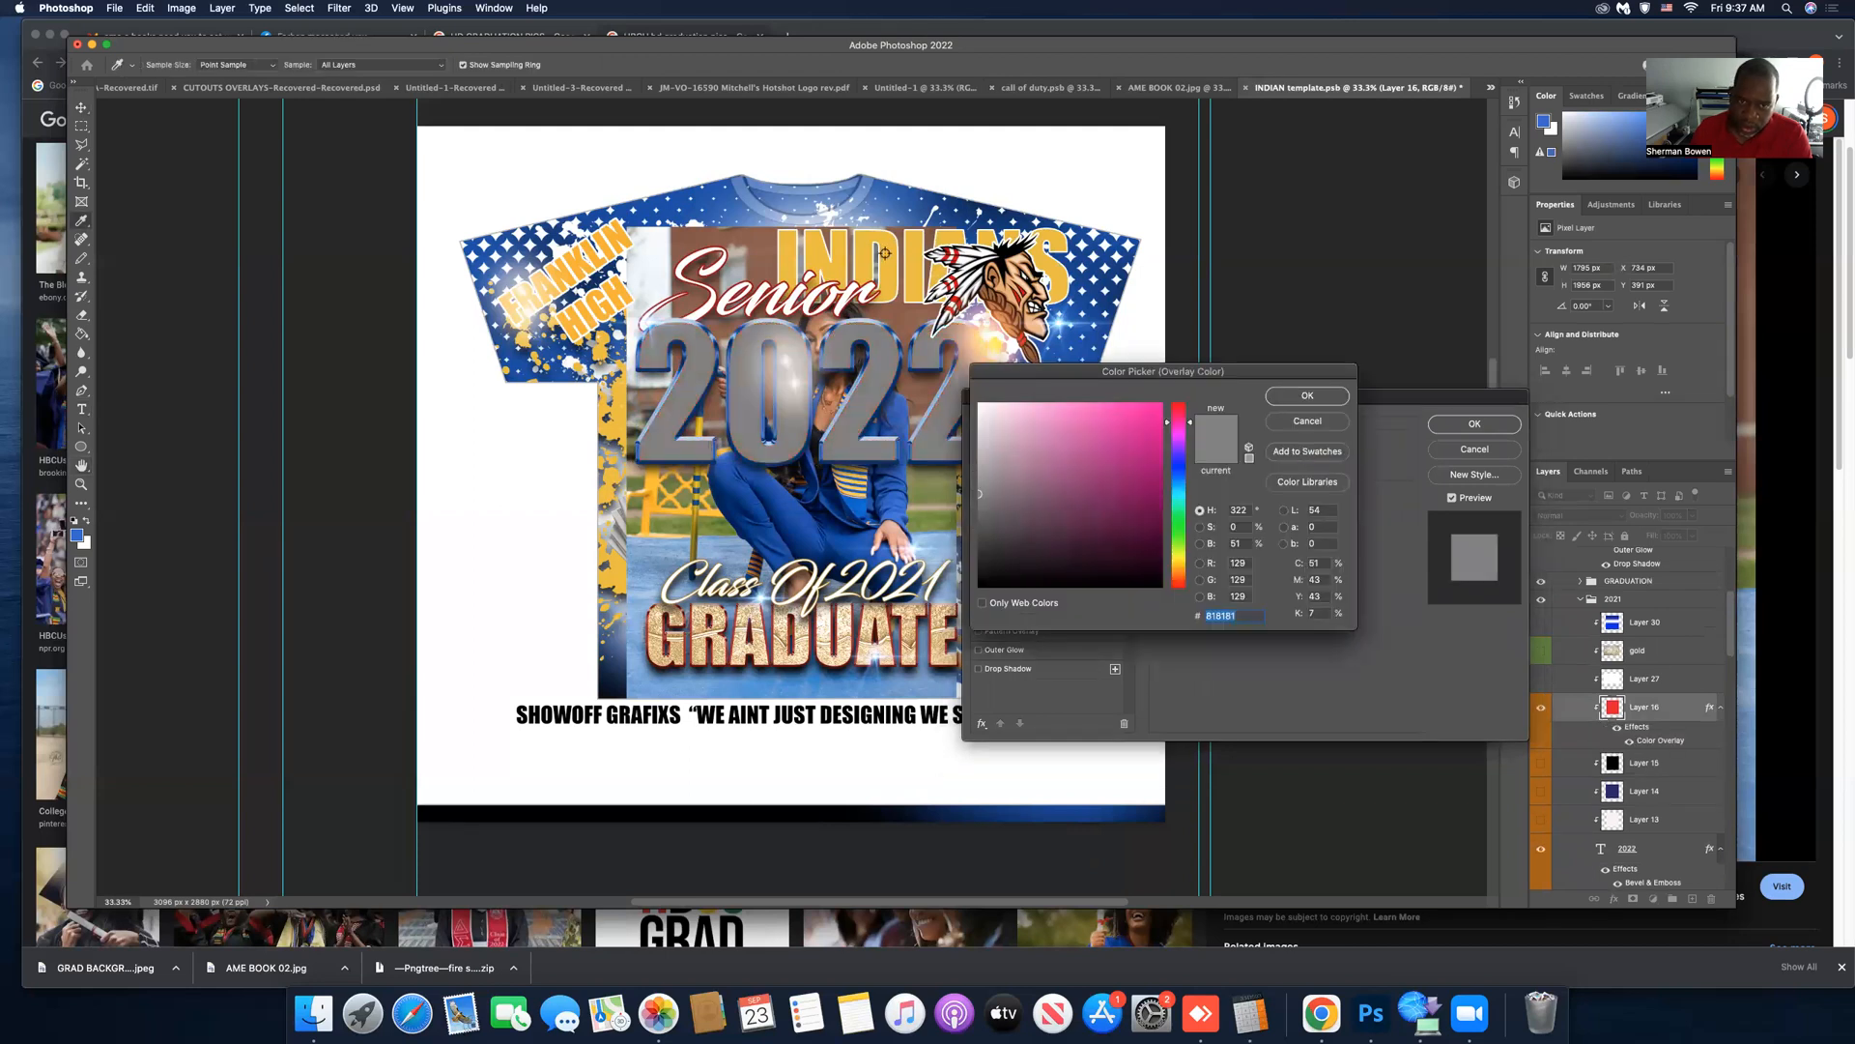
pyautogui.click(959, 306)
pyautogui.click(1320, 401)
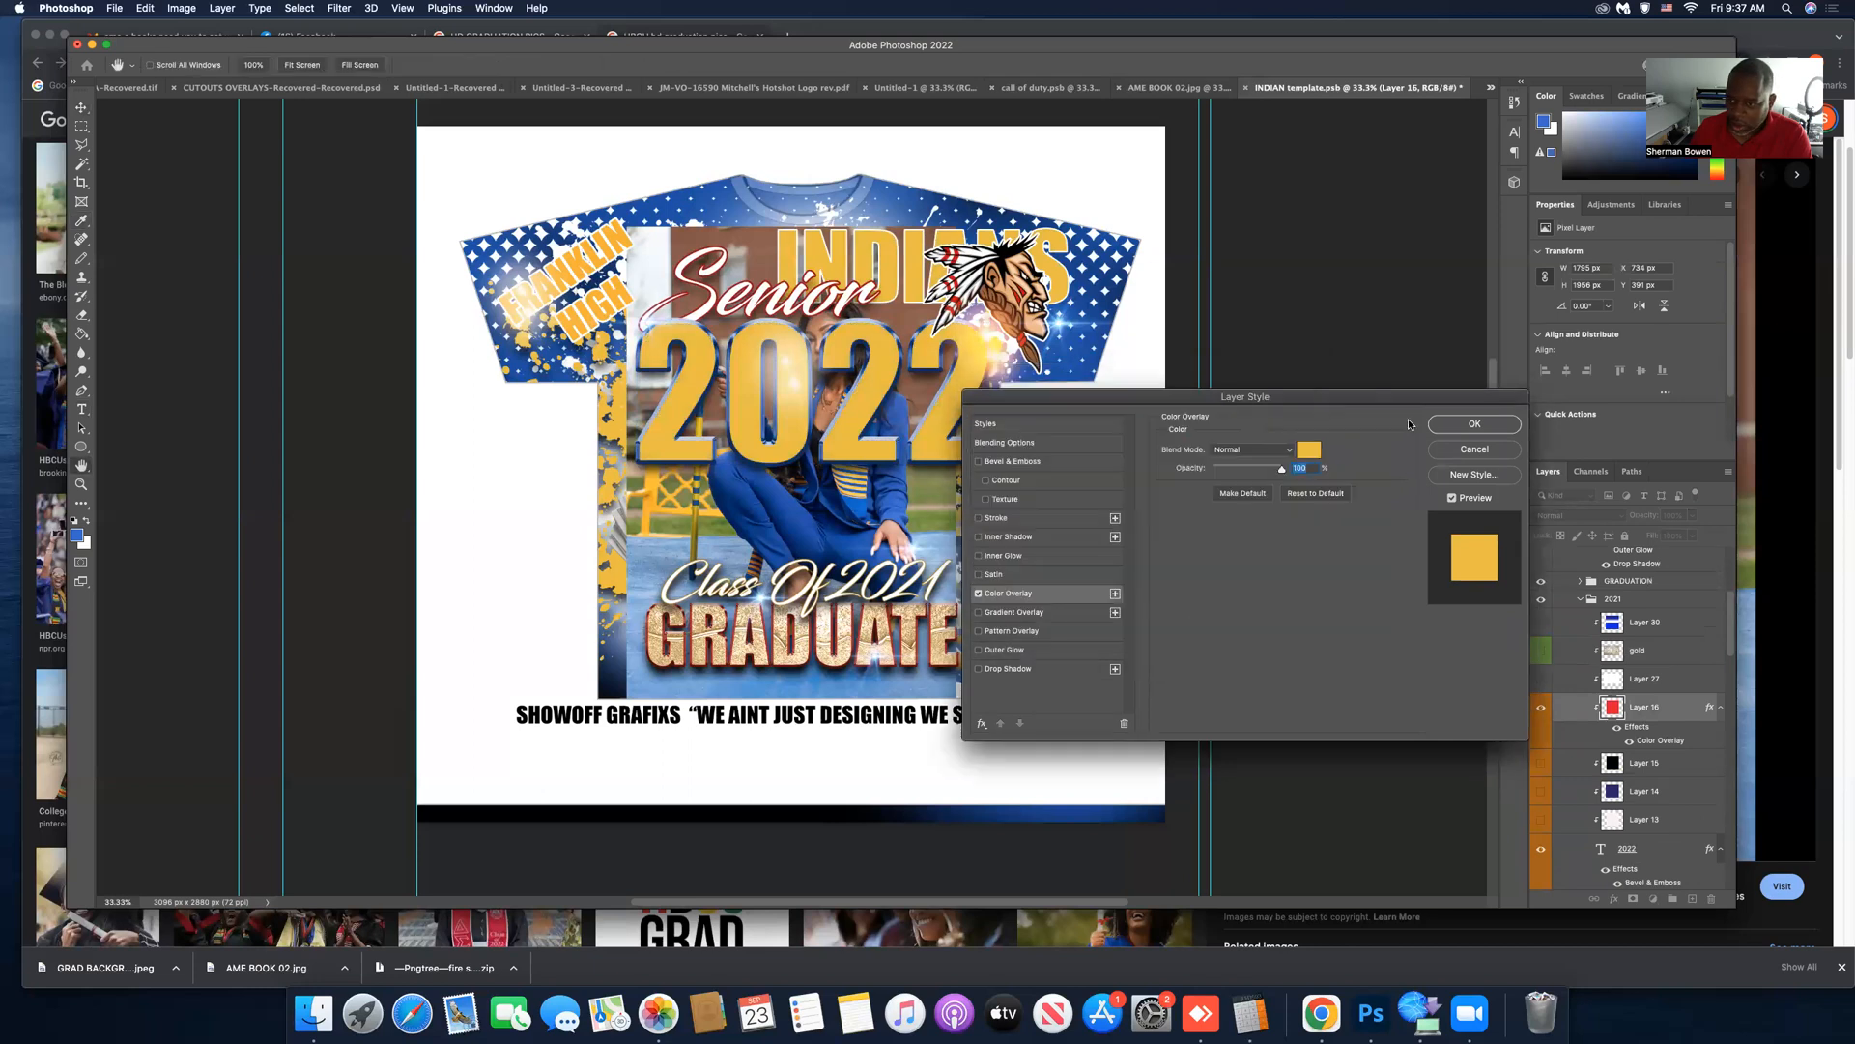
pyautogui.click(1474, 423)
pyautogui.click(355, 475)
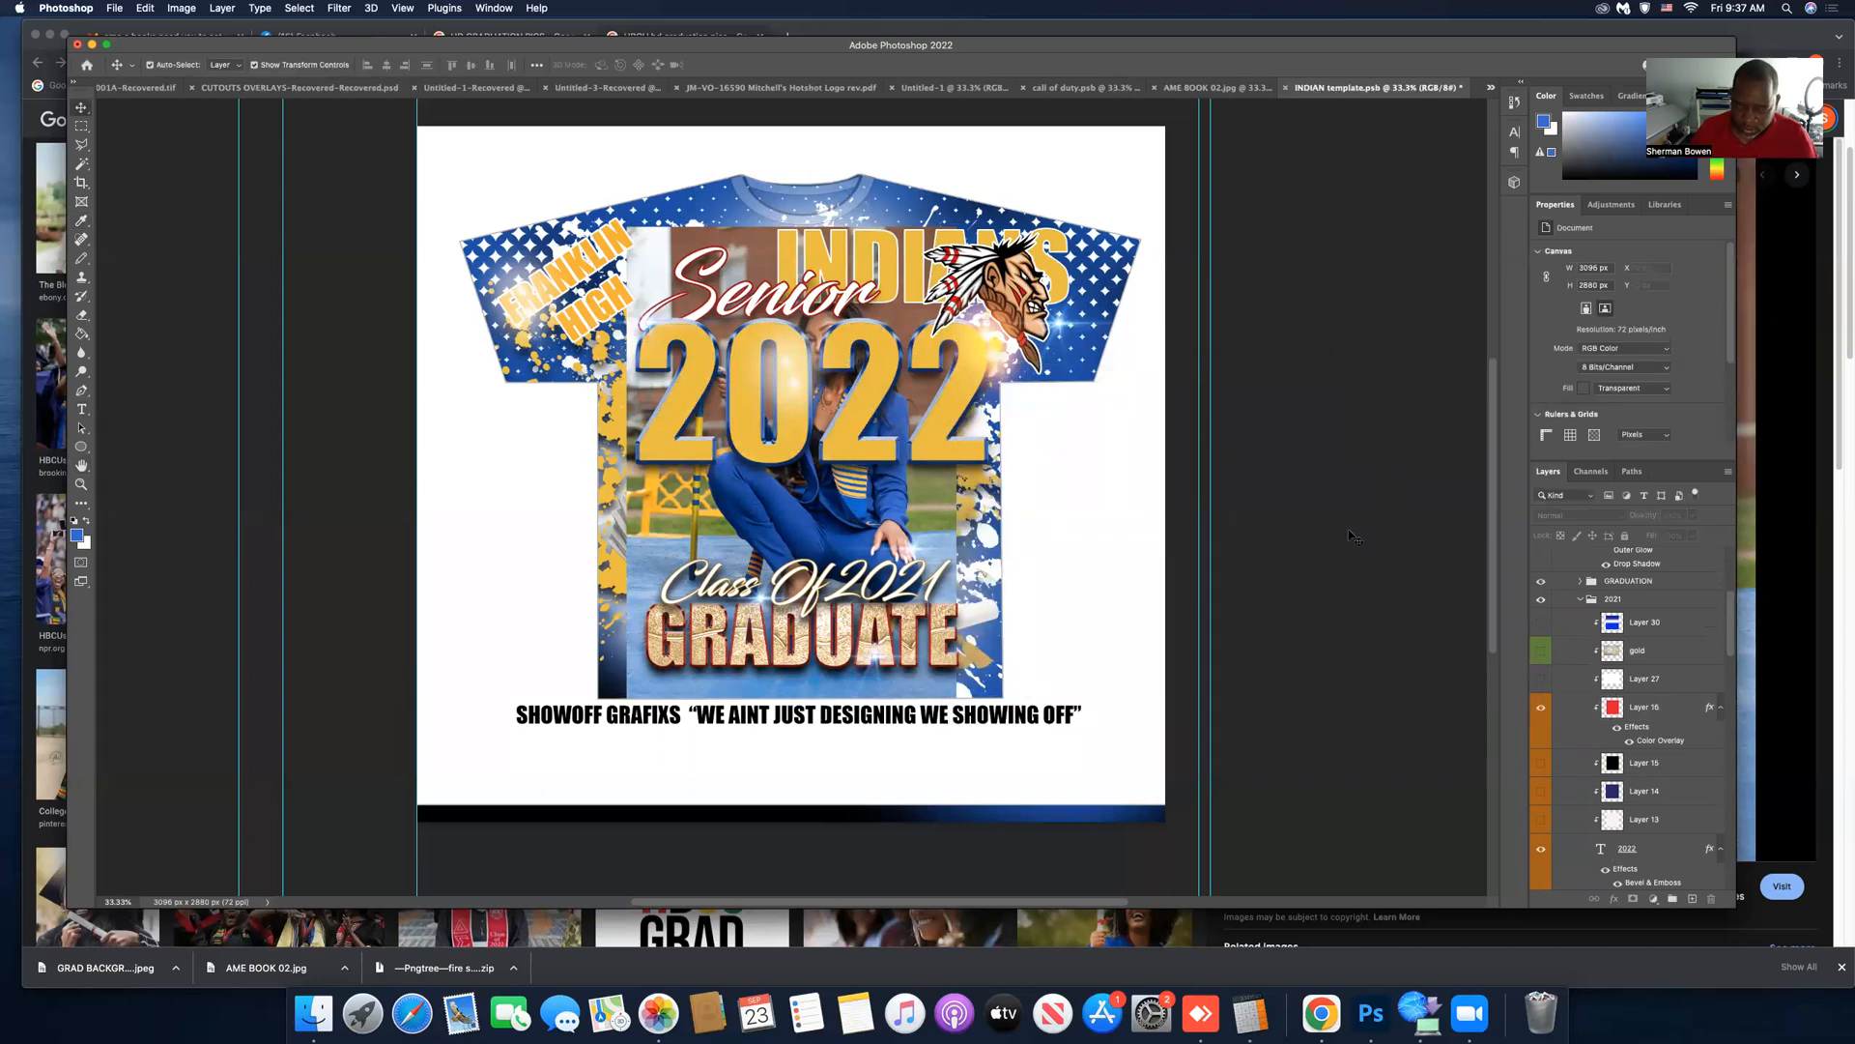
pyautogui.click(1544, 655)
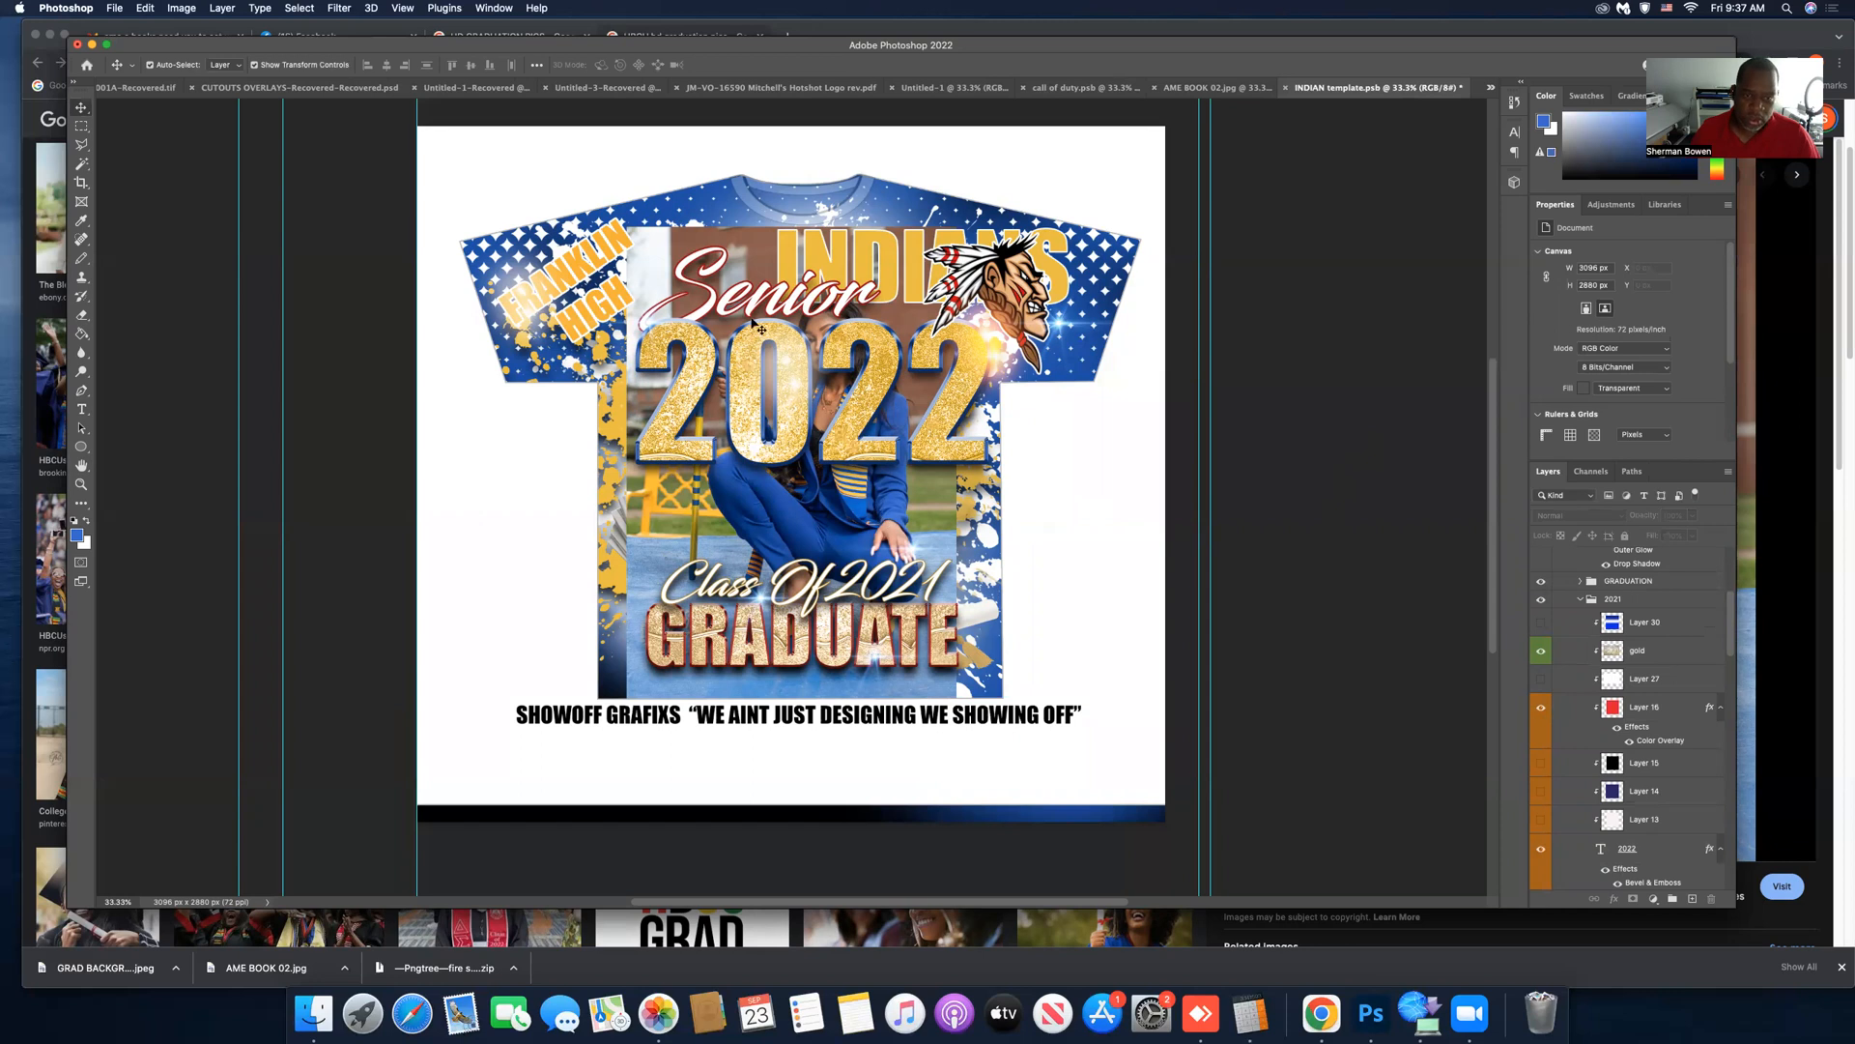
# Hide the Senior script text layer and the MASCOT layer over the INDIANS lettering.
pyautogui.click(736, 308)
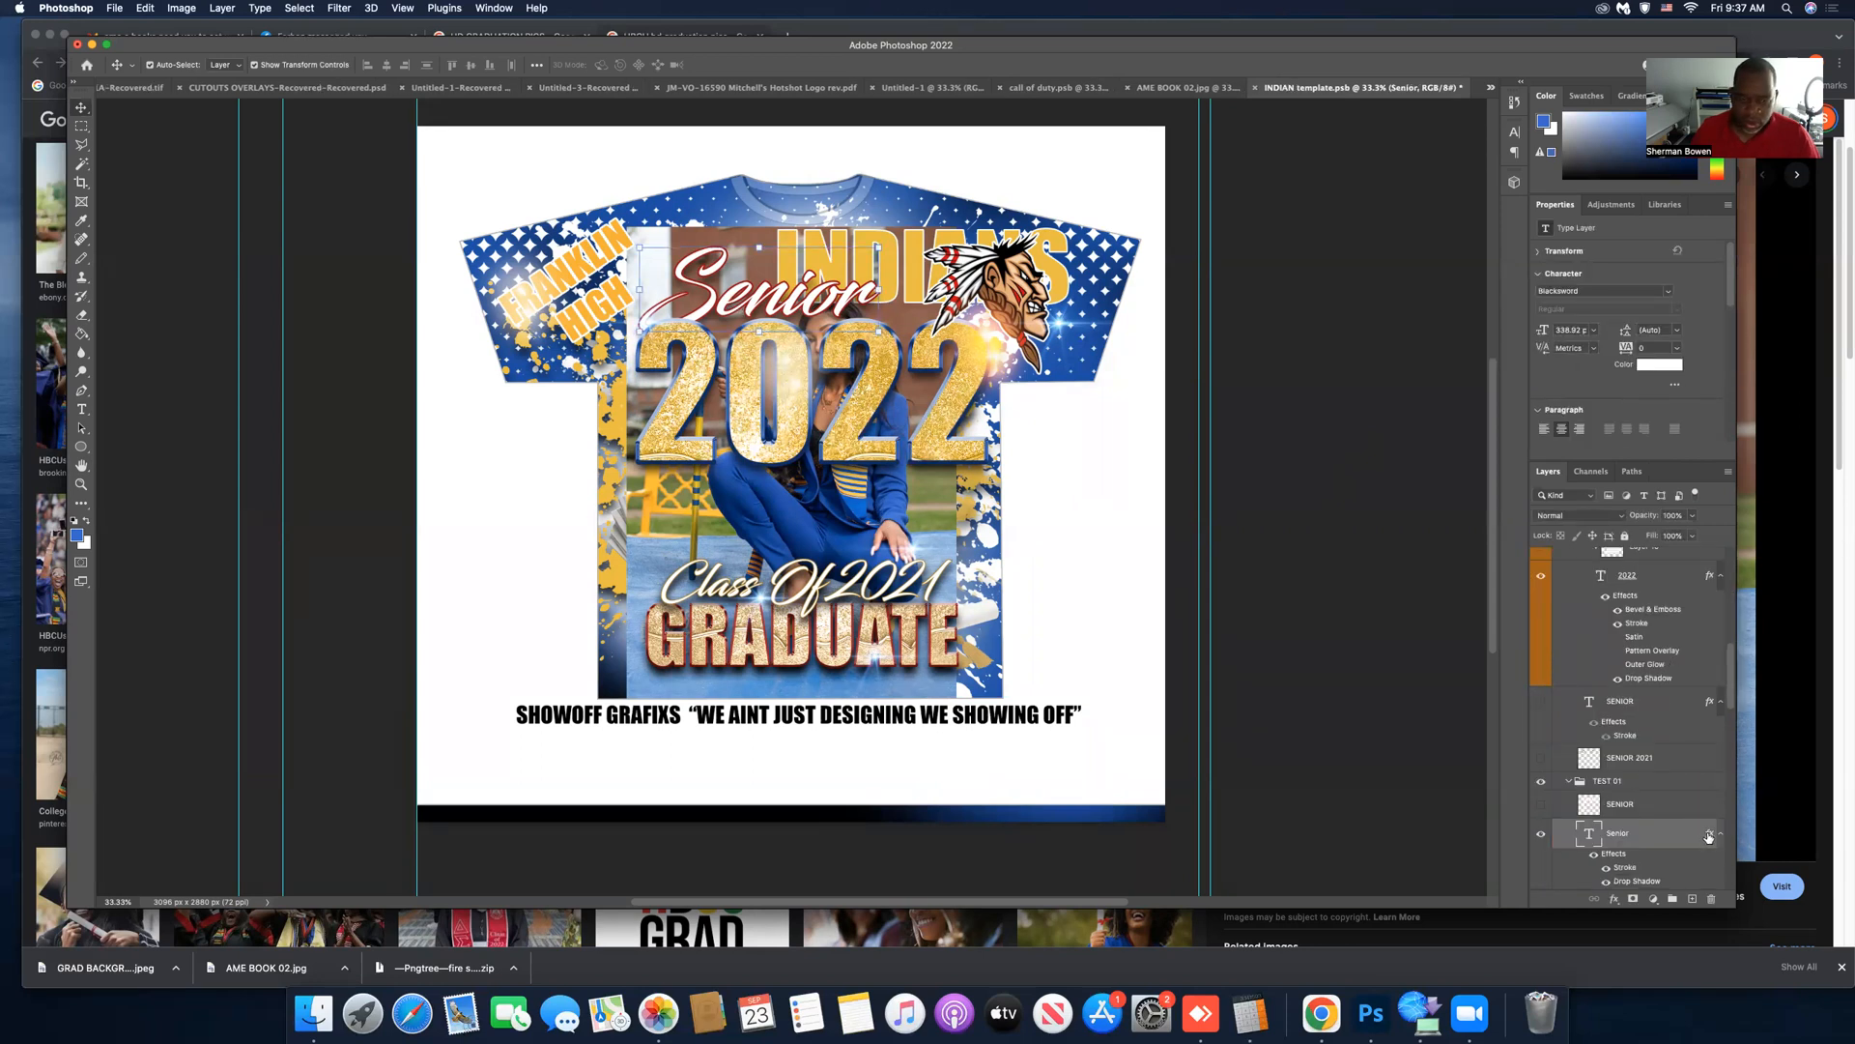
pyautogui.click(1542, 833)
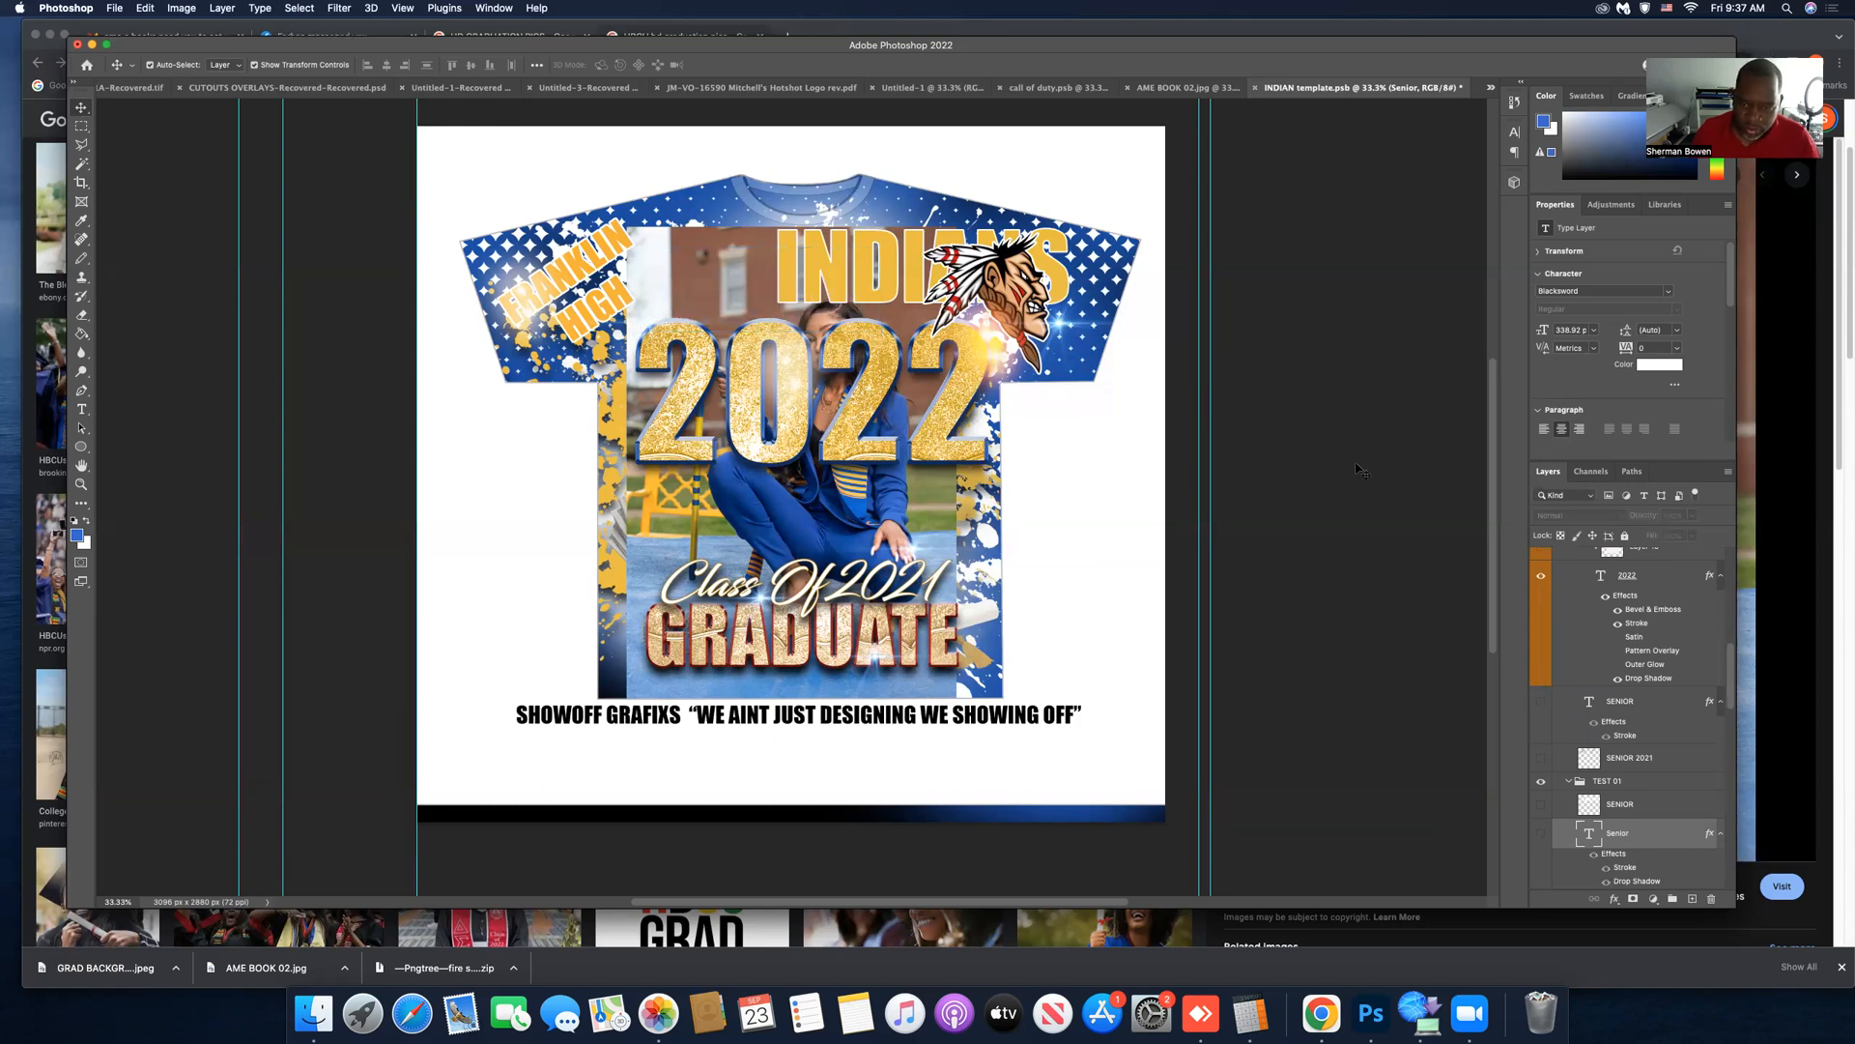
pyautogui.click(1055, 290)
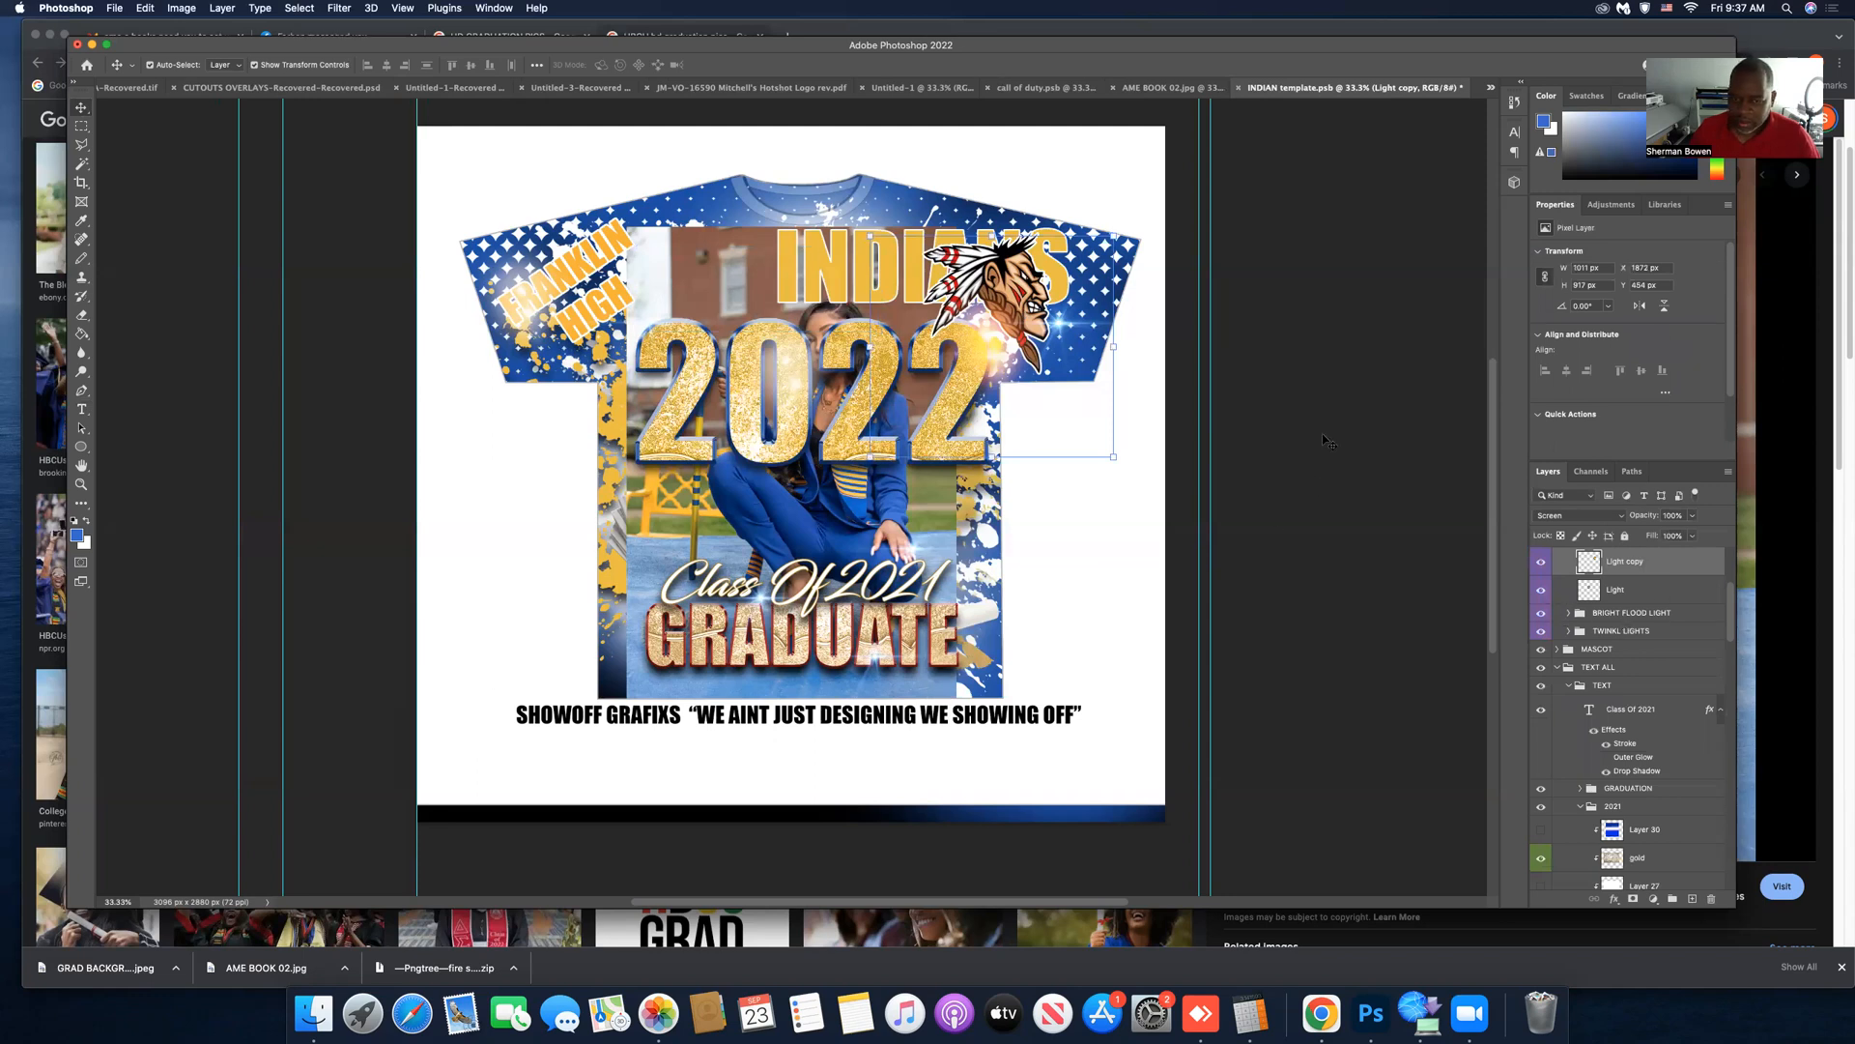
pyautogui.click(968, 250)
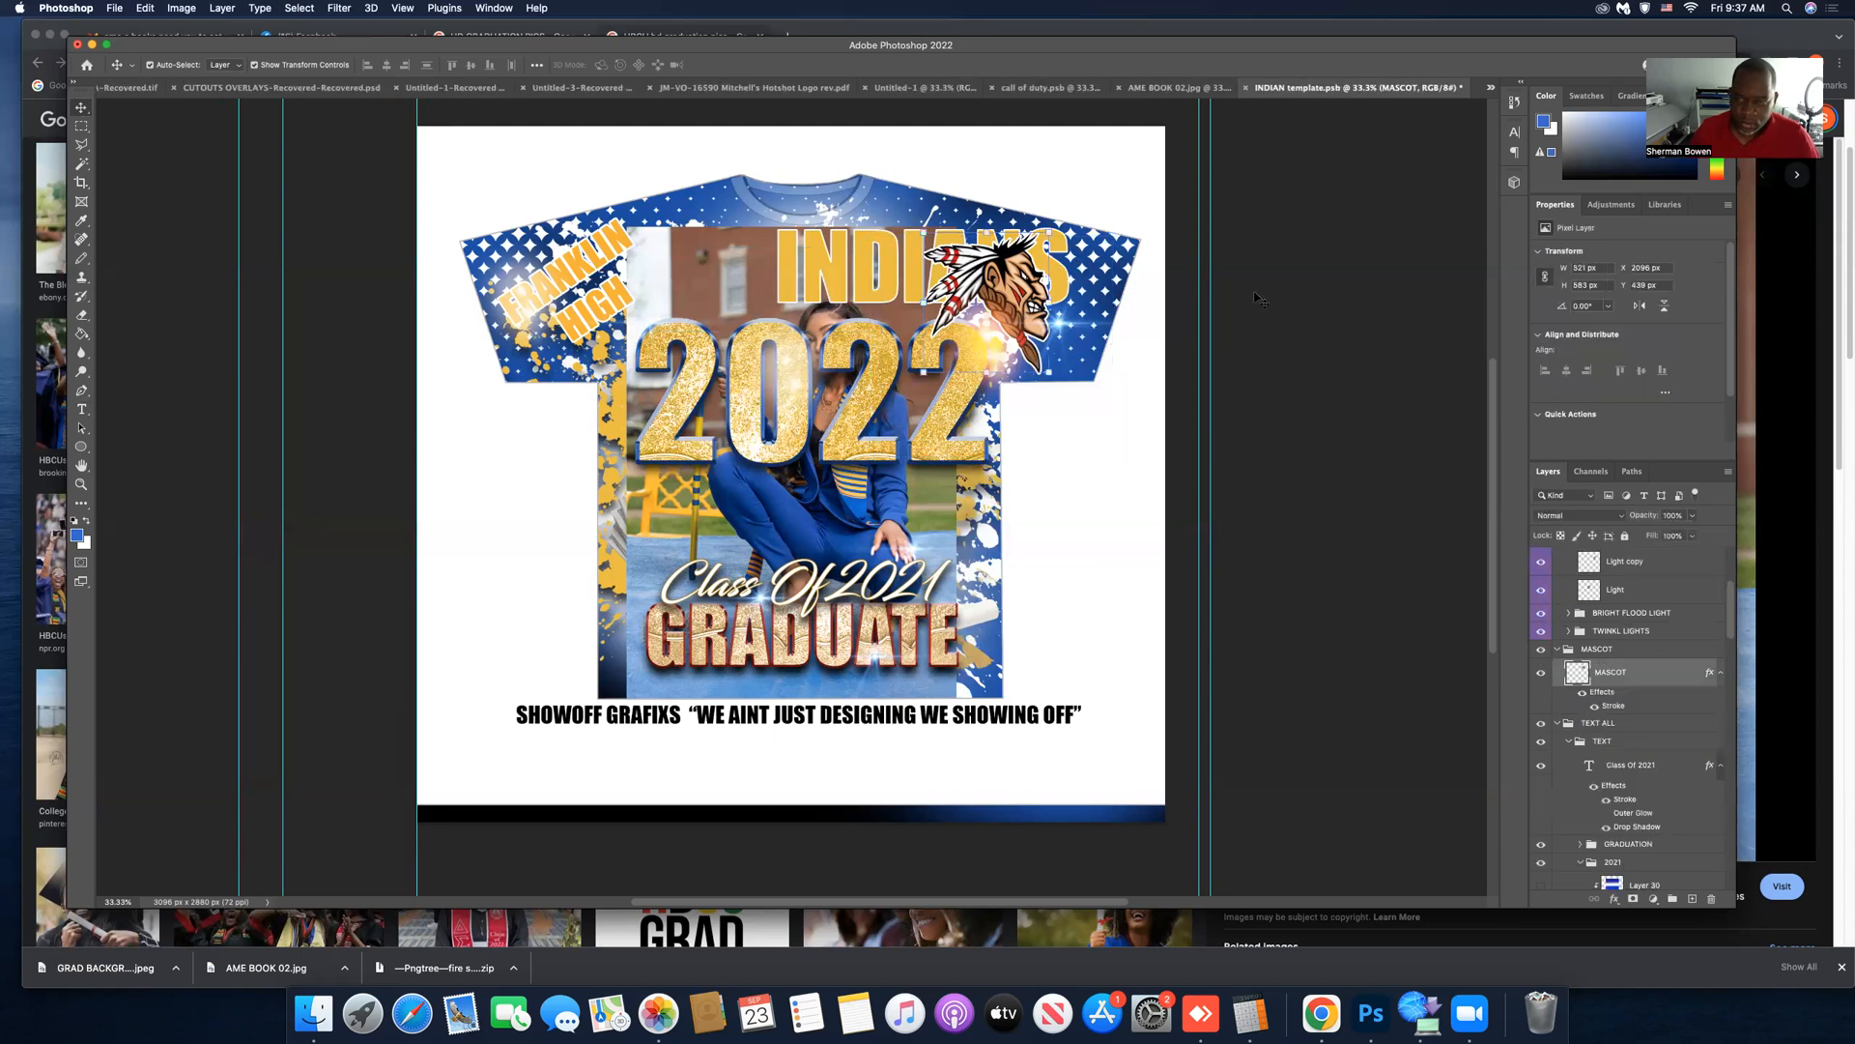
pyautogui.click(1542, 671)
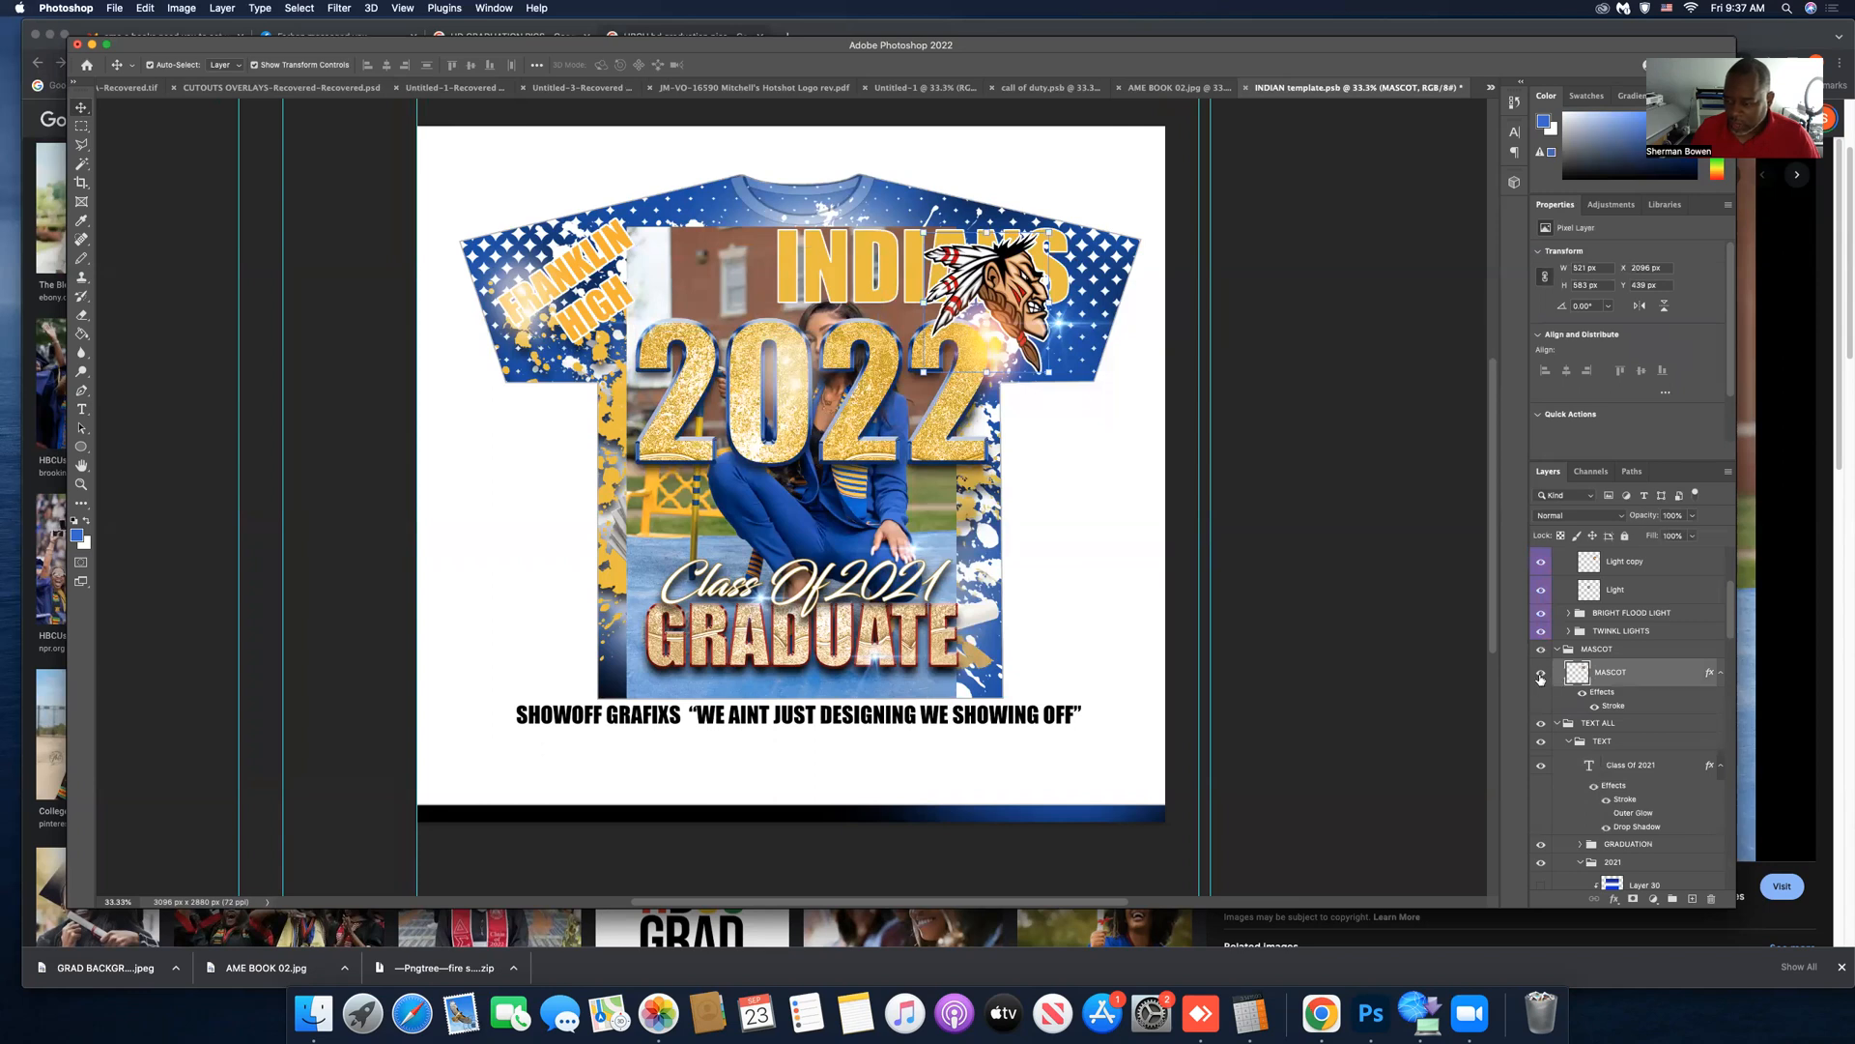
pyautogui.click(1349, 553)
# Select the graduate on photo Layer 37 using automatic Subject selection.
pyautogui.click(734, 280)
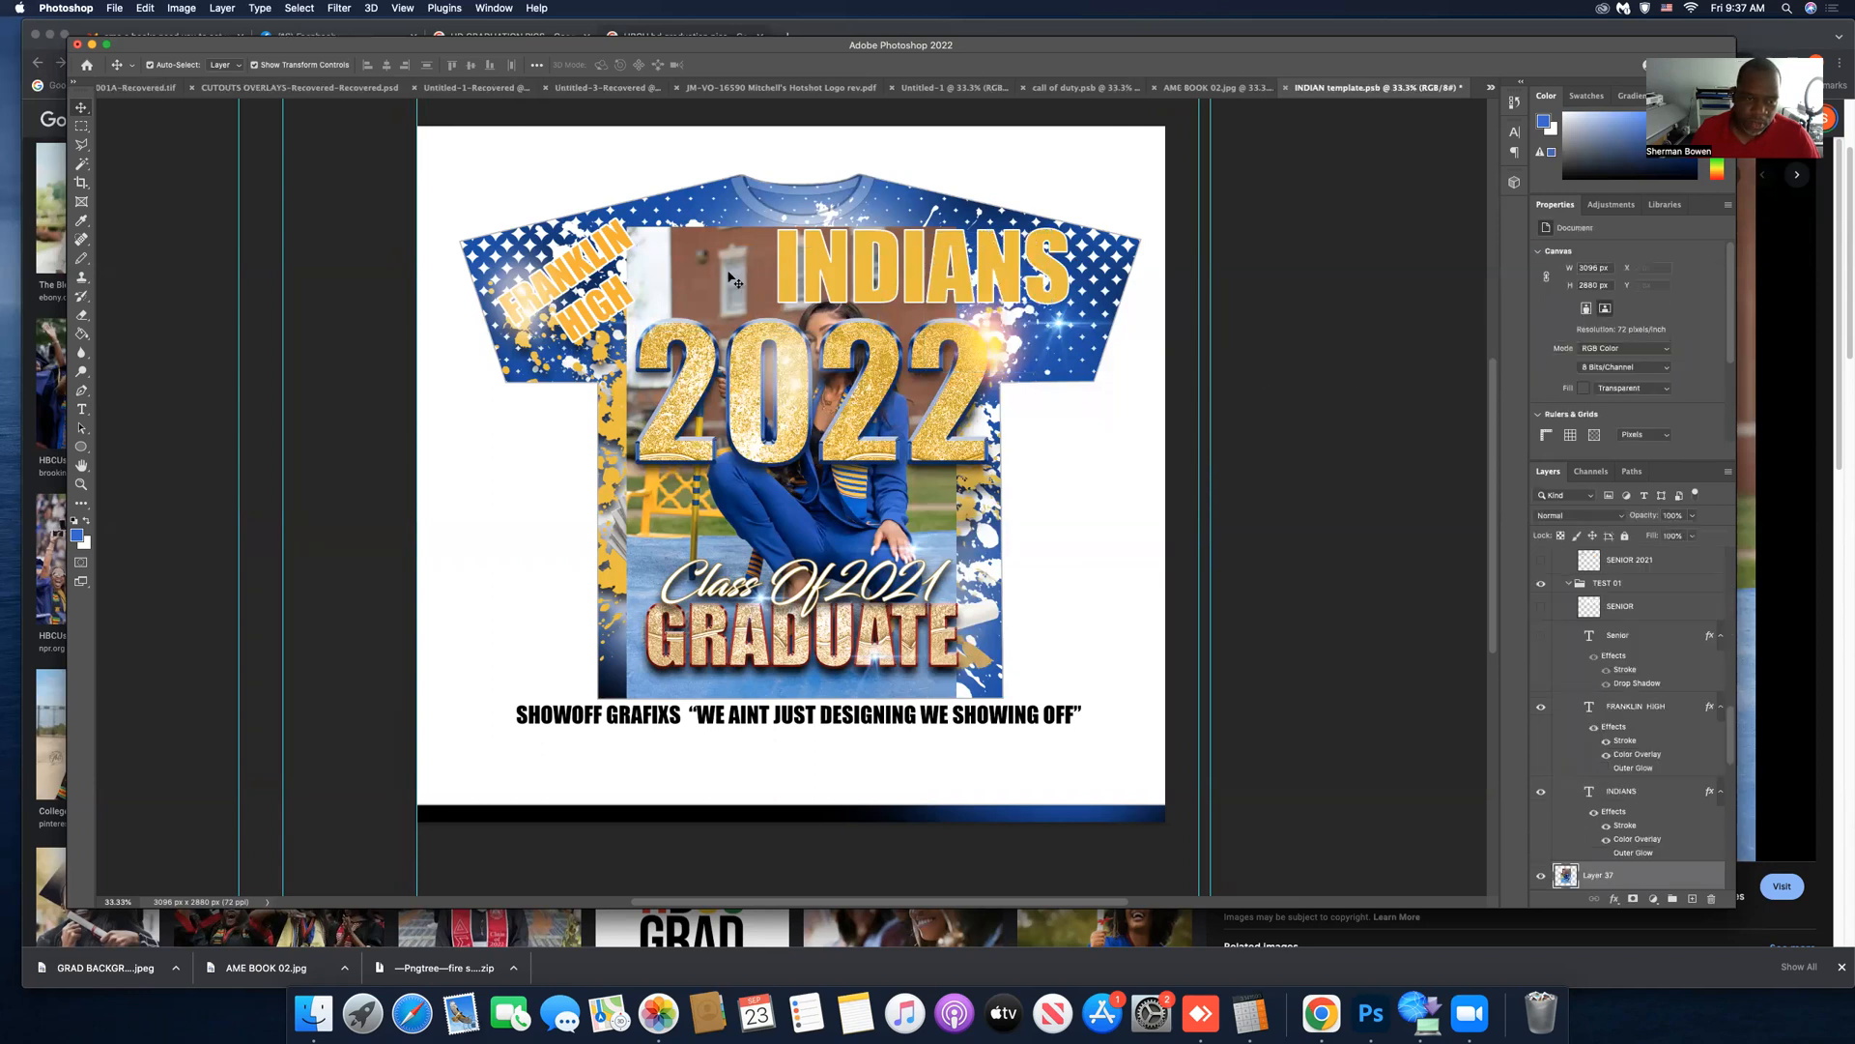
pyautogui.click(785, 319)
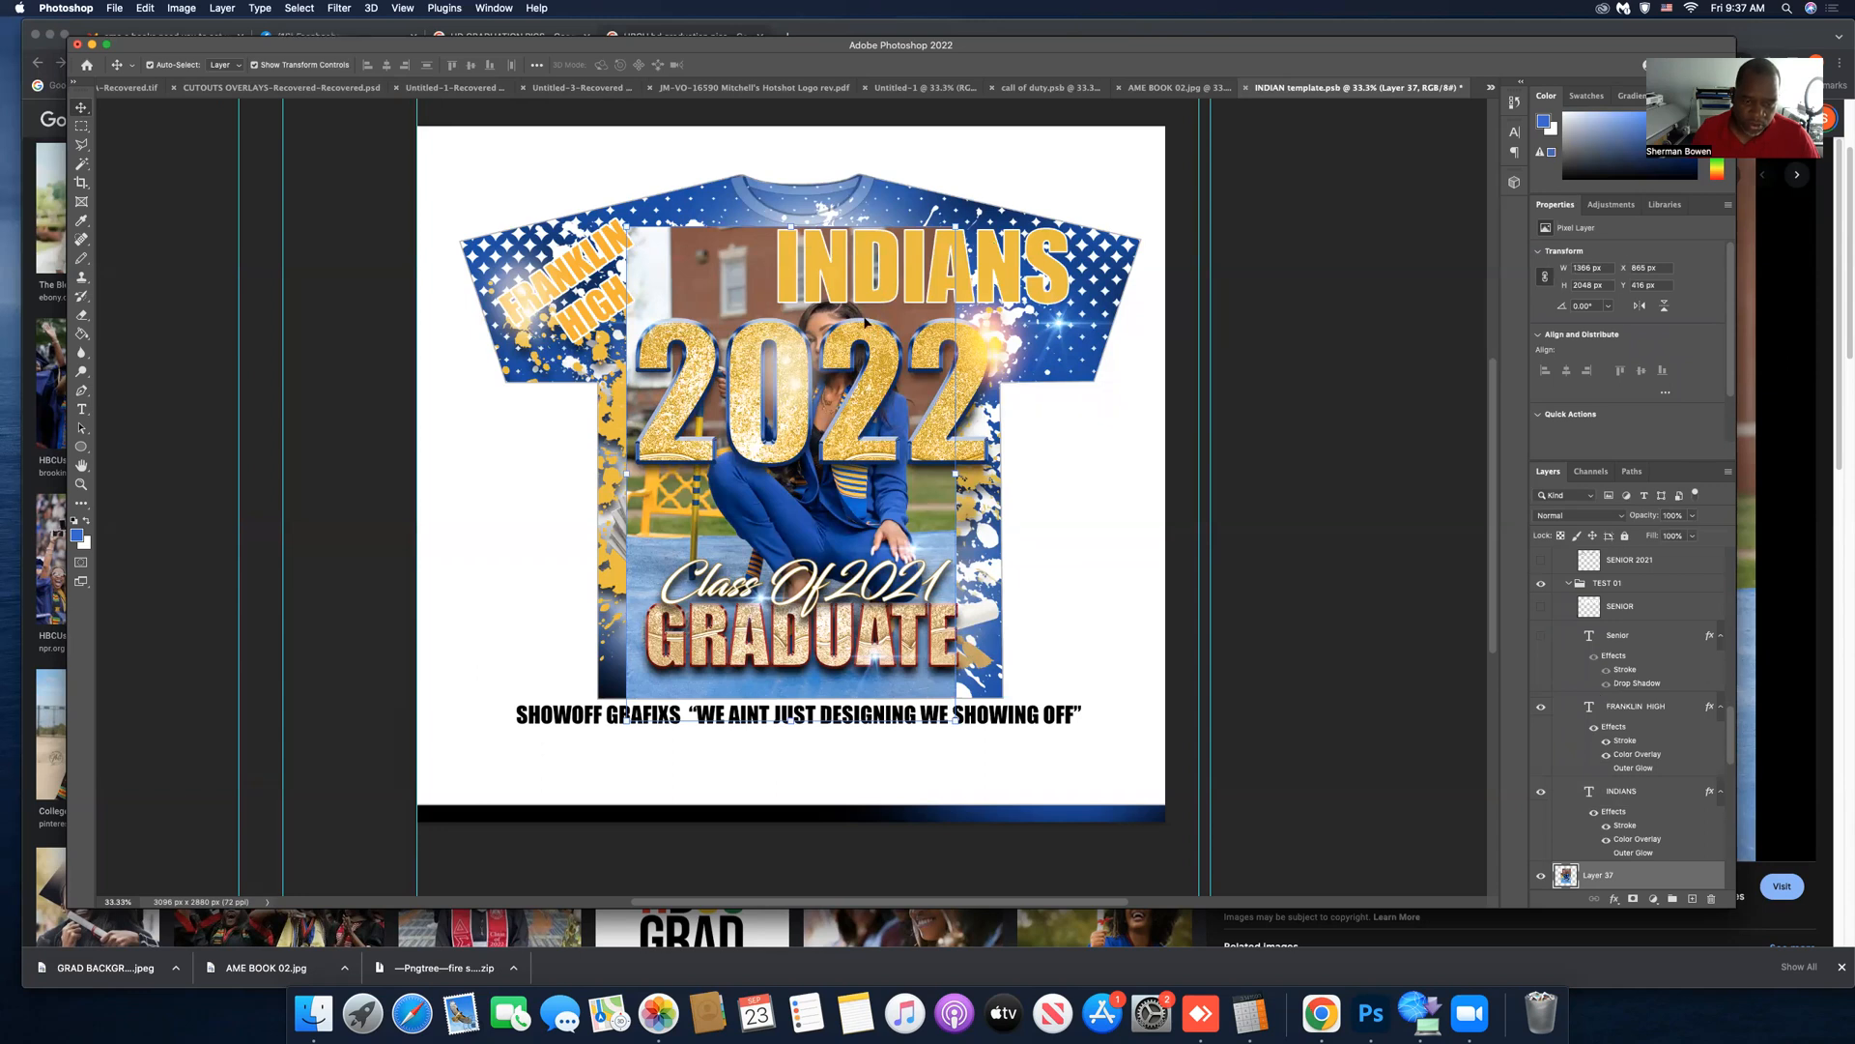
pyautogui.click(300, 8)
pyautogui.click(337, 182)
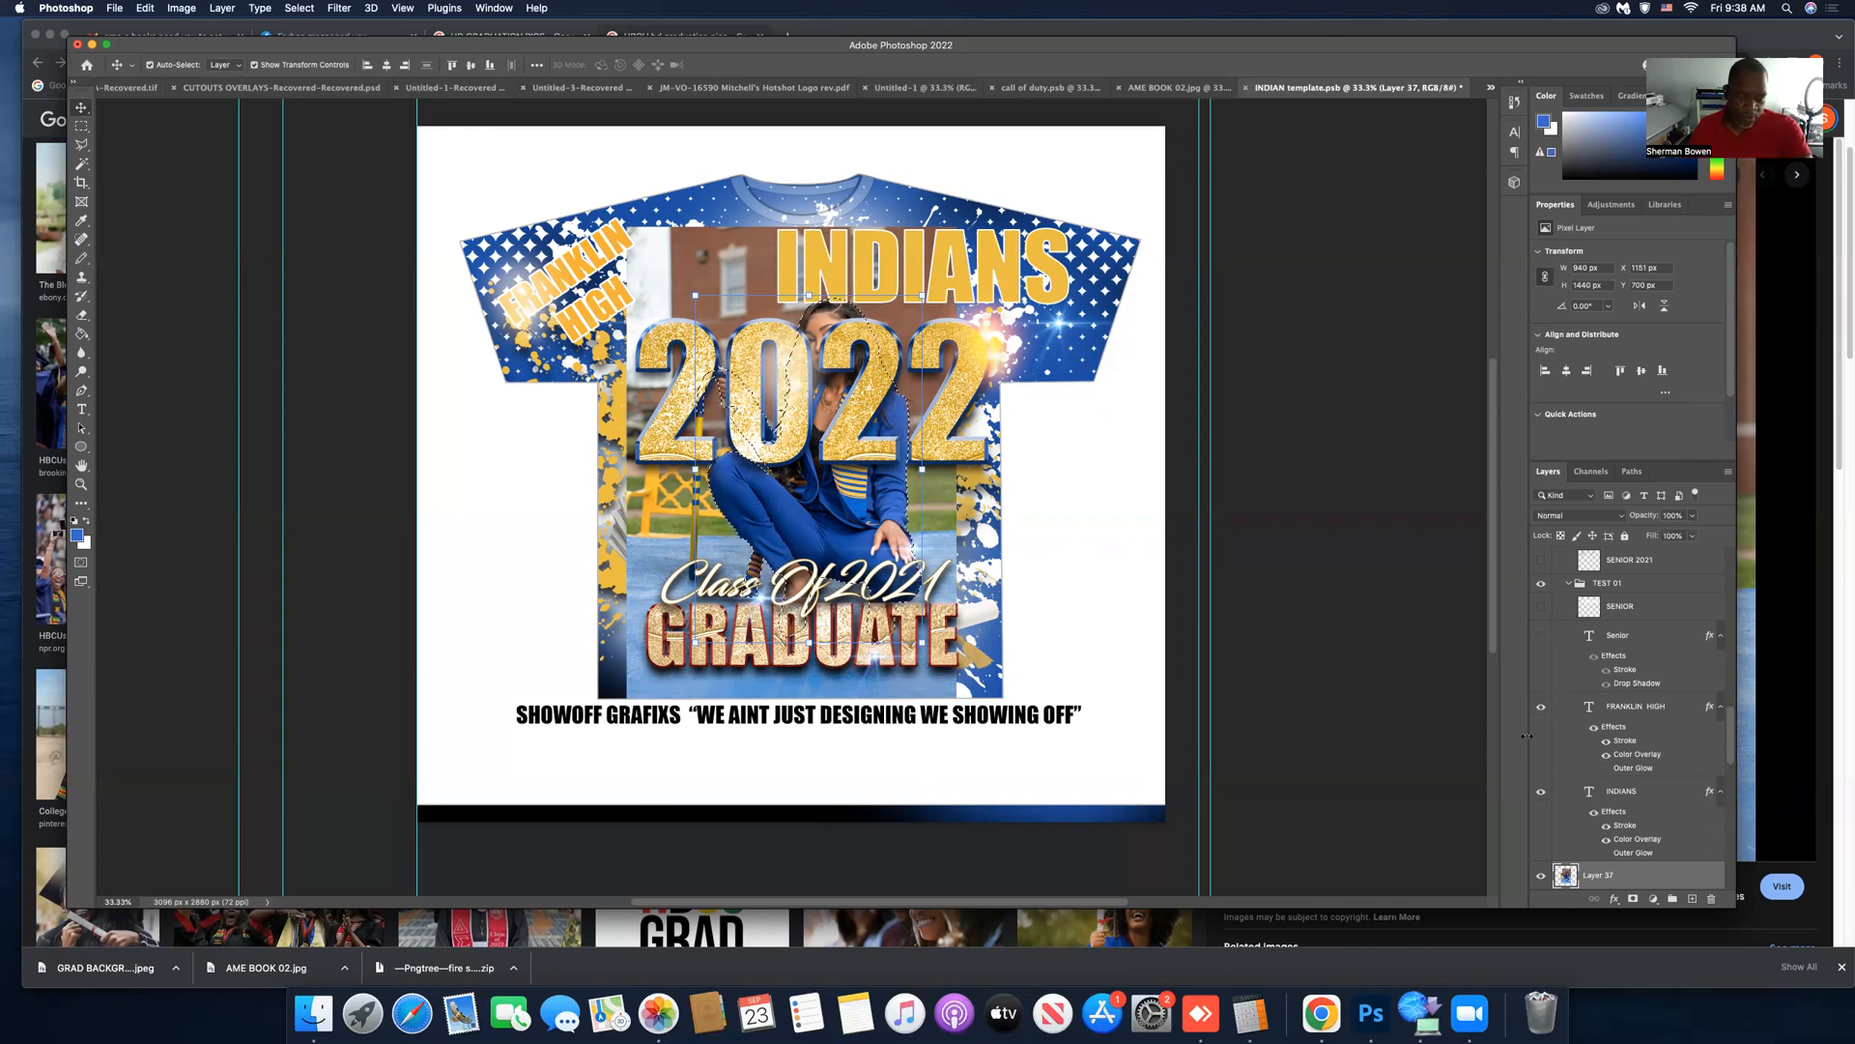
# Duplicate Layer 37 within the INDIAN template as Layer 37 copy, keeping the subject selection active.
pyautogui.scroll(-2, 1733, 764)
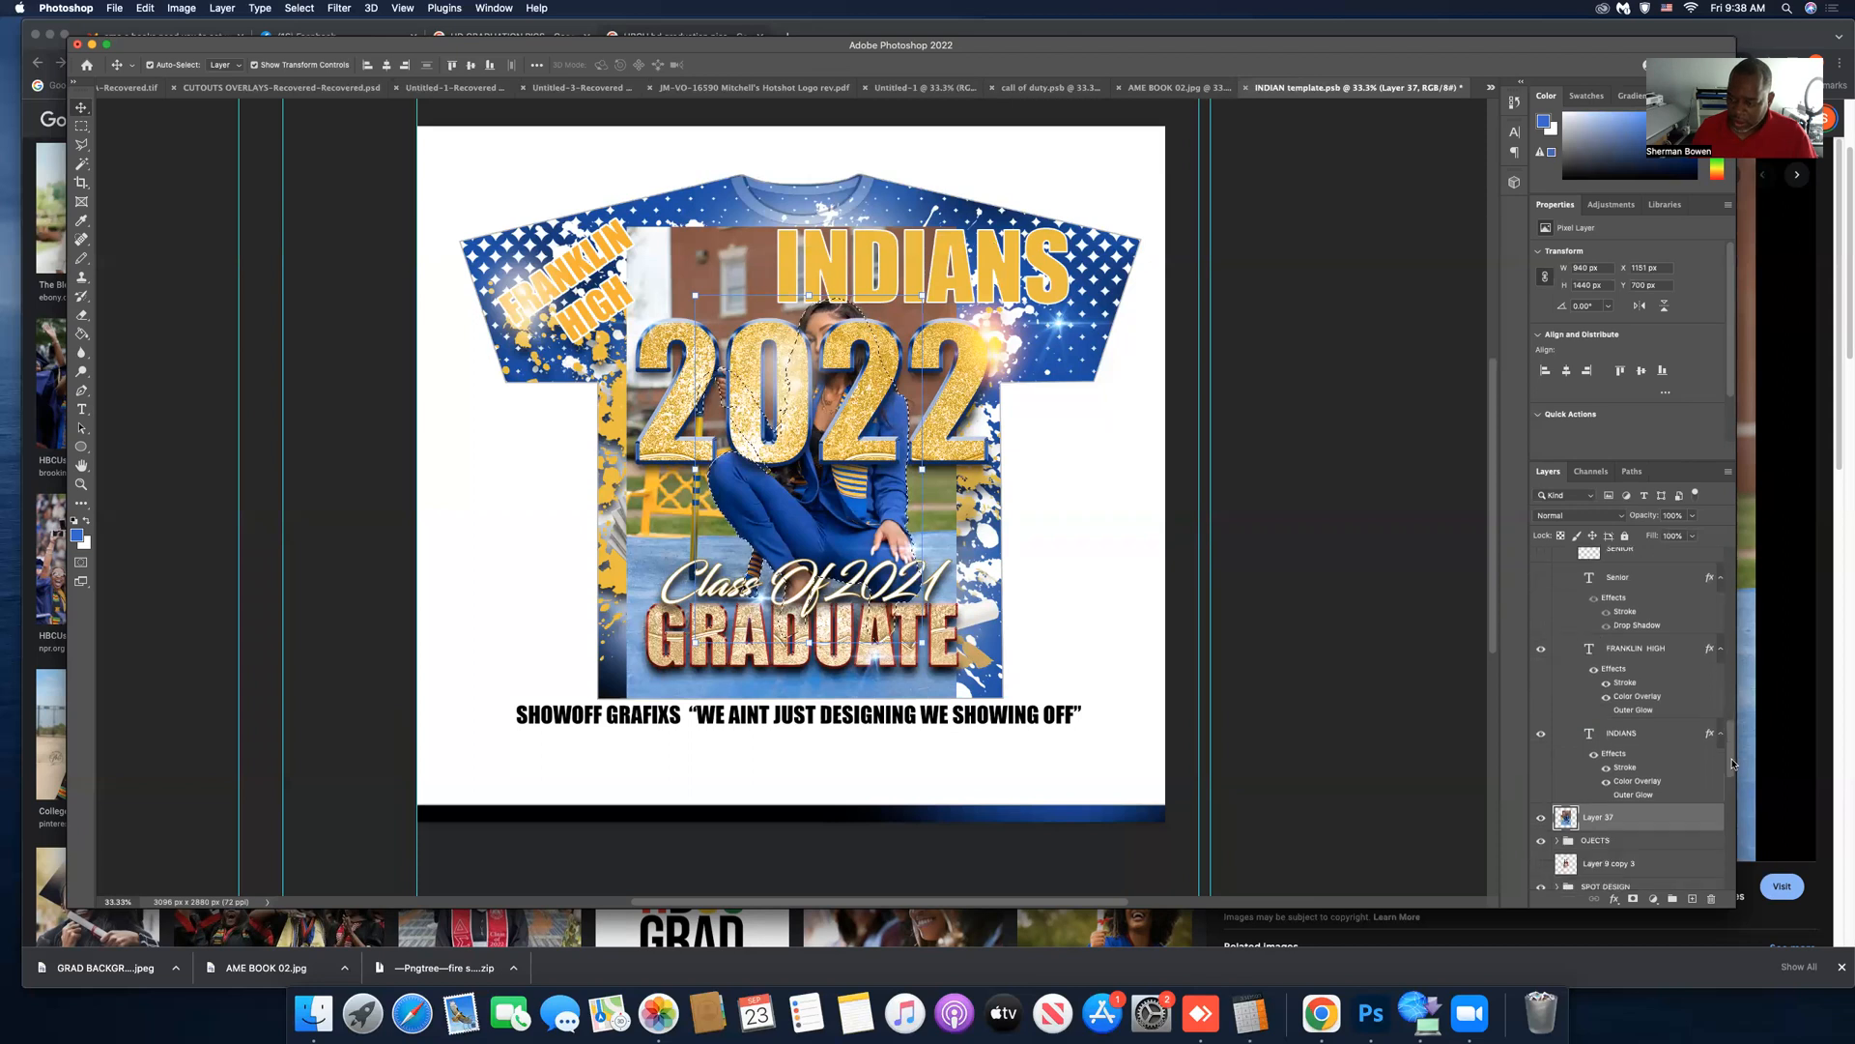
pyautogui.scroll(-5, 1733, 764)
pyautogui.rightClick(1672, 670)
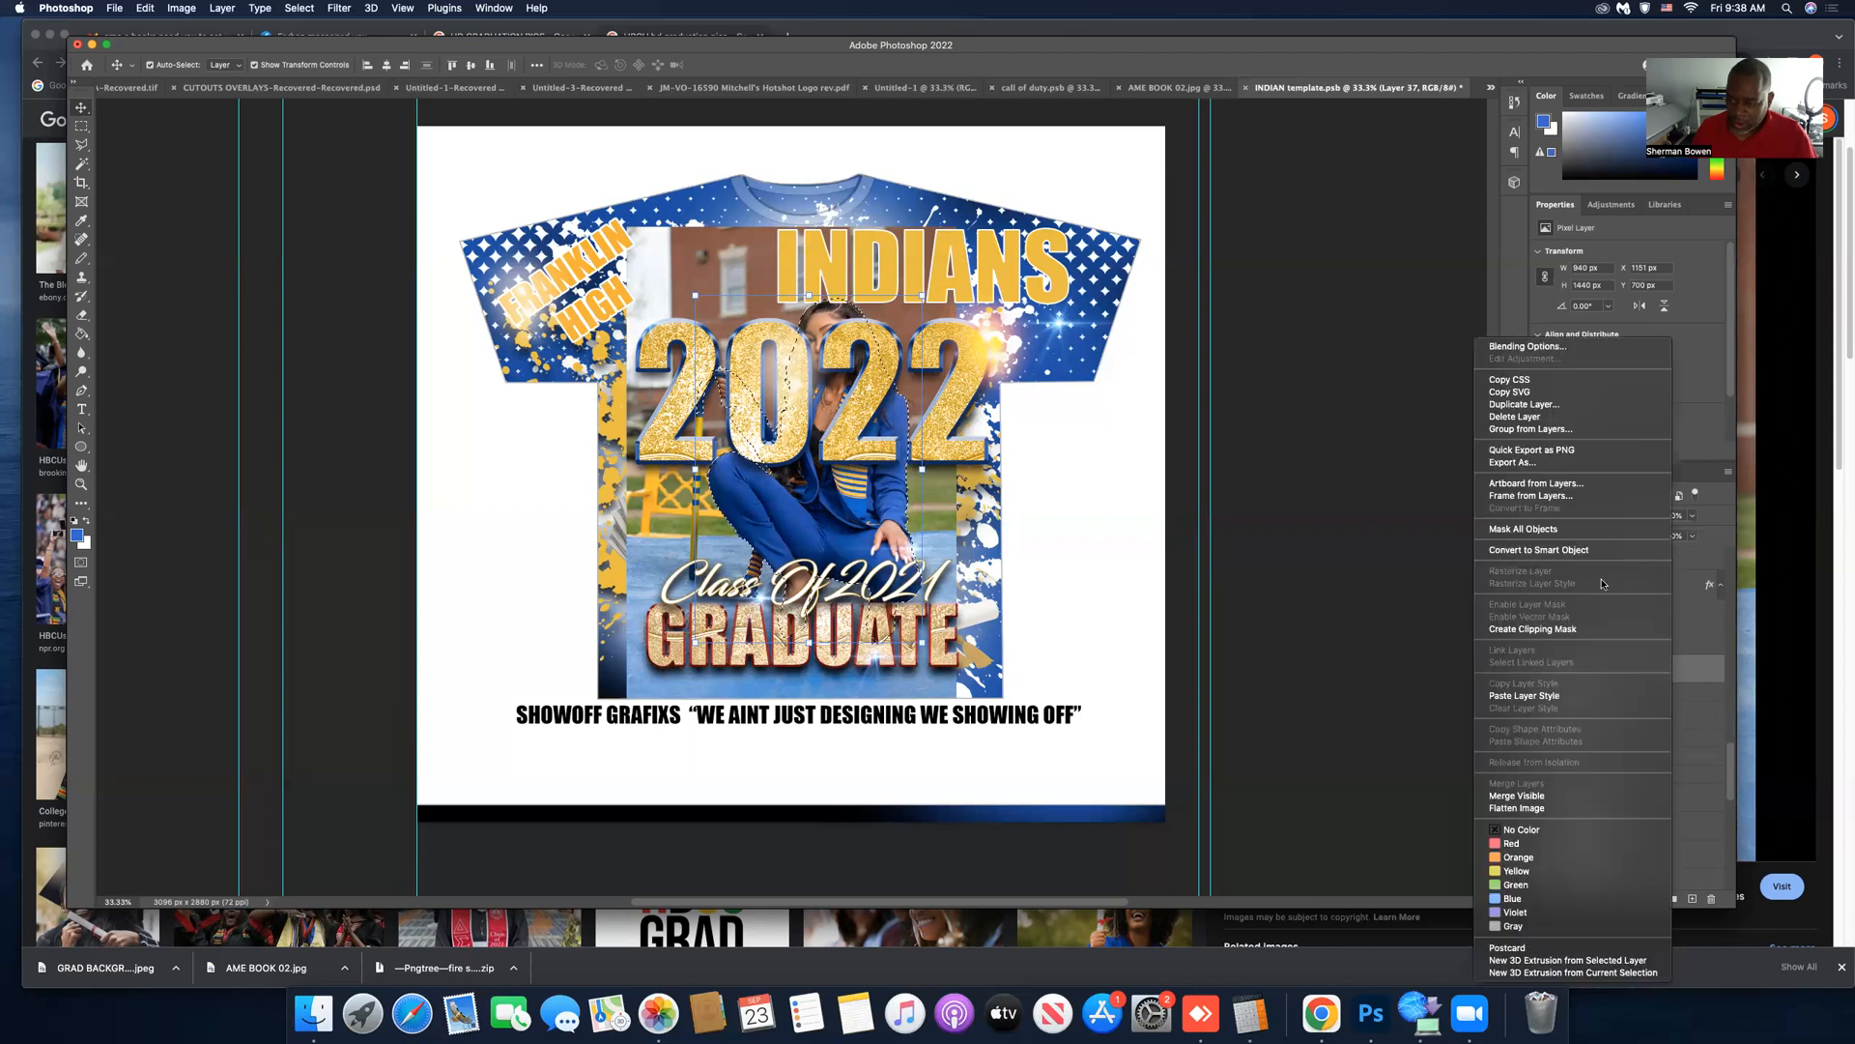
pyautogui.click(1576, 413)
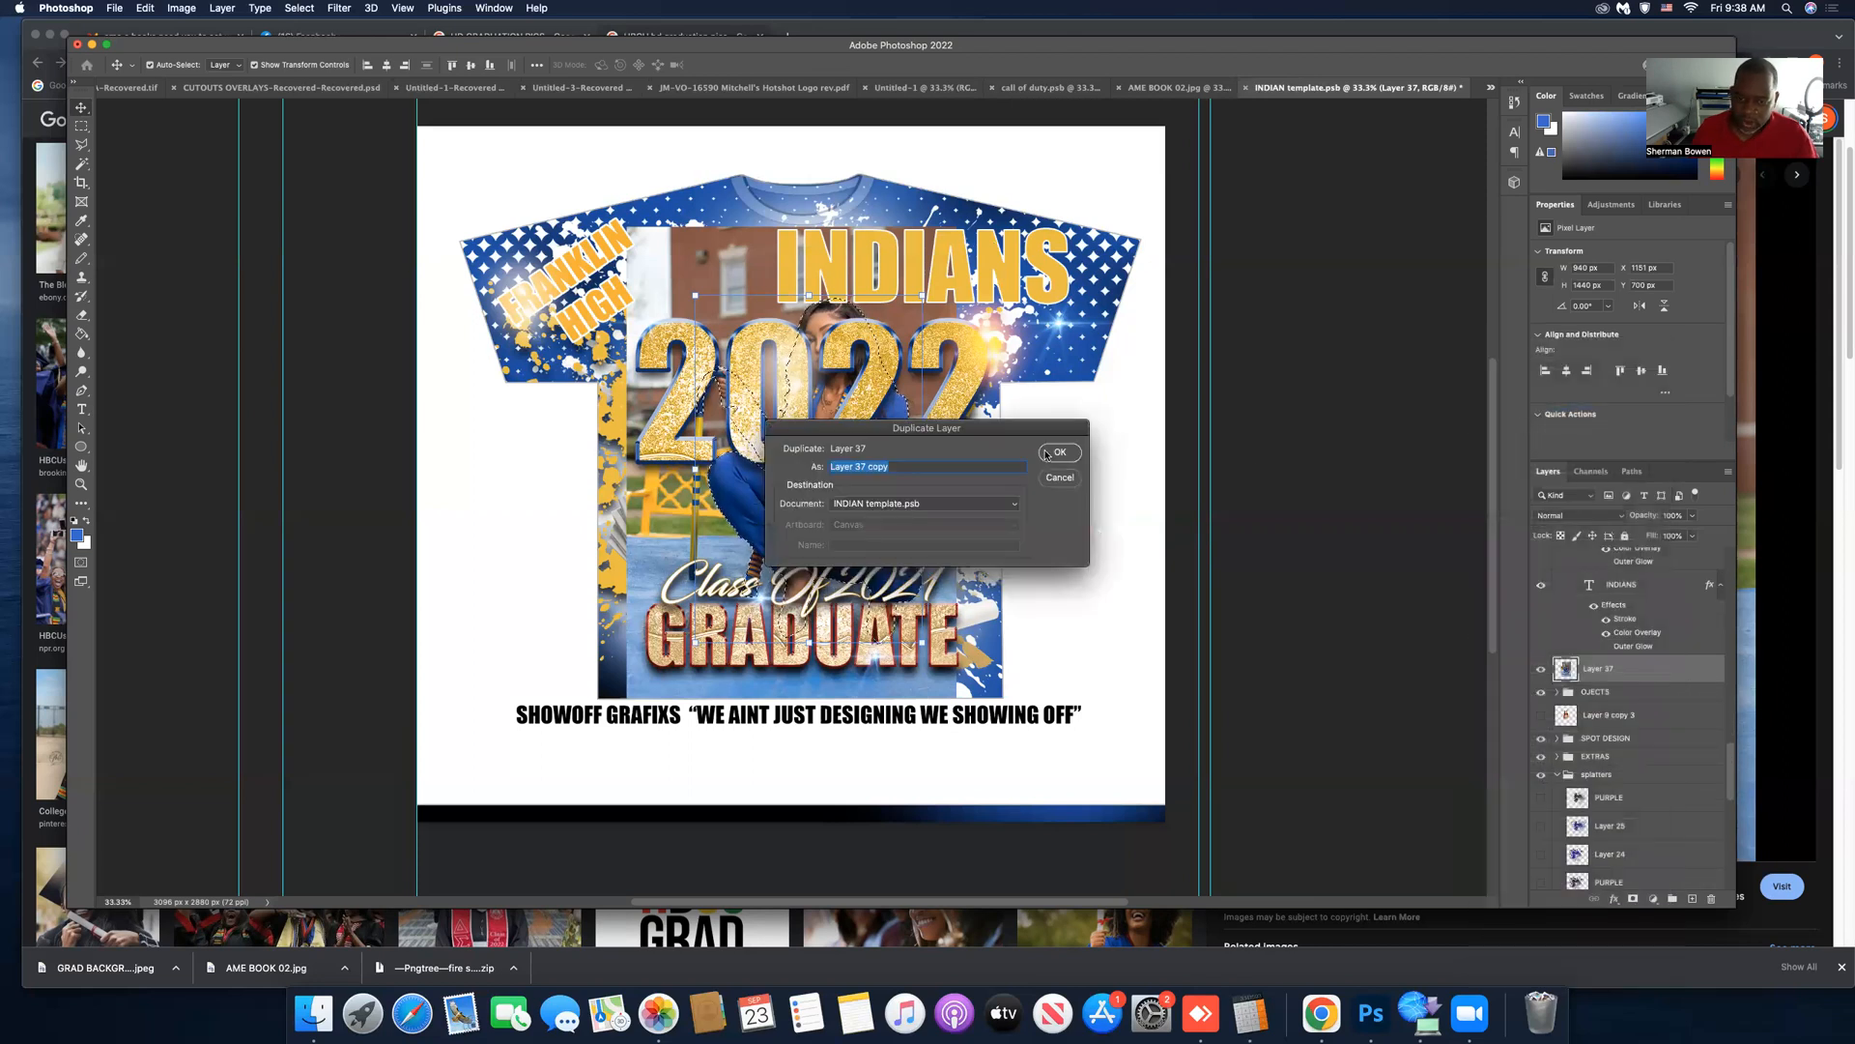
pyautogui.press('Return')
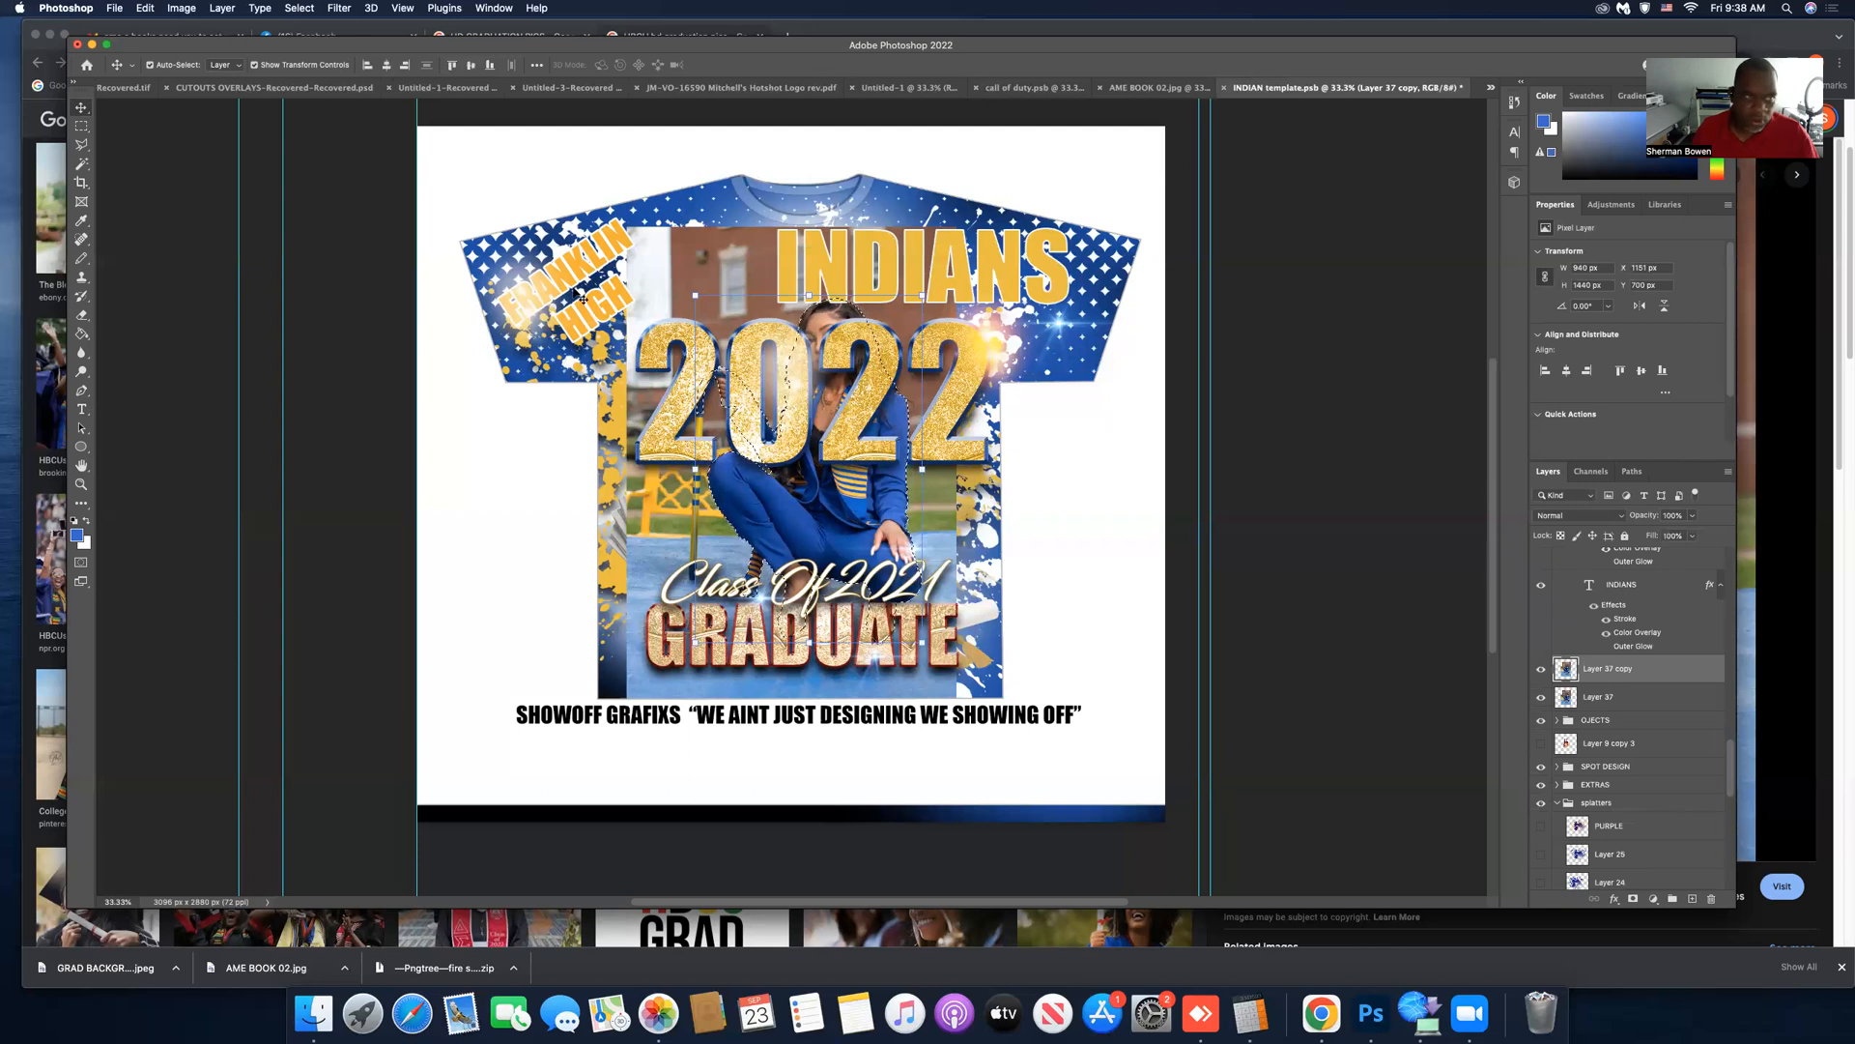
# Invert the subject selection and delete the background around the graduate on Layer 37 copy, then deselect.
pyautogui.click(299, 9)
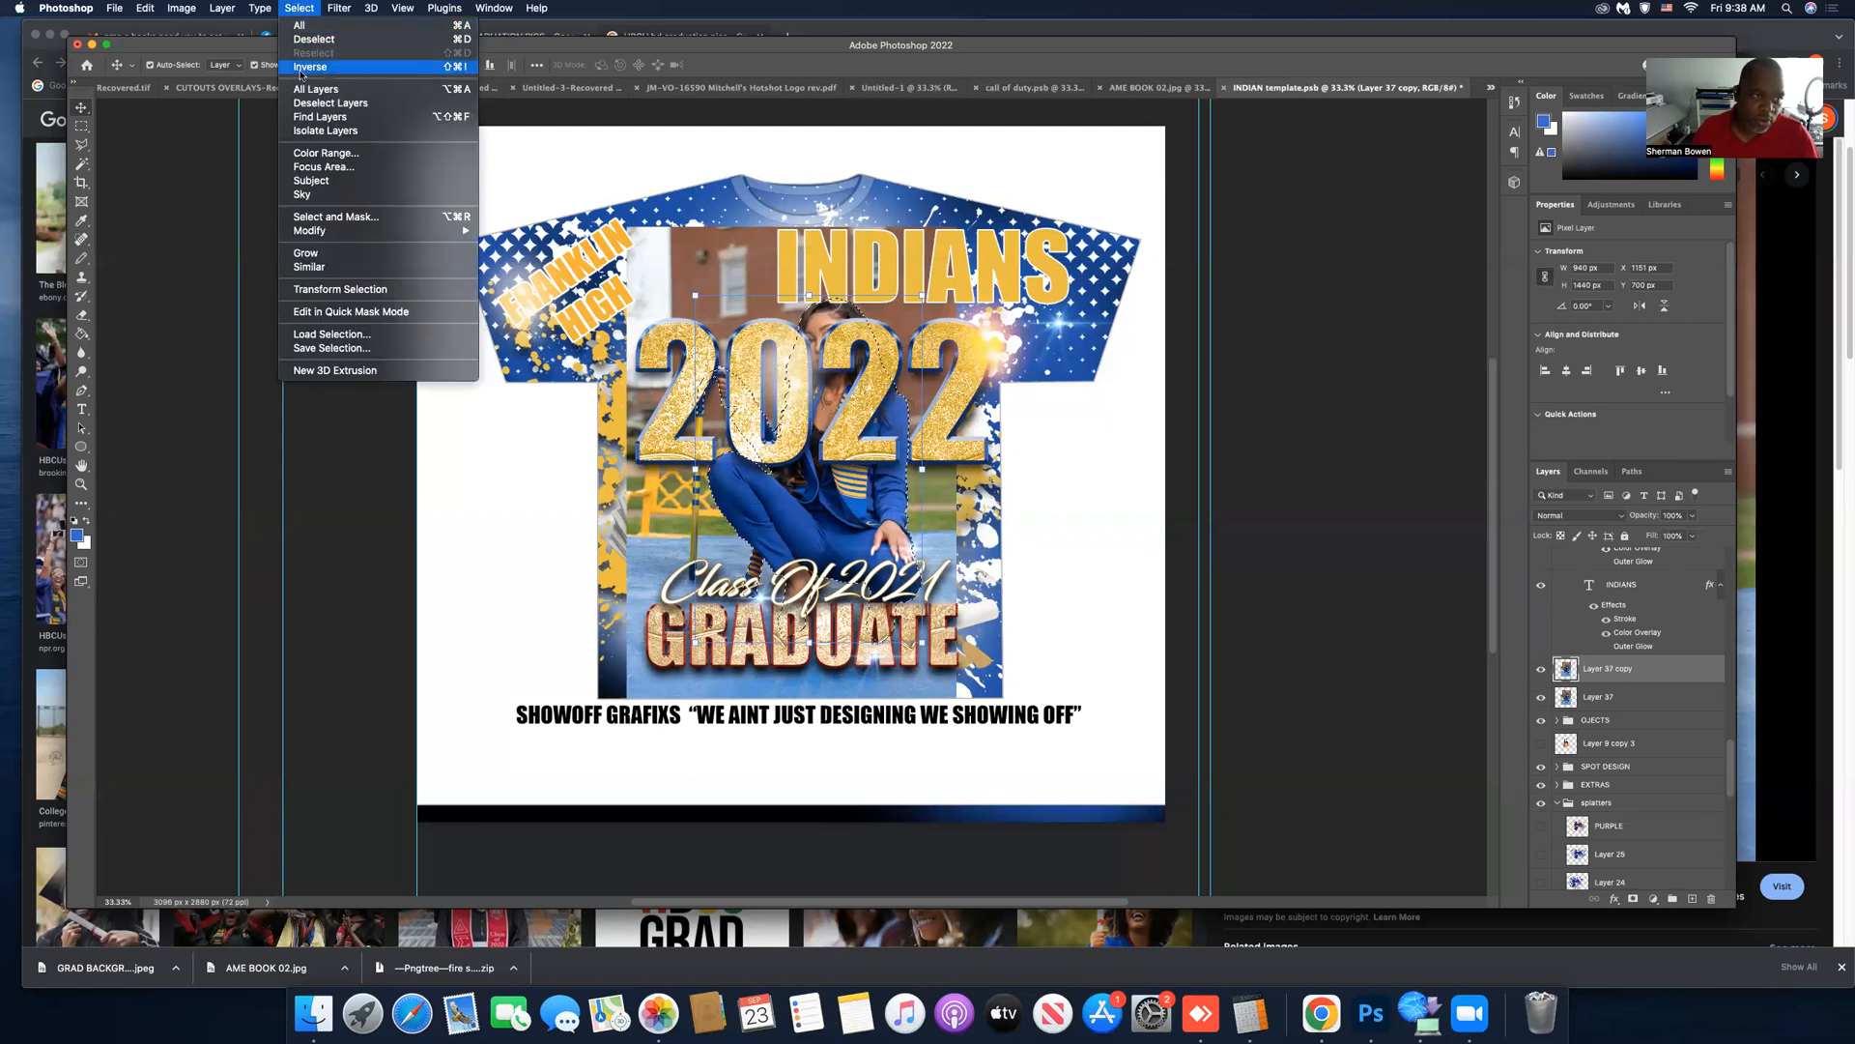
pyautogui.click(301, 68)
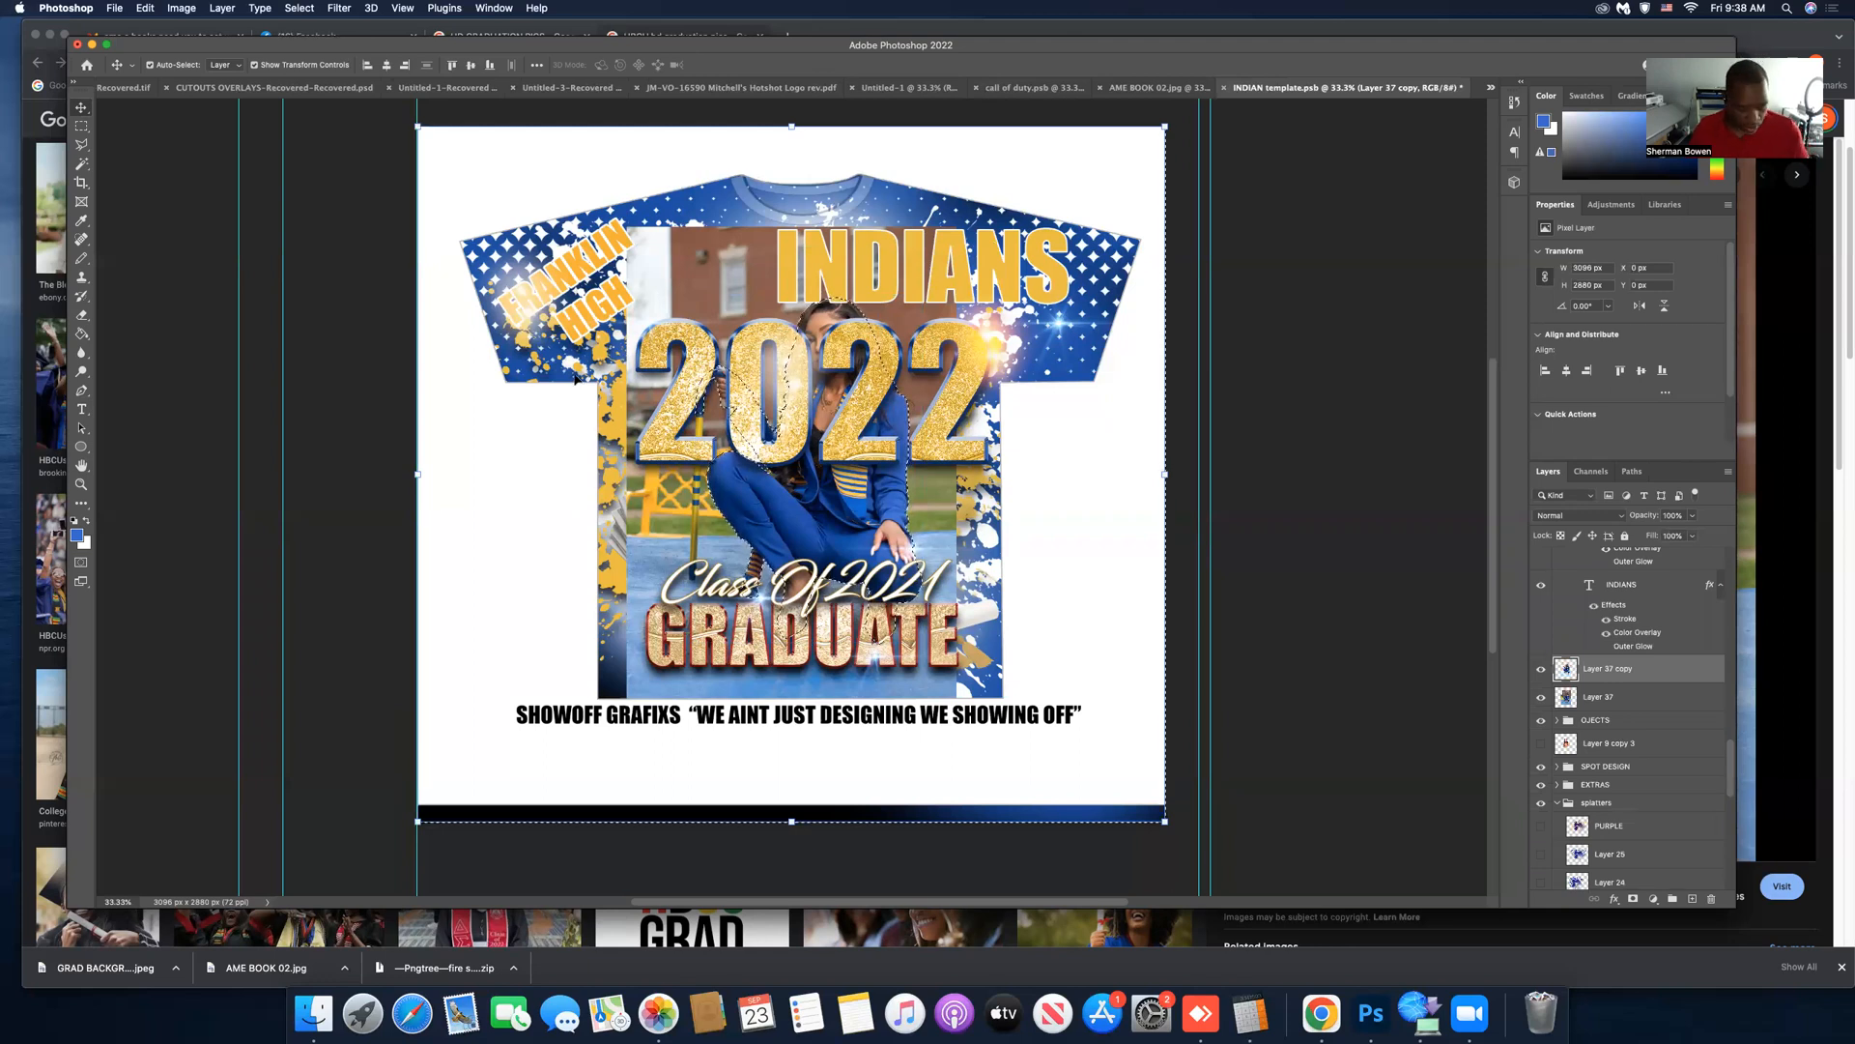
pyautogui.press('Delete')
pyautogui.hotkey('ctrl', 'd')
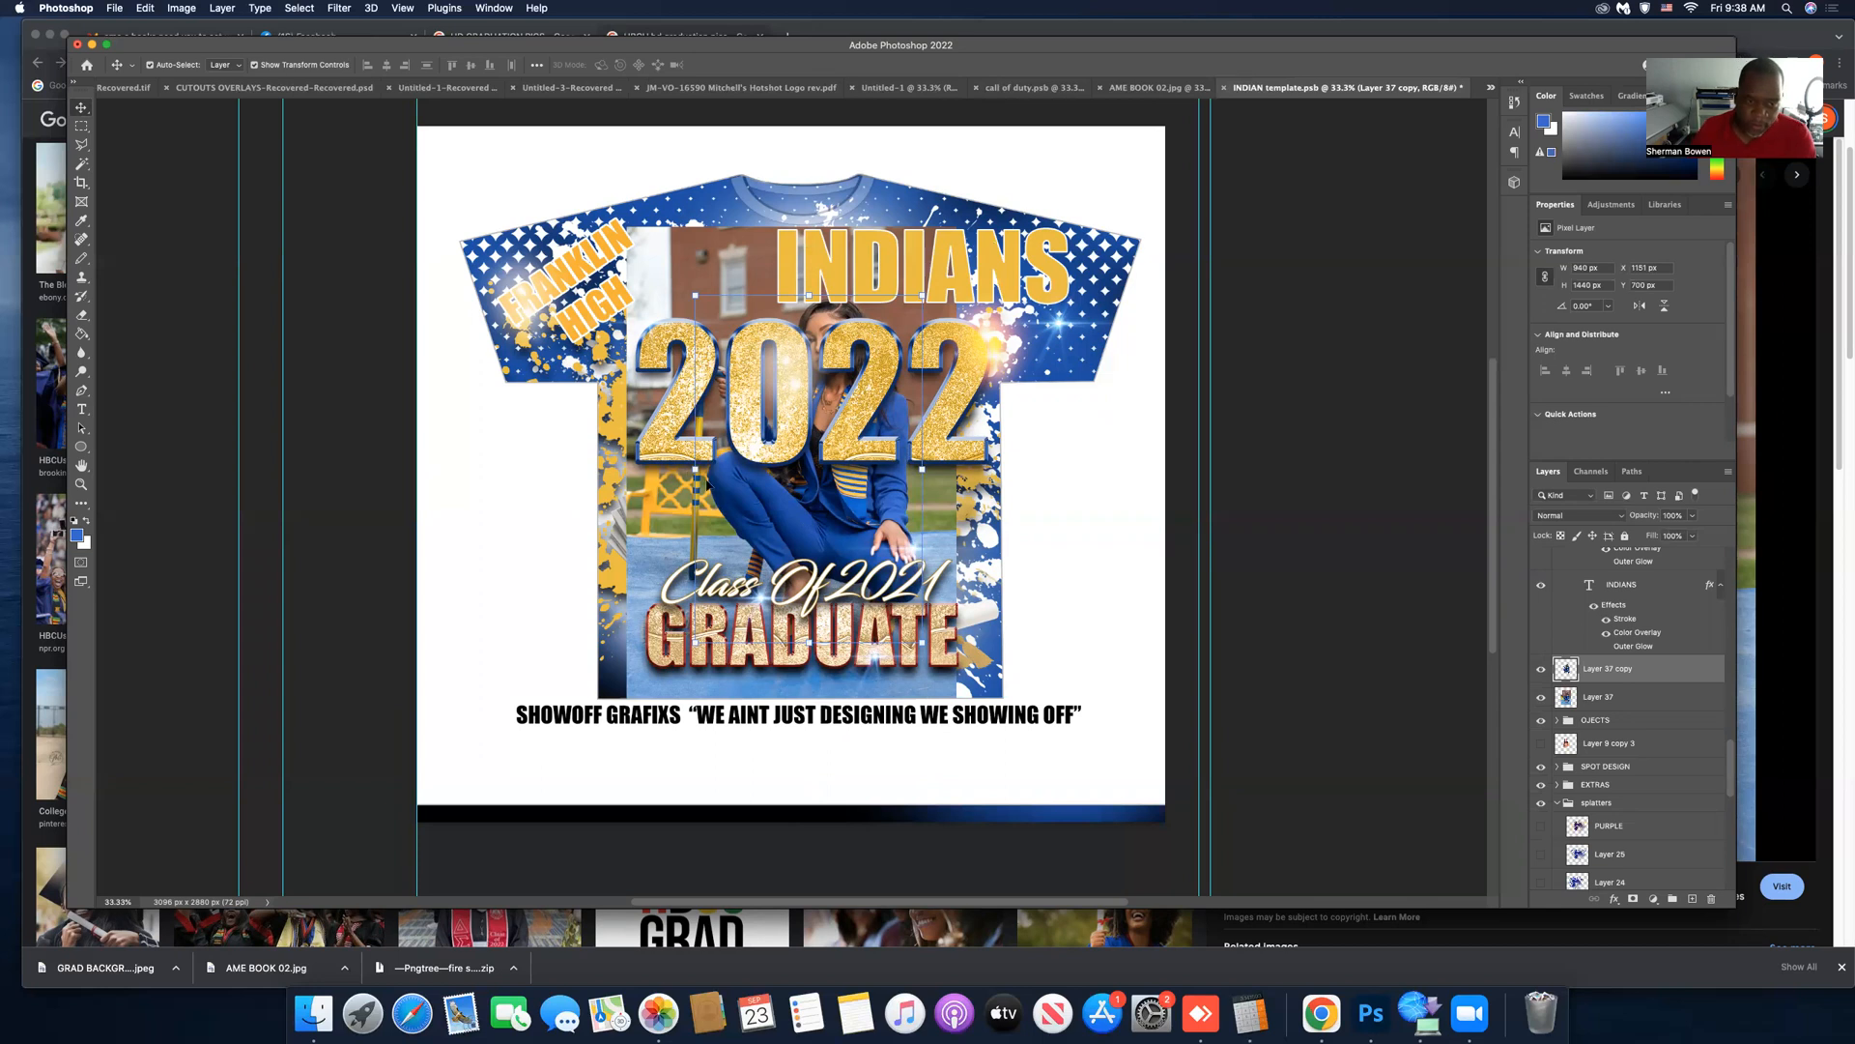
# Outline the narrow gold cord hanging from the graduate's hand and delete everything else from the original Layer 37.
pyautogui.click(80, 146)
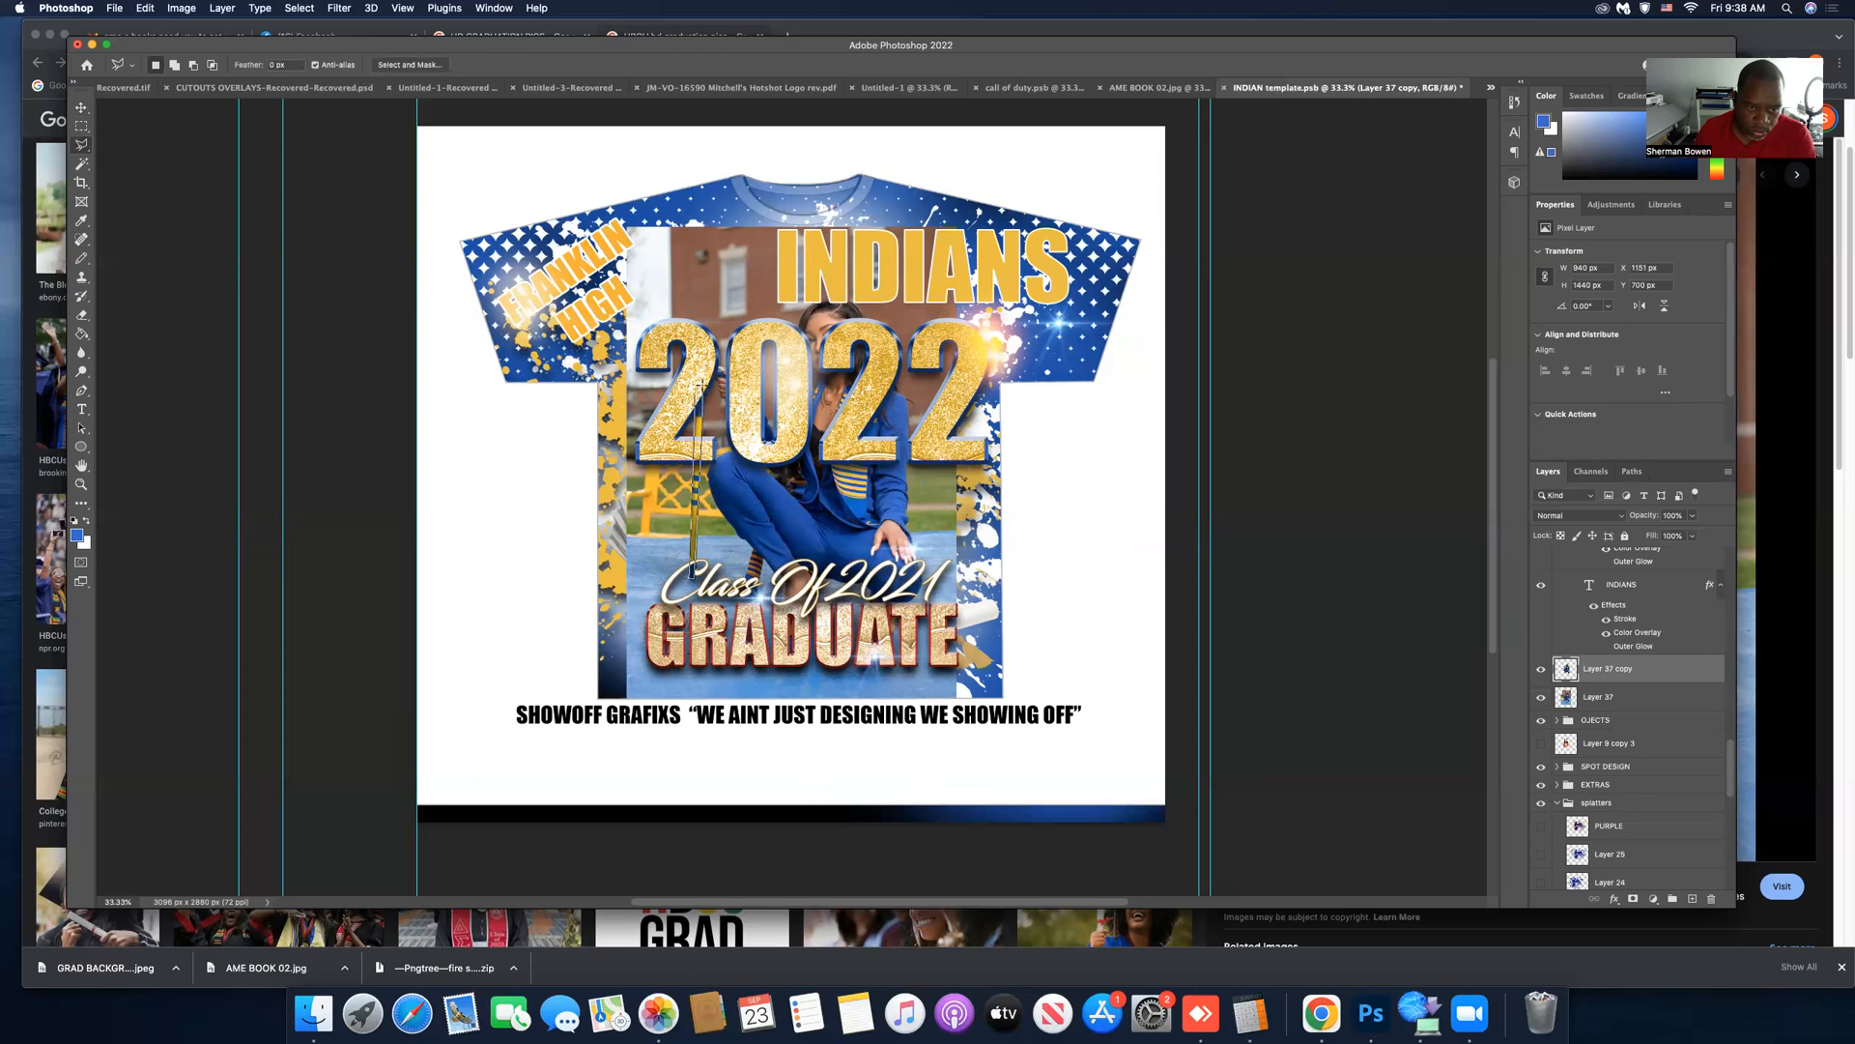
pyautogui.click(697, 384)
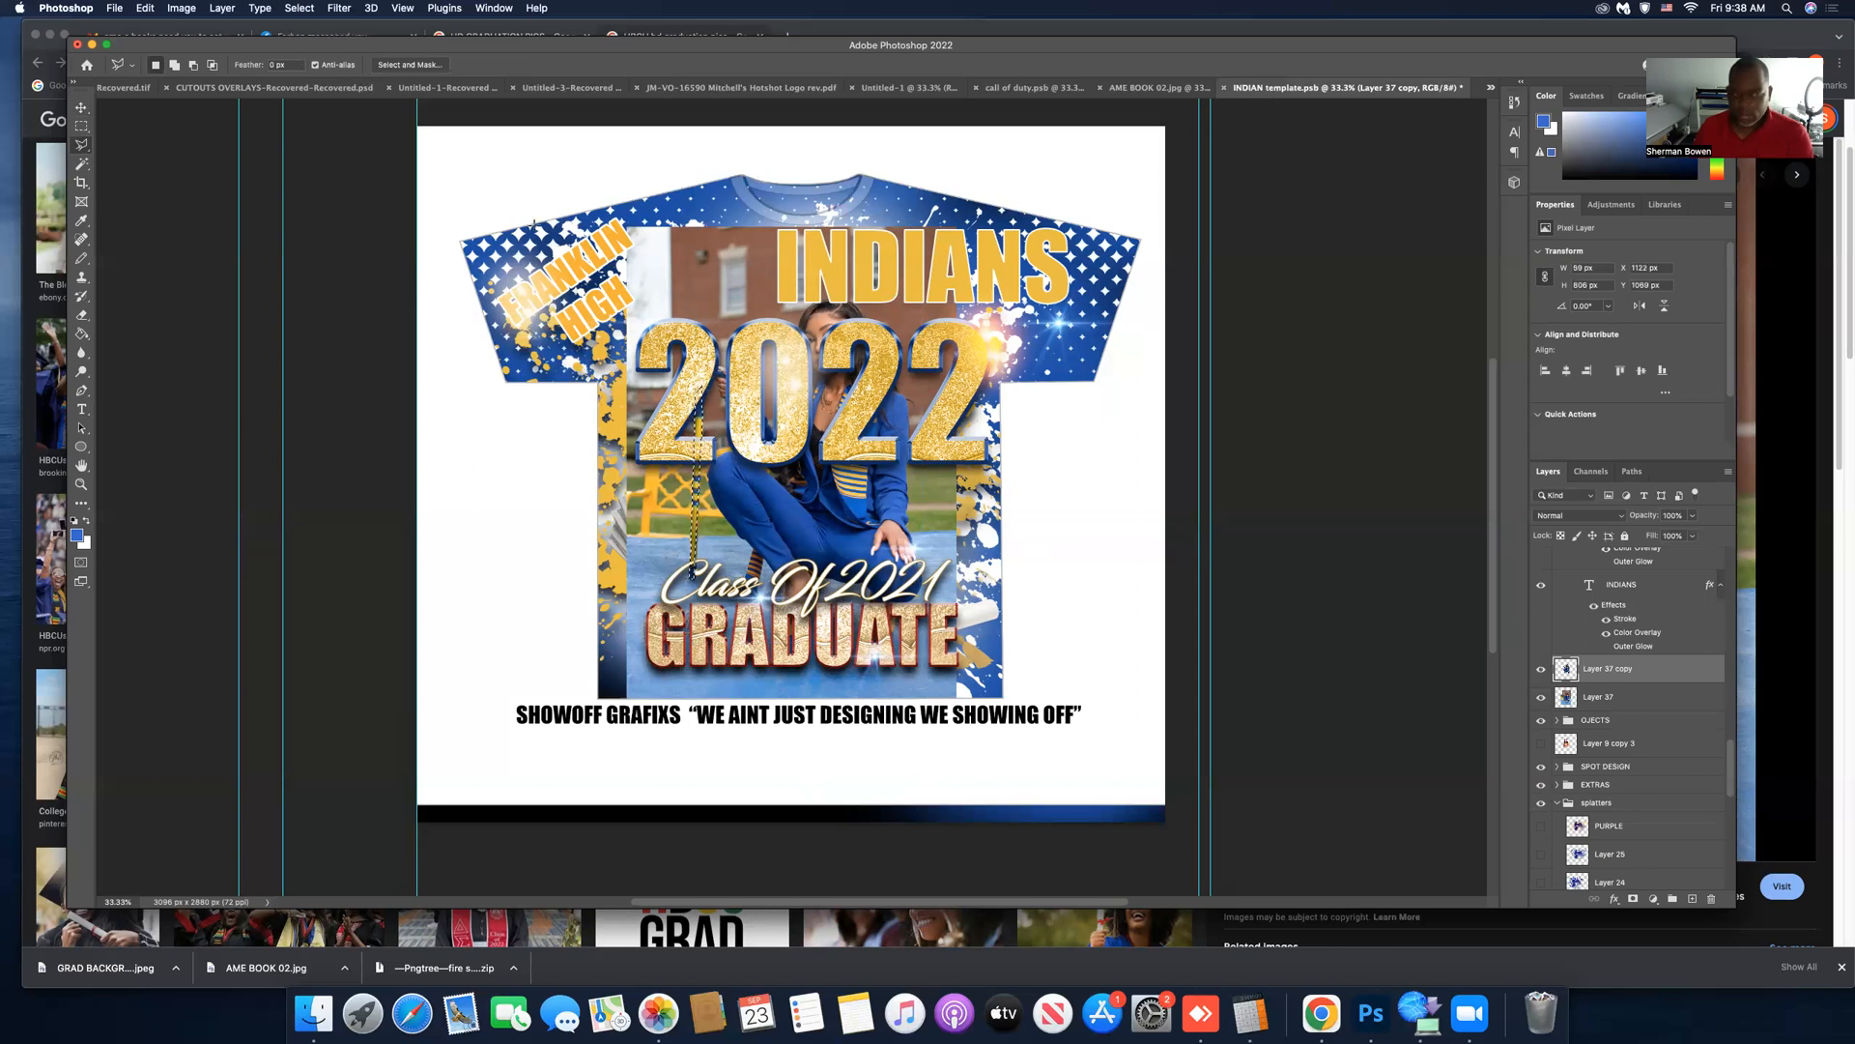
pyautogui.click(1652, 698)
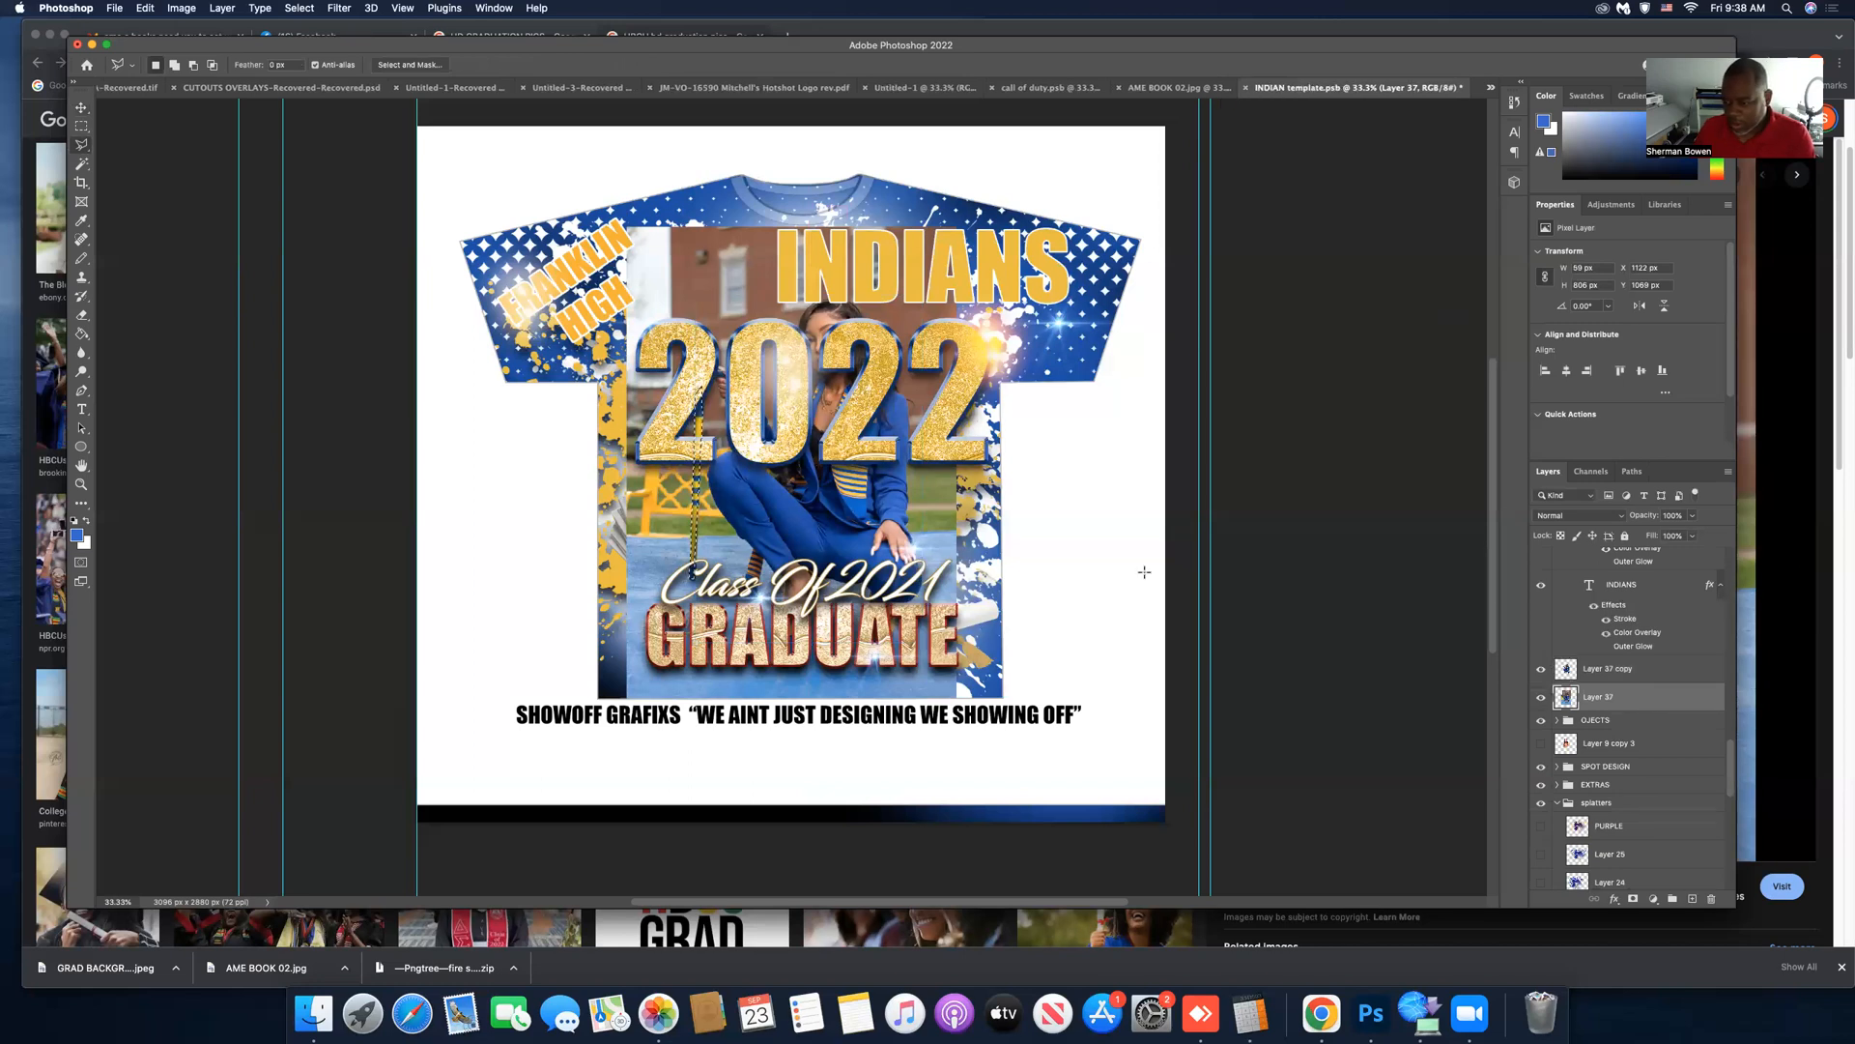
pyautogui.click(299, 8)
pyautogui.click(310, 68)
pyautogui.press('Delete')
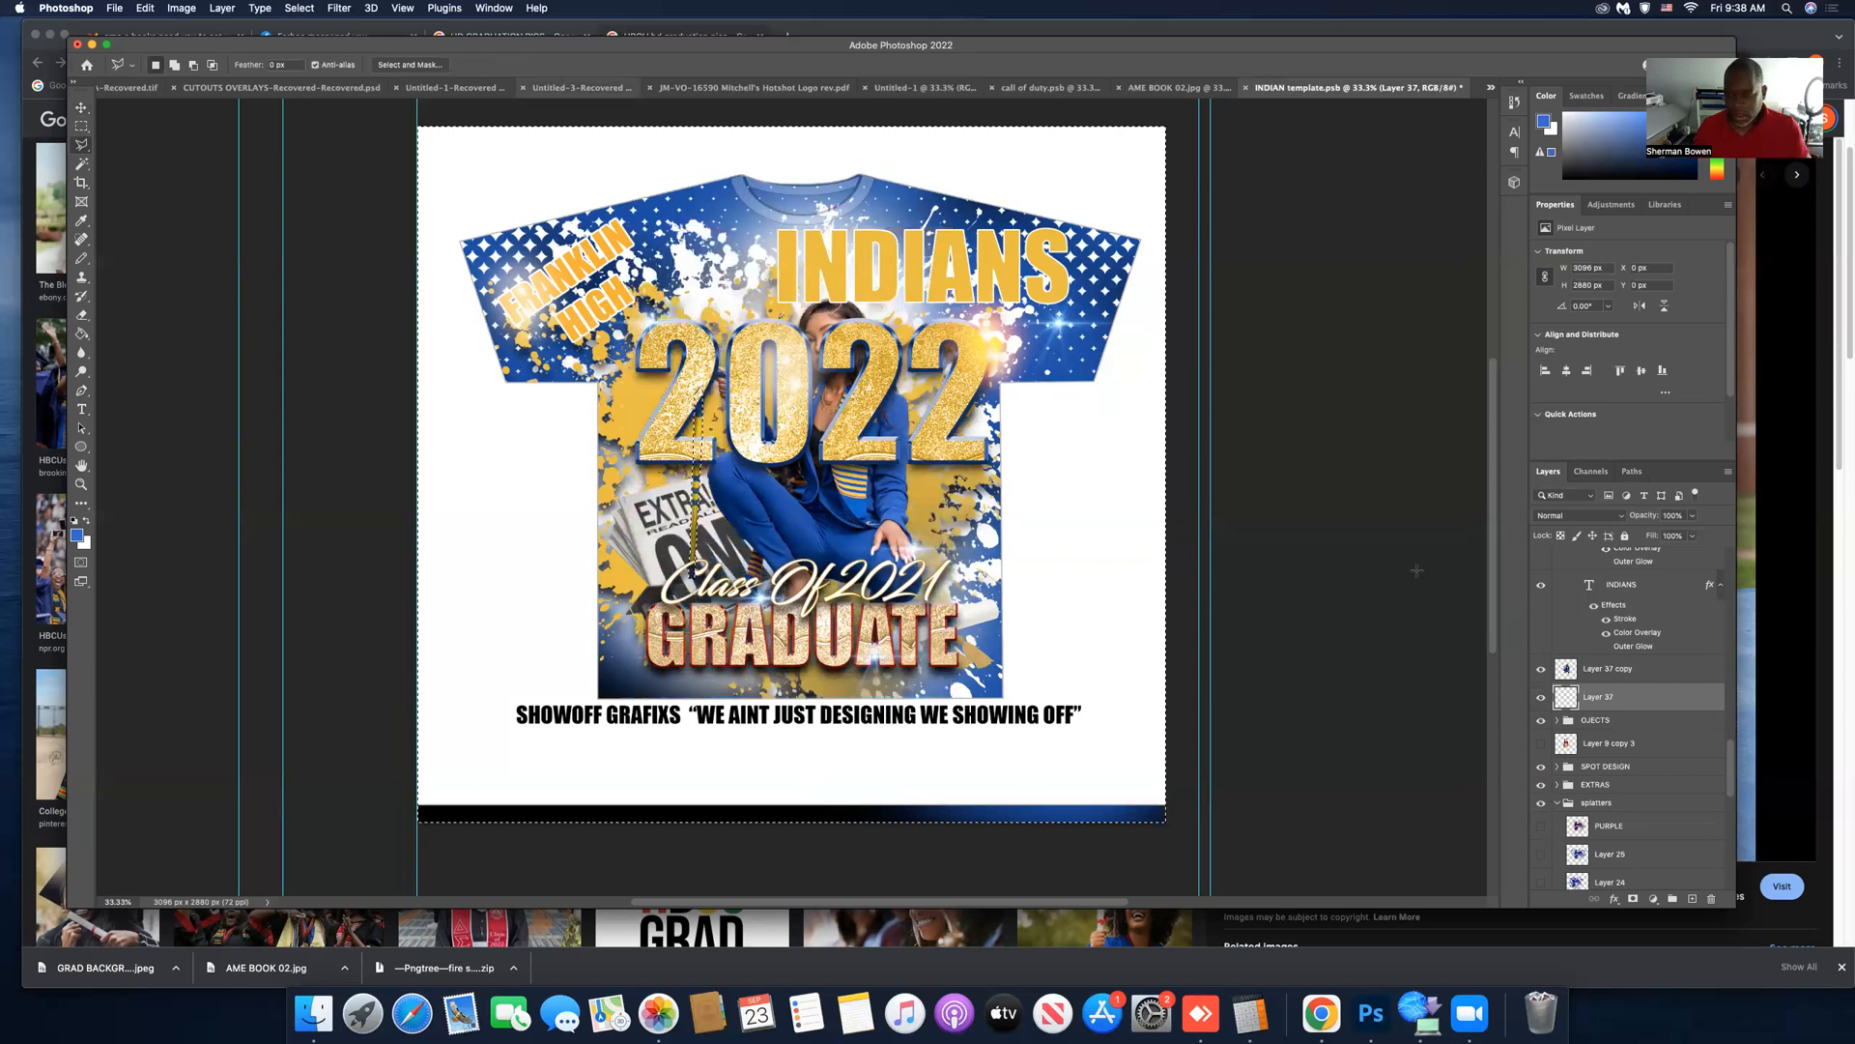
# Merge Layer 37 with Layer 37 copy and clear the selection.
pyautogui.keyDown('shift'); pyautogui.click(1646, 668); pyautogui.keyUp('shift')
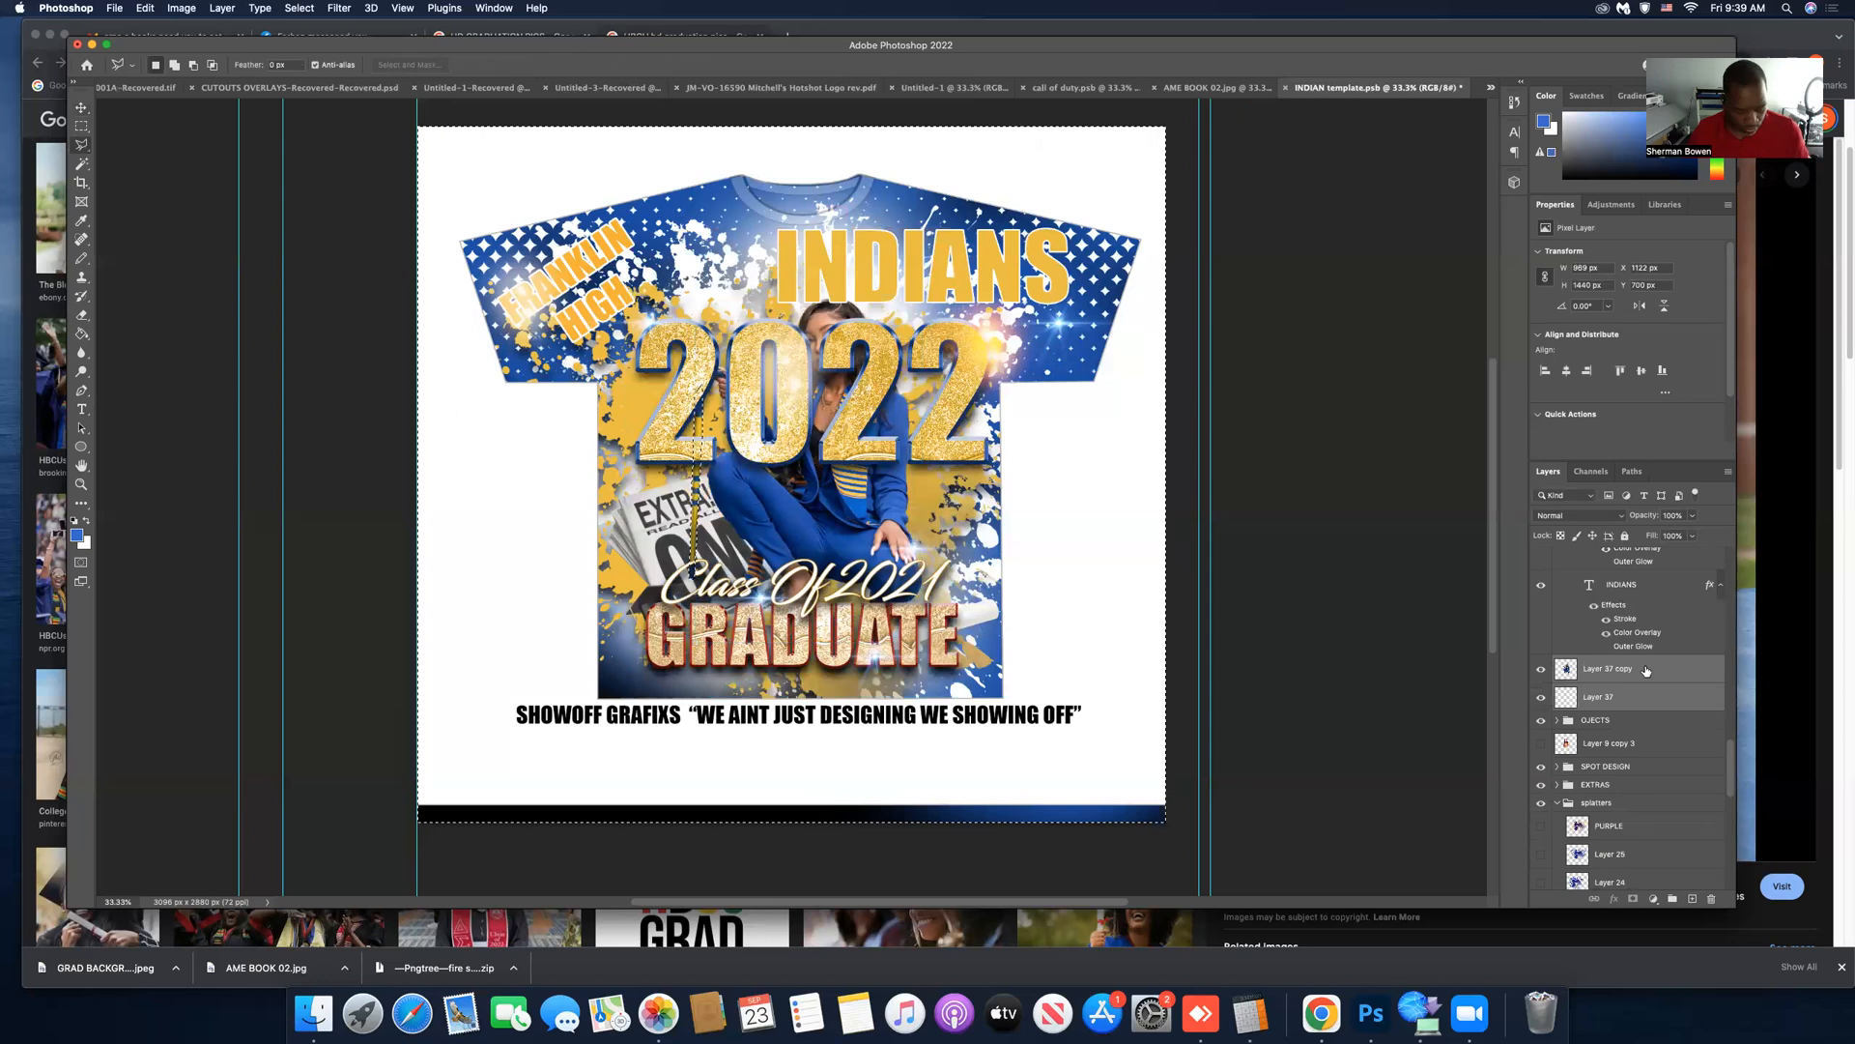
pyautogui.press('super+e')
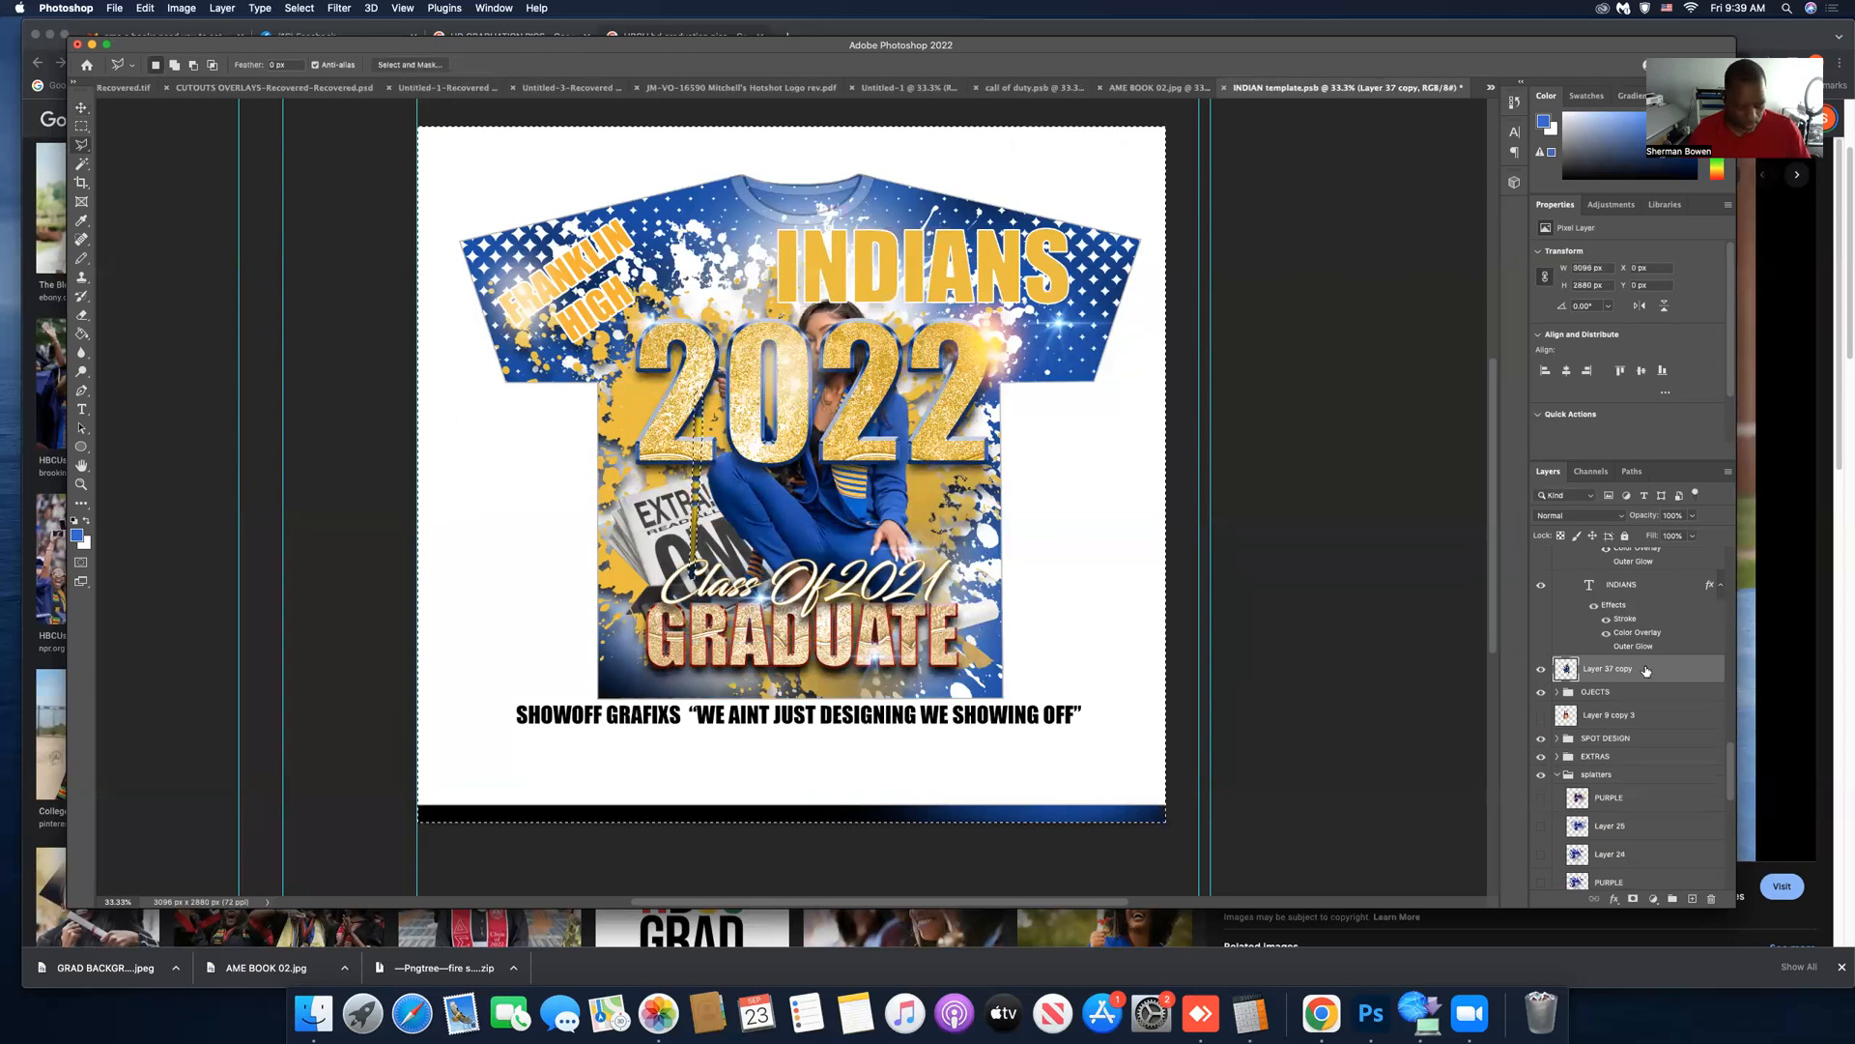
pyautogui.press('super+d')
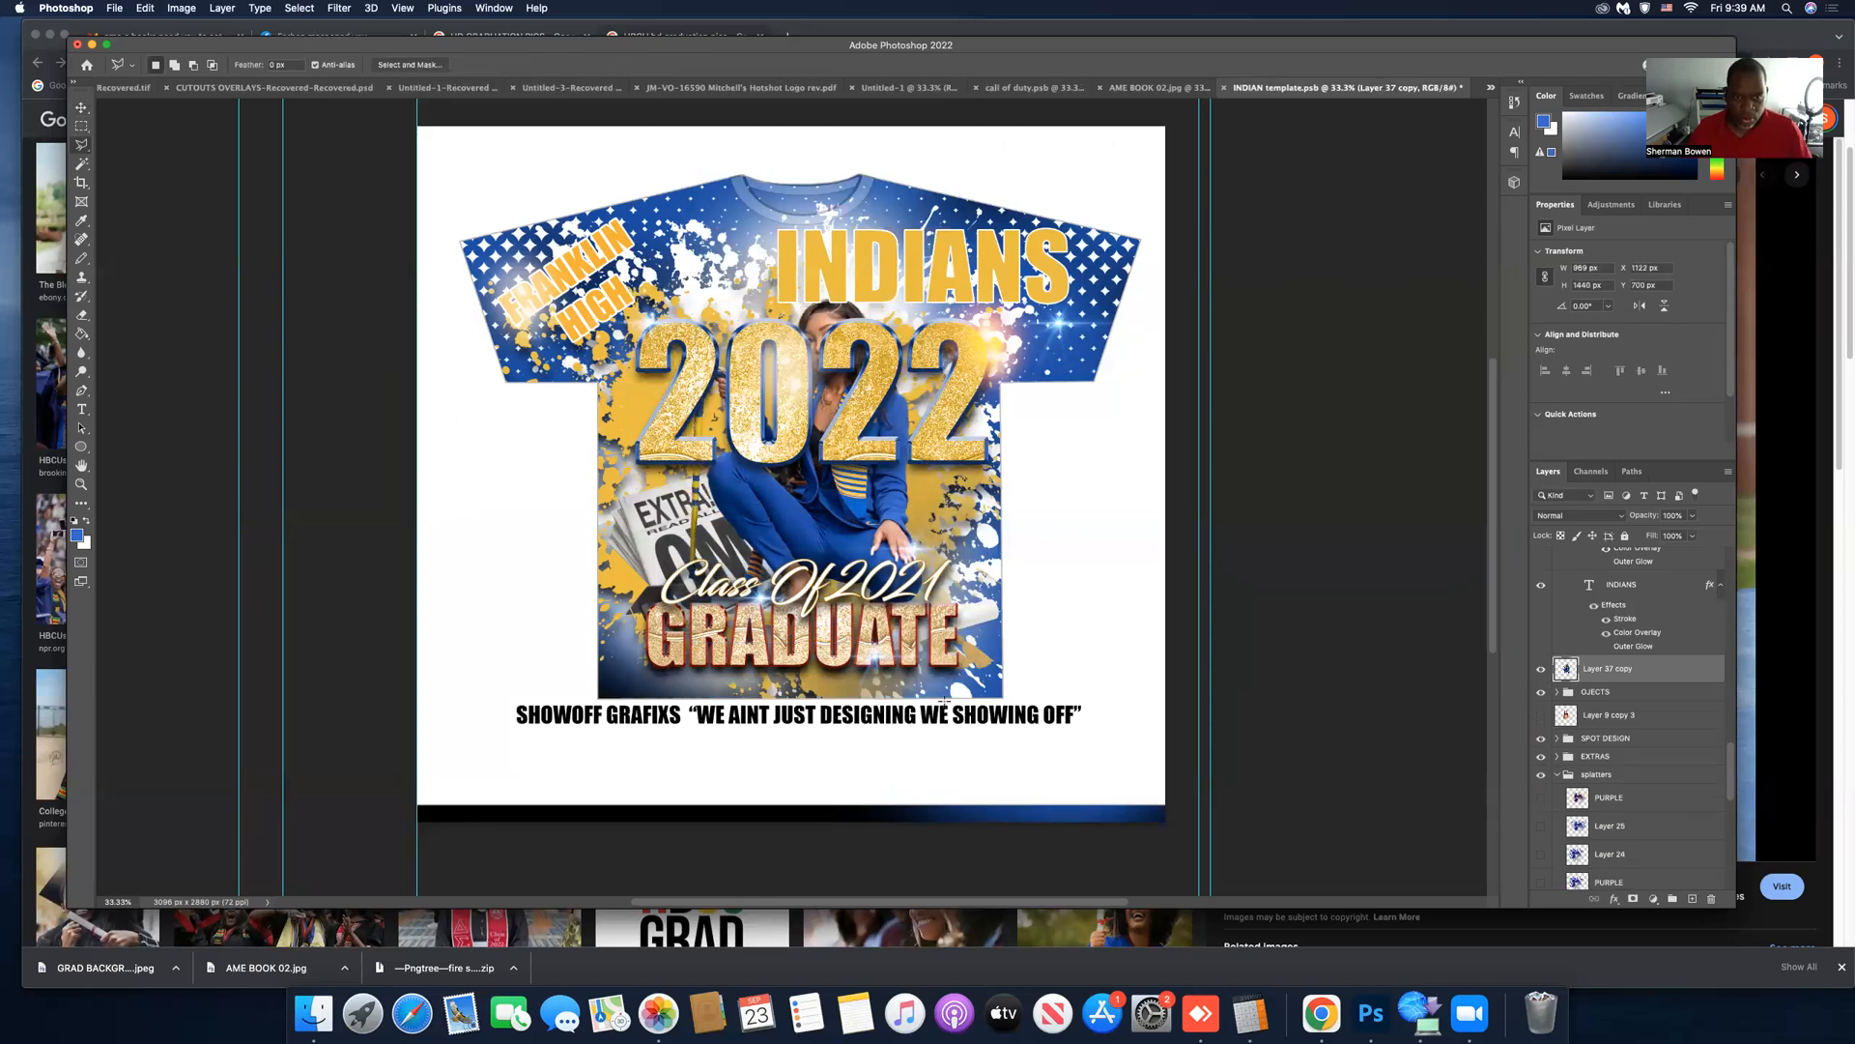
# Move the merged graduate layer up the stack to between the Class Of 2021 text and the GRADUATION group.
pyautogui.scroll(3, 1635, 725)
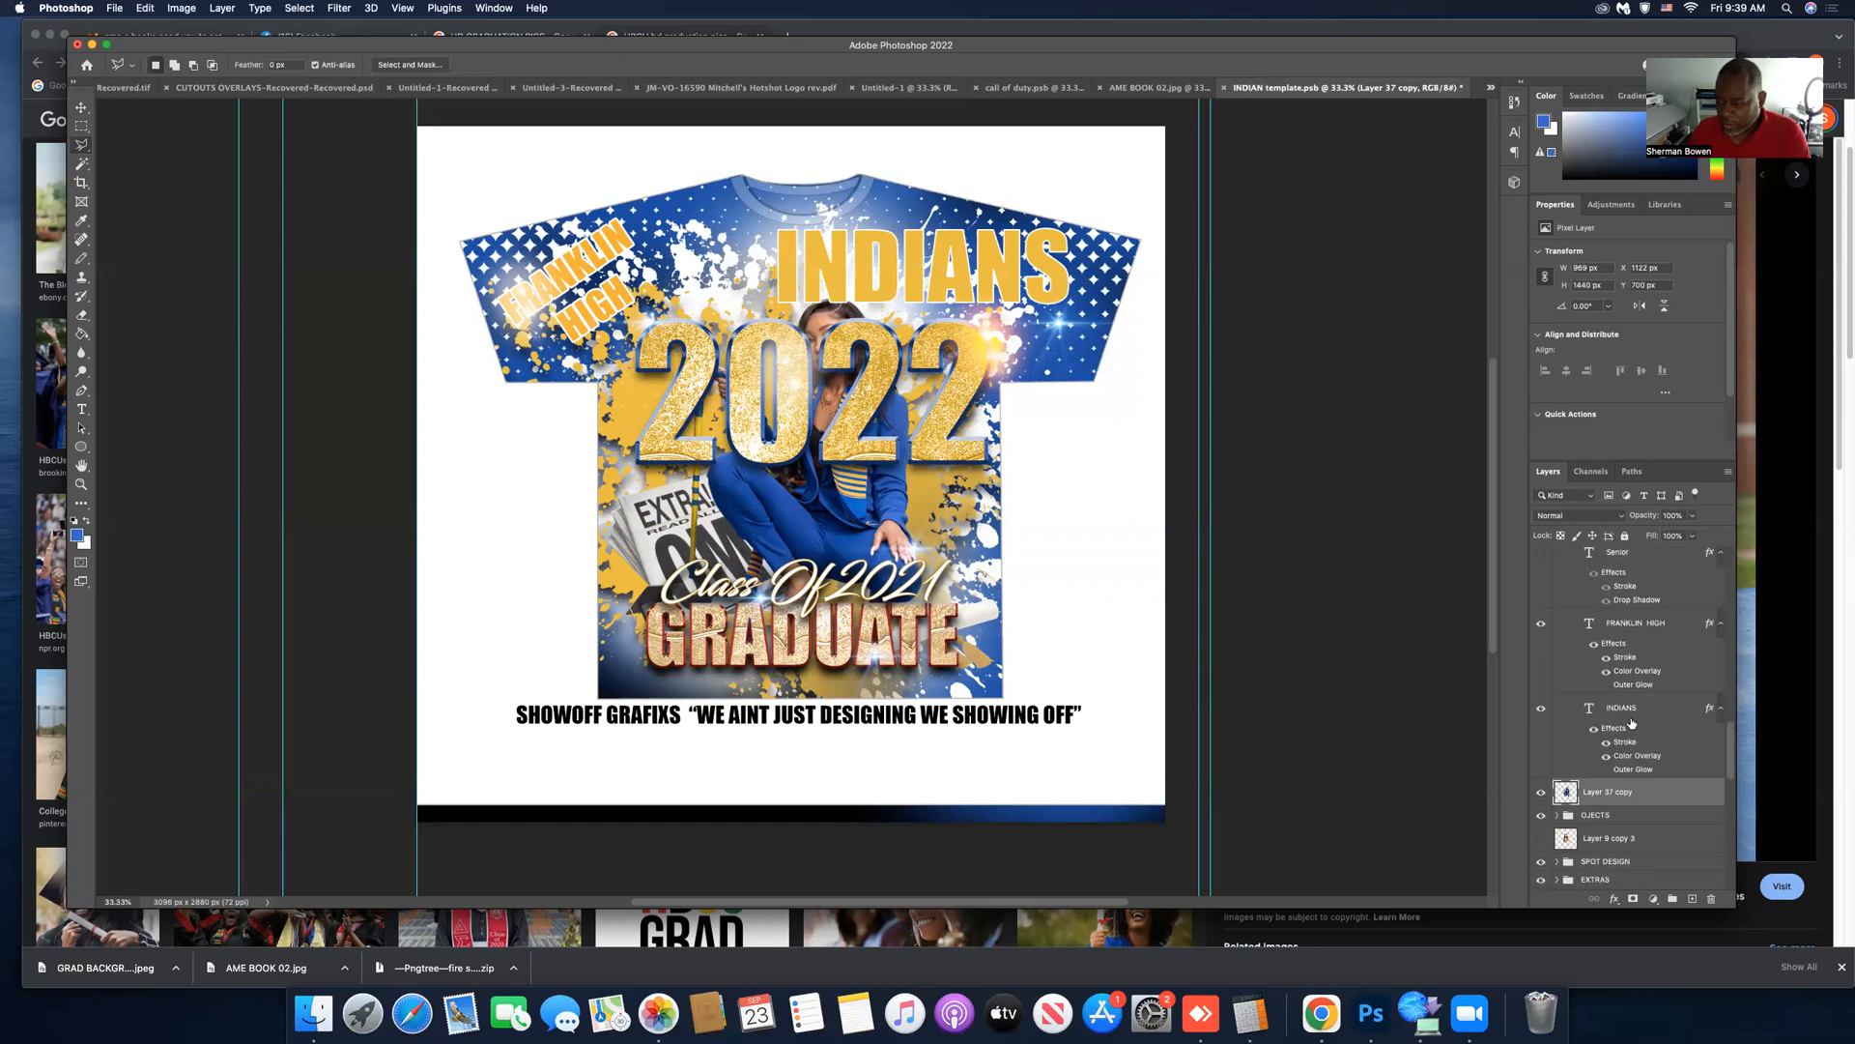
pyautogui.moveTo(1657, 790); pyautogui.dragTo(1635, 583)
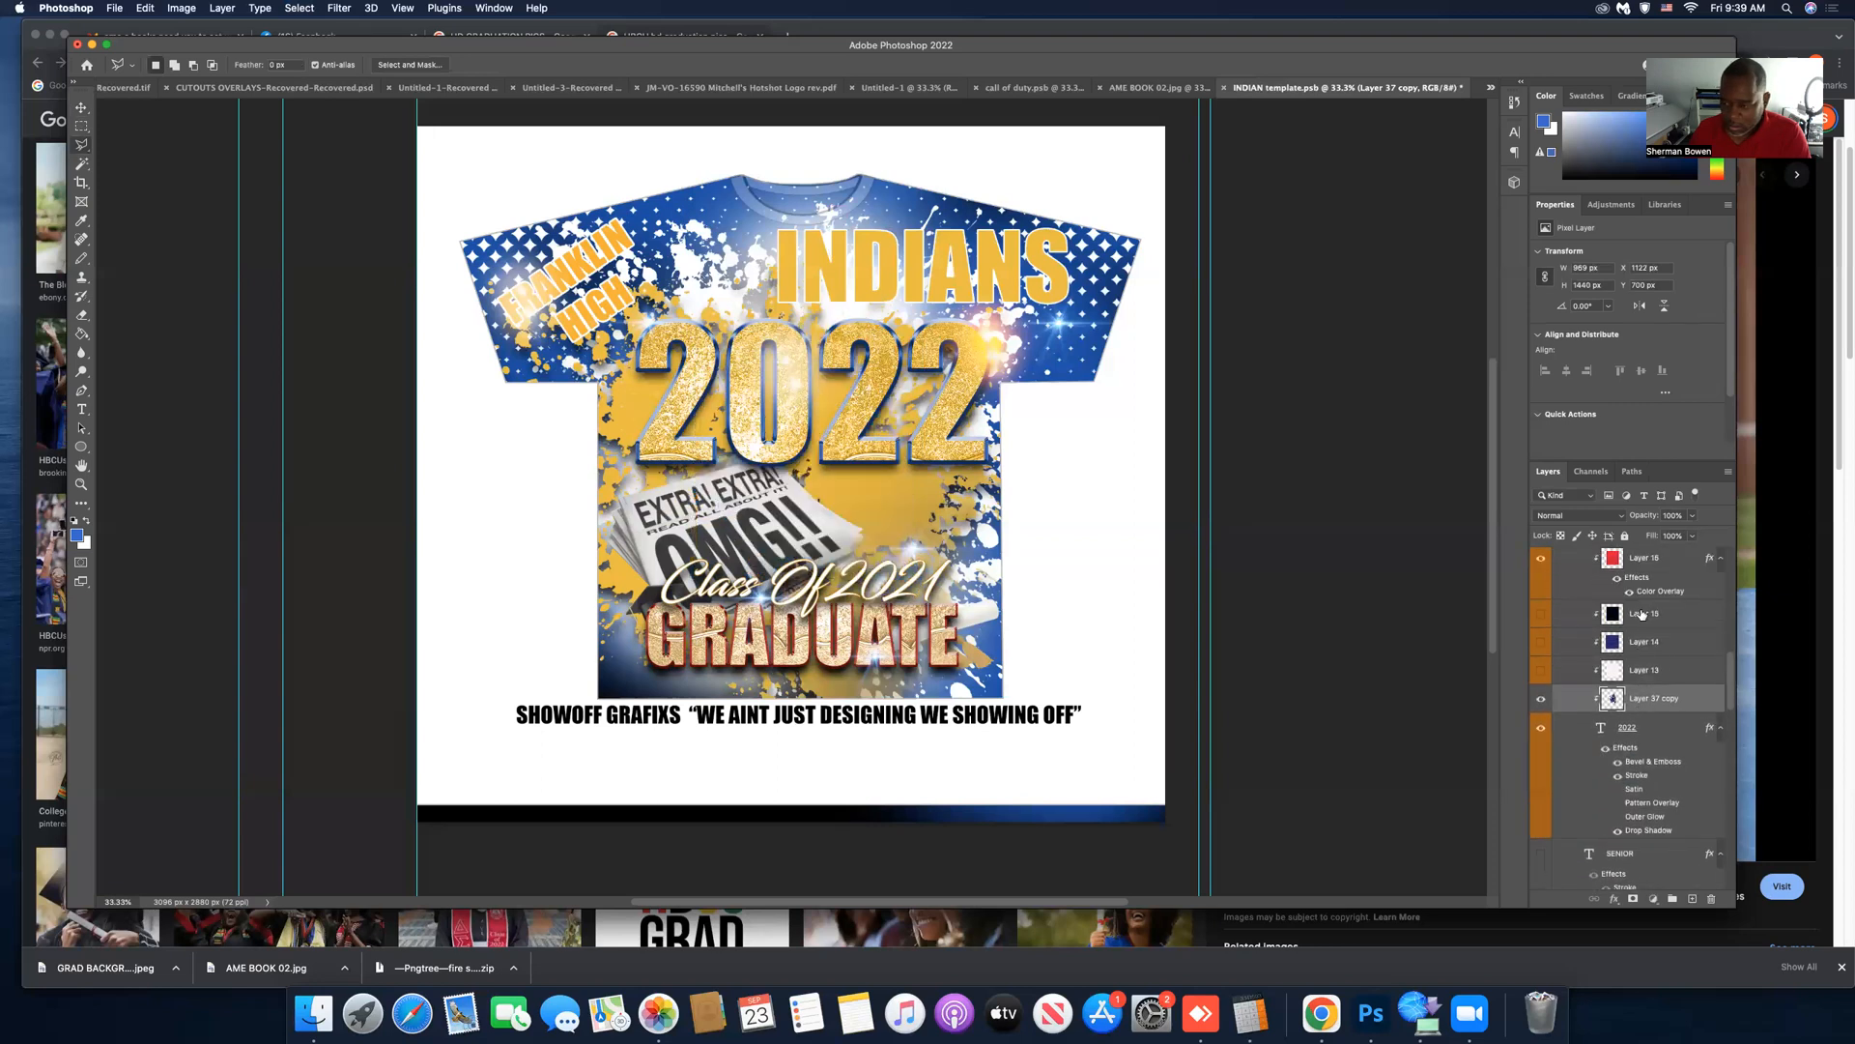
pyautogui.scroll(5, 1642, 614)
pyautogui.moveTo(1651, 866); pyautogui.dragTo(1622, 567)
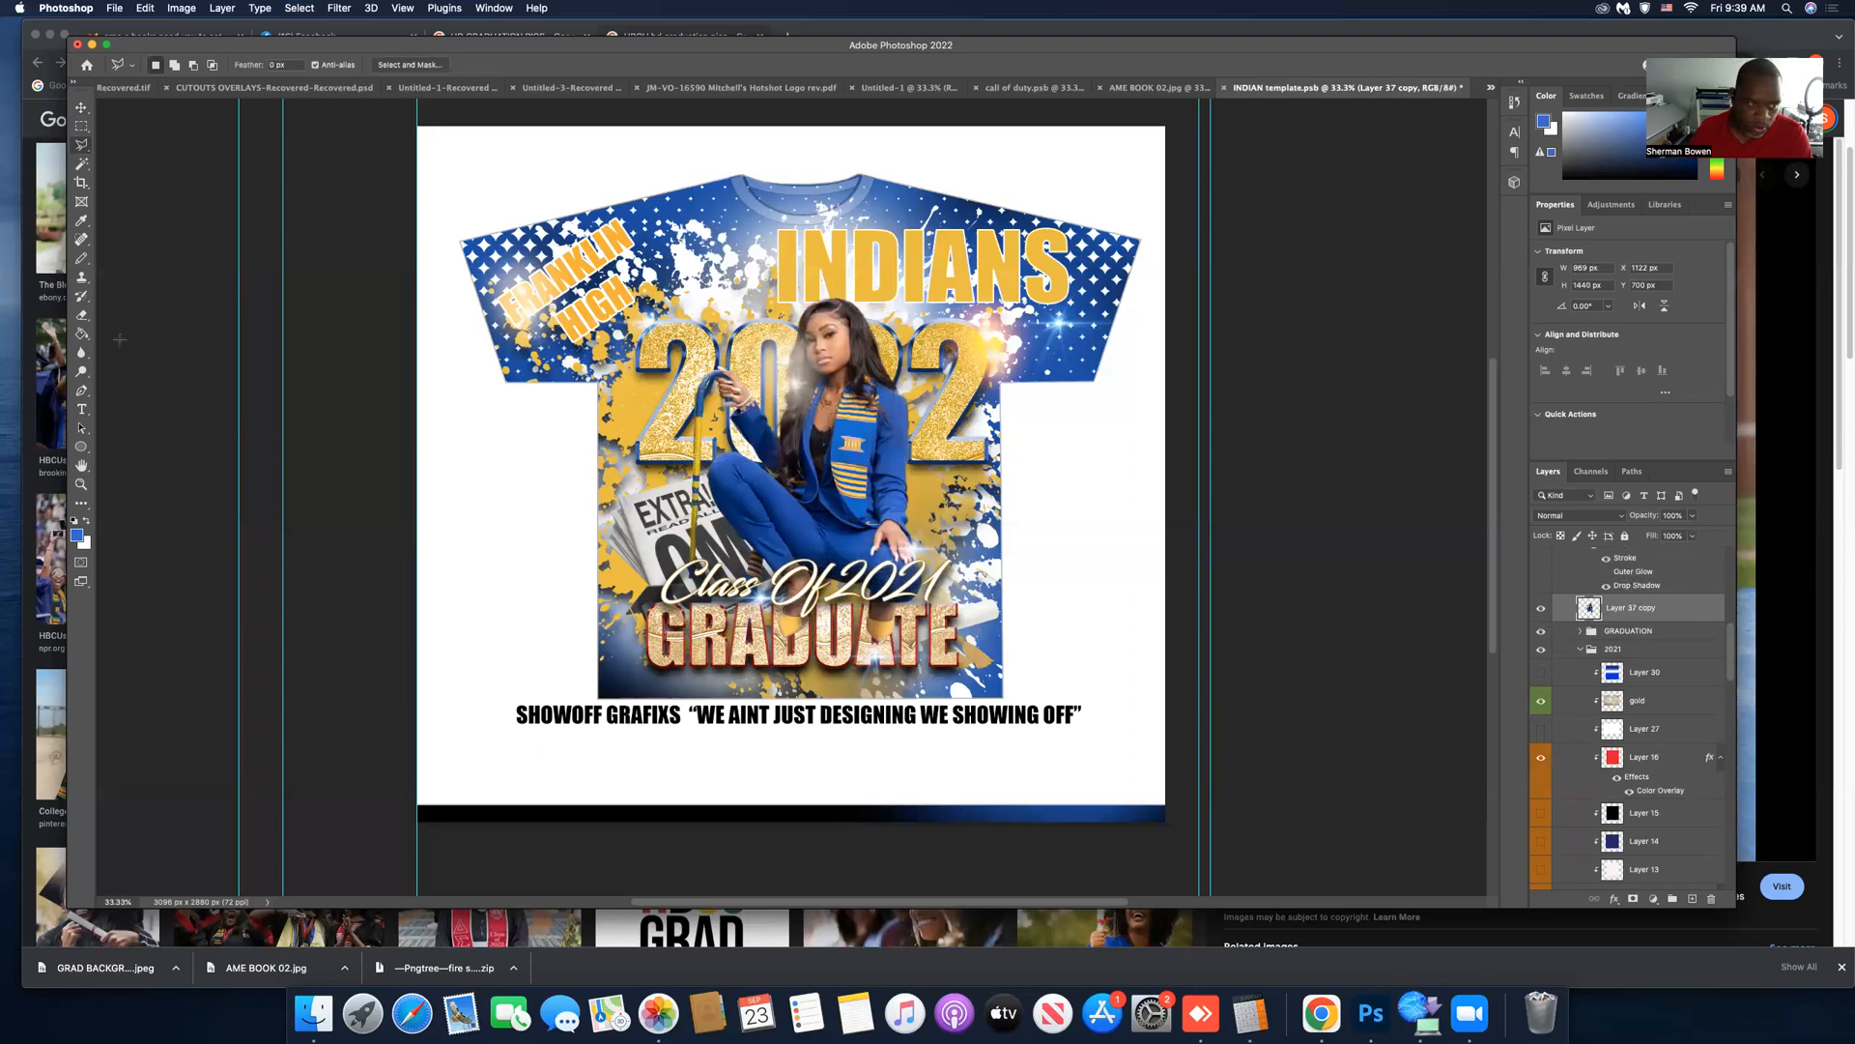
# Shift the graduate cutout slightly down and to the left on the shirt.
pyautogui.click(84, 109)
pyautogui.click(695, 446)
pyautogui.click(848, 494)
pyautogui.moveTo(848, 494)
pyautogui.mouseDown()
pyautogui.moveTo(853, 519)
pyautogui.moveTo(835, 519)
pyautogui.mouseUp()
pyautogui.click(972, 427)
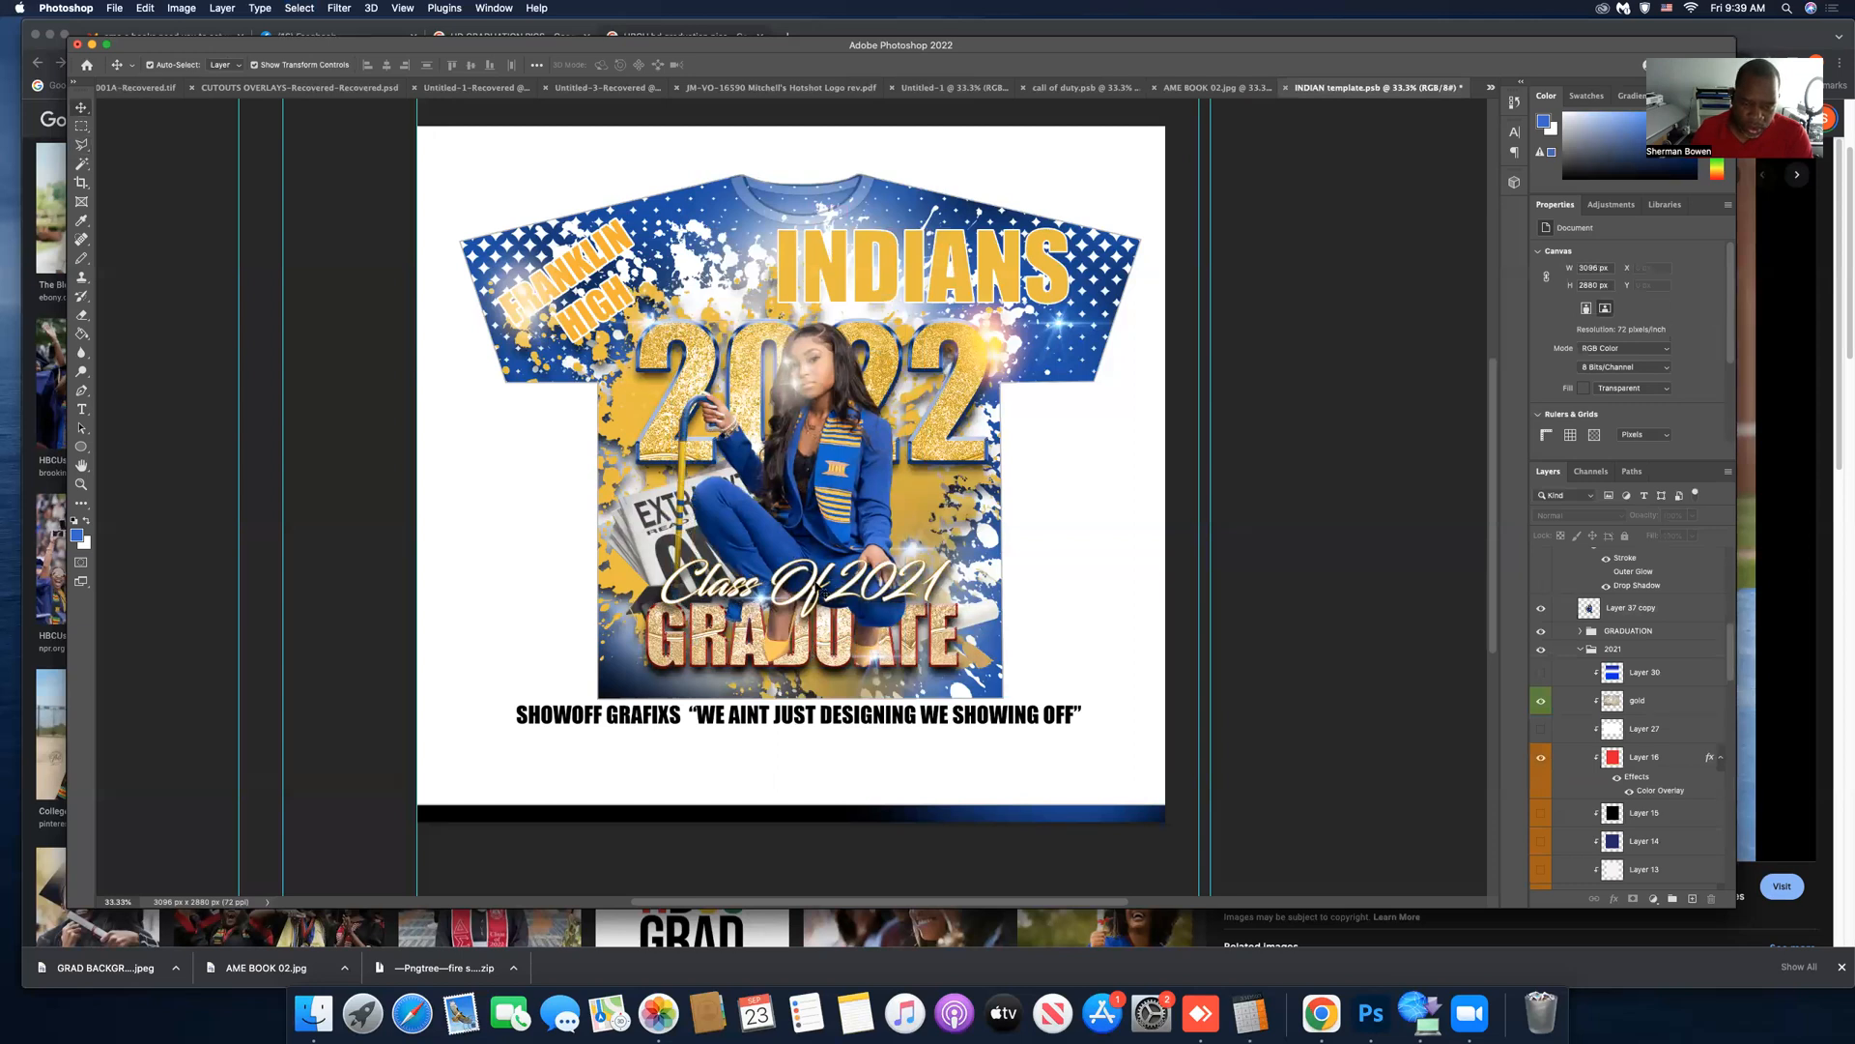
# Nudge the Class Of 2021 script text slightly upward and change its wording to Class Of 2022.
pyautogui.moveTo(820, 587); pyautogui.dragTo(821, 571)
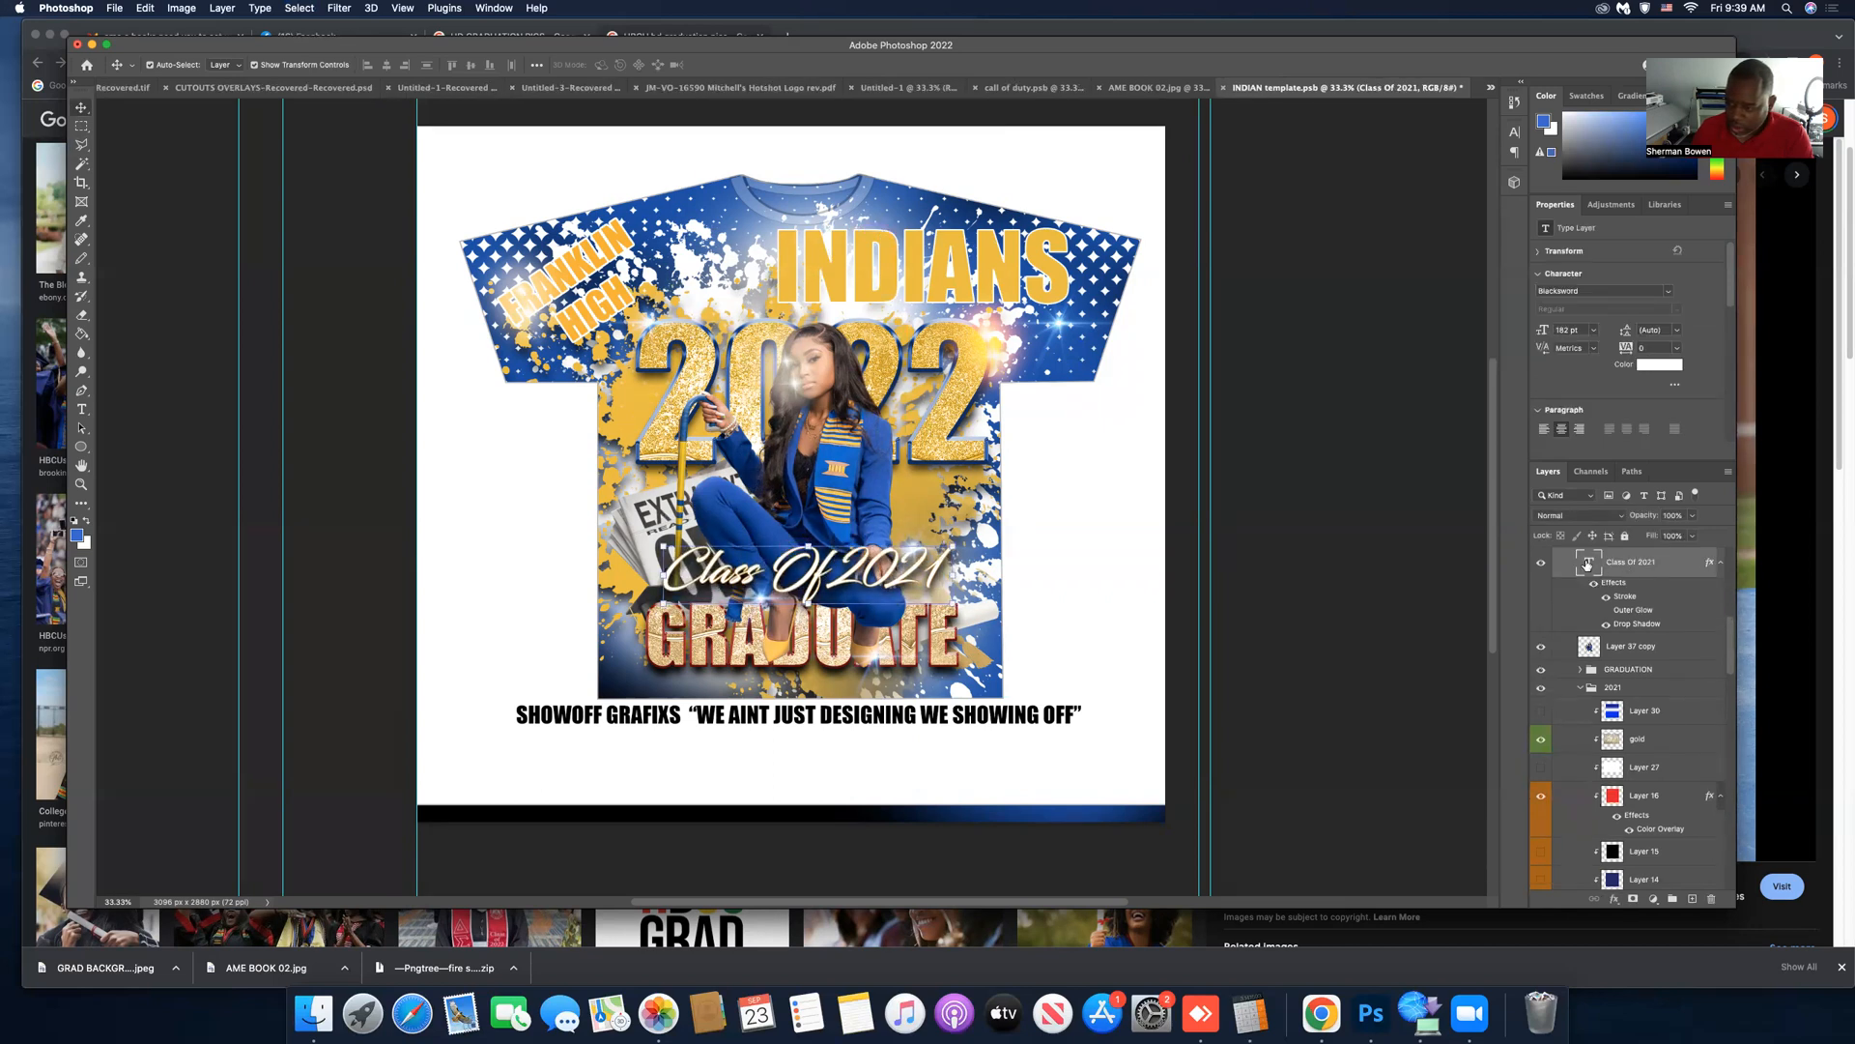
pyautogui.doubleClick(1585, 564)
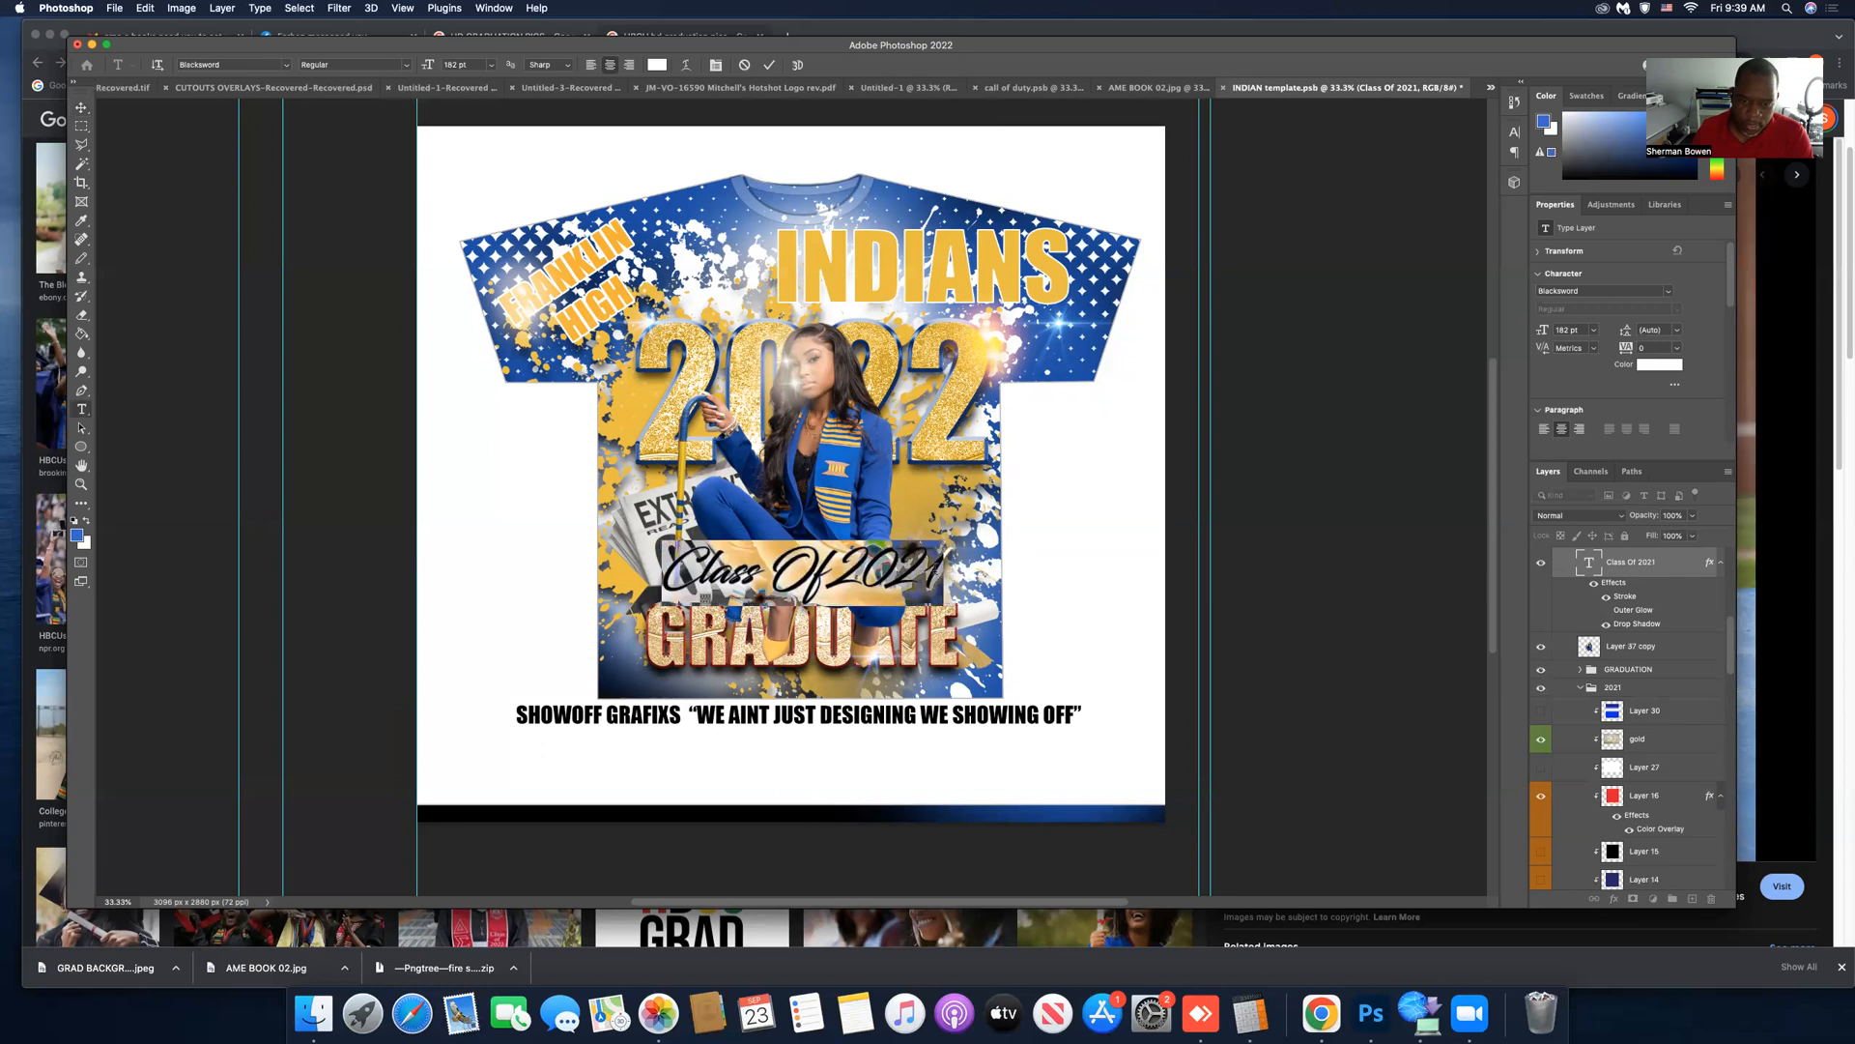
pyautogui.moveTo(926, 570); pyautogui.dragTo(977, 568)
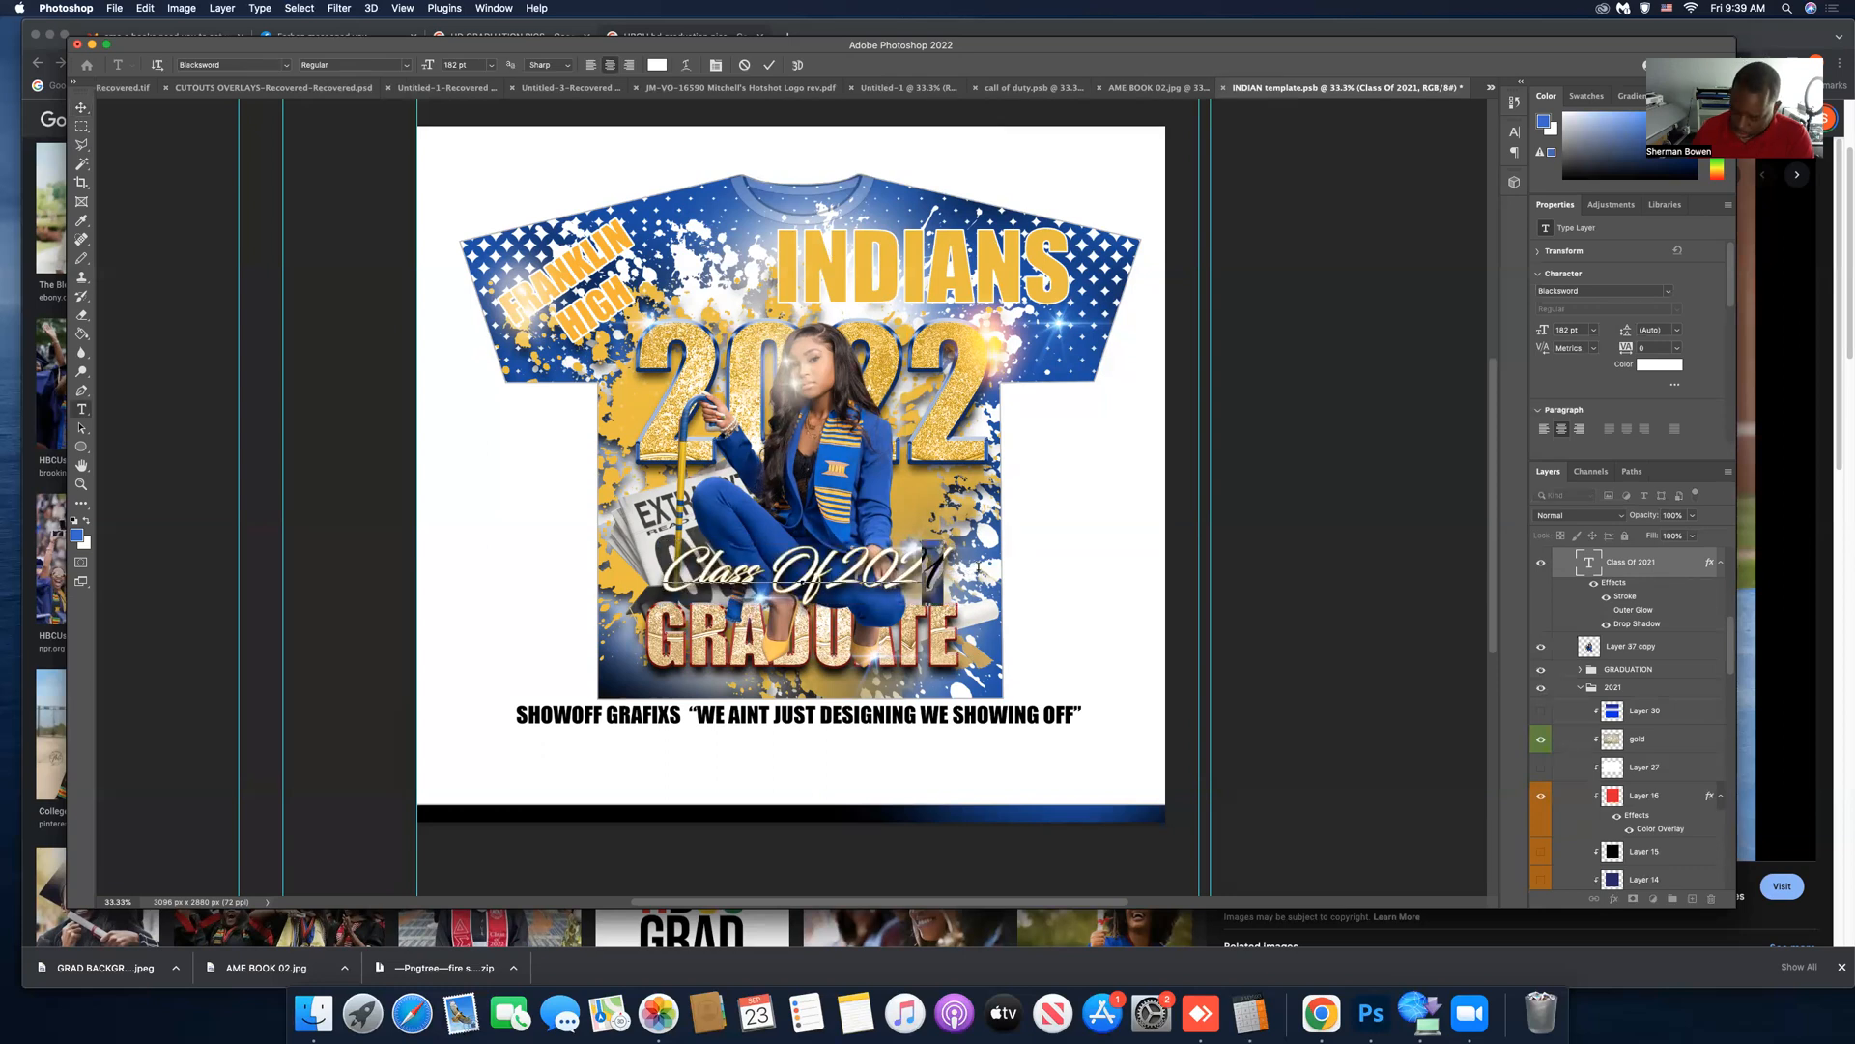
pyautogui.write('2')
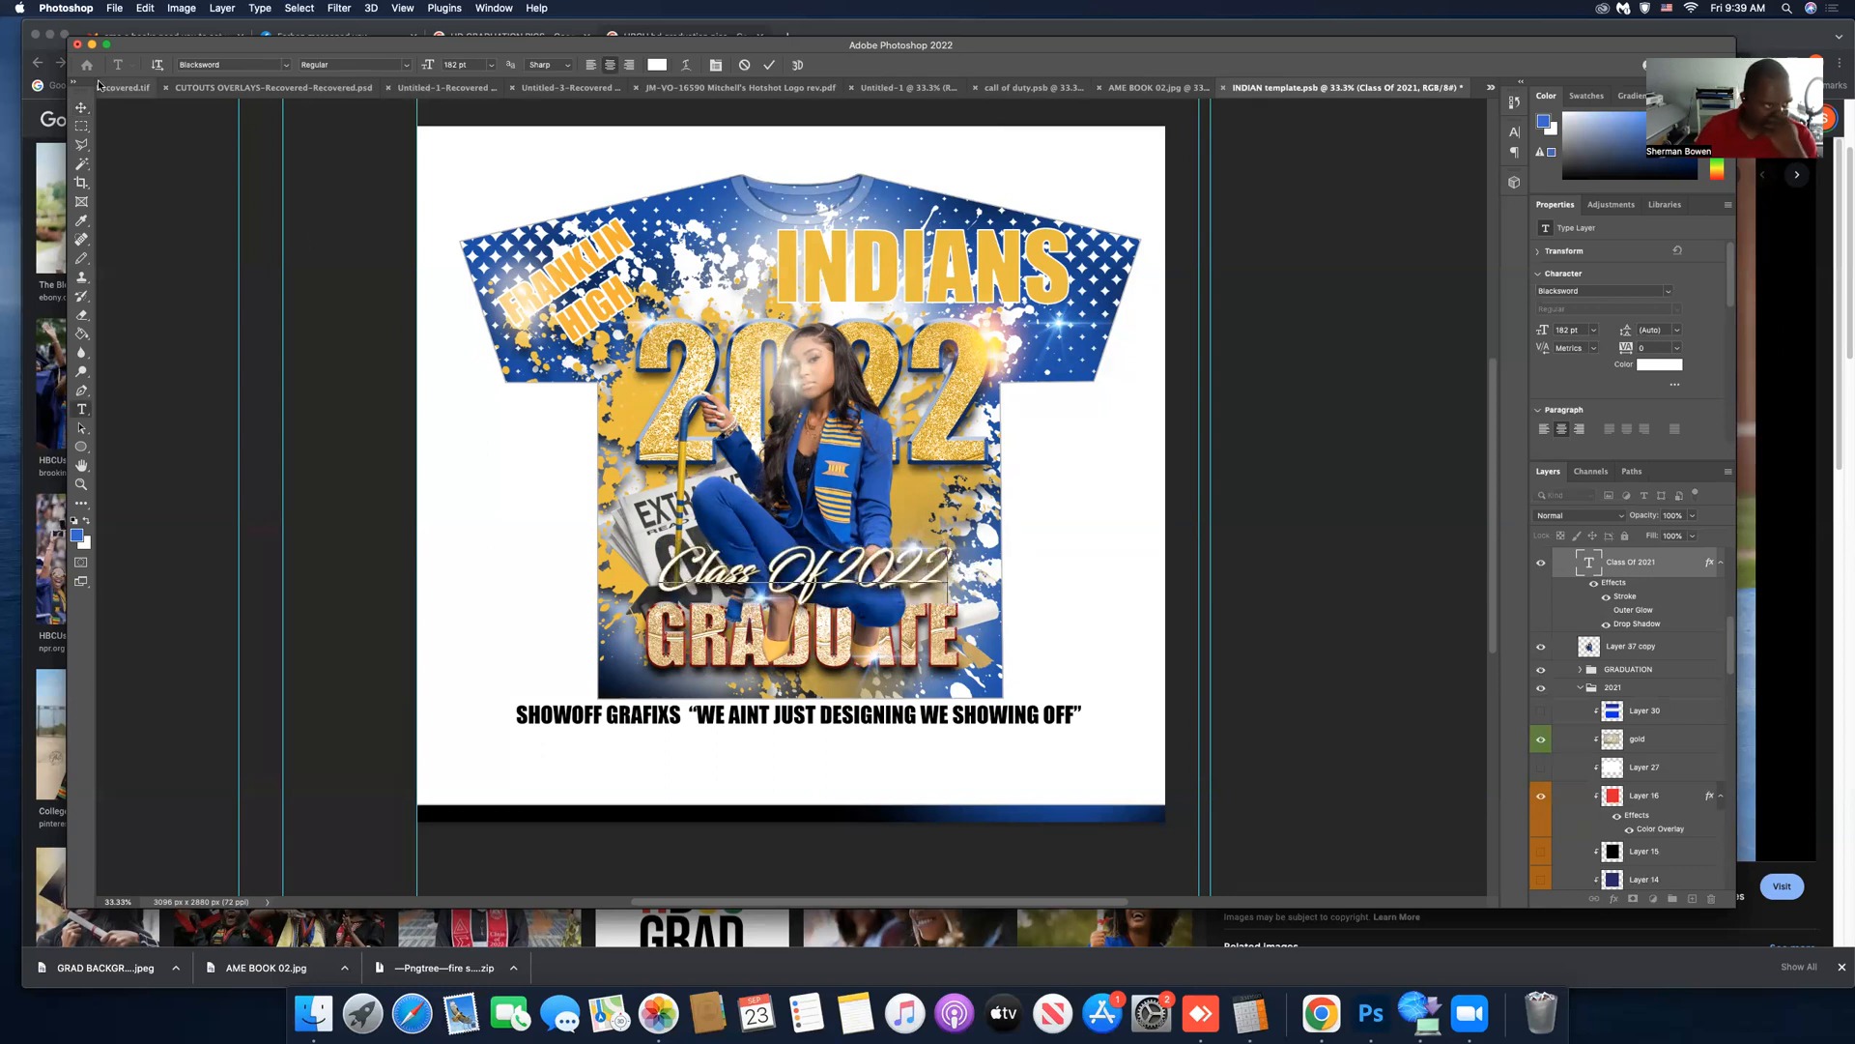
pyautogui.click(81, 107)
pyautogui.click(151, 320)
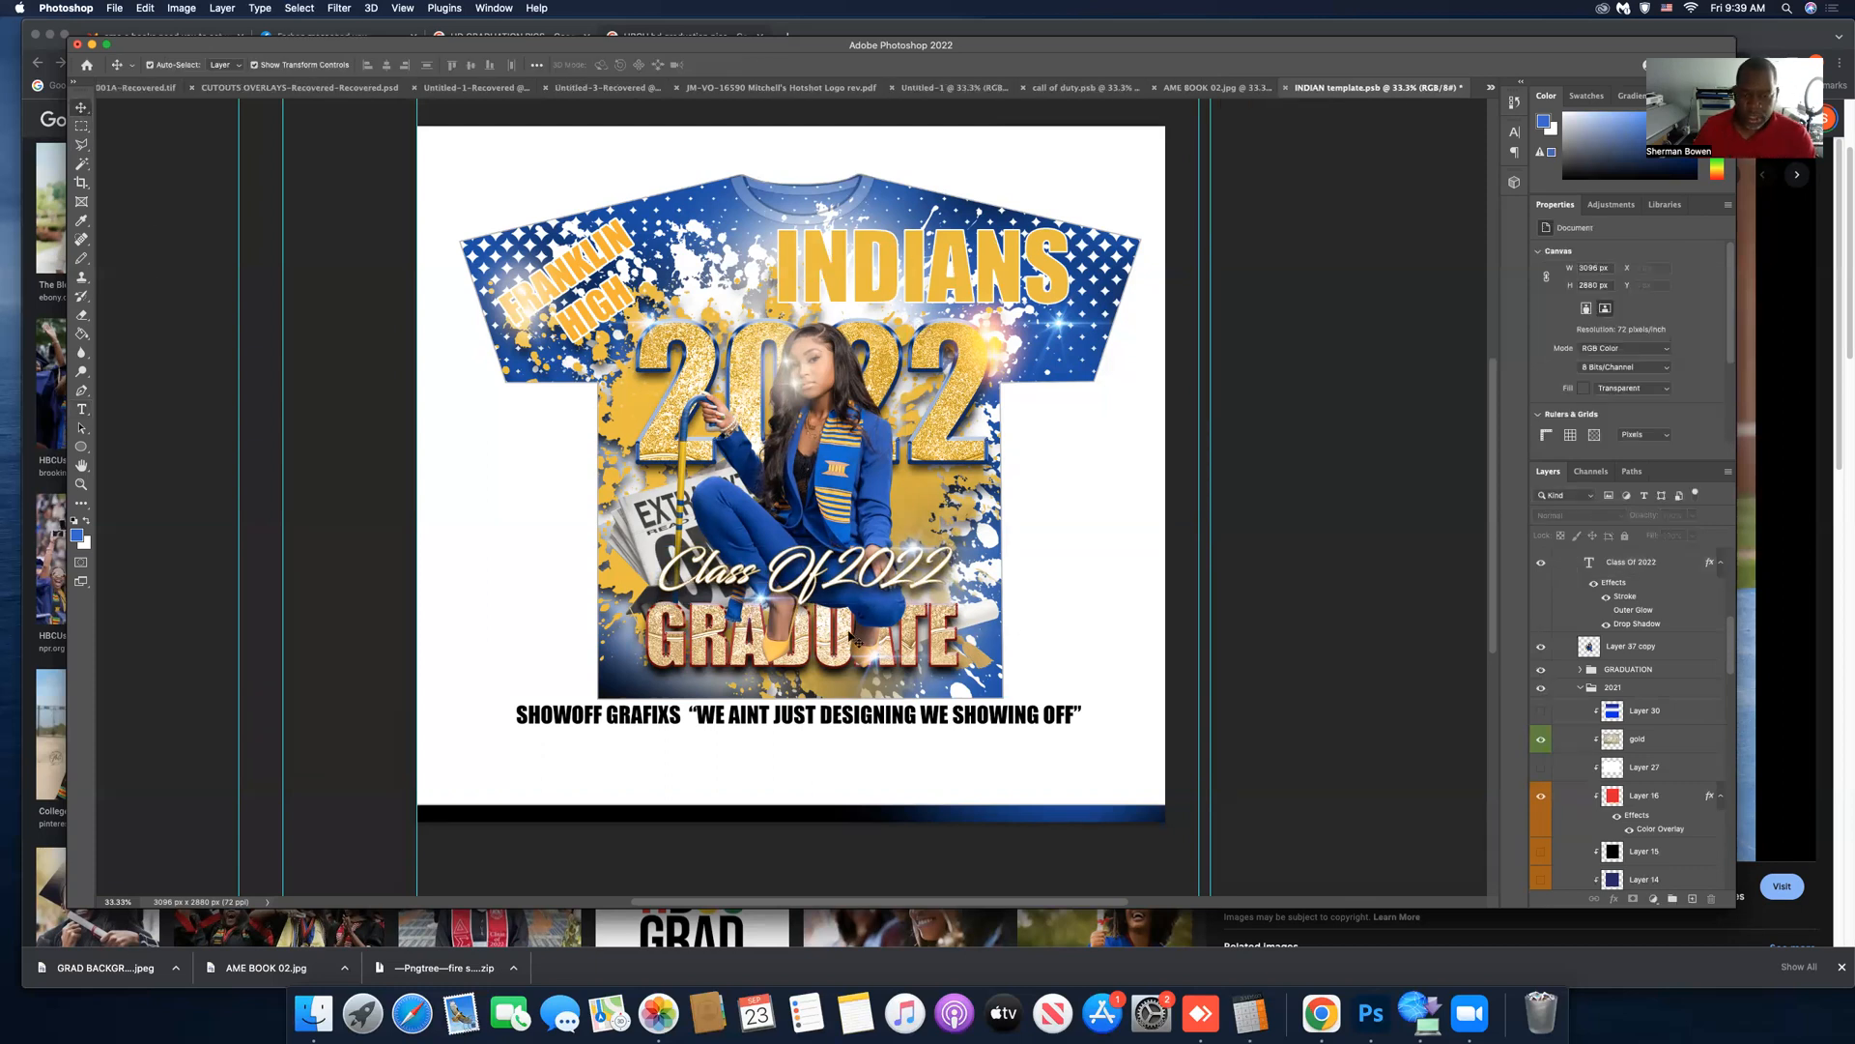
# Move the Light flare off the graduate's face and over to her raised hand.
pyautogui.moveTo(794, 363); pyautogui.dragTo(690, 399)
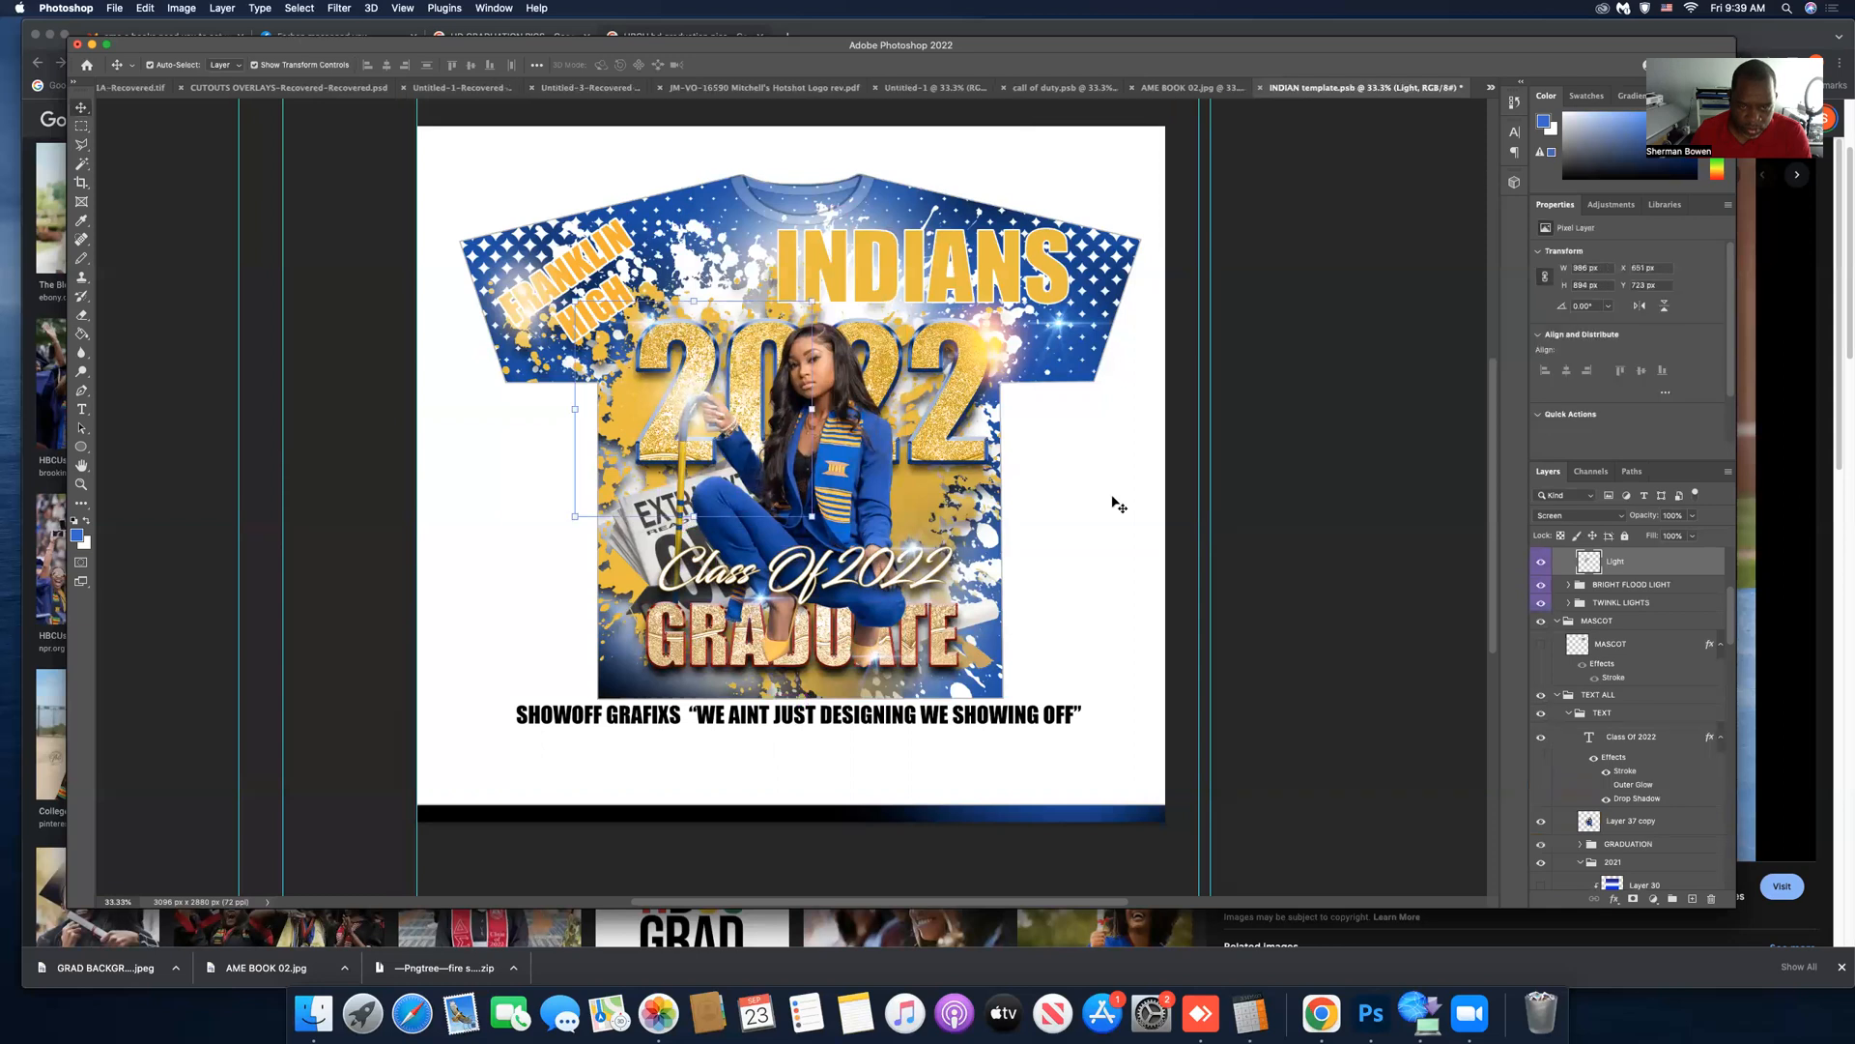
pyautogui.click(1111, 506)
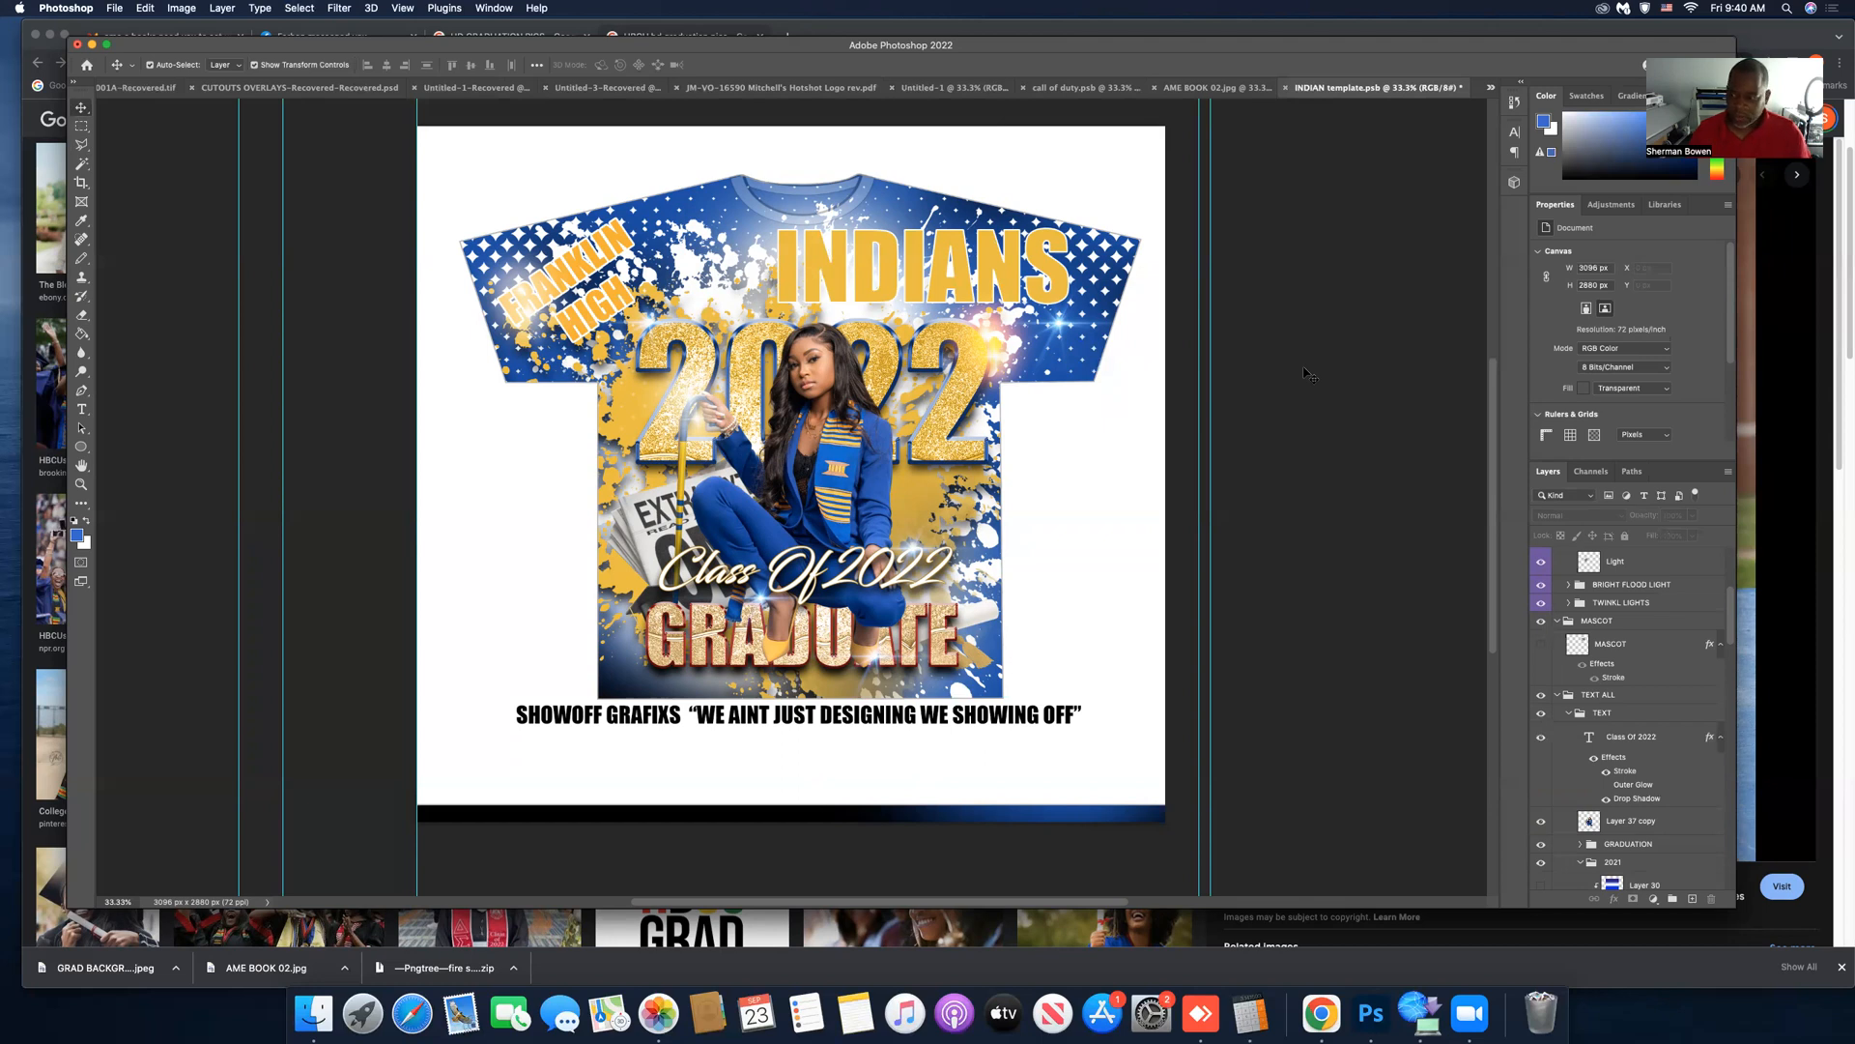
# Close the Properties, Adjustments and Libraries tab group to give the layer list more room.
pyautogui.click(1729, 207)
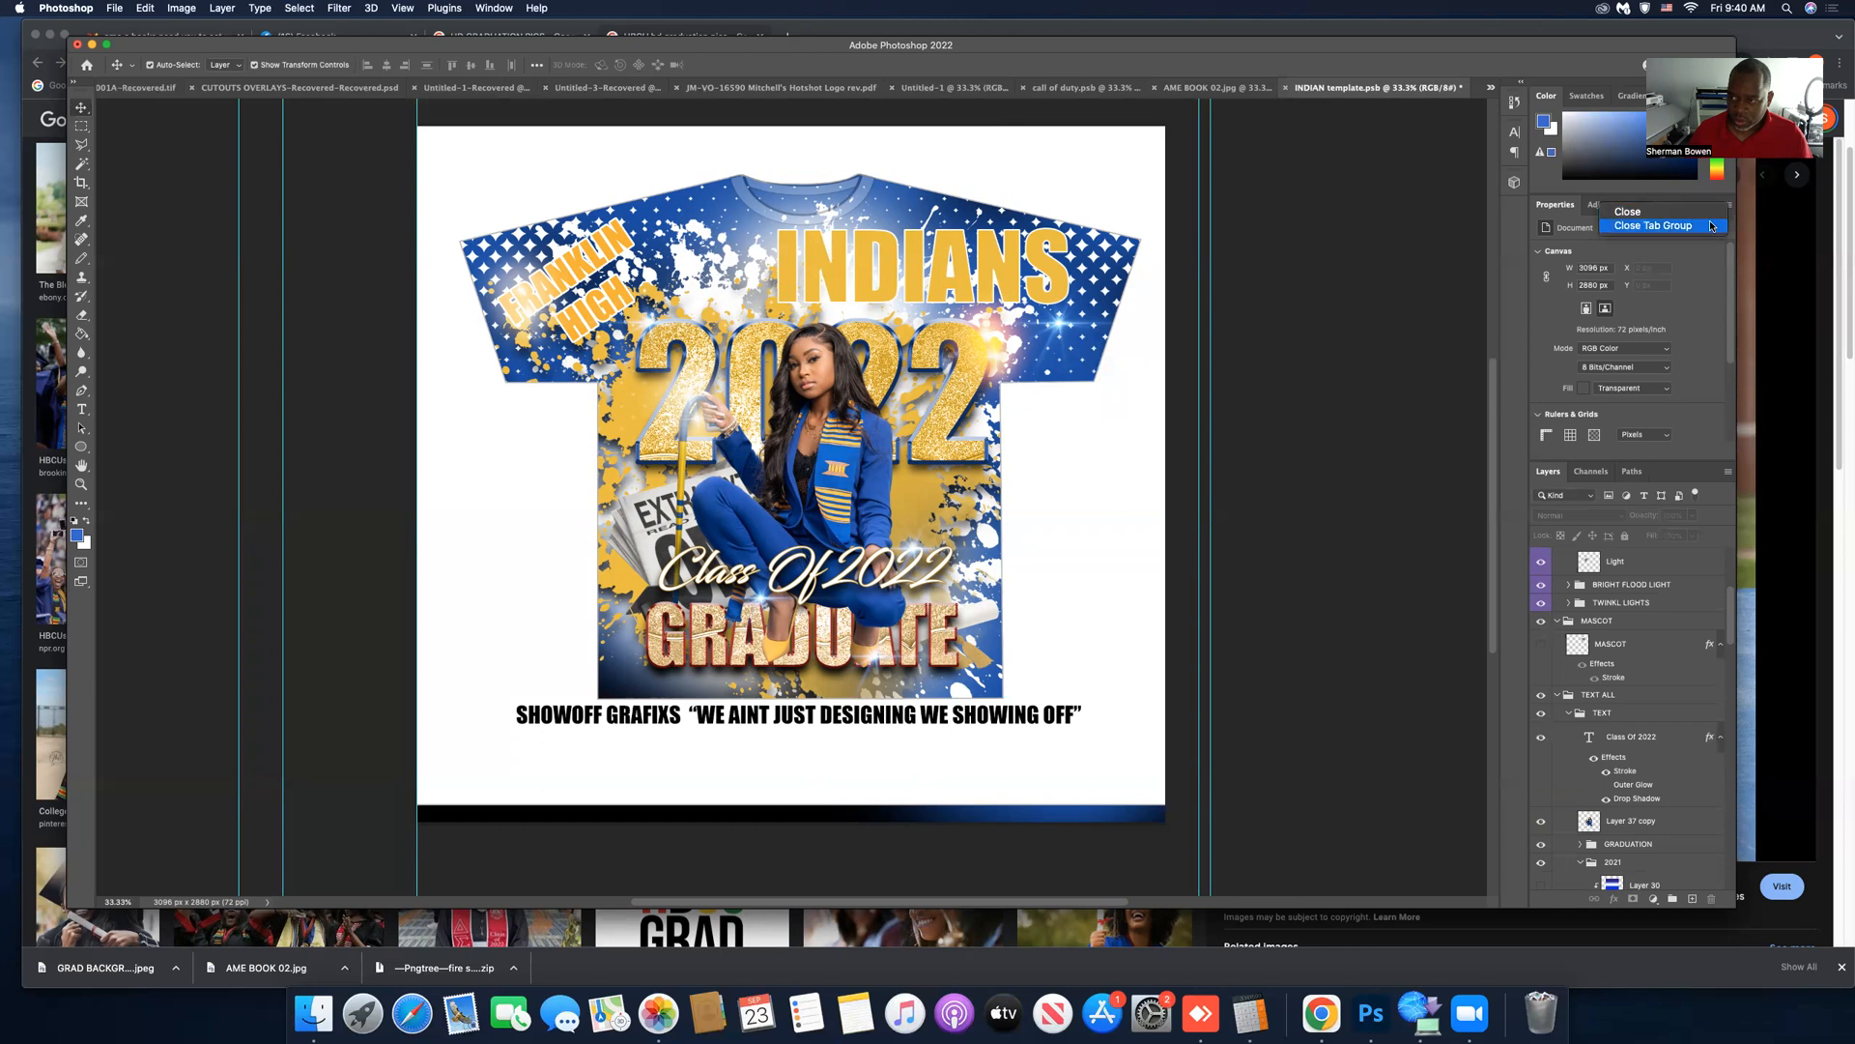
pyautogui.click(1712, 226)
pyautogui.scroll(-3, 1678, 630)
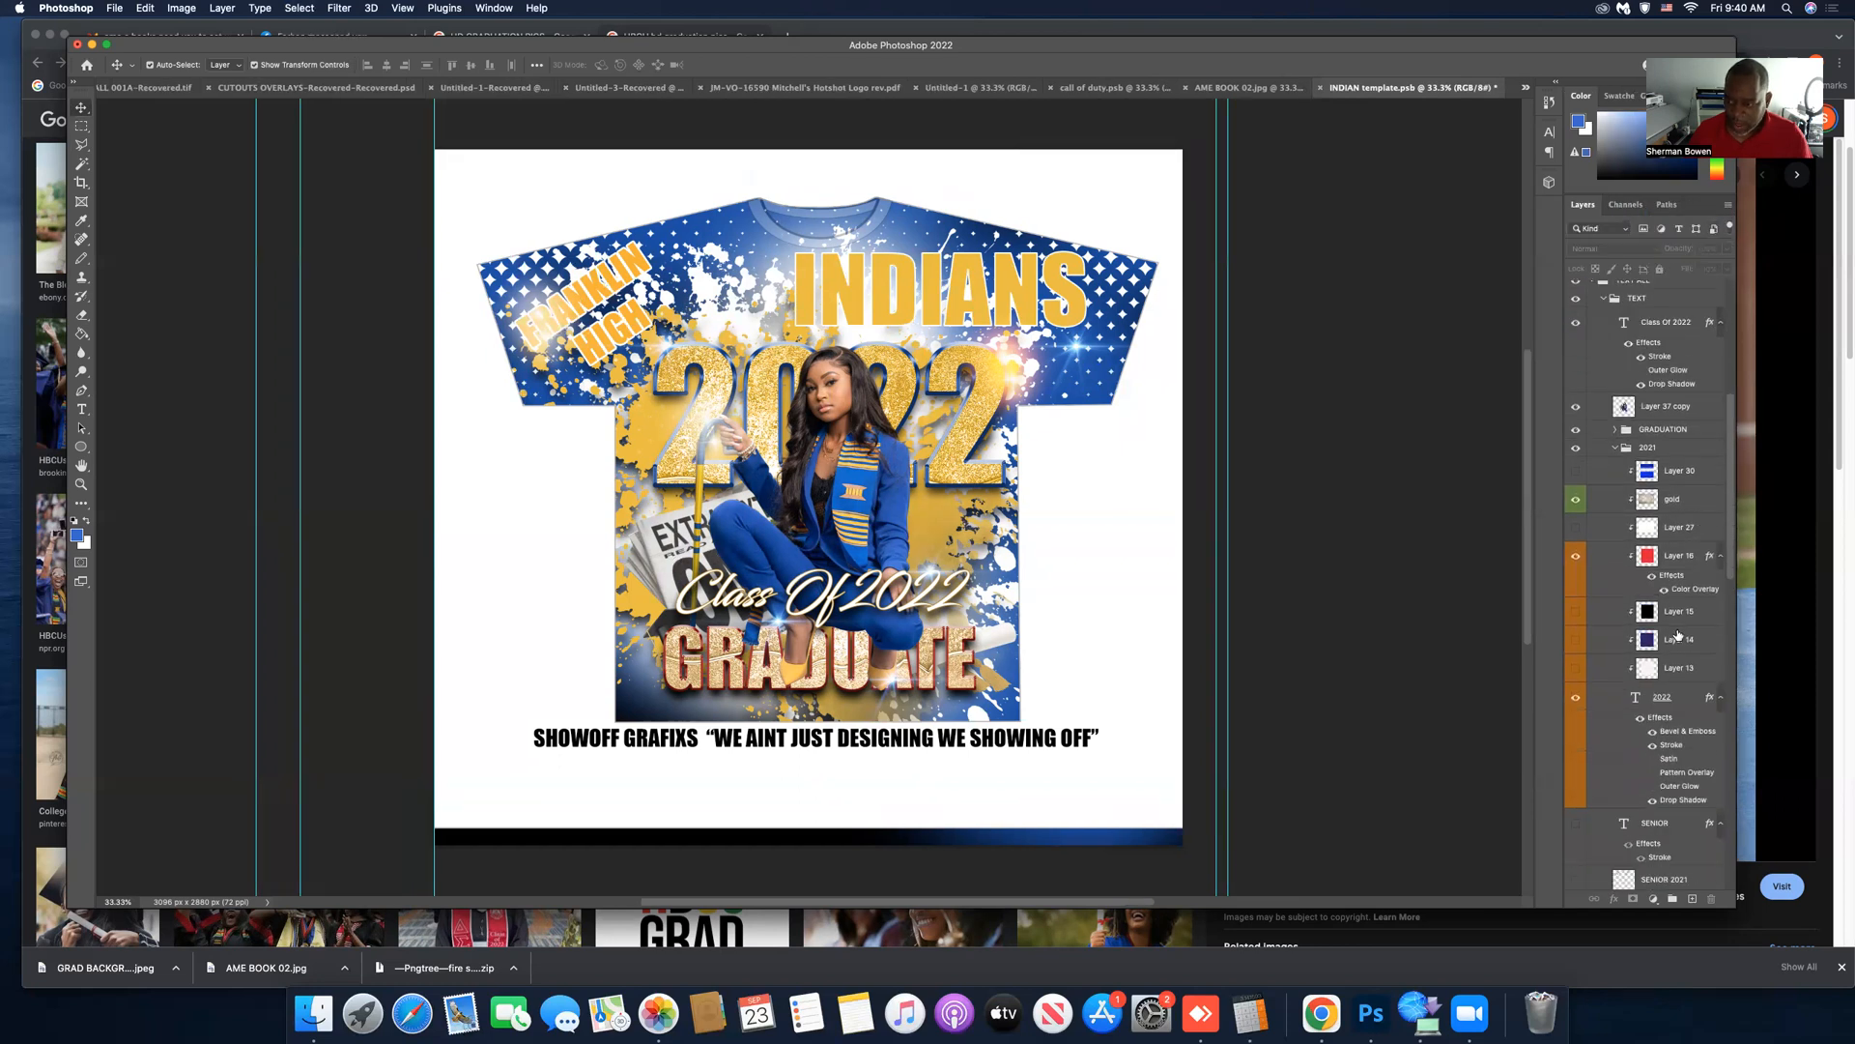
# Recolor the Stroke effect of the GRADUATE text with the blue sampled from the shirt's sleeve.
pyautogui.scroll(-3, 1679, 630)
pyautogui.scroll(2, 1676, 631)
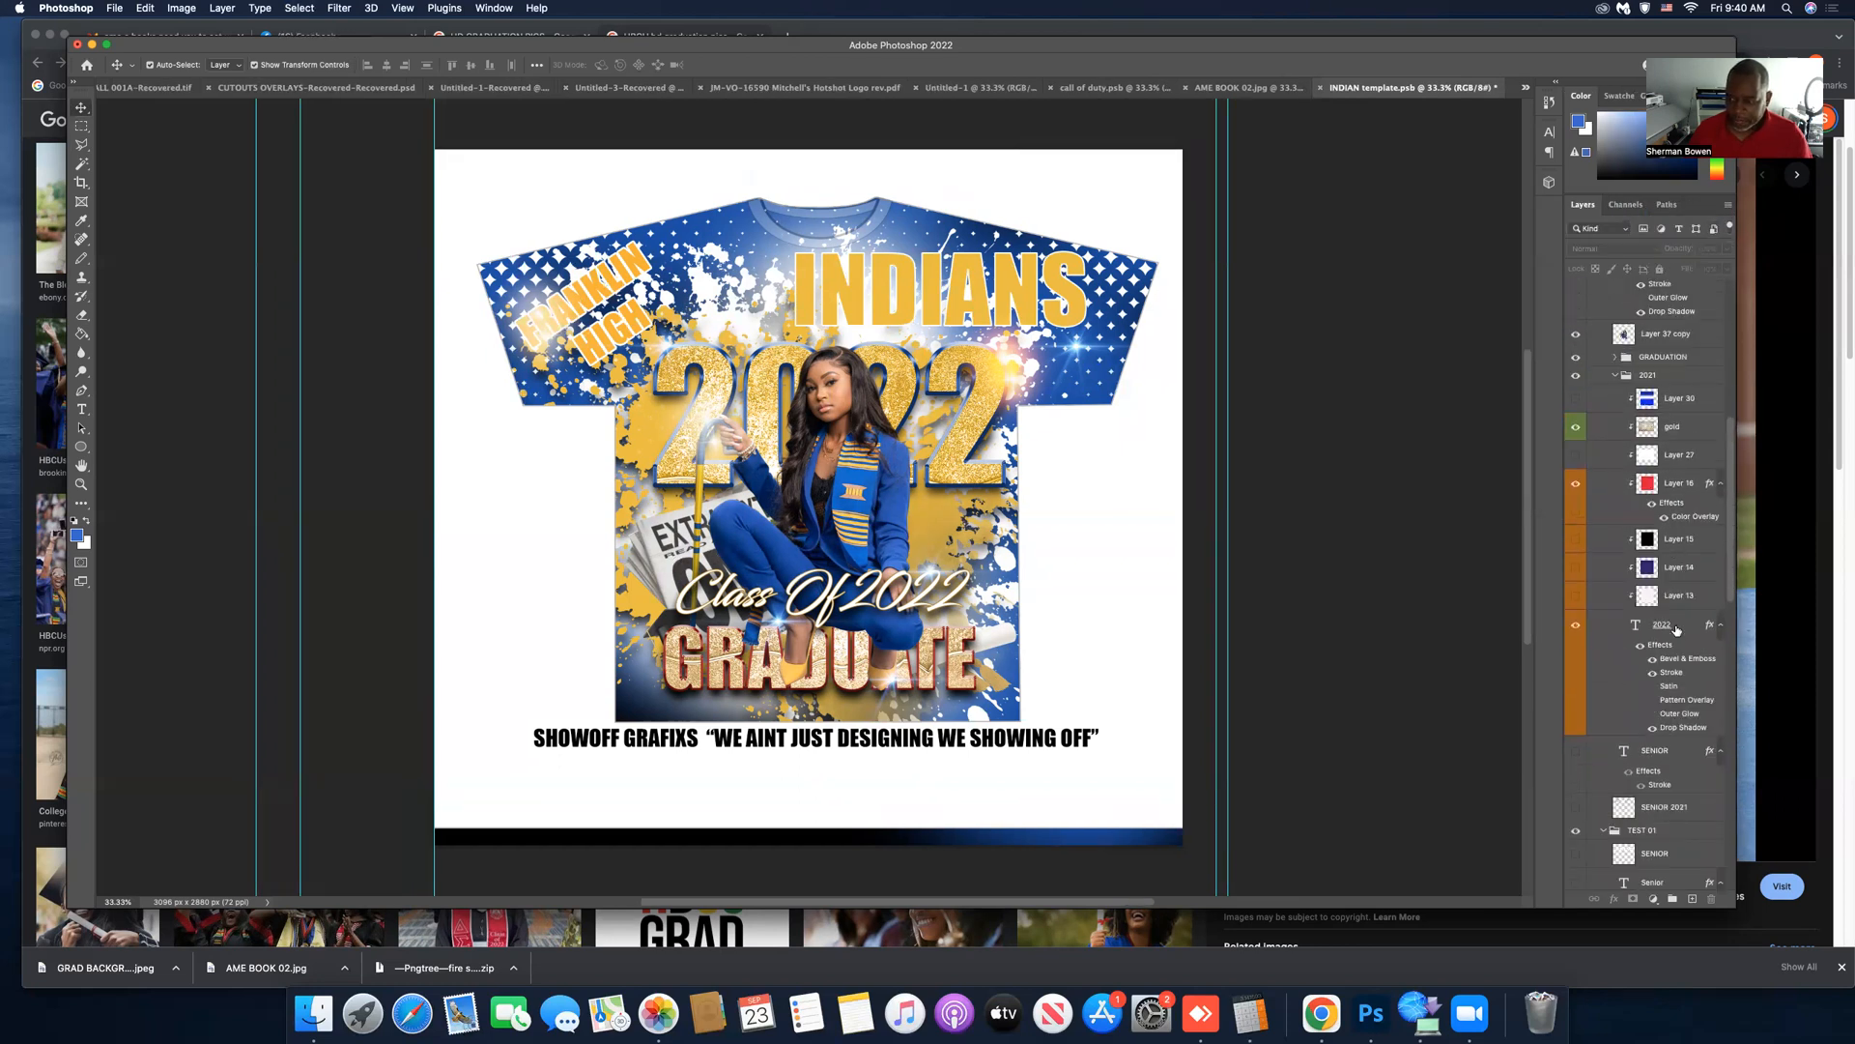
pyautogui.scroll(1, 1676, 630)
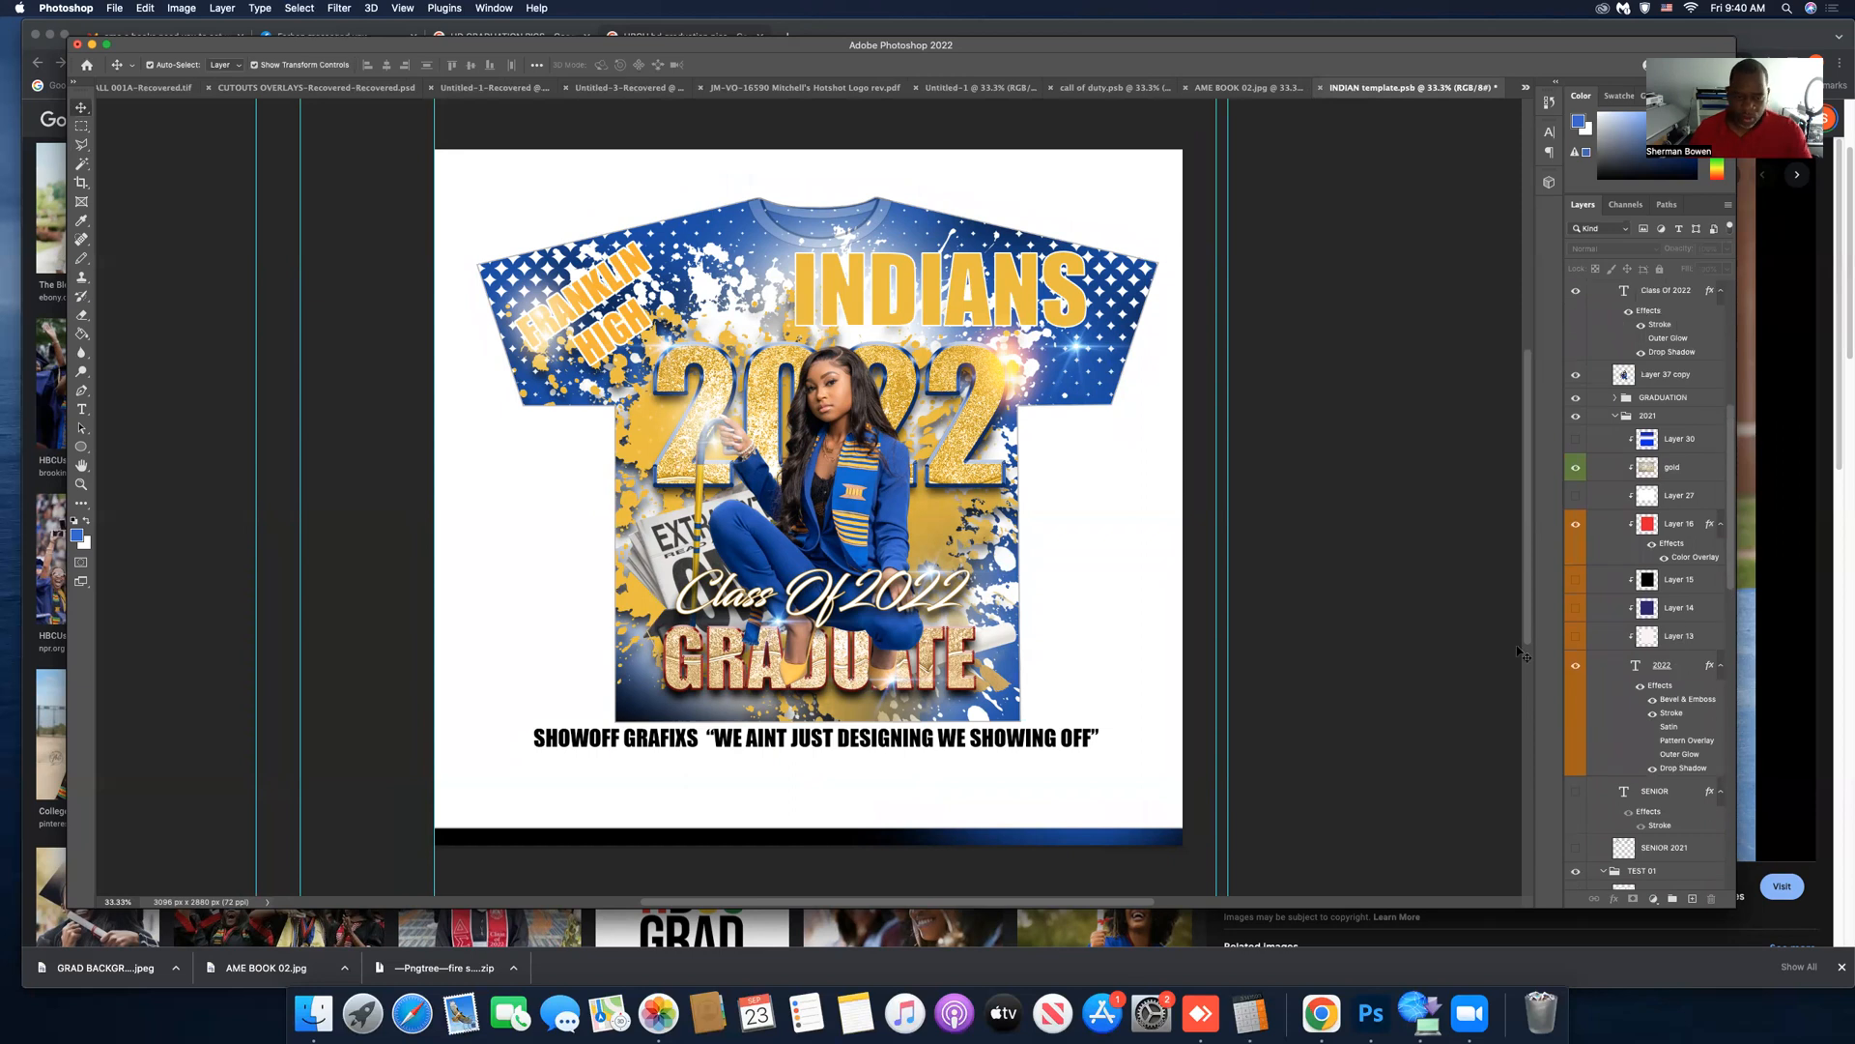
pyautogui.click(974, 694)
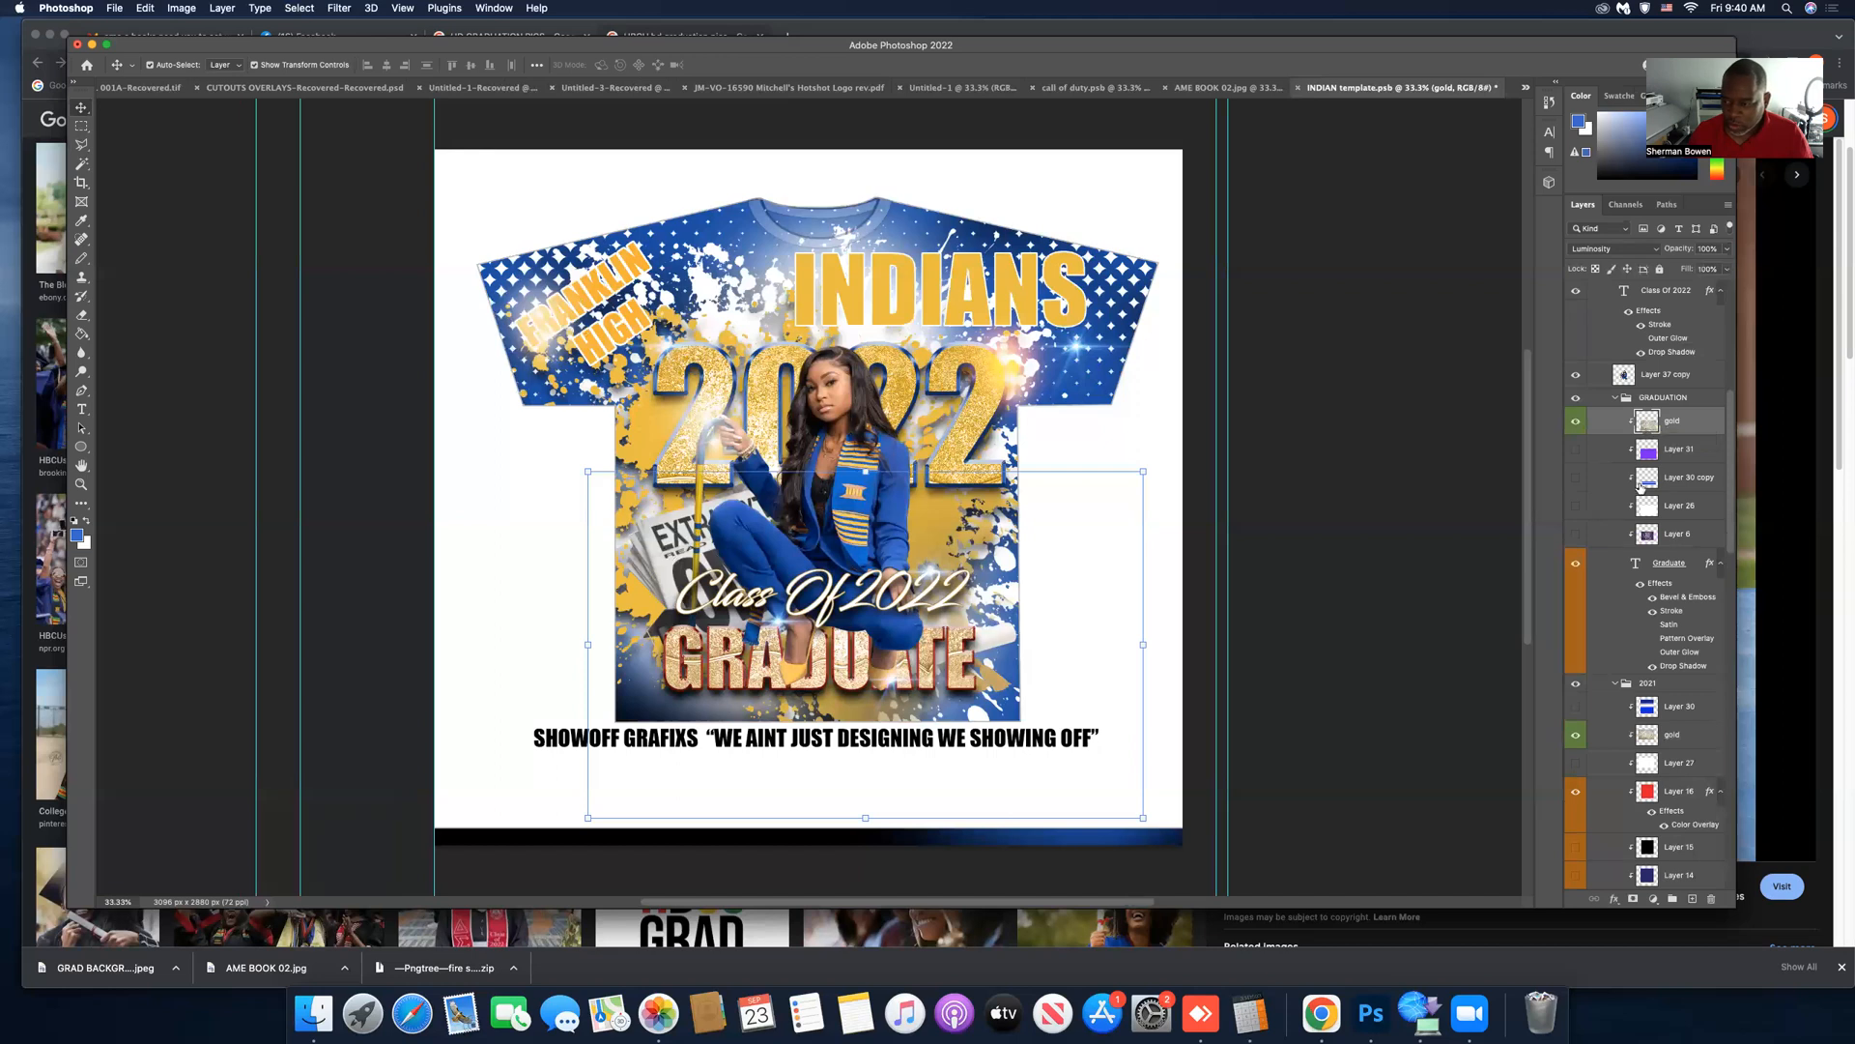
pyautogui.doubleClick(1710, 565)
pyautogui.click(1040, 520)
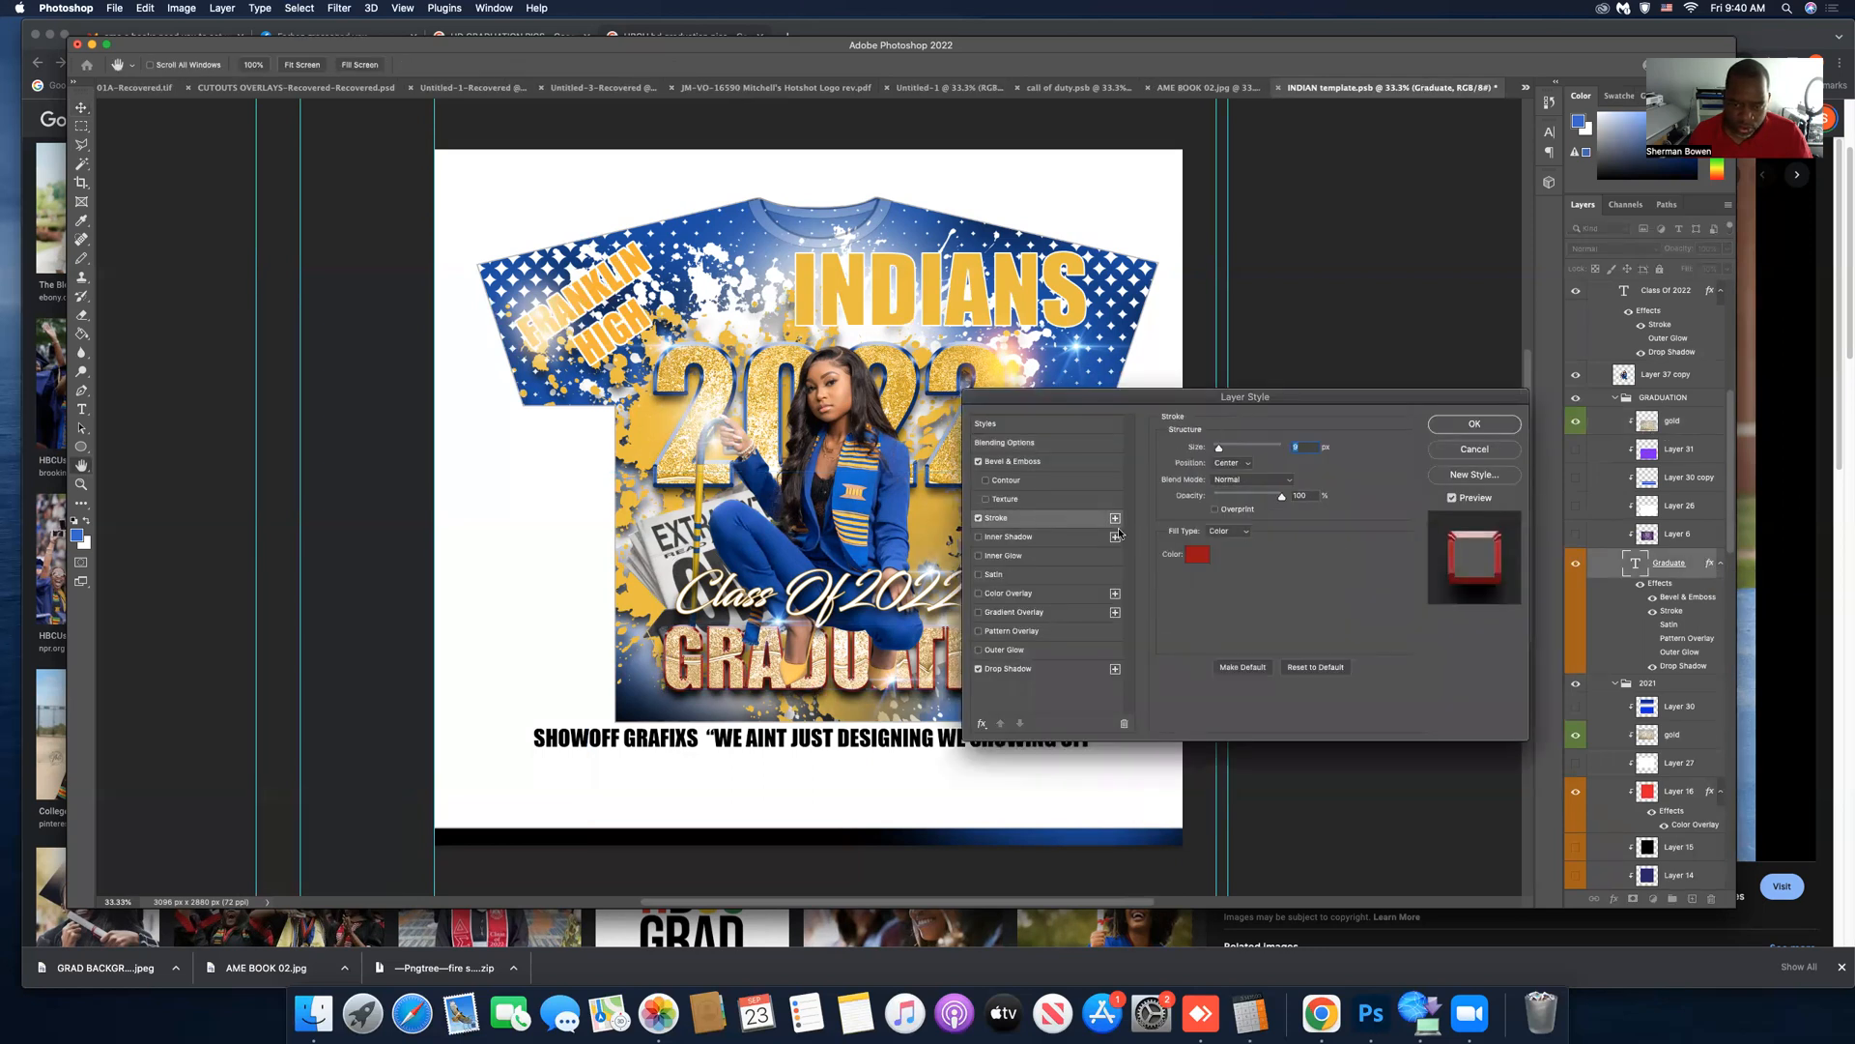
pyautogui.click(1206, 563)
pyautogui.click(1113, 334)
pyautogui.click(1307, 397)
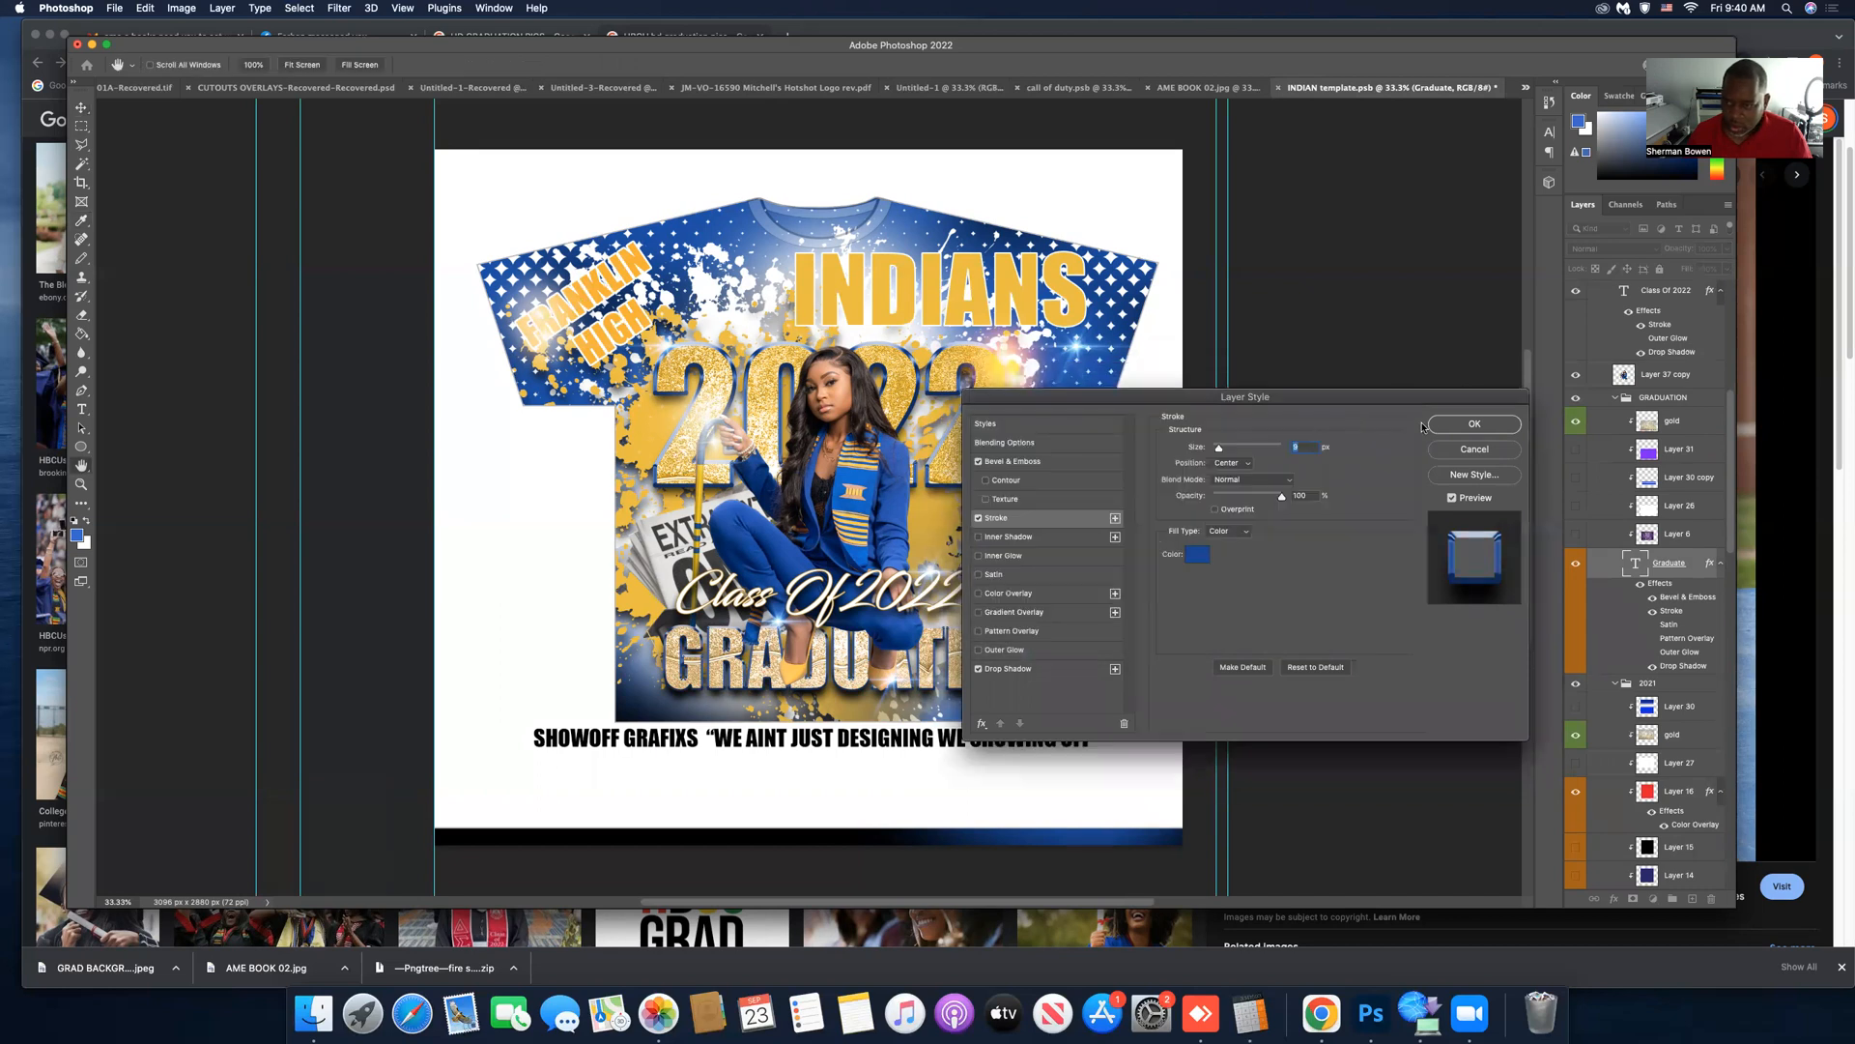
pyautogui.click(1475, 423)
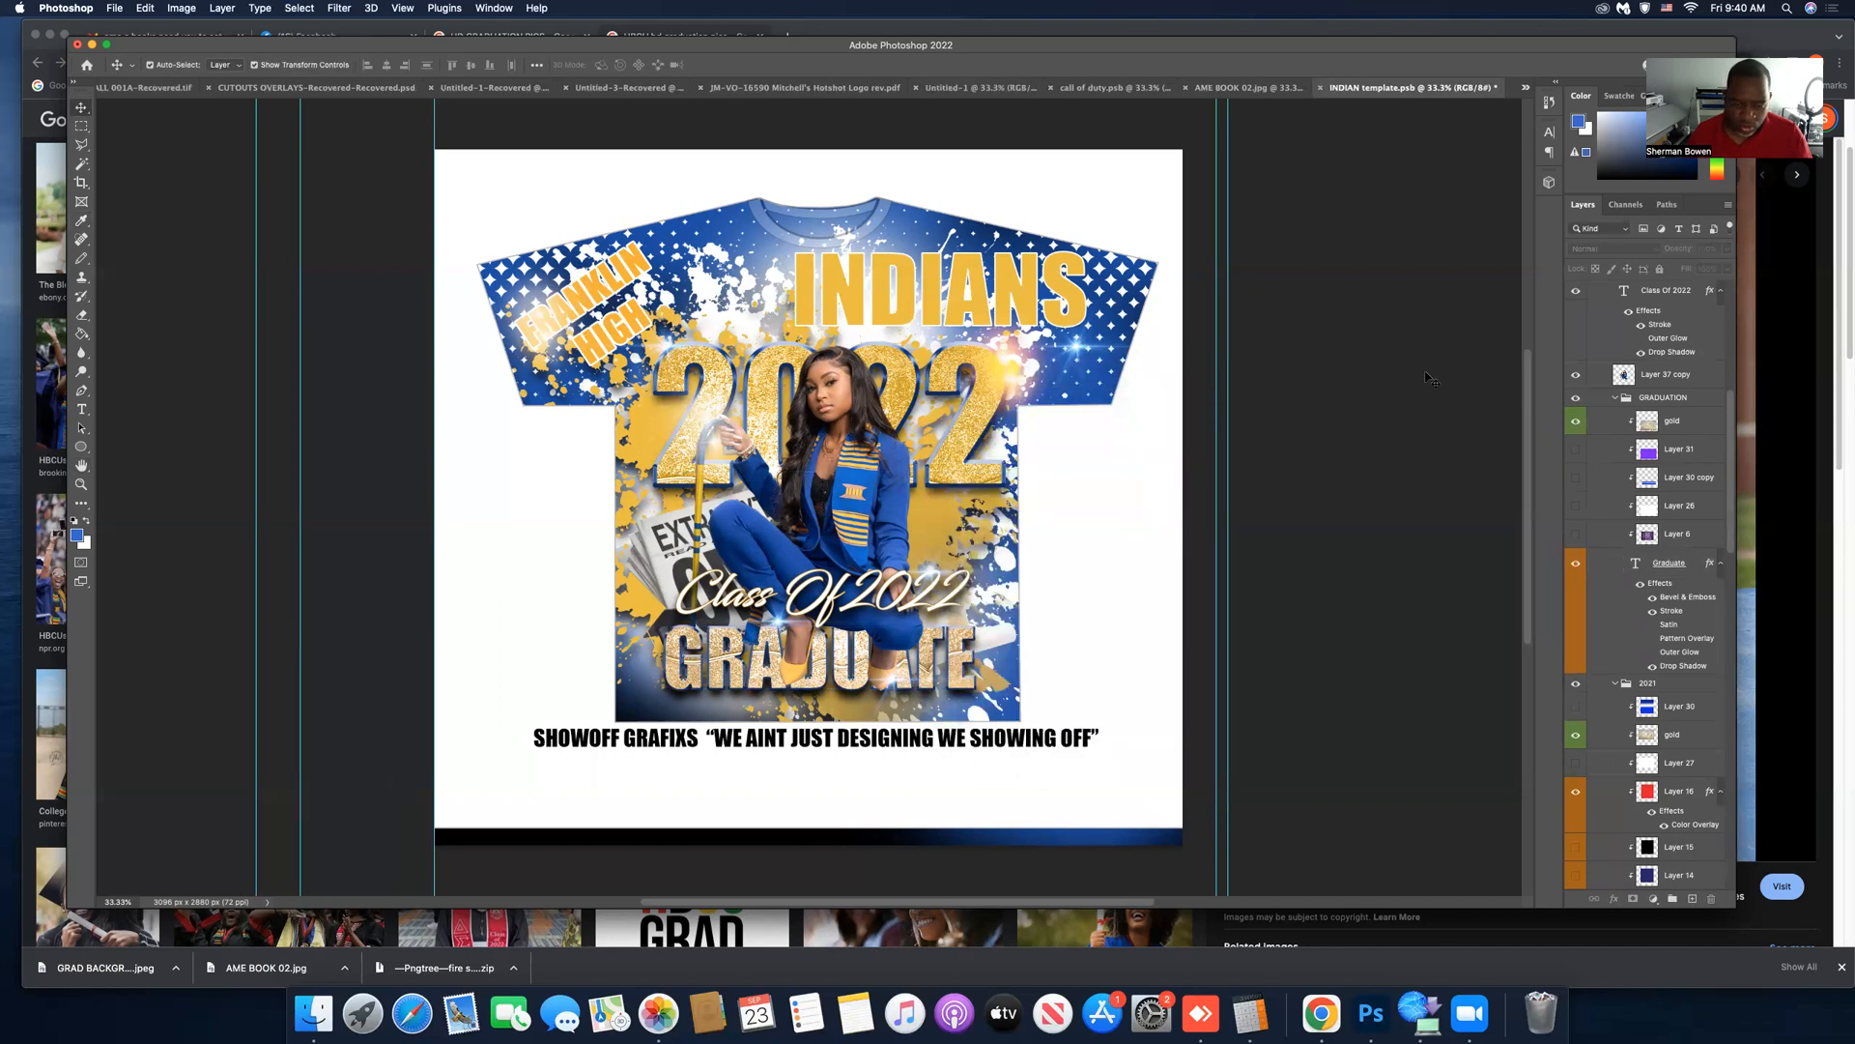